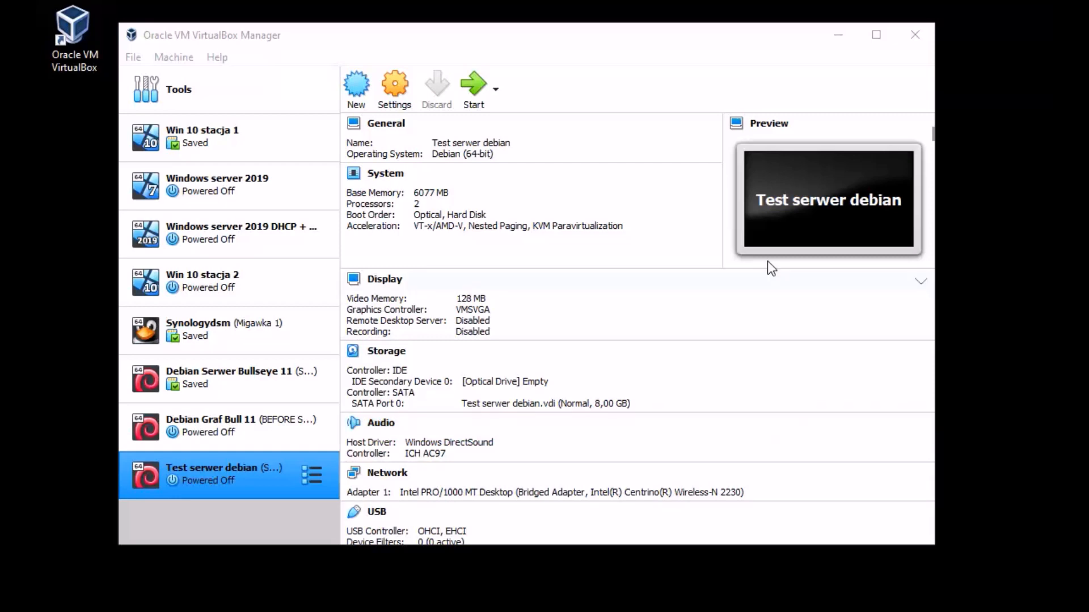
# Step: Reposition the VirtualBox Manager window, then bring forward the Edge window with the tinycore-redpill GitHub page
pyautogui.click(215, 32)
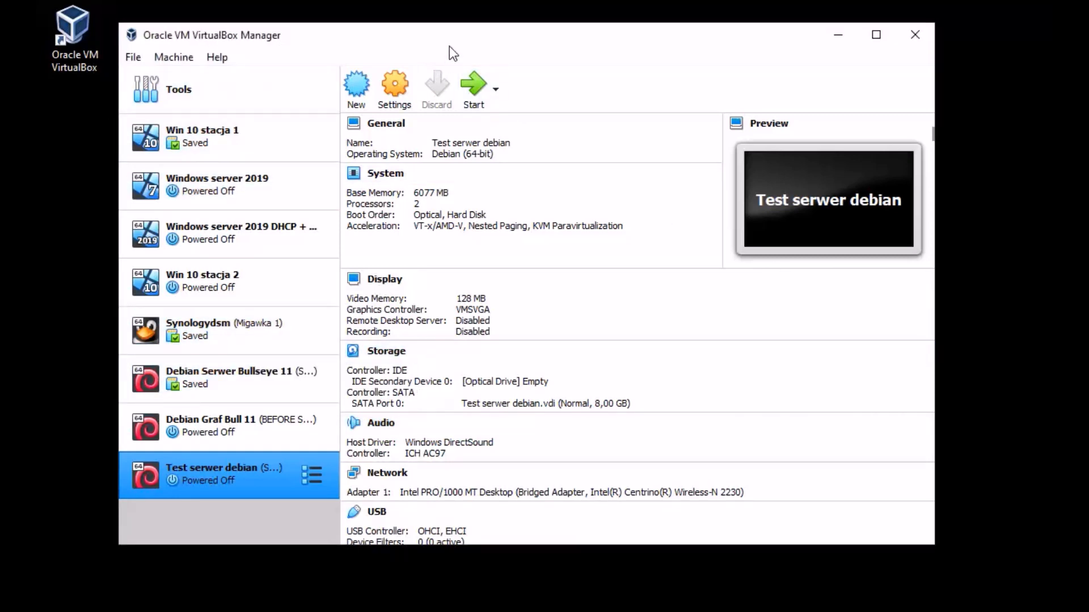
pyautogui.moveTo(462, 41); pyautogui.dragTo(480, 26)
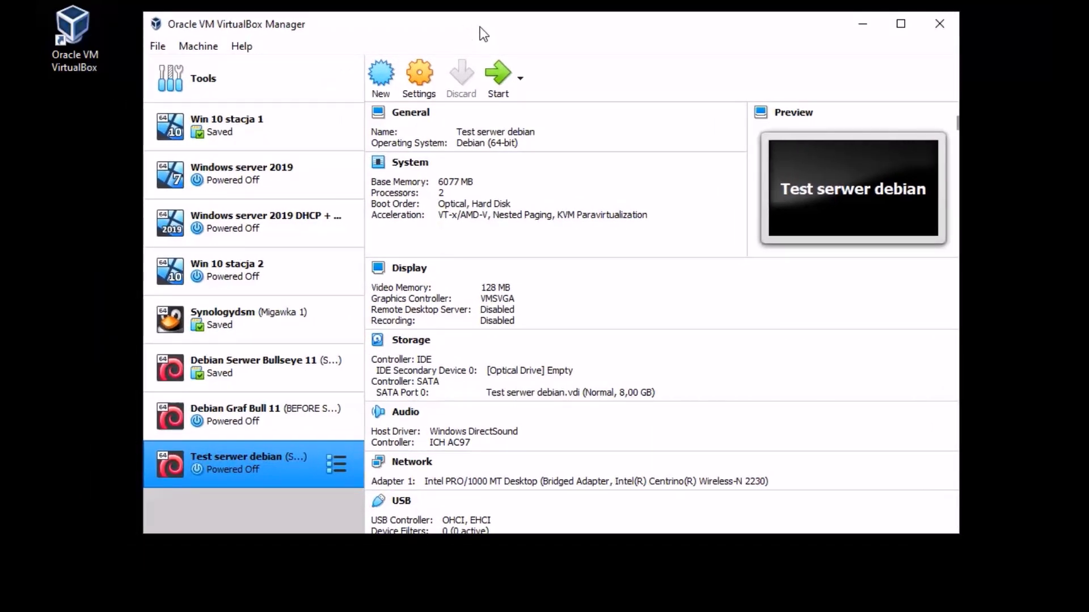
pyautogui.moveTo(480, 26); pyautogui.dragTo(452, 32)
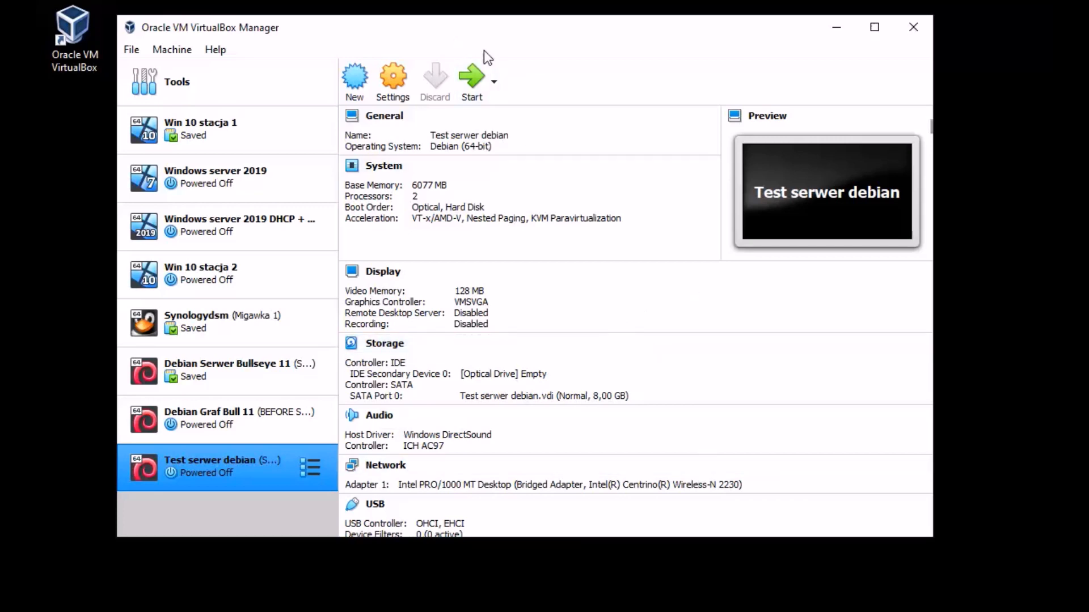
pyautogui.moveTo(482, 36)
pyautogui.mouseDown()
pyautogui.moveTo(504, 38)
pyautogui.moveTo(492, 38)
pyautogui.mouseUp()
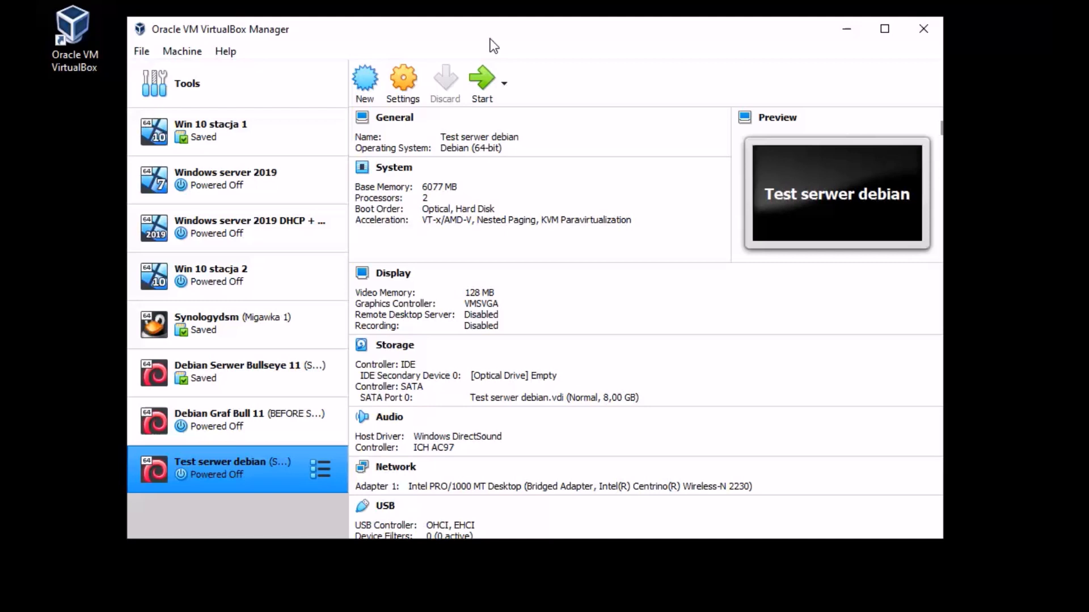
pyautogui.moveTo(502, 41)
pyautogui.mouseDown()
pyautogui.moveTo(471, 36)
pyautogui.moveTo(501, 40)
pyautogui.mouseUp()
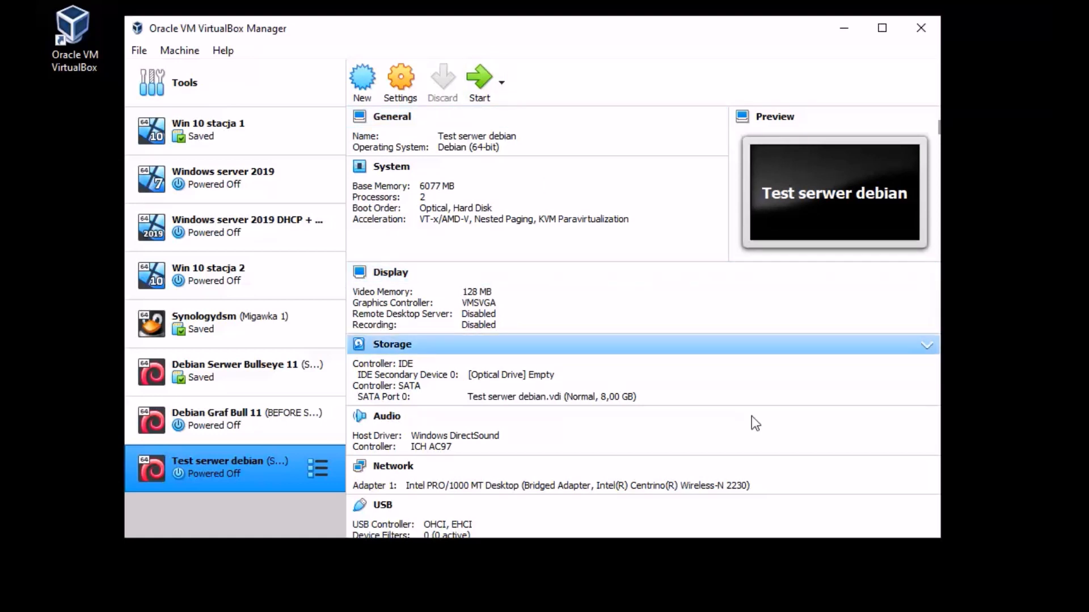
pyautogui.moveTo(478, 39); pyautogui.dragTo(460, 39)
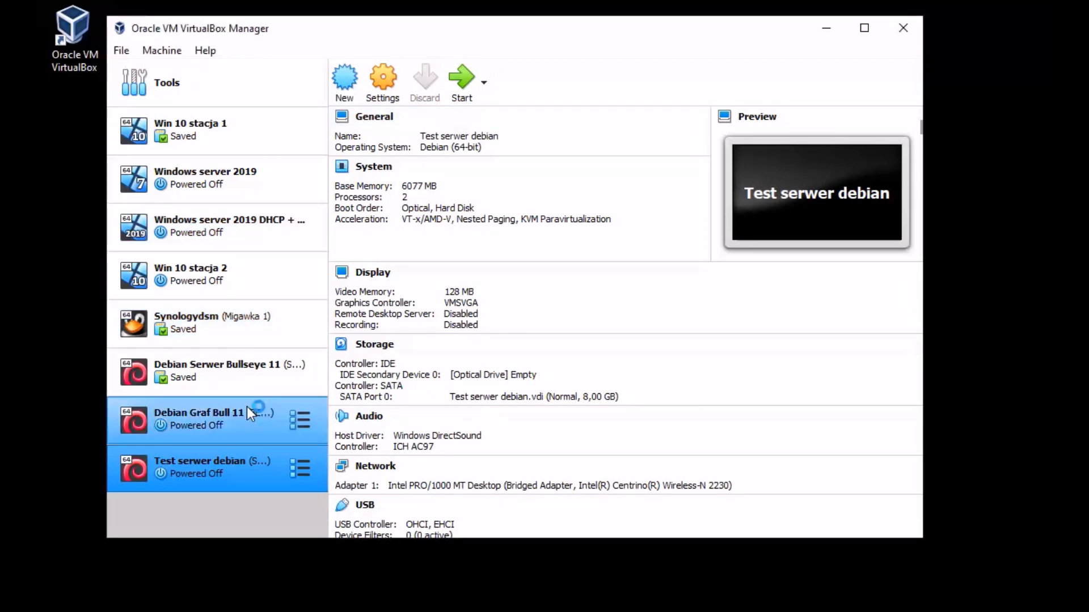
pyautogui.moveTo(451, 25)
pyautogui.mouseDown()
pyautogui.moveTo(491, 34)
pyautogui.moveTo(463, 34)
pyautogui.mouseUp()
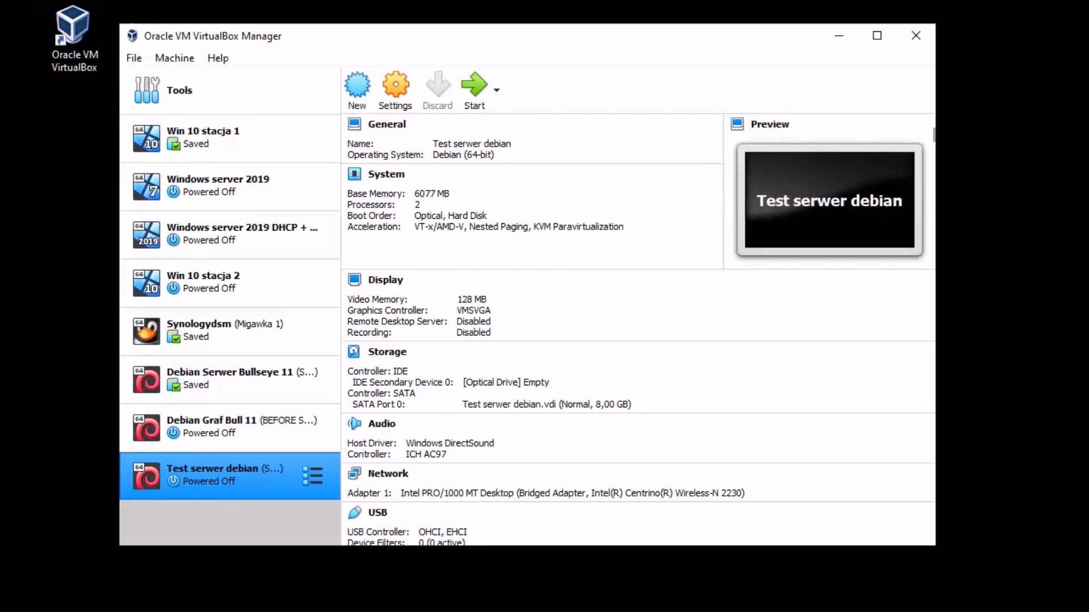
pyautogui.moveTo(447, 45); pyautogui.dragTo(419, 44)
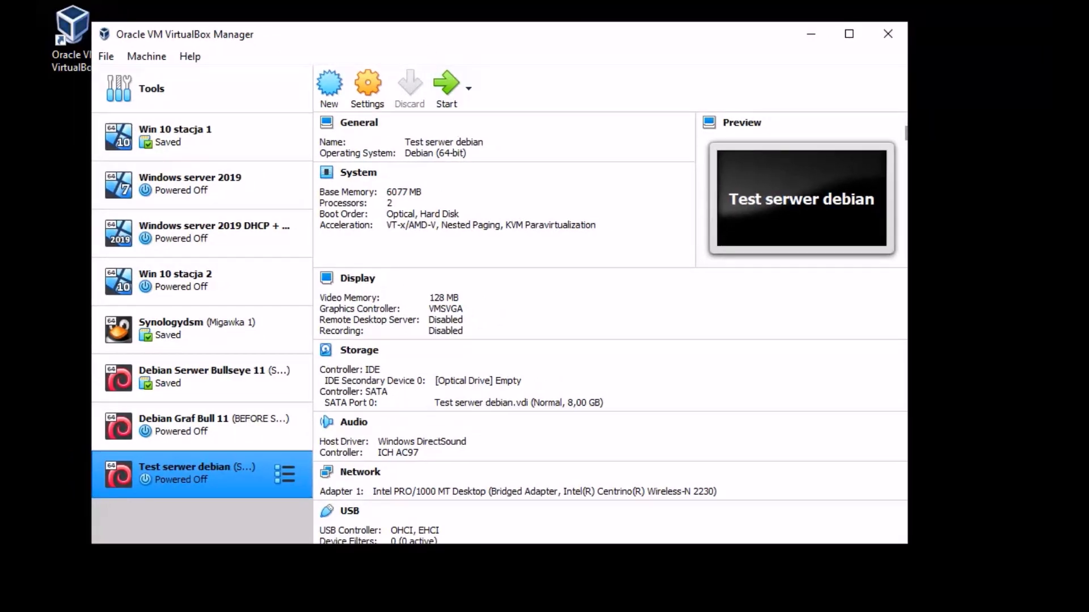
pyautogui.hotkey('alt', 'Tab')
pyautogui.moveTo(539, 42); pyautogui.dragTo(526, 43)
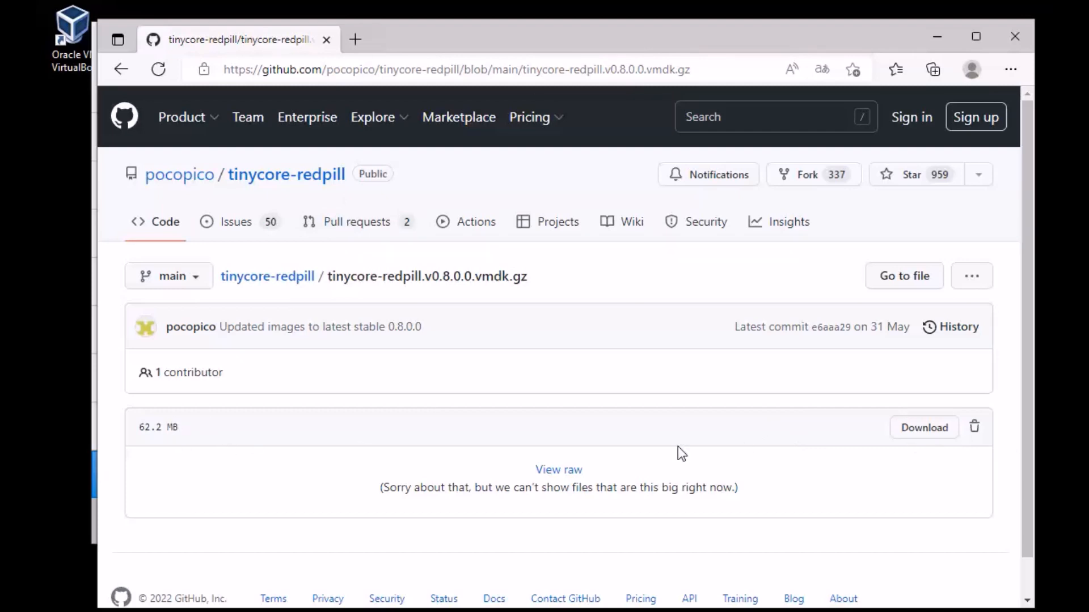
# Step: Download tinycore-redpill.v0.8.0.0.vmdk.gz from GitHub and cancel the duplicate '(1)' download
pyautogui.click(937, 36)
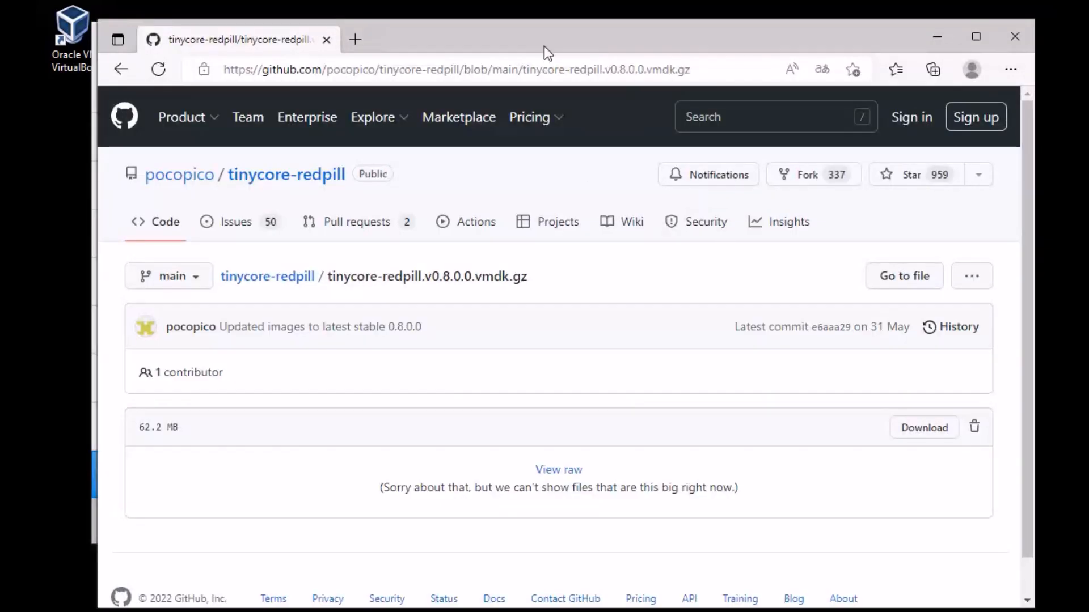
pyautogui.moveTo(543, 46); pyautogui.dragTo(519, 36)
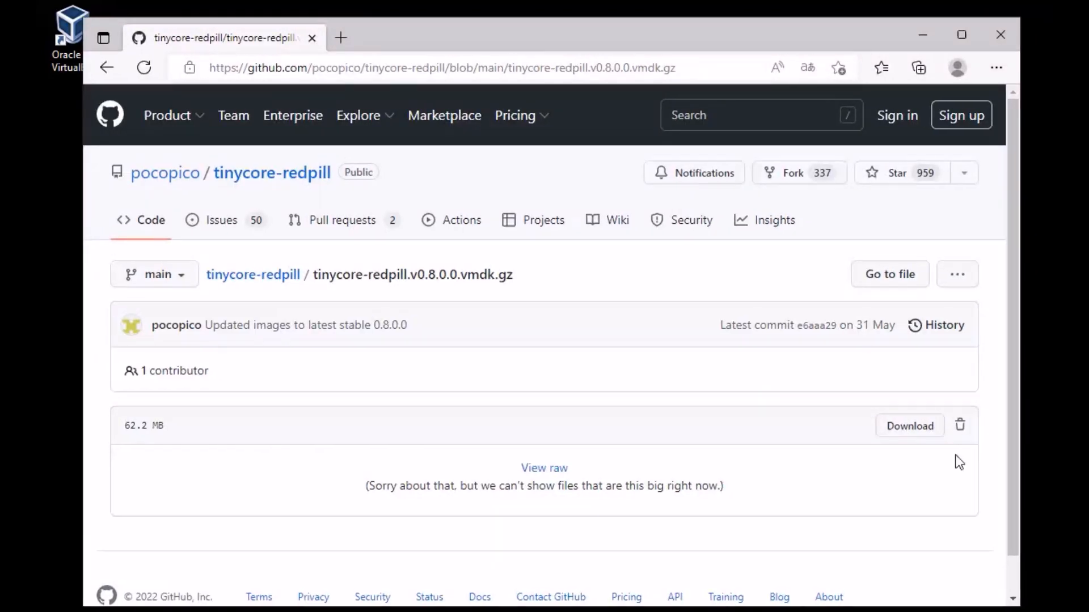
pyautogui.click(911, 434)
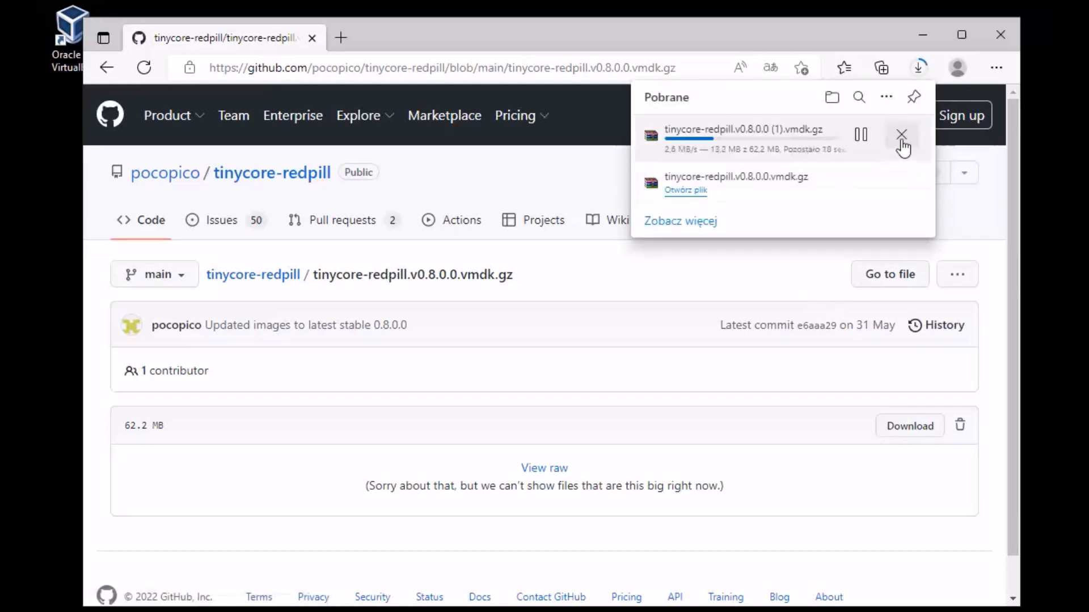
pyautogui.click(900, 138)
# Step: Open the downloaded archive in WinRAR, dismiss the licence reminder, and arrange it beside the empty folder
pyautogui.click(686, 148)
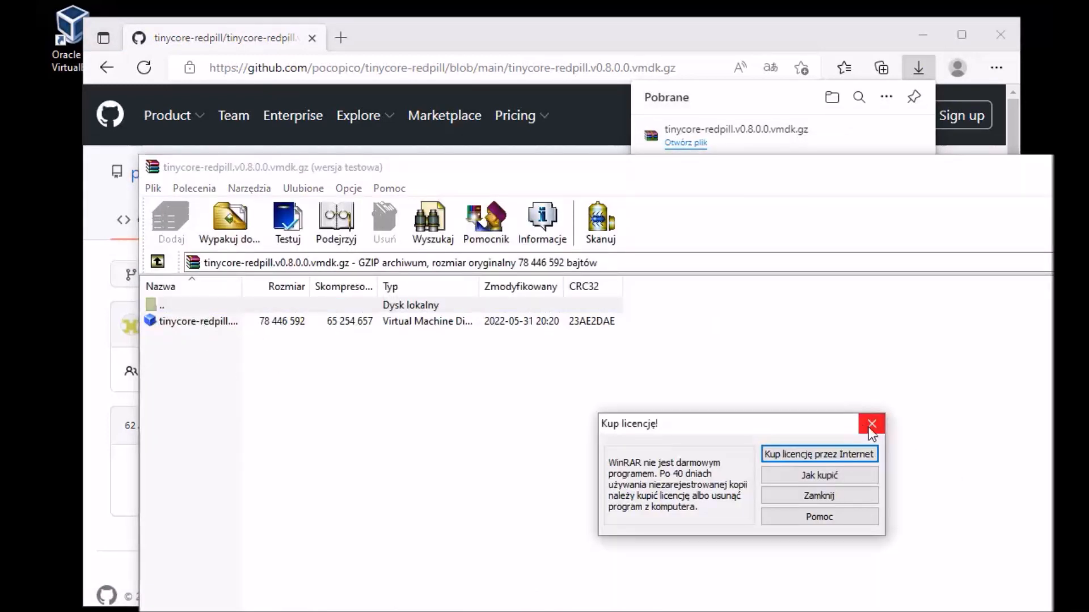
pyautogui.click(872, 424)
pyautogui.moveTo(757, 176); pyautogui.dragTo(734, 142)
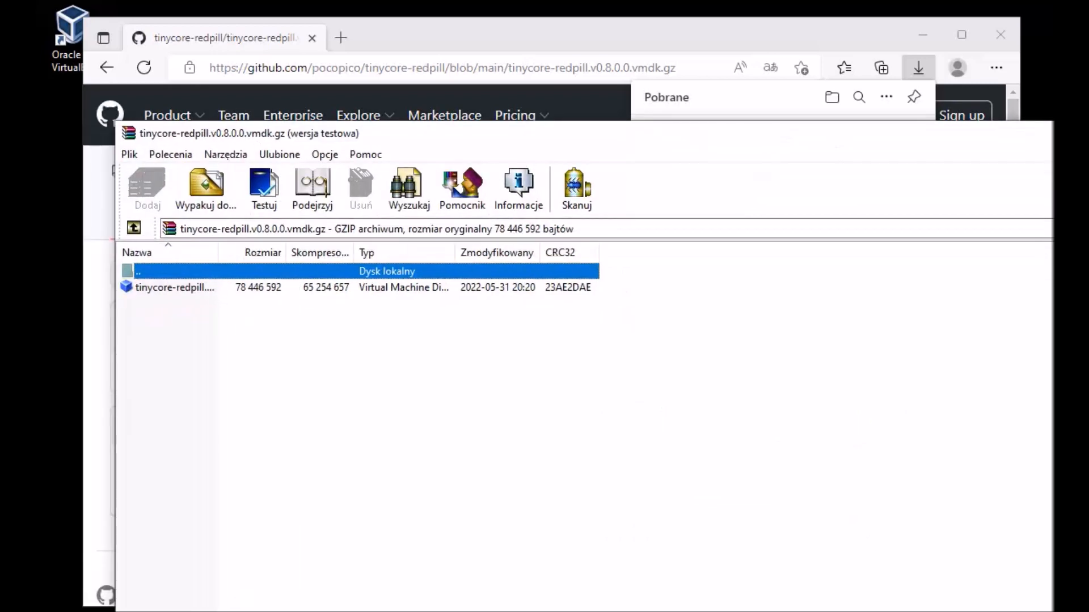
pyautogui.moveTo(1053, 121); pyautogui.dragTo(651, 275)
pyautogui.moveTo(486, 293); pyautogui.dragTo(474, 107)
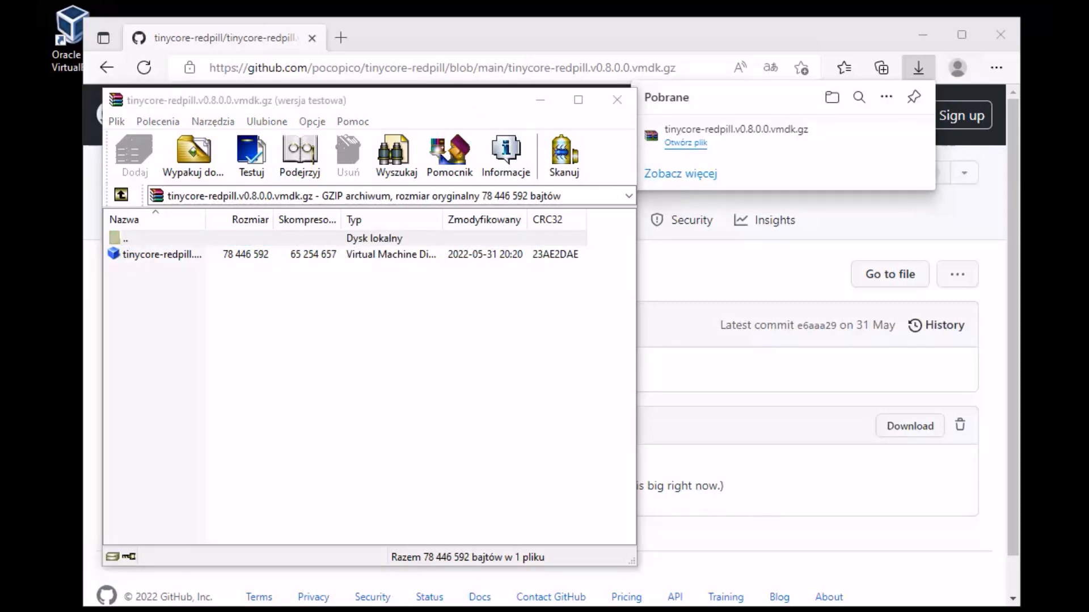
pyautogui.moveTo(857, 35); pyautogui.dragTo(702, 80)
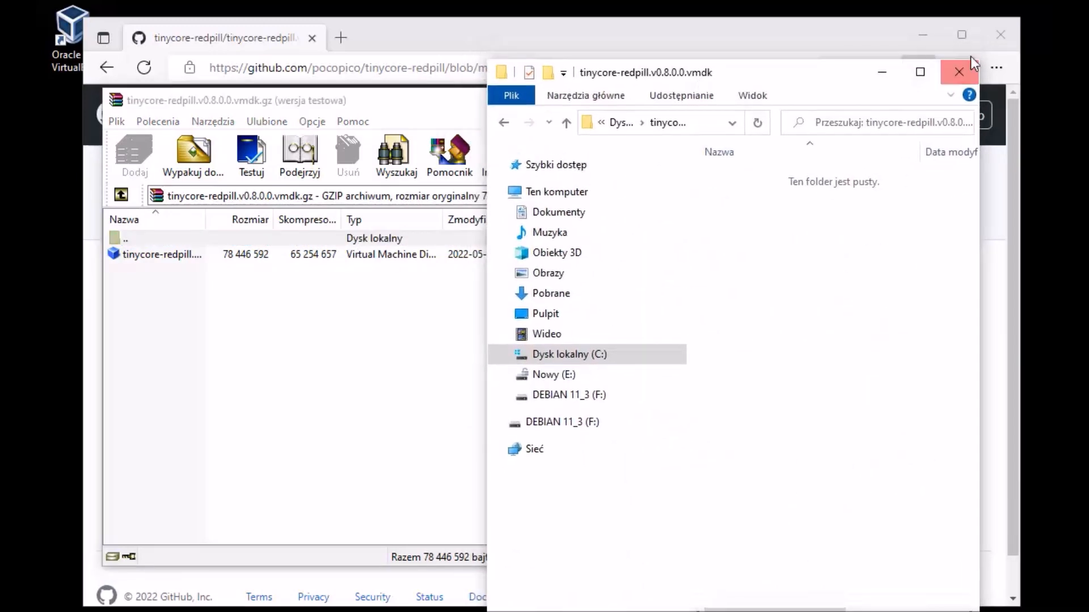
pyautogui.moveTo(800, 78); pyautogui.dragTo(809, 101)
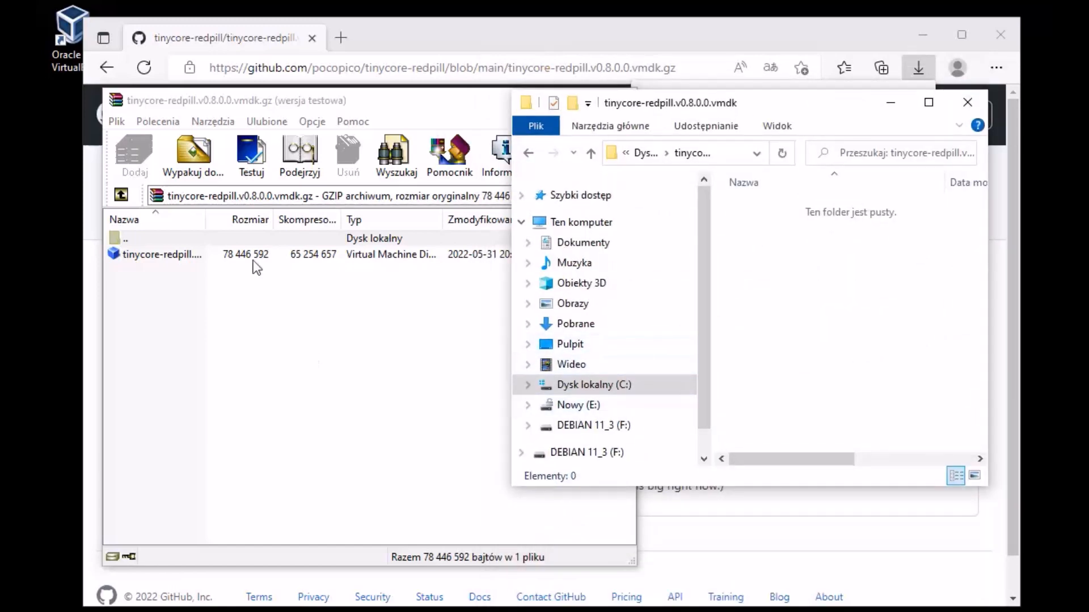
# Step: Extract tinycore-redpill.v0.8.0.0.vmdk into the tinycore-redpill.v0.8.0.0.vmdk folder and close WinRAR
pyautogui.click(185, 257)
pyautogui.moveTo(169, 260); pyautogui.dragTo(800, 312)
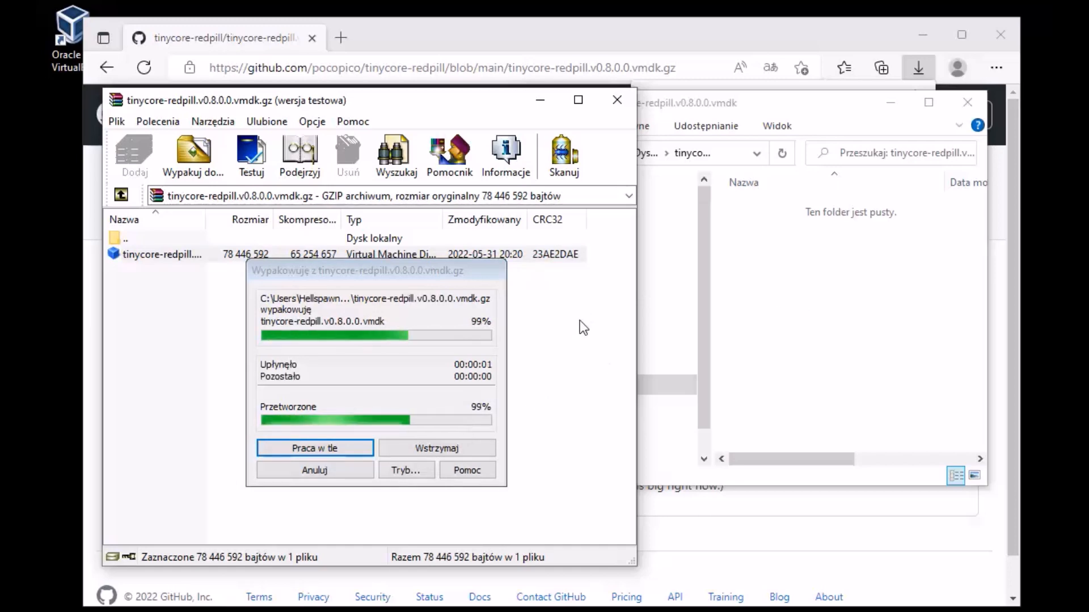
pyautogui.click(403, 95)
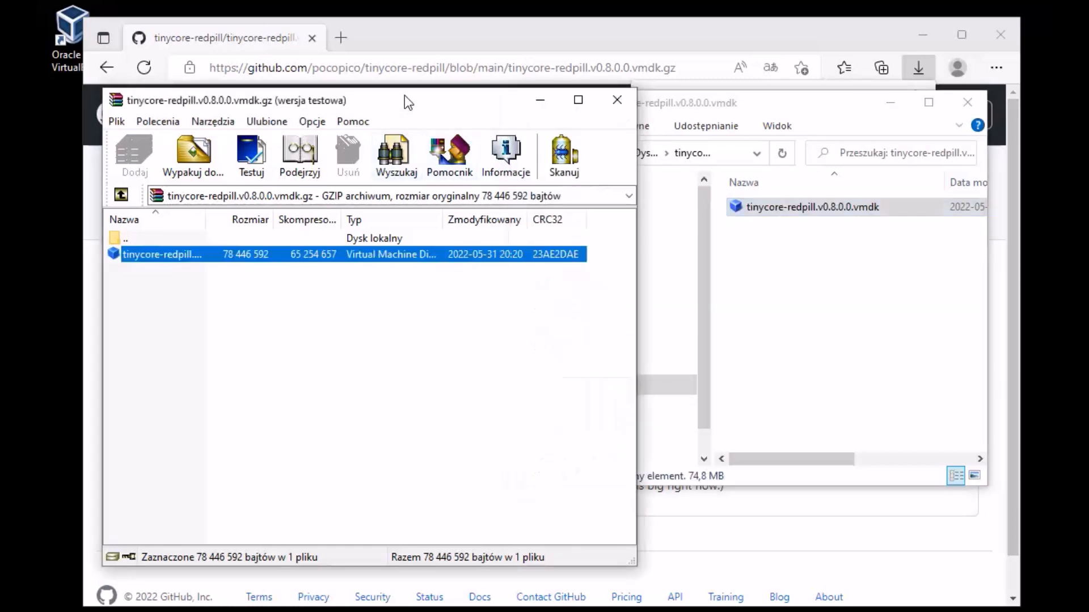
pyautogui.click(625, 97)
pyautogui.moveTo(743, 111); pyautogui.dragTo(672, 118)
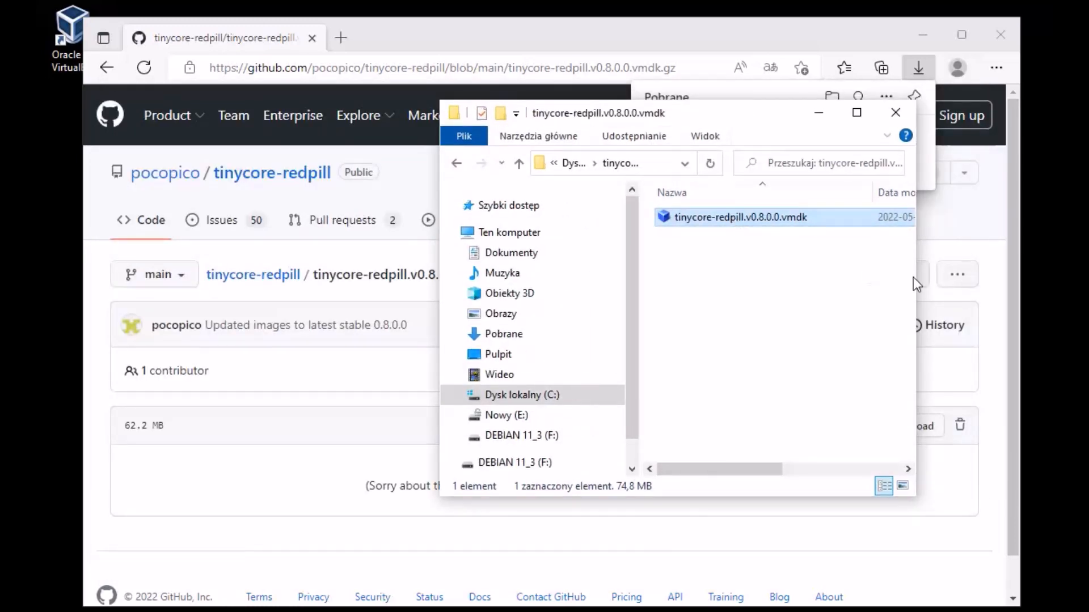
# Step: Open the extracted vmdk's Properties and view its advanced attributes without changing them
pyautogui.rightClick(777, 218)
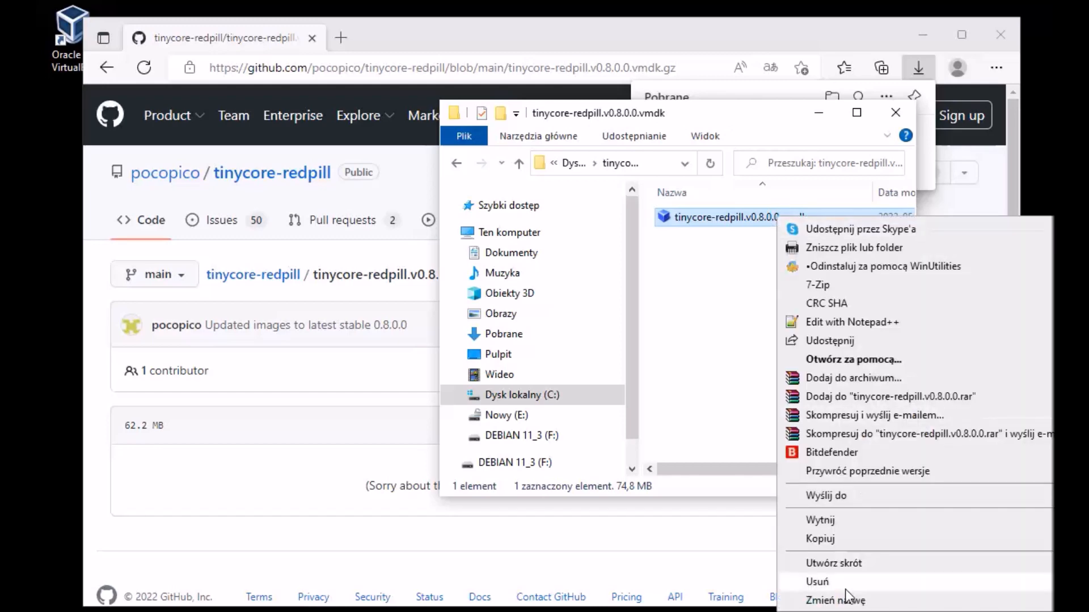
pyautogui.click(831, 611)
pyautogui.moveTo(942, 226); pyautogui.dragTo(360, 84)
pyautogui.click(510, 395)
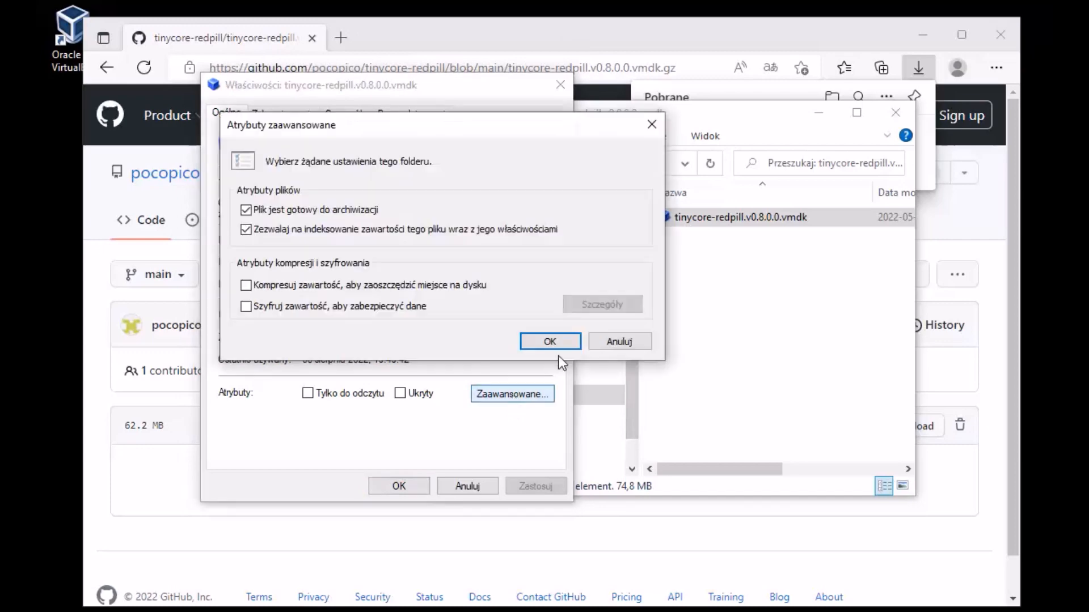
pyautogui.click(619, 341)
# Step: Review the vmdk's security permissions for SYSTEM, Użytkownicy and Administratorzy, then close Properties
pyautogui.click(282, 113)
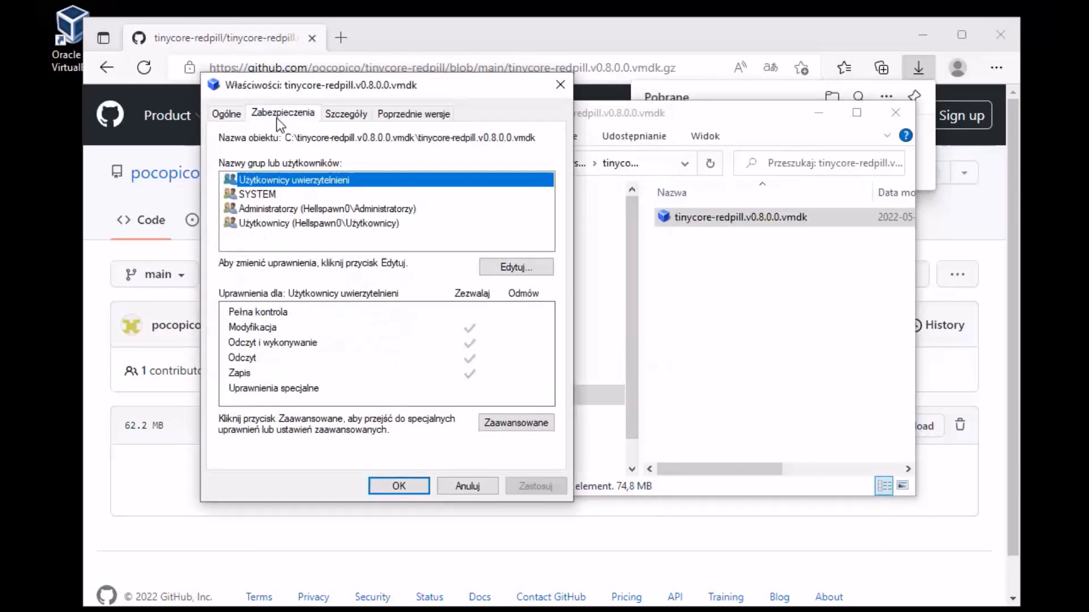
pyautogui.click(339, 117)
pyautogui.click(292, 113)
pyautogui.click(271, 193)
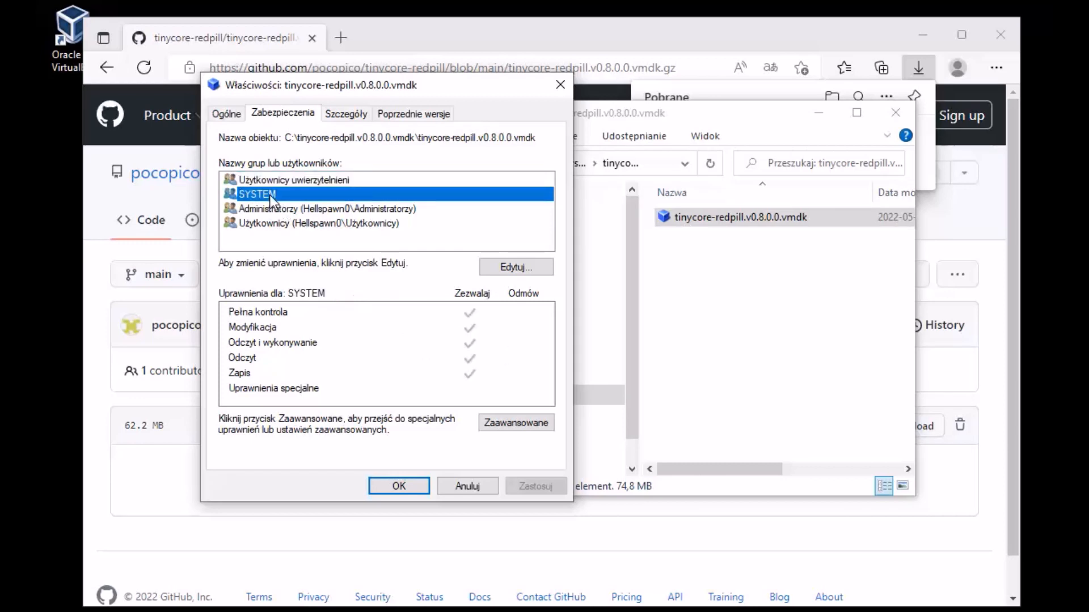
pyautogui.click(276, 222)
pyautogui.click(281, 207)
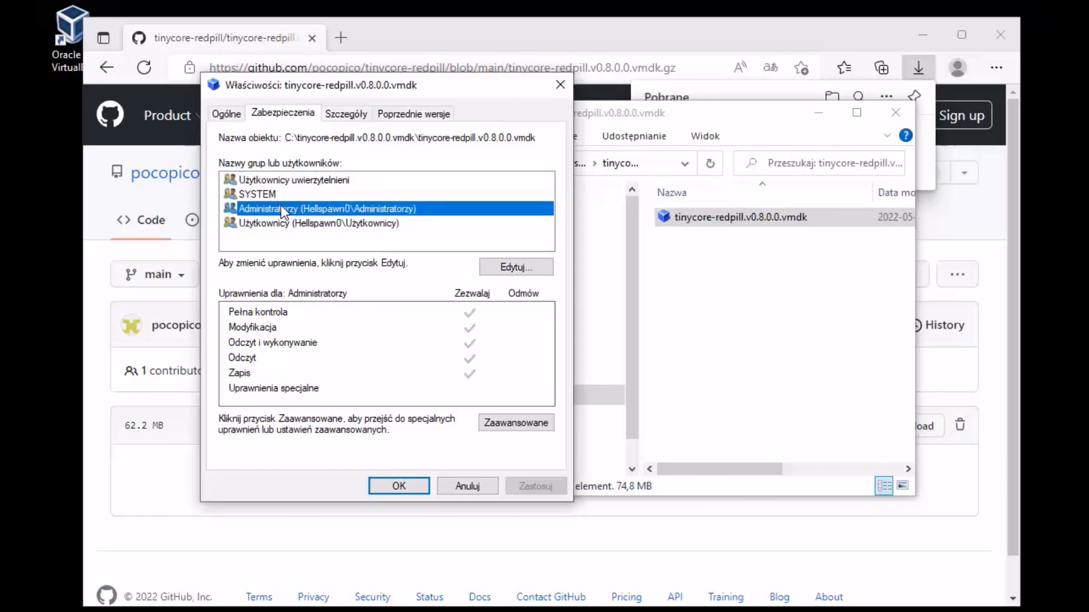
pyautogui.click(361, 115)
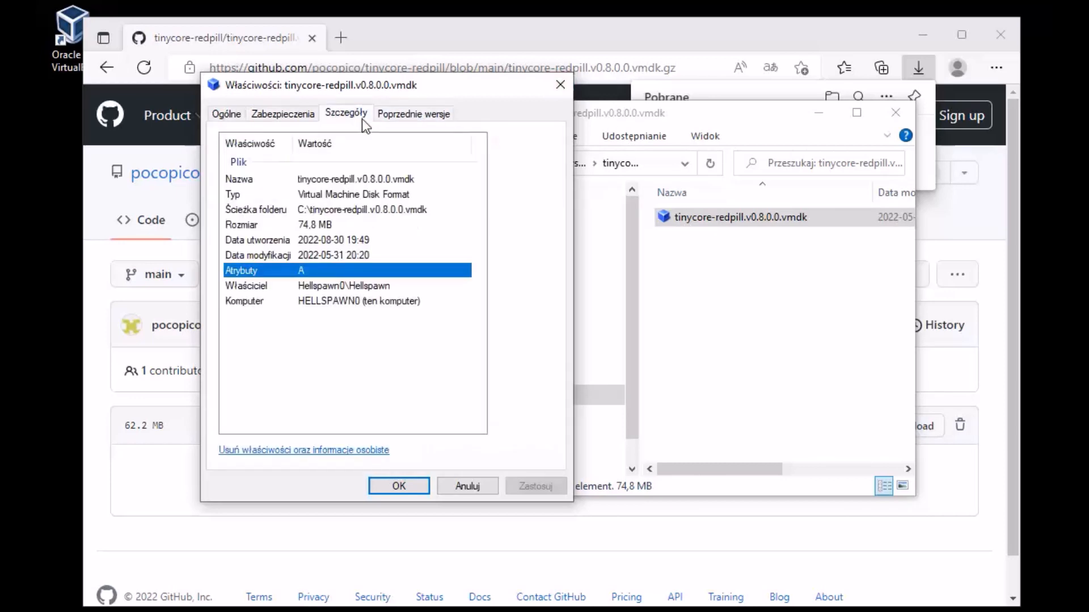
pyautogui.click(560, 91)
# Step: Toggle the folder between Large icons and Details, close it, and minimize Edge to reveal VirtualBox
pyautogui.moveTo(744, 118); pyautogui.dragTo(633, 121)
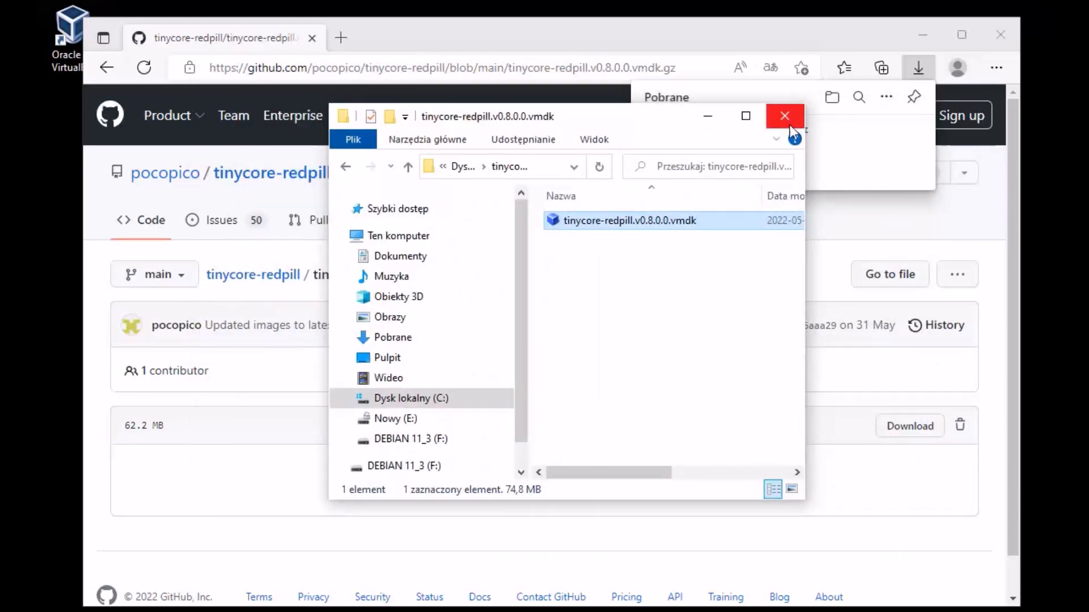
pyautogui.click(792, 489)
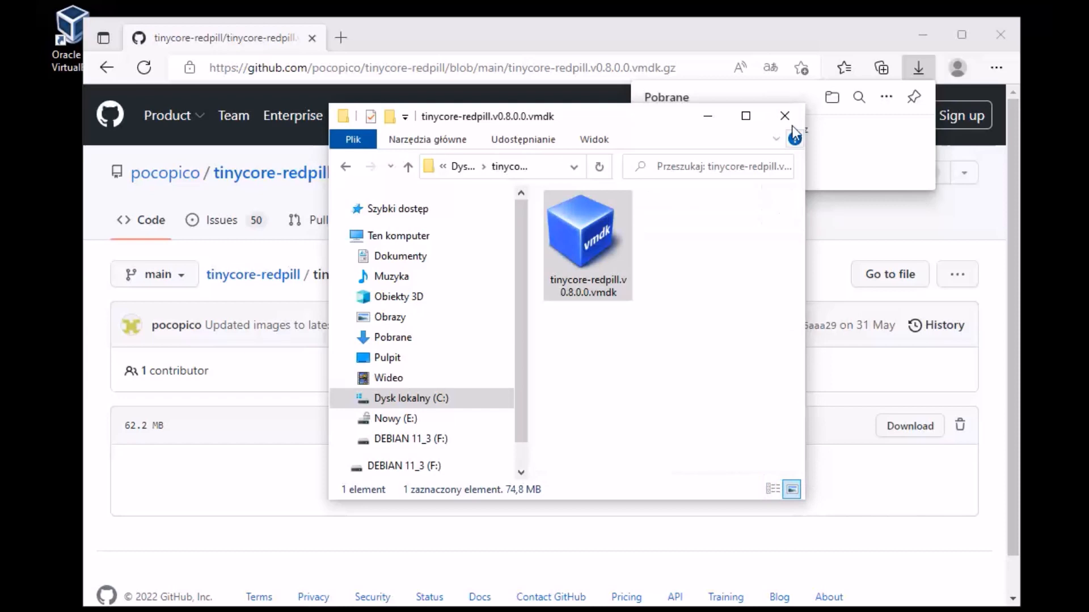
pyautogui.click(773, 489)
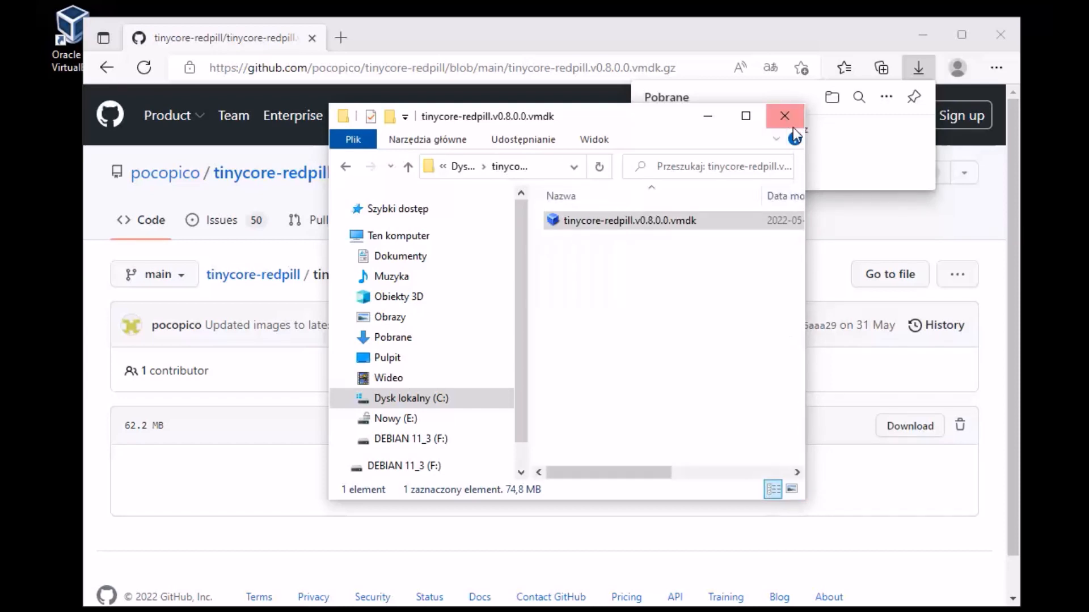
pyautogui.click(784, 113)
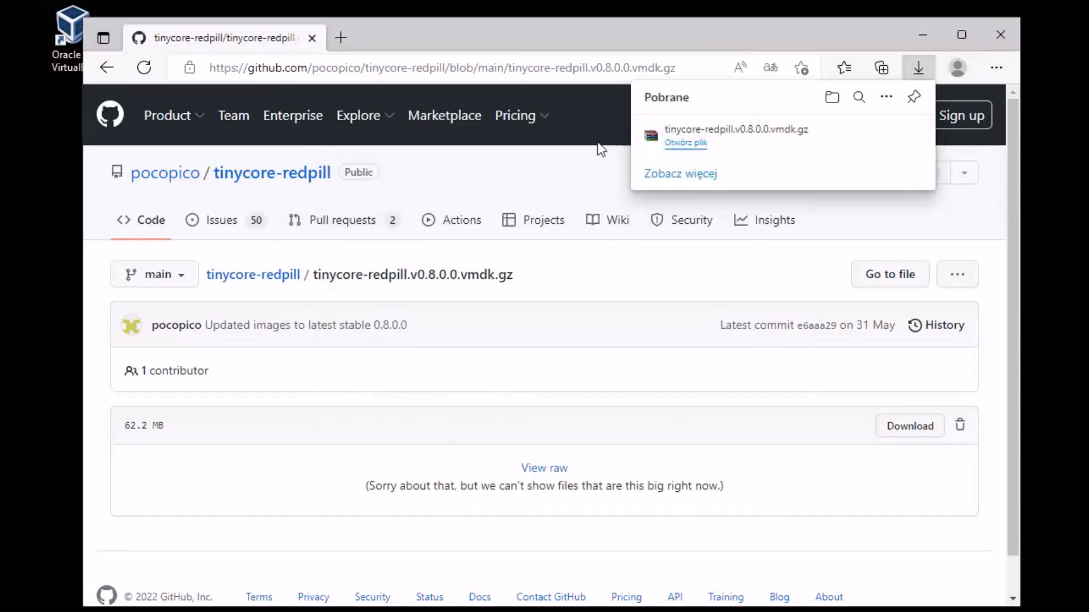
pyautogui.click(923, 35)
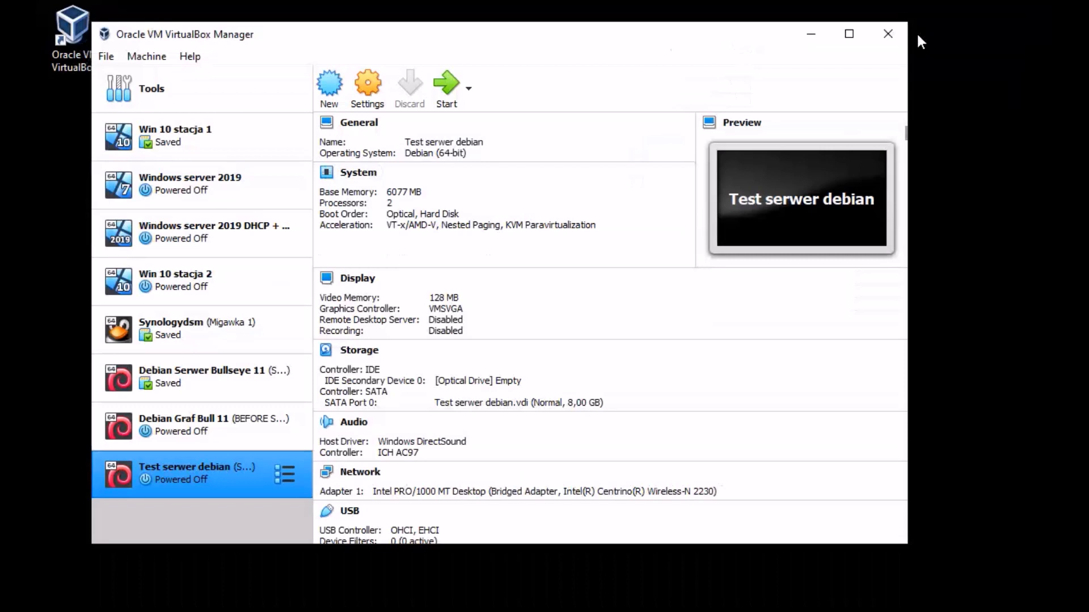
# Step: Start a new virtual machine named 'Redpill DSM 7.1' (Linux, Red Hat 64-bit)
pyautogui.click(346, 84)
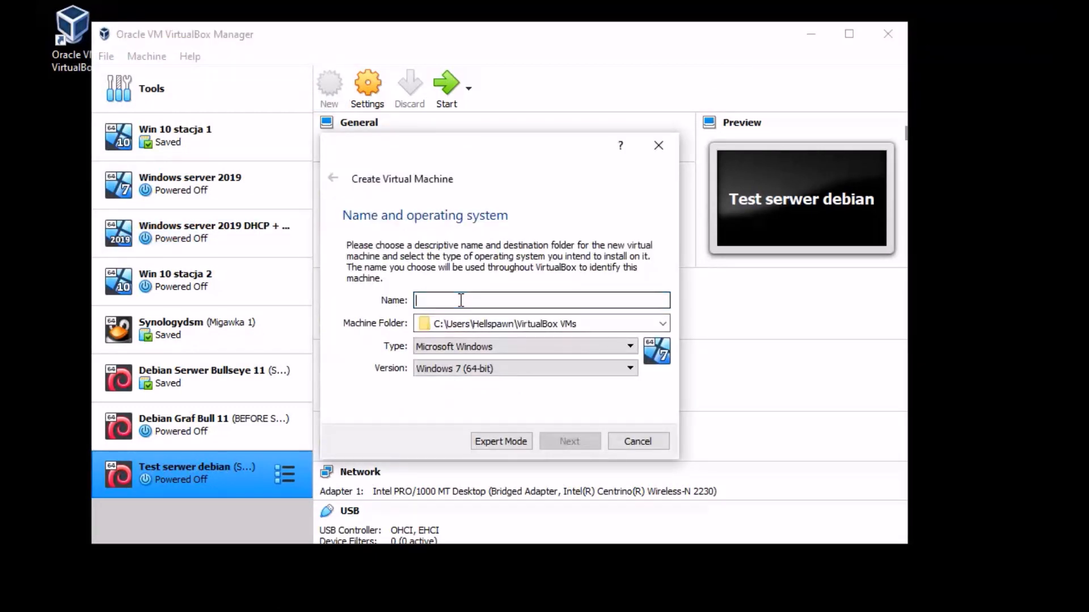
pyautogui.moveTo(459, 151); pyautogui.dragTo(492, 149)
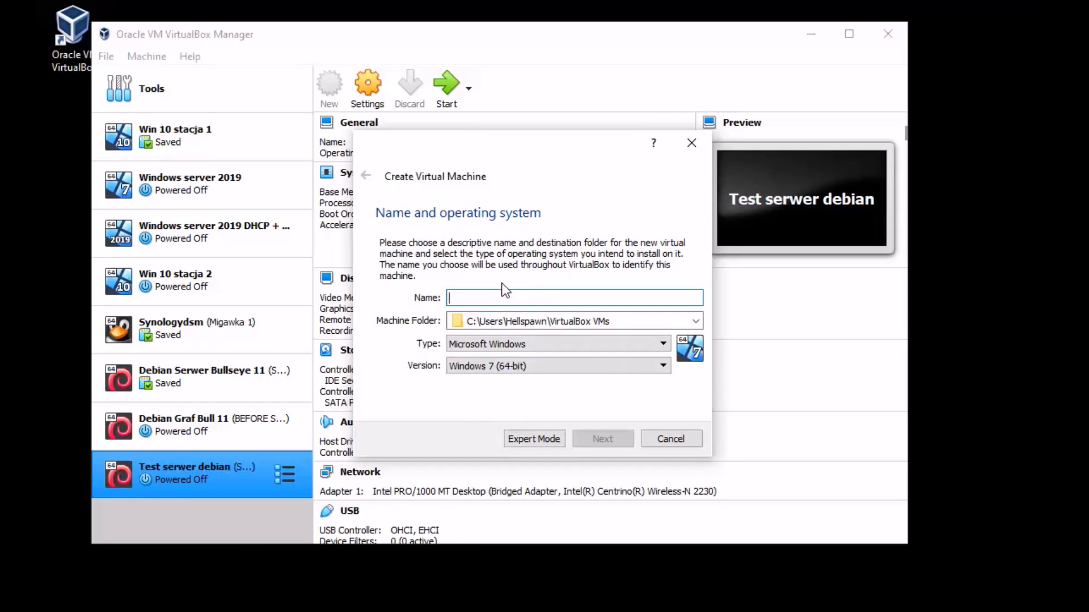
pyautogui.write('Redpi')
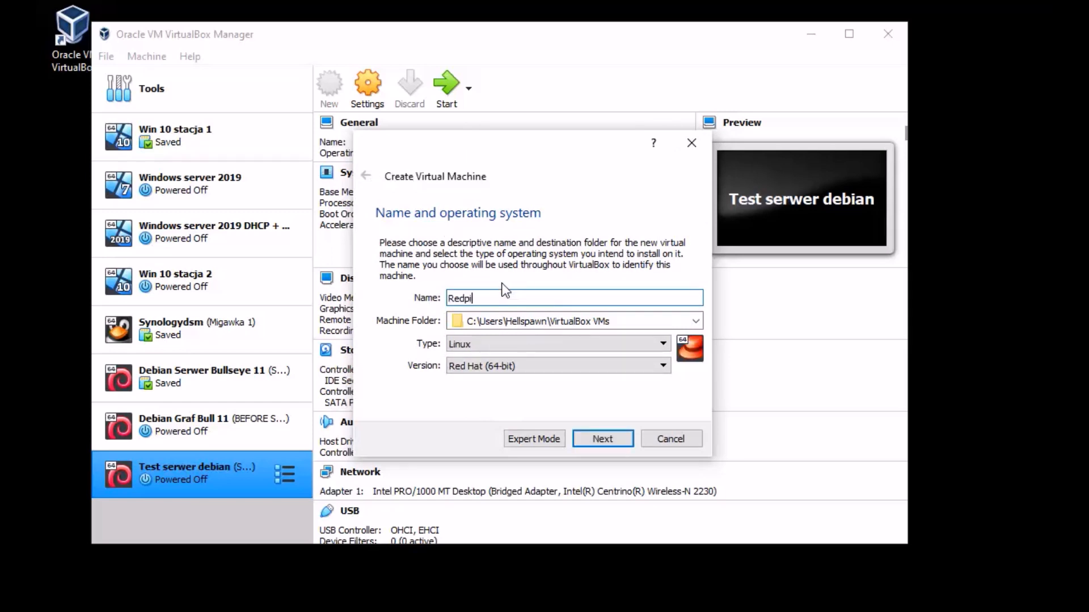
pyautogui.write('ll DSM 7.1')
pyautogui.click(602, 438)
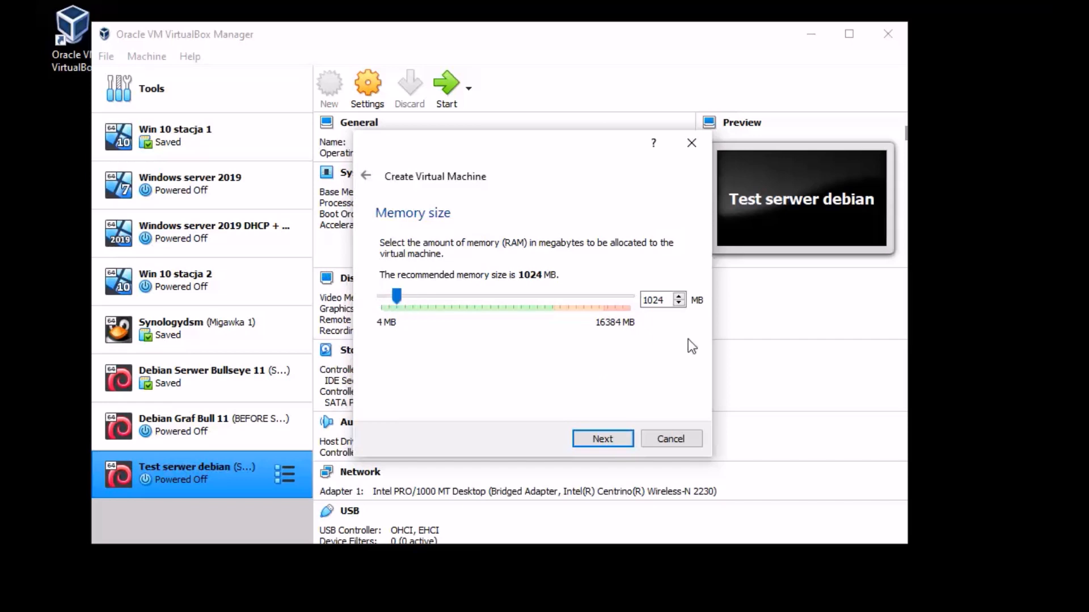
# Step: Set the new machine's memory size to 4000 MB
pyautogui.click(653, 297)
pyautogui.press('BackSpace')
pyautogui.press('BackSpace')
pyautogui.write('4')
pyautogui.press('Delete')
pyautogui.press('Delete')
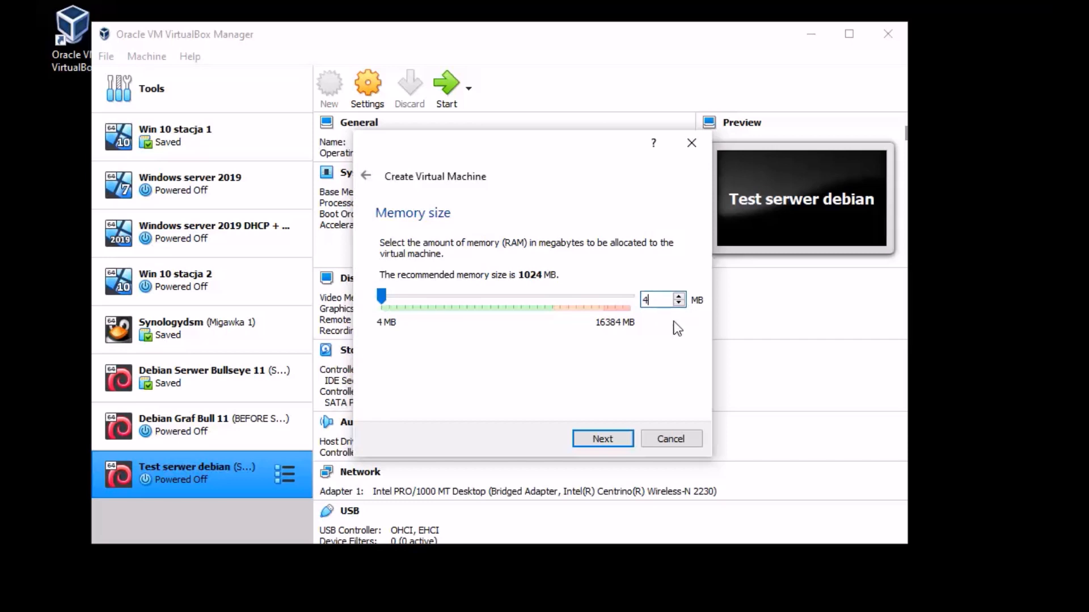
pyautogui.write('000')
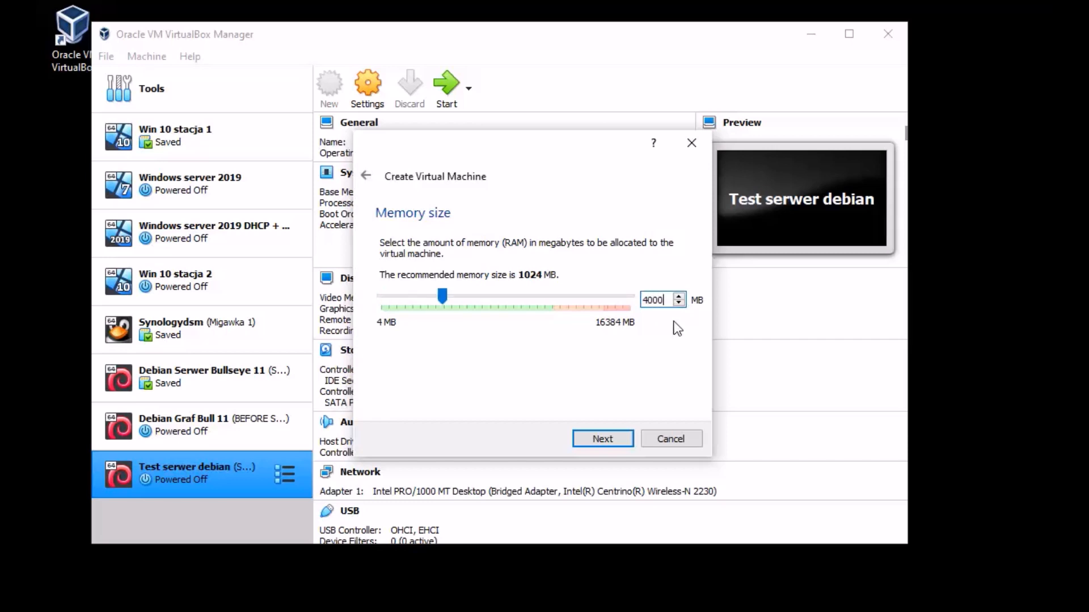
pyautogui.click(611, 443)
# Step: Choose to use an existing virtual hard disk and begin adding a disk file
pyautogui.click(429, 378)
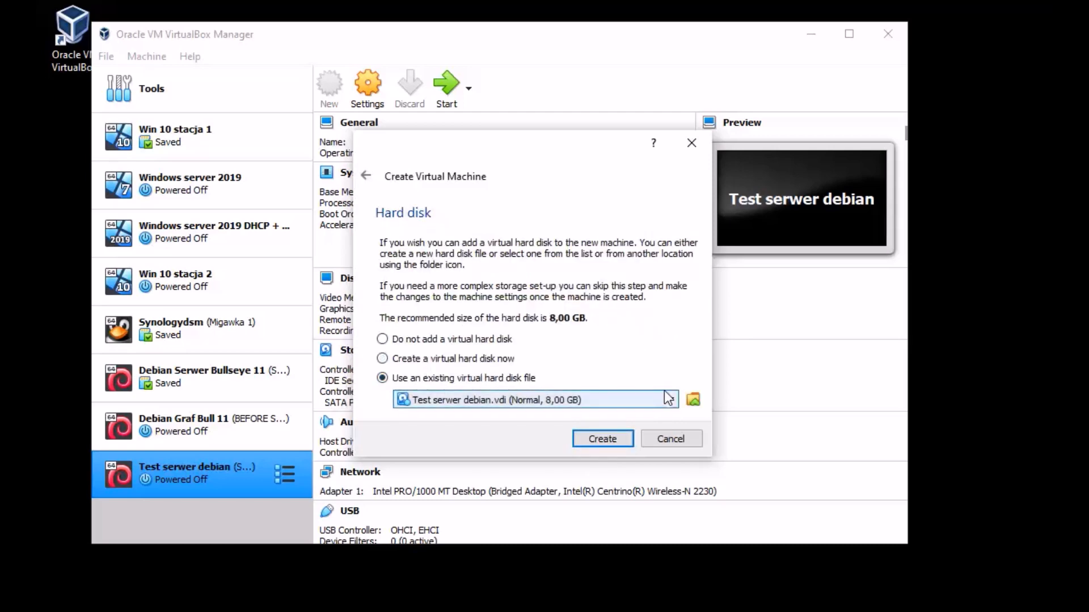
pyautogui.click(694, 399)
pyautogui.scroll(-5, 399, 334)
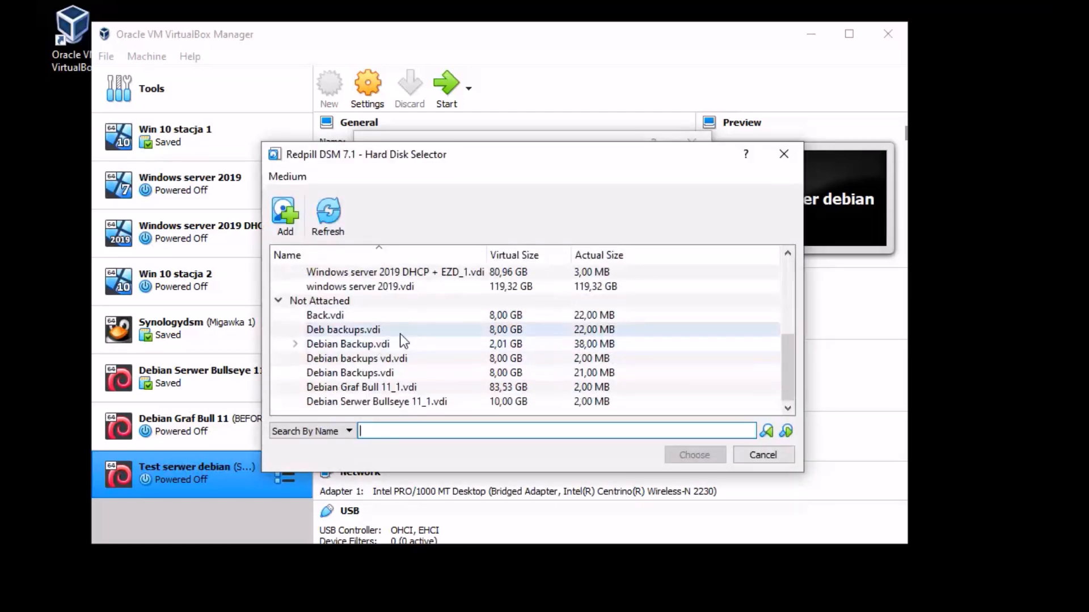
pyautogui.scroll(5, 449, 340)
pyautogui.click(285, 214)
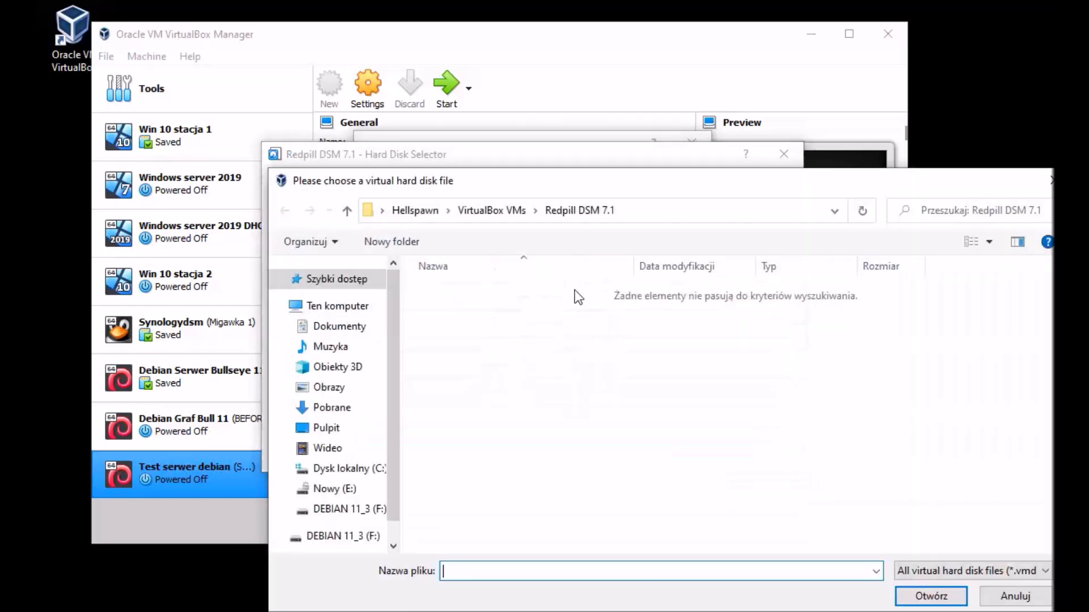
# Step: Add tinycore-redpill.v0.8.0.0.vmdk from drive C and create the machine with it
pyautogui.click(363, 469)
pyautogui.moveTo(576, 180); pyautogui.dragTo(452, 114)
pyautogui.doubleClick(405, 441)
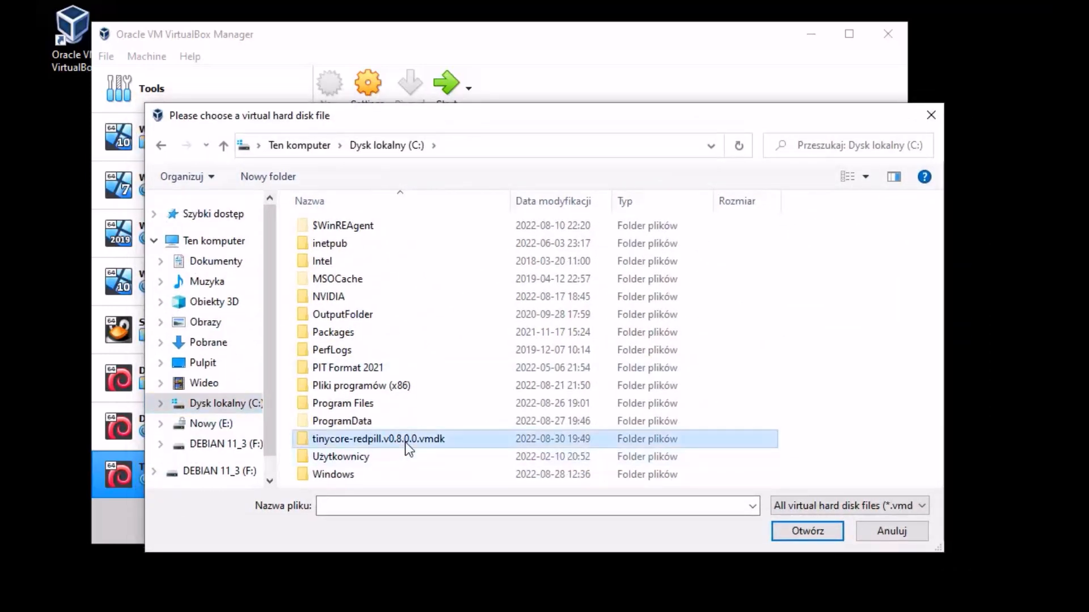
pyautogui.click(385, 226)
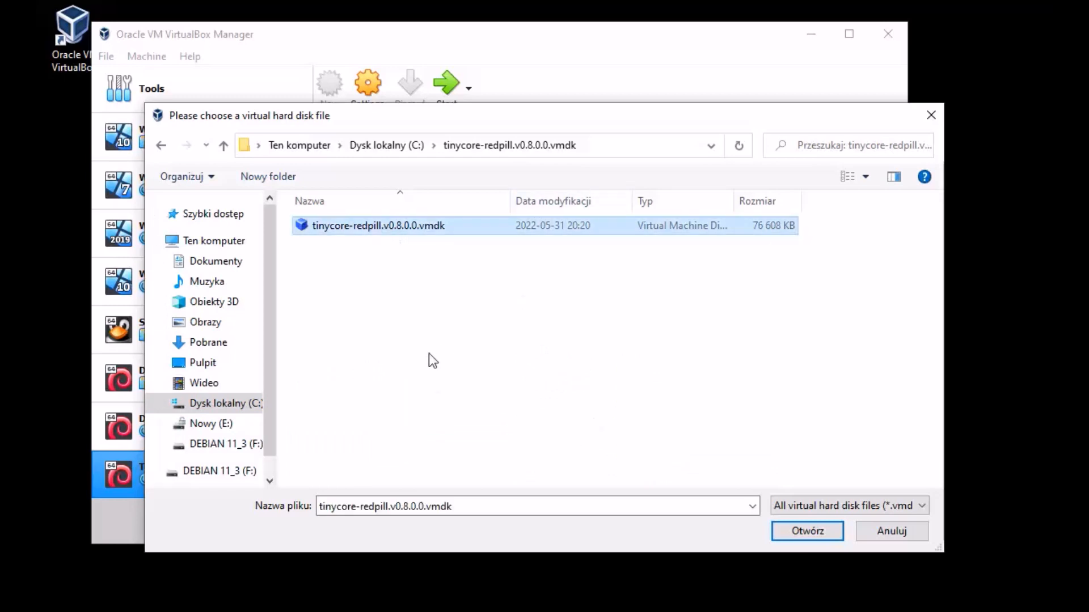
pyautogui.moveTo(445, 124); pyautogui.dragTo(437, 114)
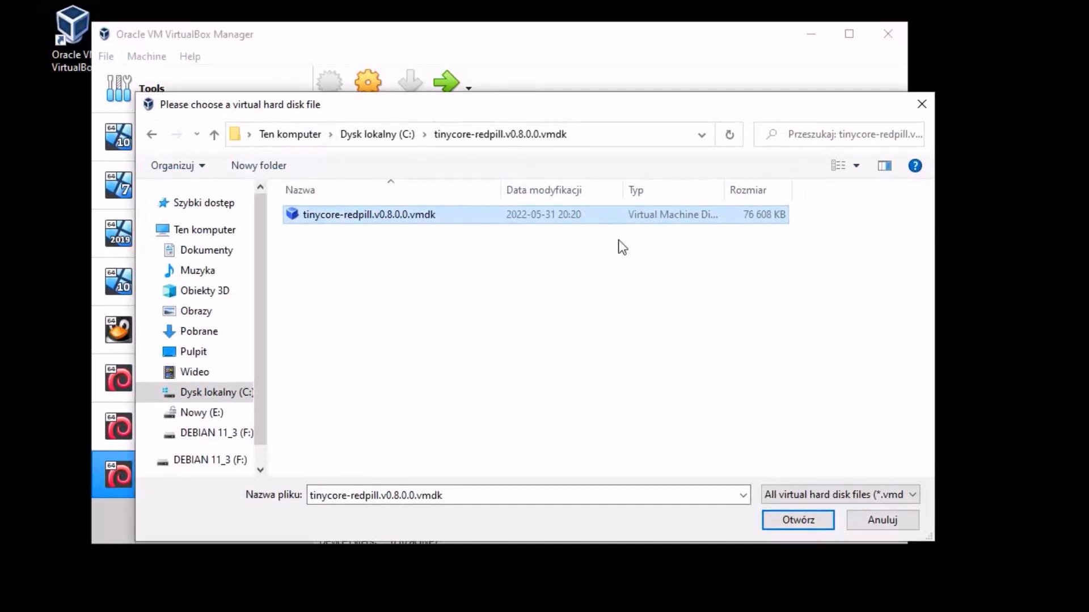
pyautogui.click(792, 525)
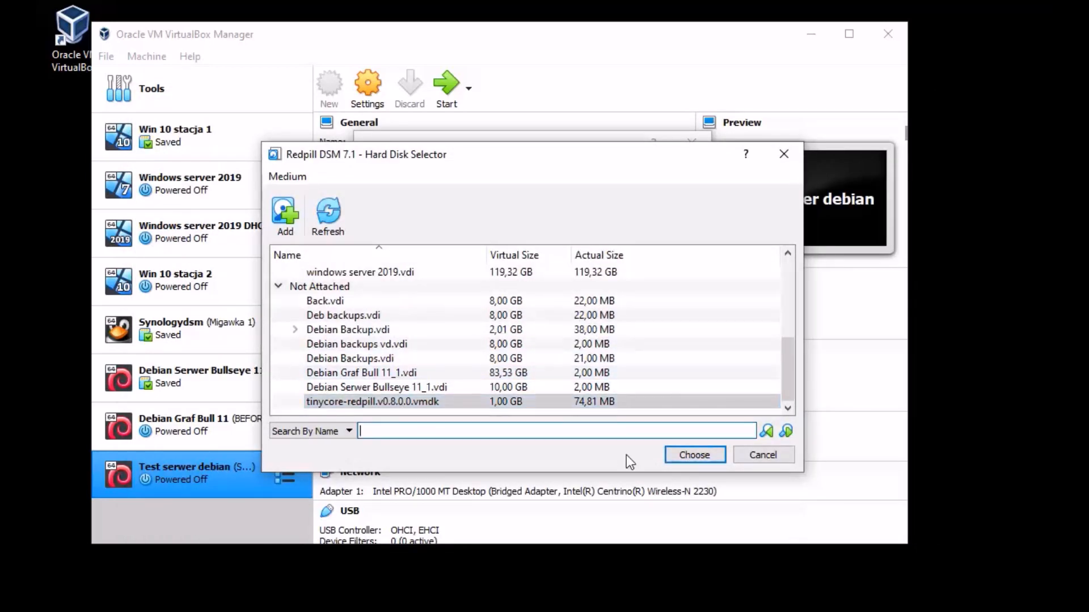
pyautogui.click(696, 455)
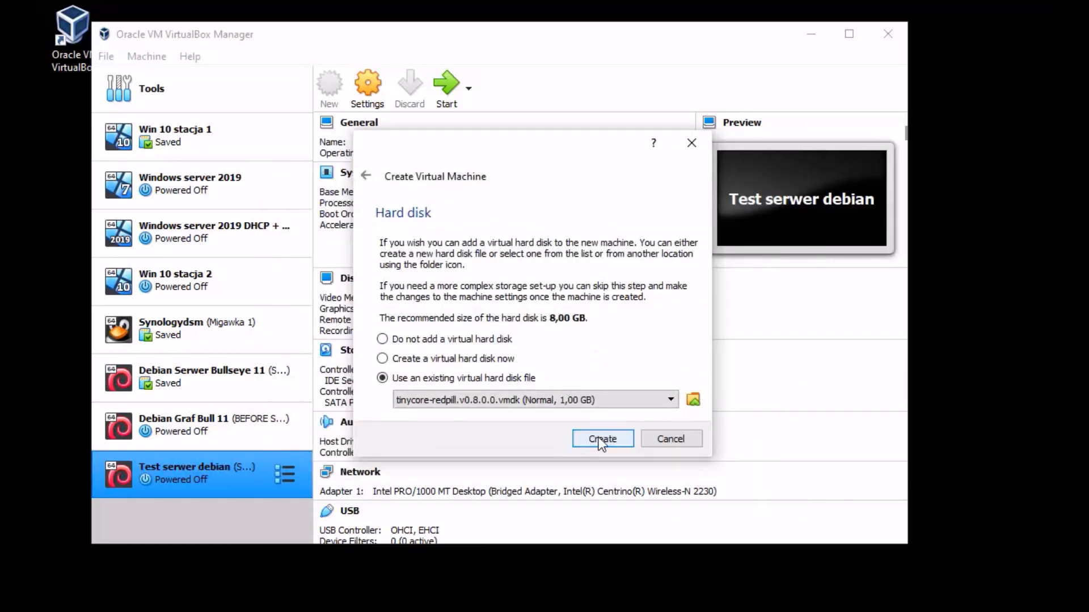
pyautogui.click(599, 439)
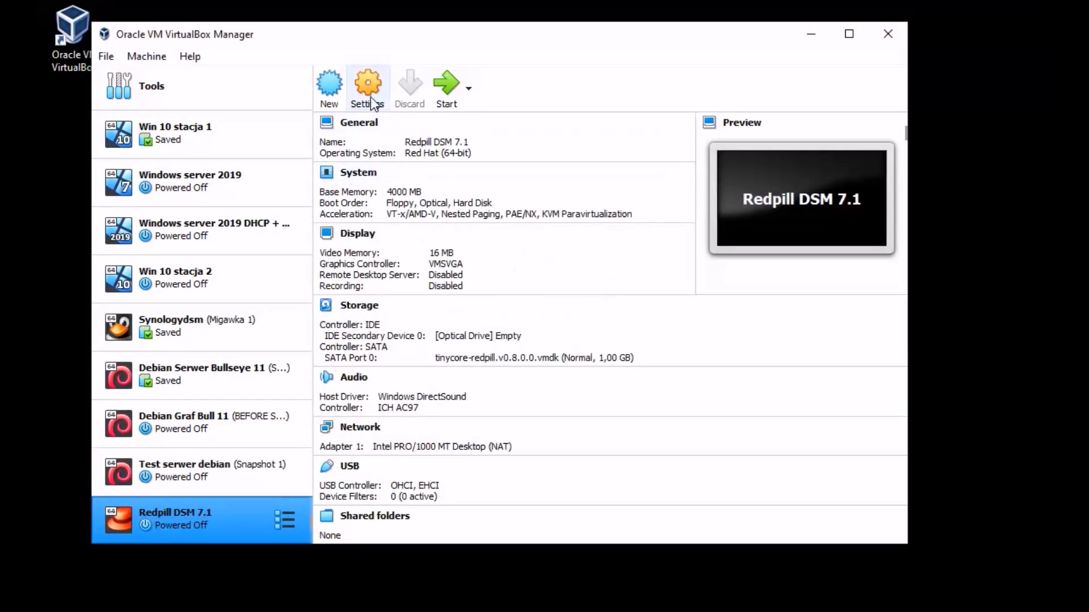
# Step: In System settings, uncheck Floppy and Optical and move Hard Disk to the top of the boot order
pyautogui.hotkey('ctrl', 's')
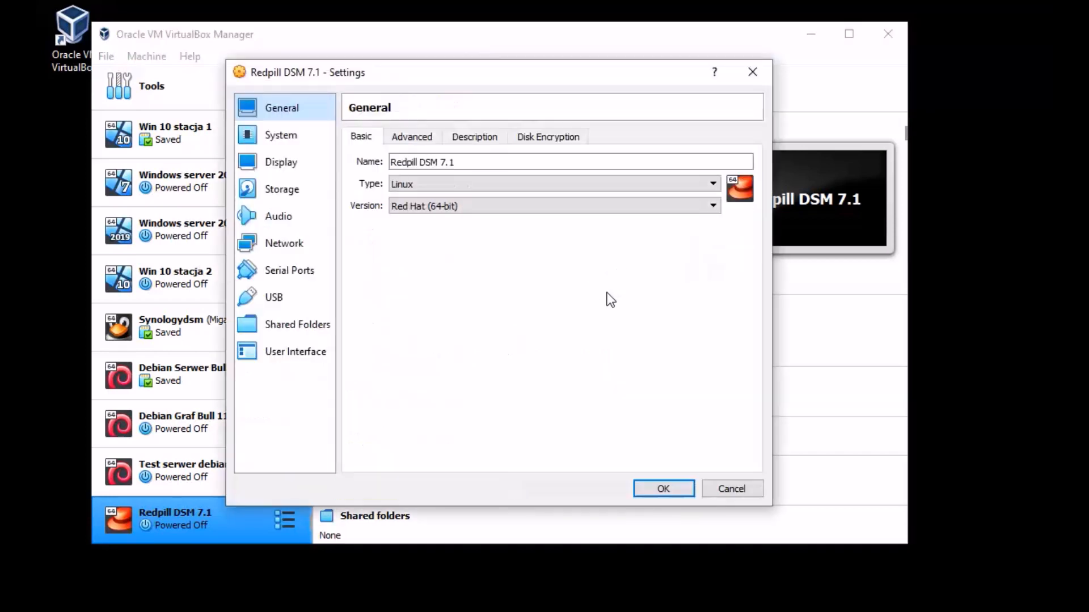
pyautogui.click(265, 136)
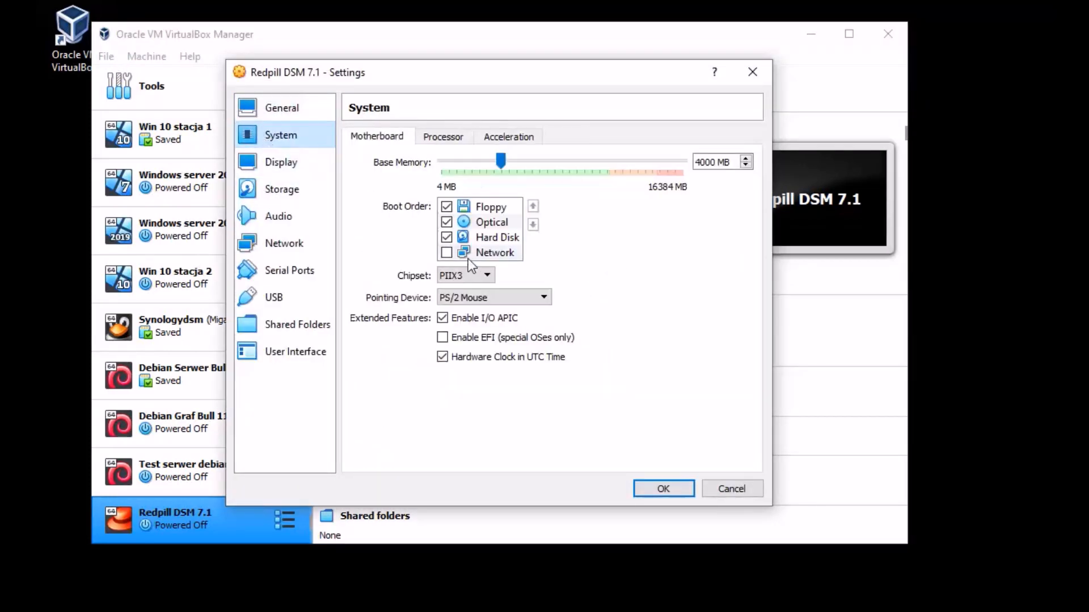
pyautogui.click(446, 207)
pyautogui.click(446, 222)
pyautogui.click(491, 237)
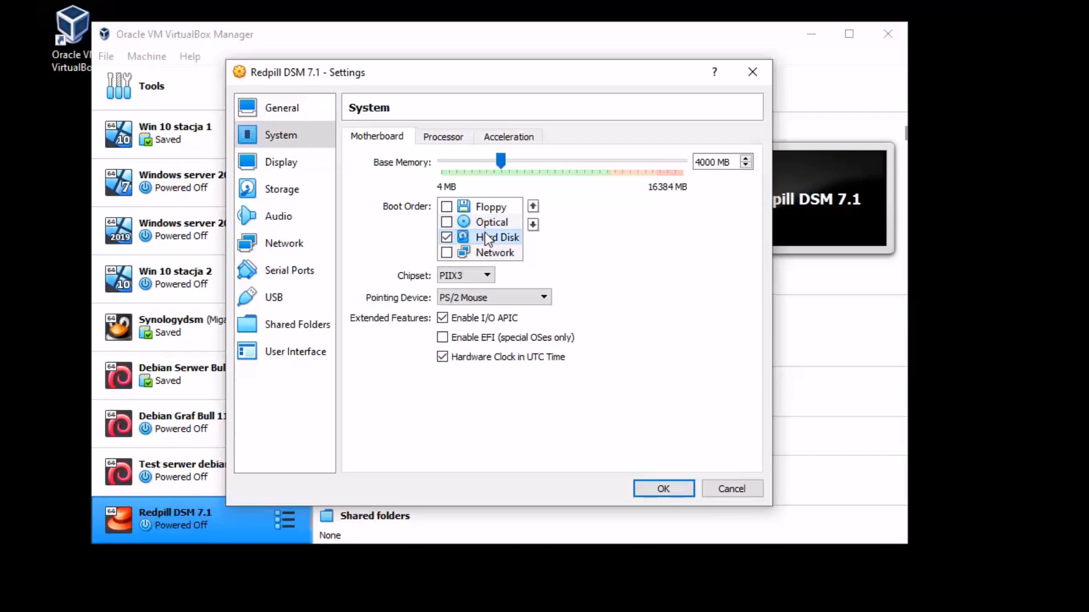
pyautogui.click(533, 206)
pyautogui.click(533, 208)
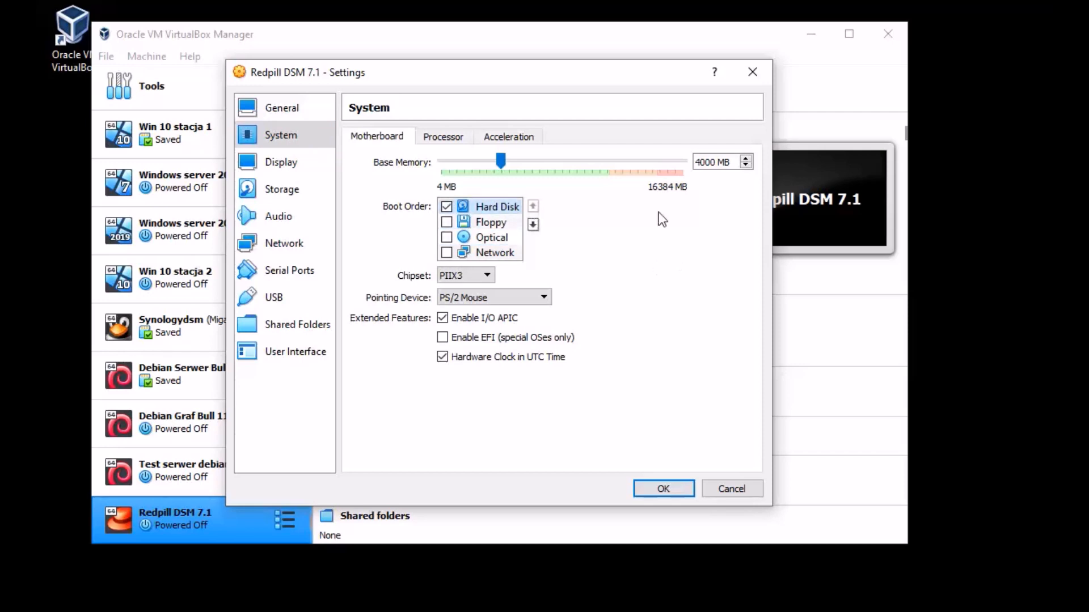
pyautogui.click(277, 160)
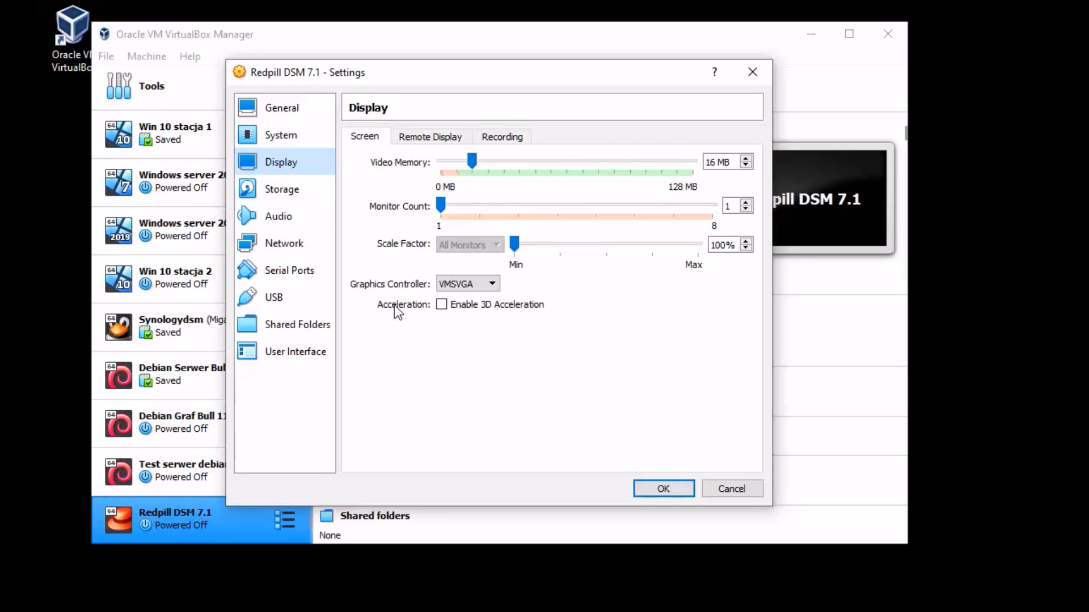
pyautogui.click(282, 189)
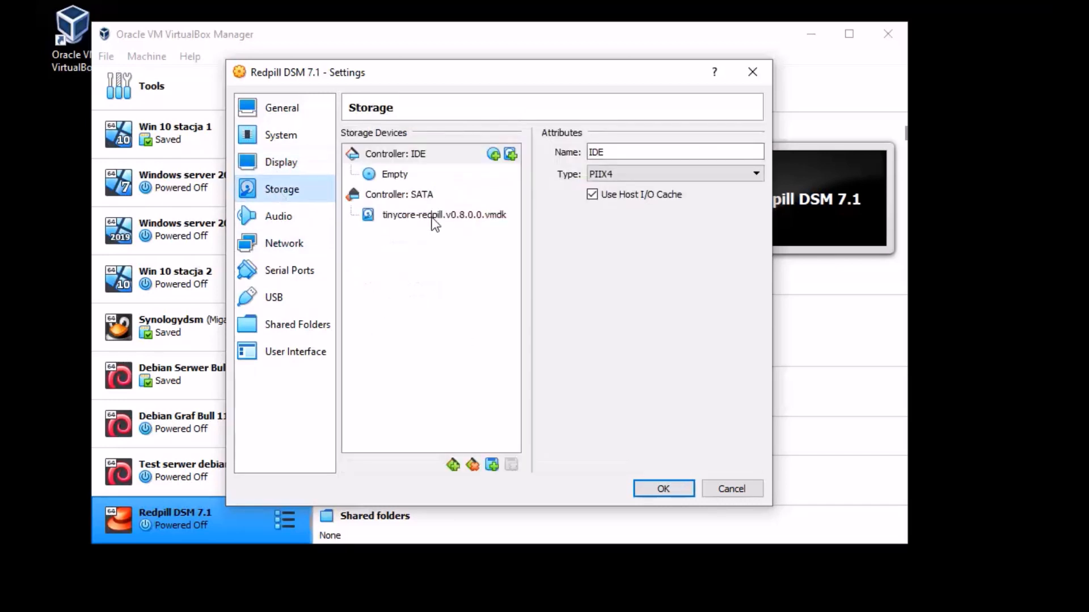
# Step: Add a second hard disk attachment to the SATA controller in Storage settings
pyautogui.click(431, 196)
pyautogui.click(510, 194)
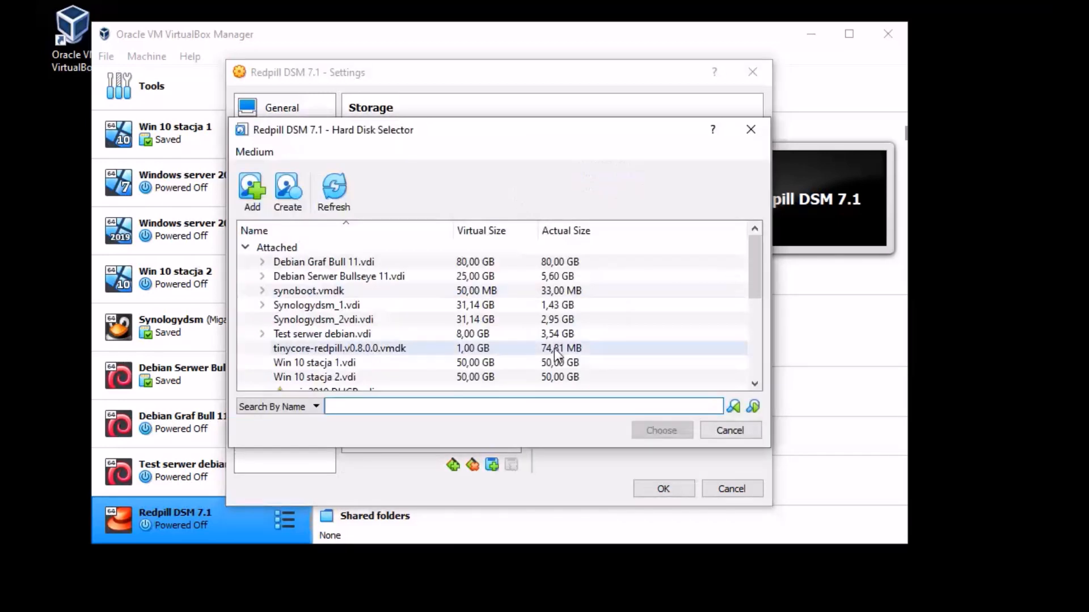
pyautogui.scroll(-5, 406, 320)
pyautogui.scroll(5, 590, 301)
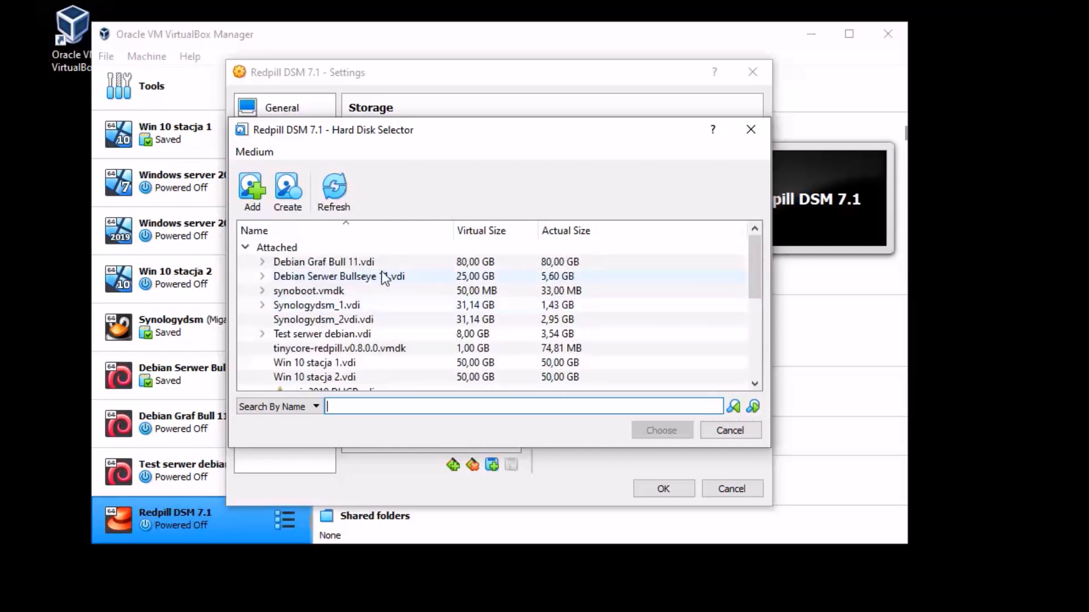
pyautogui.scroll(-3, 373, 280)
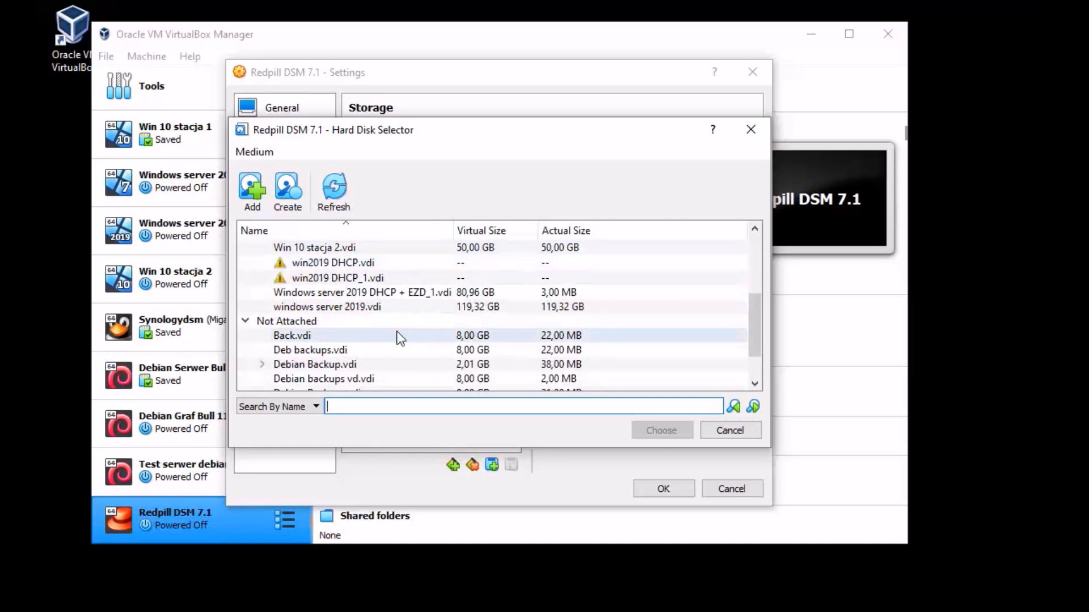
pyautogui.scroll(-1, 321, 304)
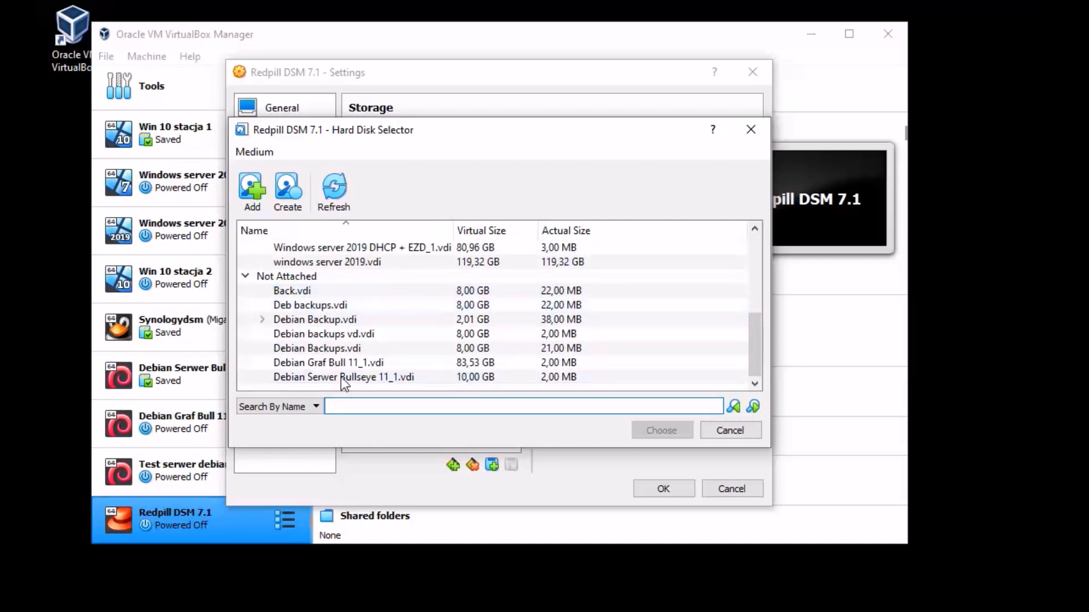
# Step: Create a 10 GB dynamically allocated Redpill DSM 7.vdi and attach it
pyautogui.click(288, 187)
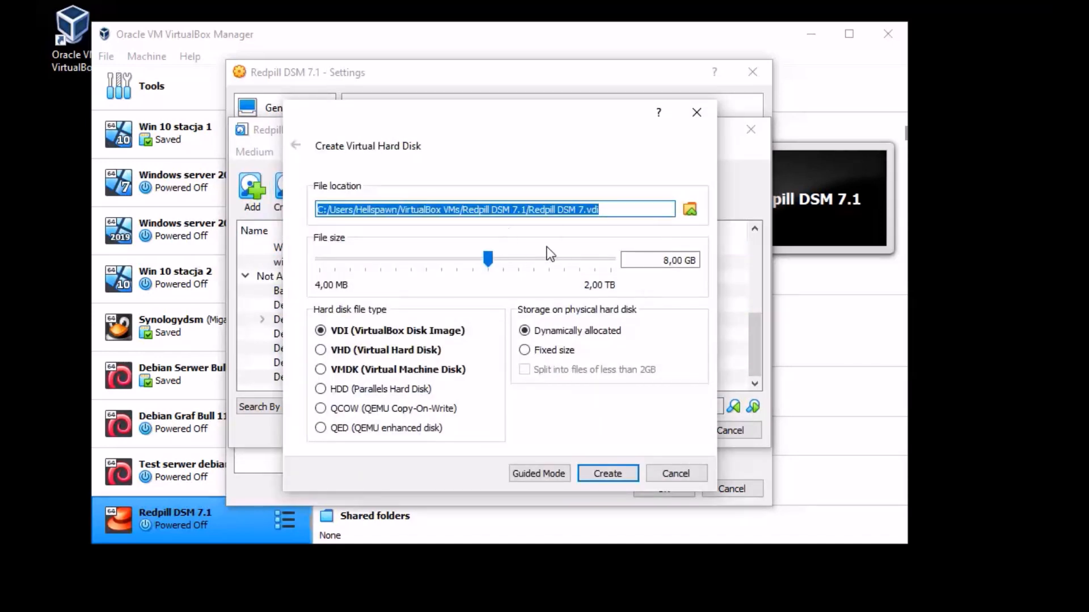
pyautogui.click(613, 209)
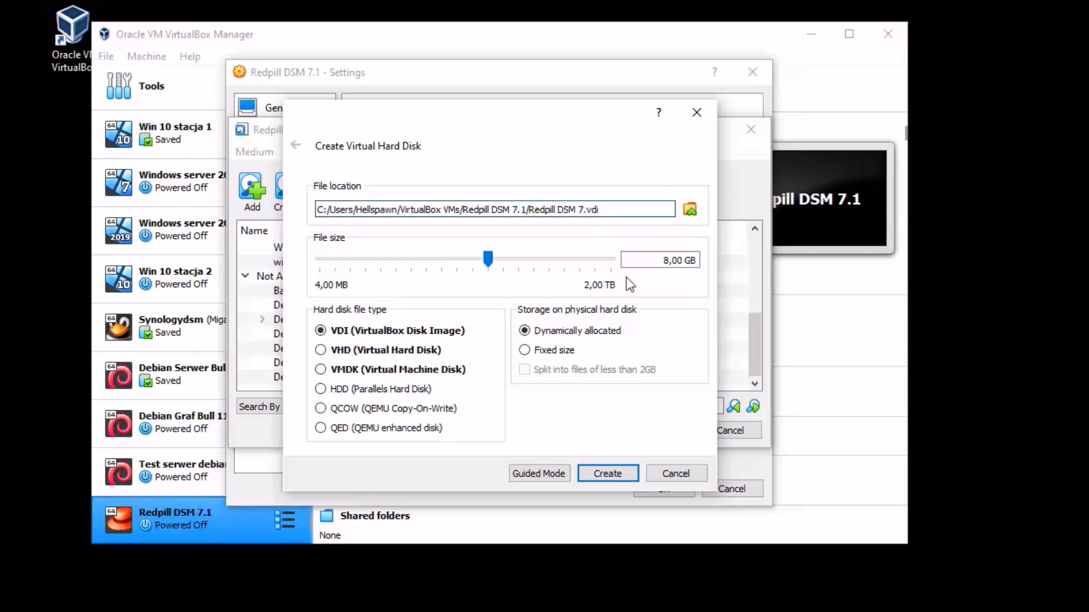
pyautogui.click(667, 261)
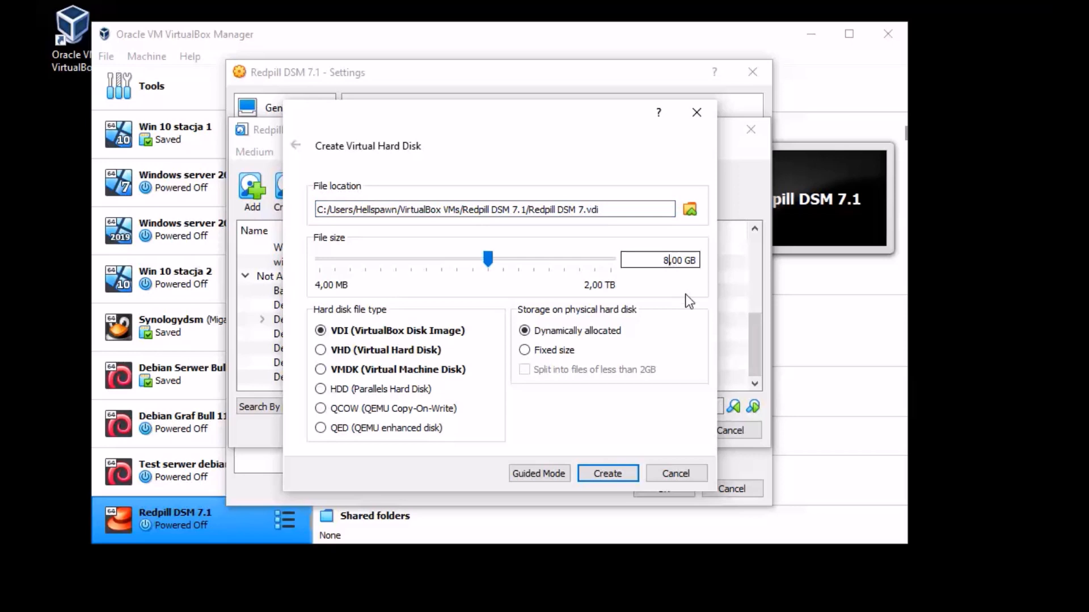
pyautogui.press('BackSpace')
pyautogui.write('10')
pyautogui.click(611, 473)
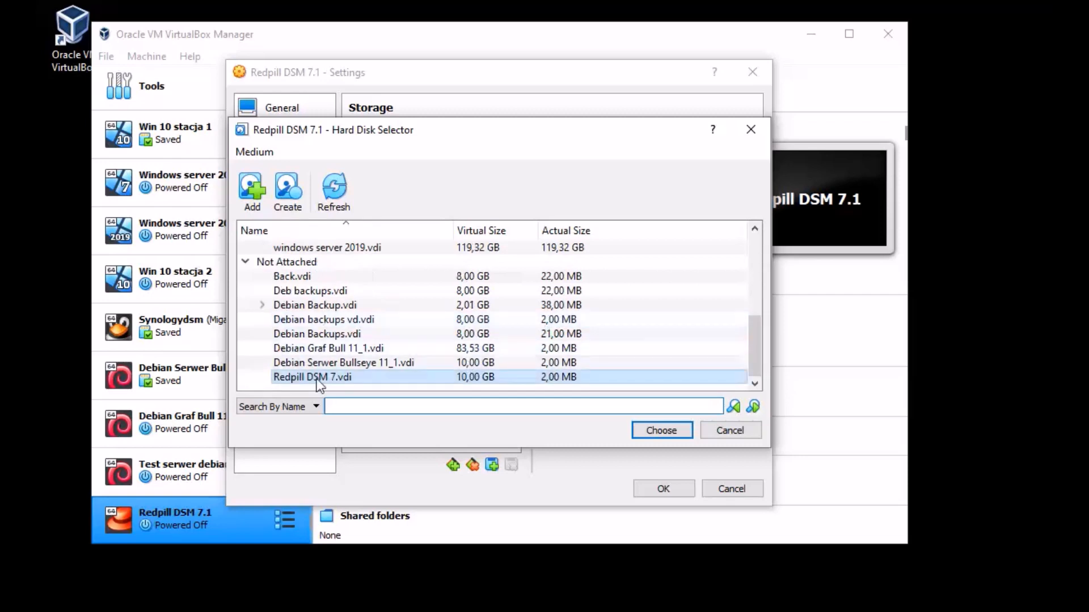
pyautogui.click(676, 433)
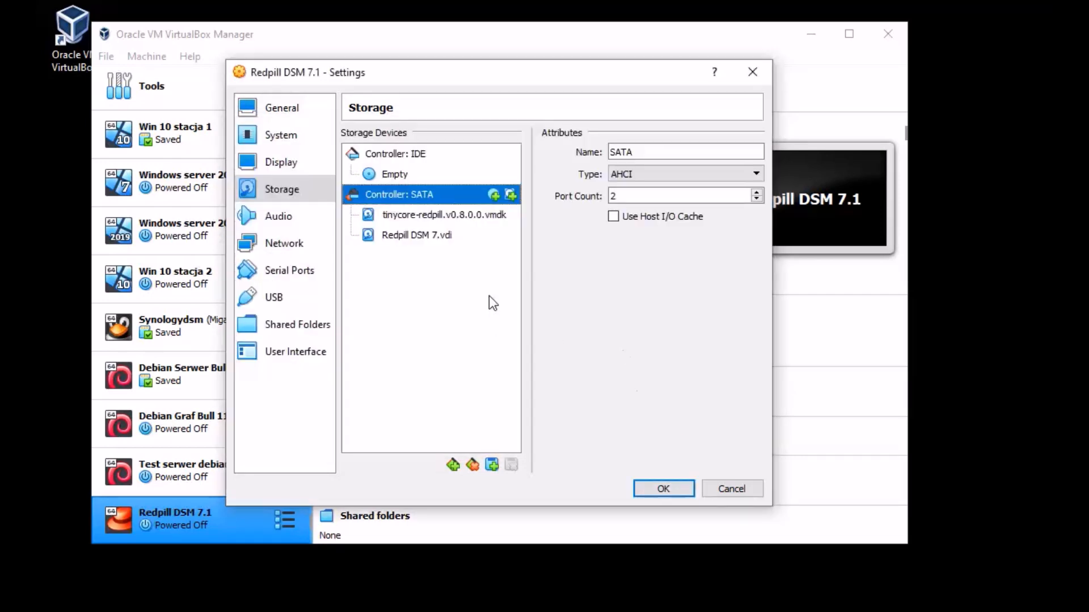
# Step: Confirm Redpill DSM 7.vdi sits on SATA Port 1 beside the boot disk
pyautogui.click(446, 216)
pyautogui.click(429, 237)
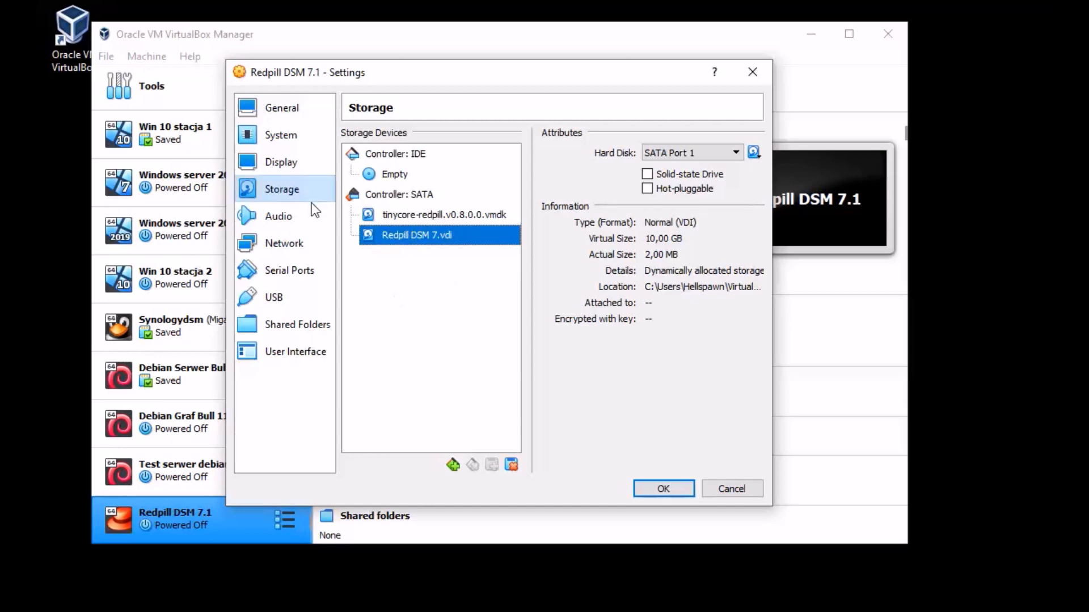
pyautogui.click(261, 219)
# Step: Set Adapter 1 to Bridged Adapter on the Intel Centrino wireless card
pyautogui.click(292, 243)
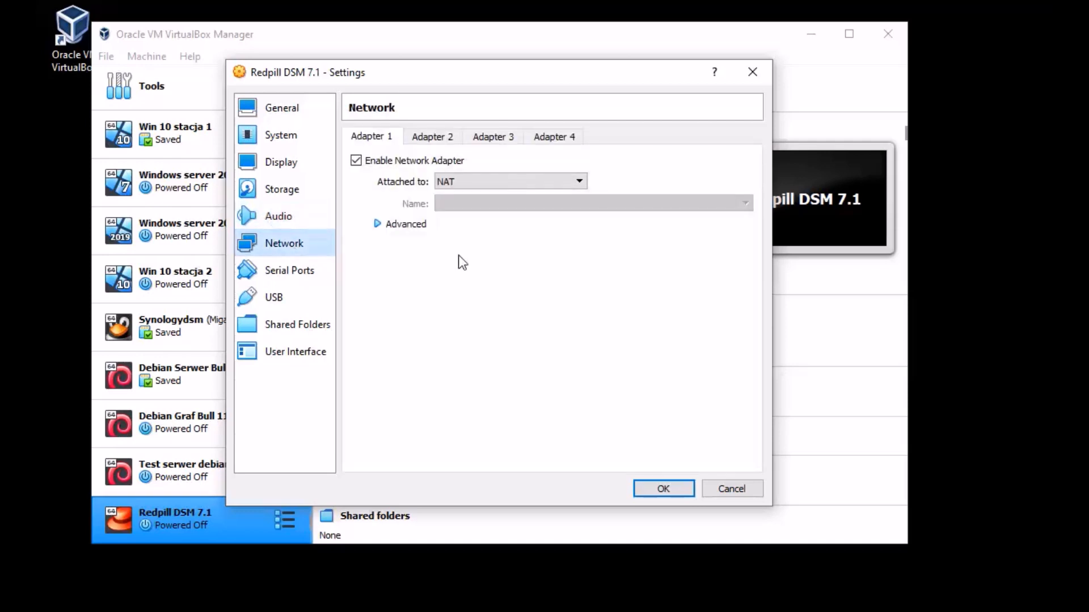
pyautogui.click(445, 182)
pyautogui.click(471, 205)
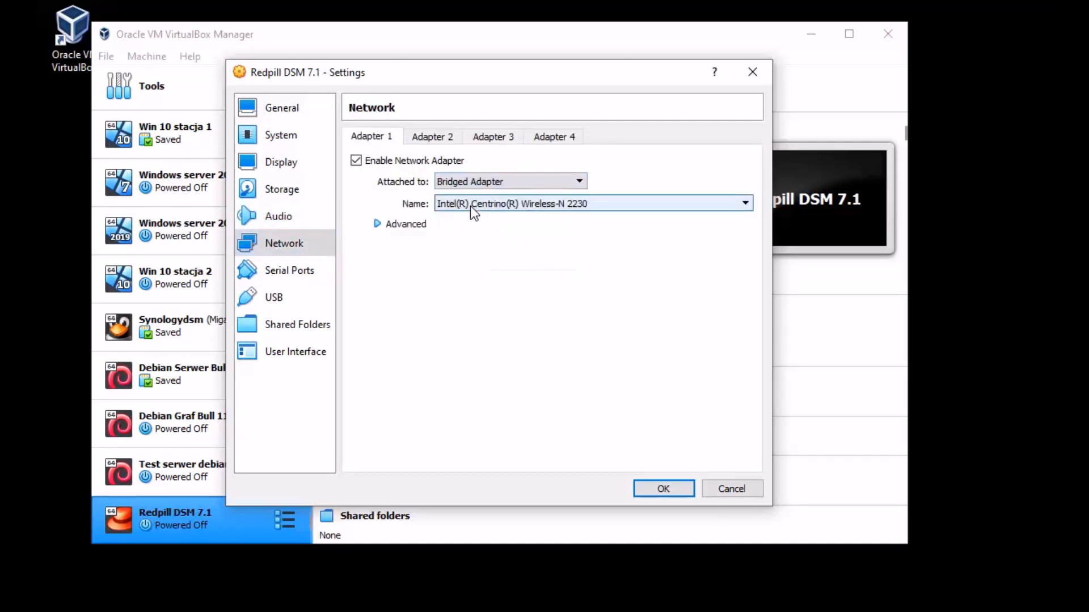
# Step: Expand Advanced and delete the adapter's existing MAC address
pyautogui.click(411, 225)
pyautogui.click(510, 290)
pyautogui.doubleClick(529, 290)
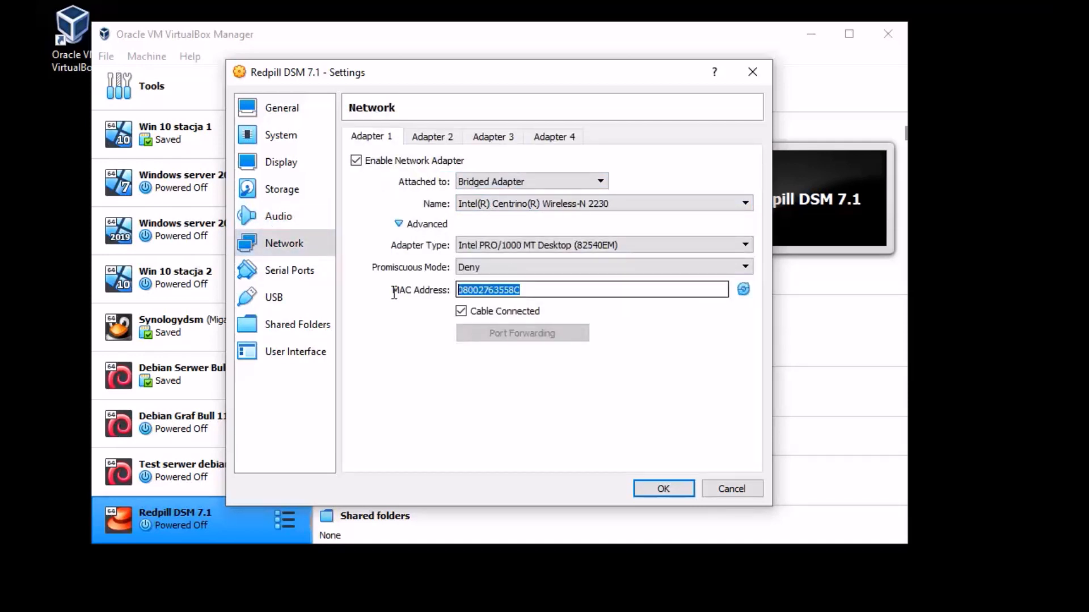
pyautogui.press('BackSpace')
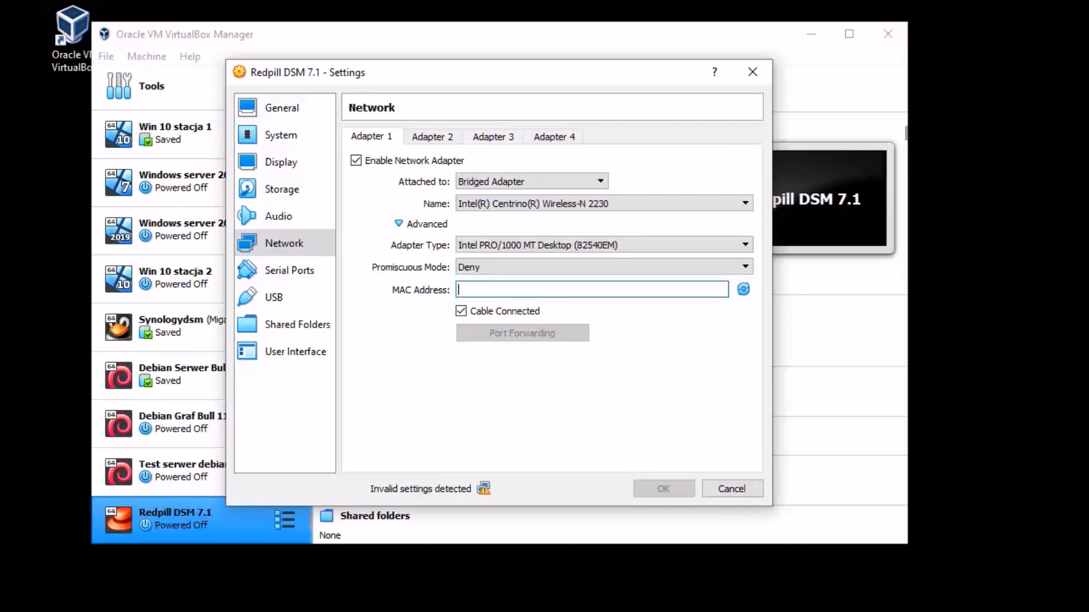
pyautogui.hotkey('alt', 'Tab')
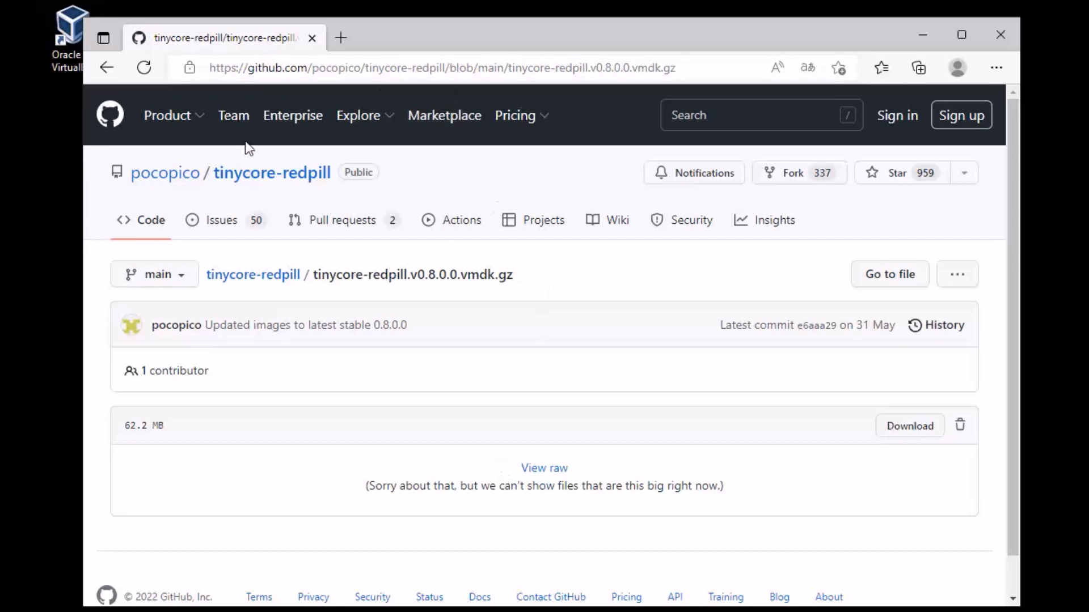
# Step: Open user_config.json from the tinycore-redpill GitHub repository
pyautogui.click(107, 68)
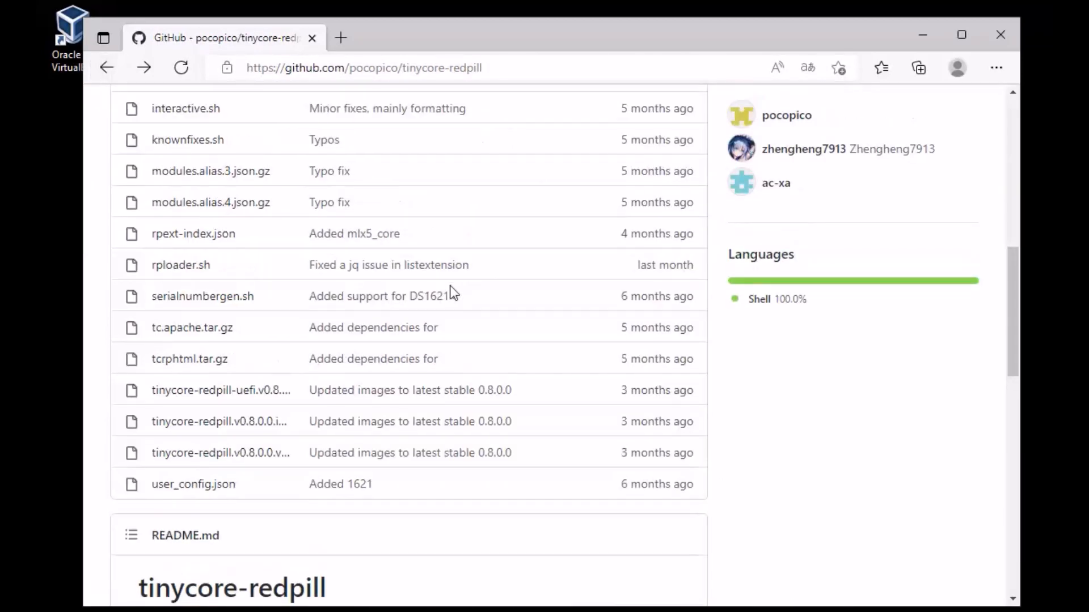
pyautogui.scroll(-10, 486, 359)
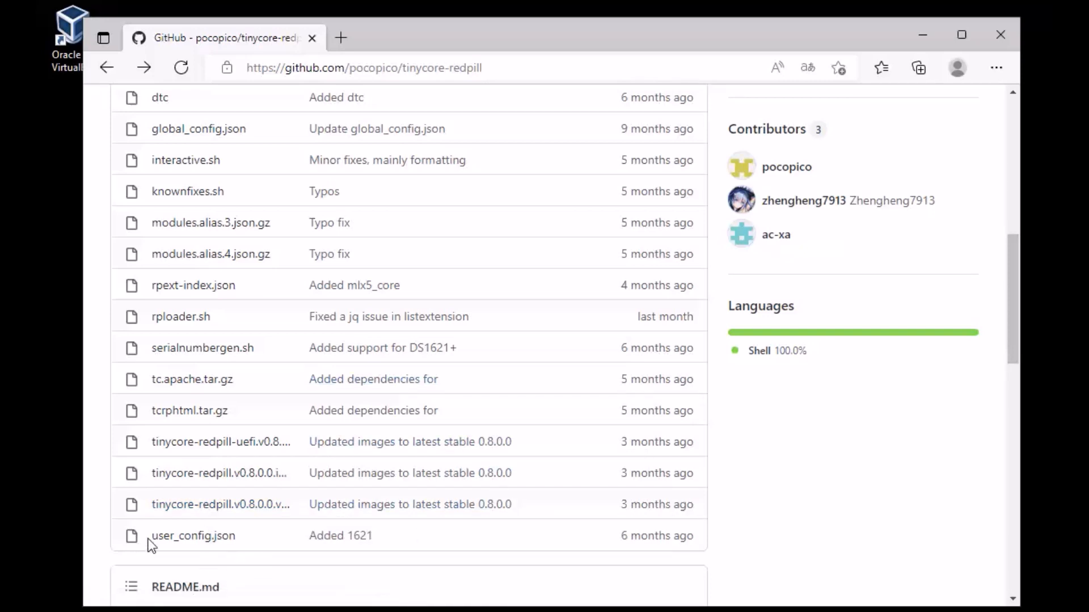
pyautogui.click(202, 538)
# Step: Copy the mac1 value 0011322A46E7 and return to VirtualBox's empty MAC address field
pyautogui.scroll(-4, 438, 315)
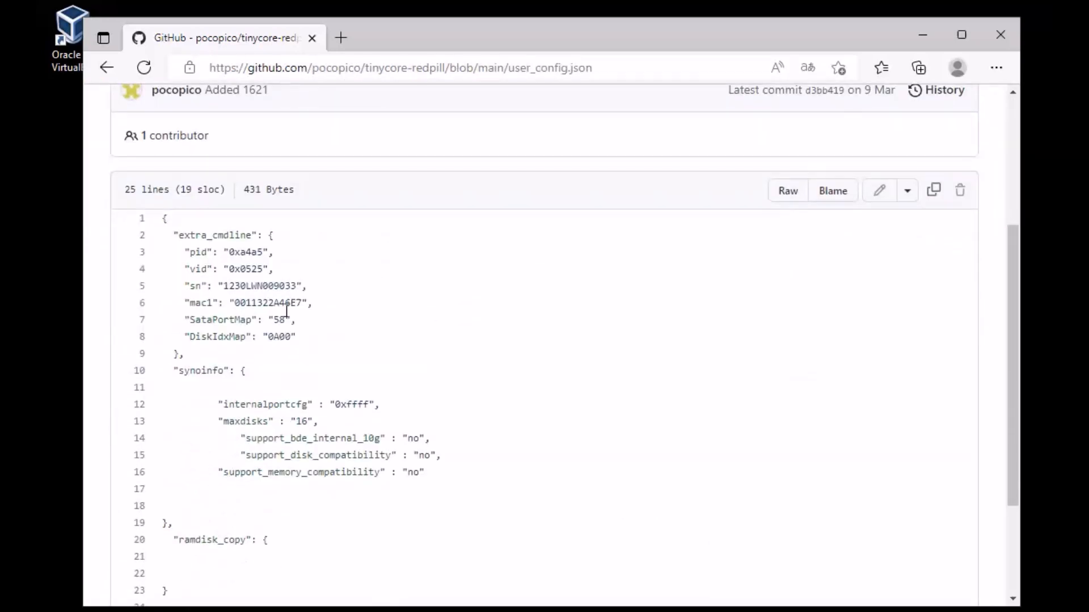
pyautogui.moveTo(186, 286); pyautogui.dragTo(321, 281)
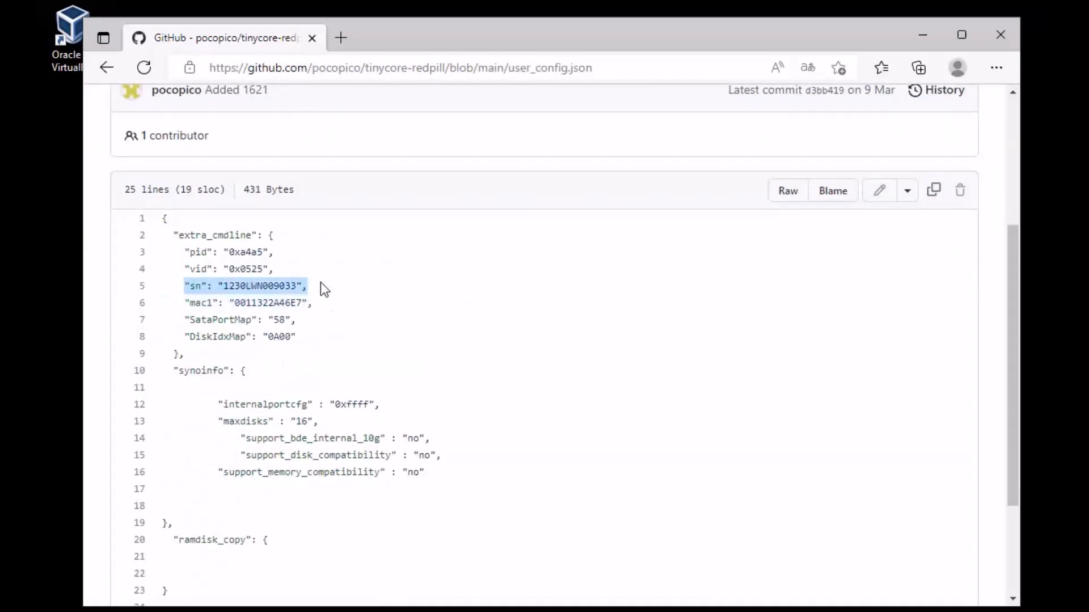
pyautogui.click(341, 275)
pyautogui.moveTo(187, 303); pyautogui.dragTo(237, 305)
pyautogui.click(350, 332)
pyautogui.rightClick(240, 296)
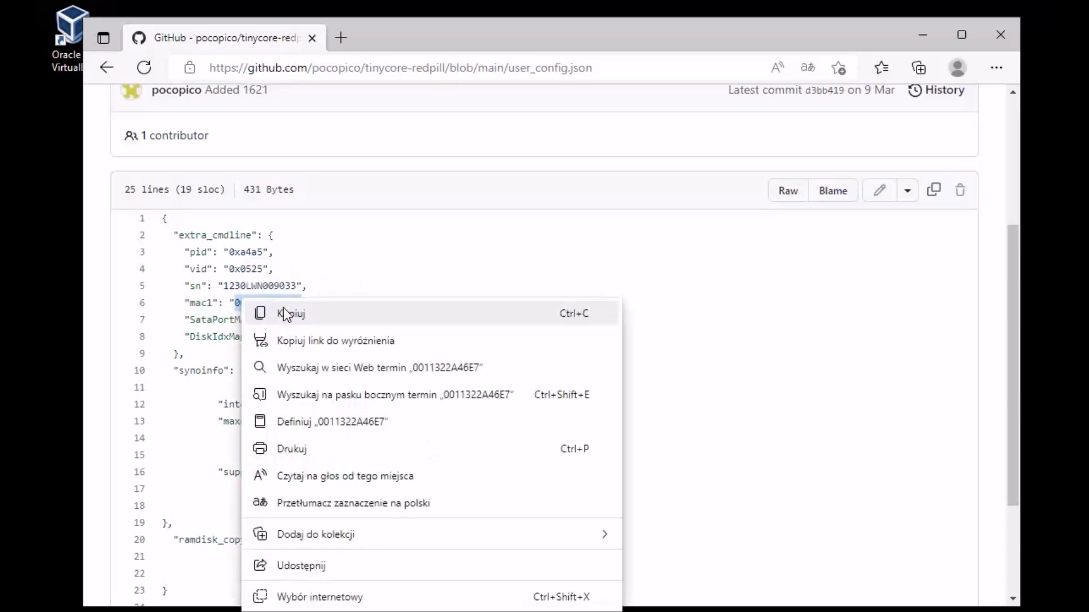
pyautogui.click(280, 311)
pyautogui.click(922, 35)
pyautogui.click(489, 290)
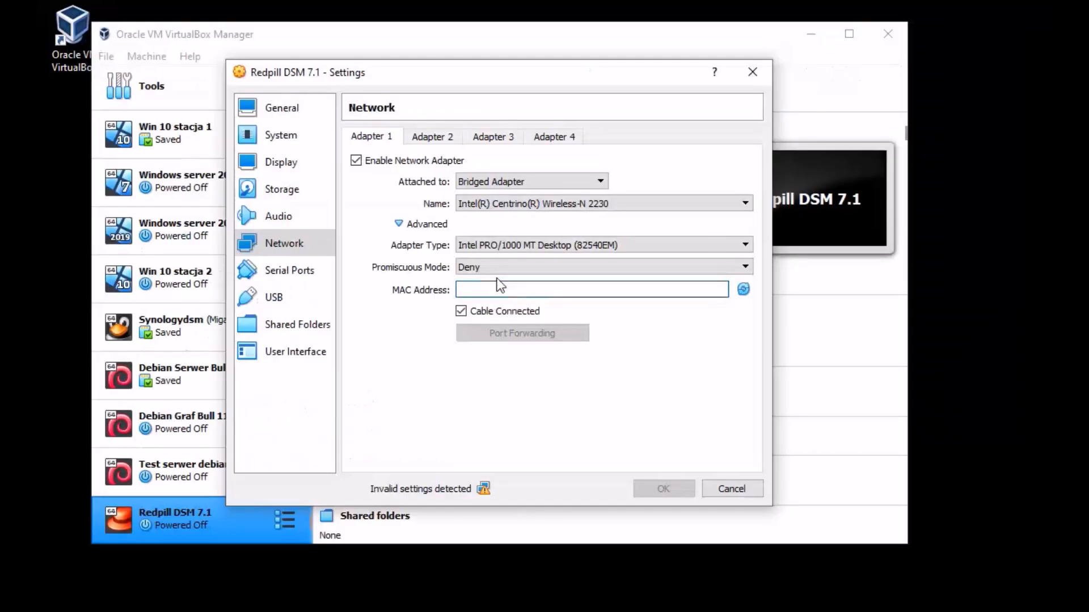
# Step: Paste the MAC address 0011322A46E7 into the network adapter and save the settings
pyautogui.rightClick(489, 290)
pyautogui.click(543, 379)
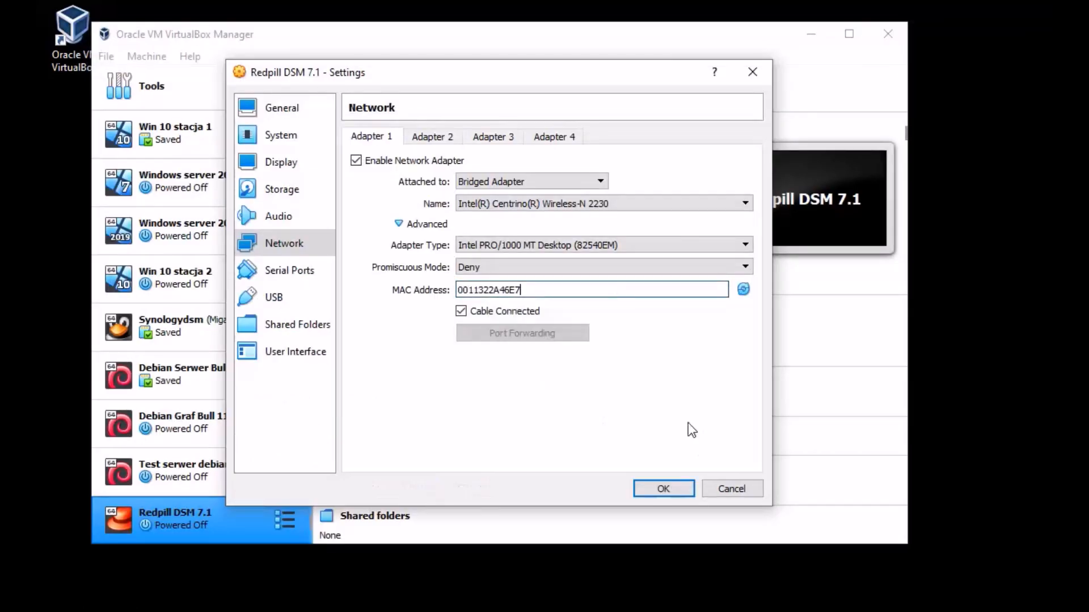
pyautogui.click(663, 489)
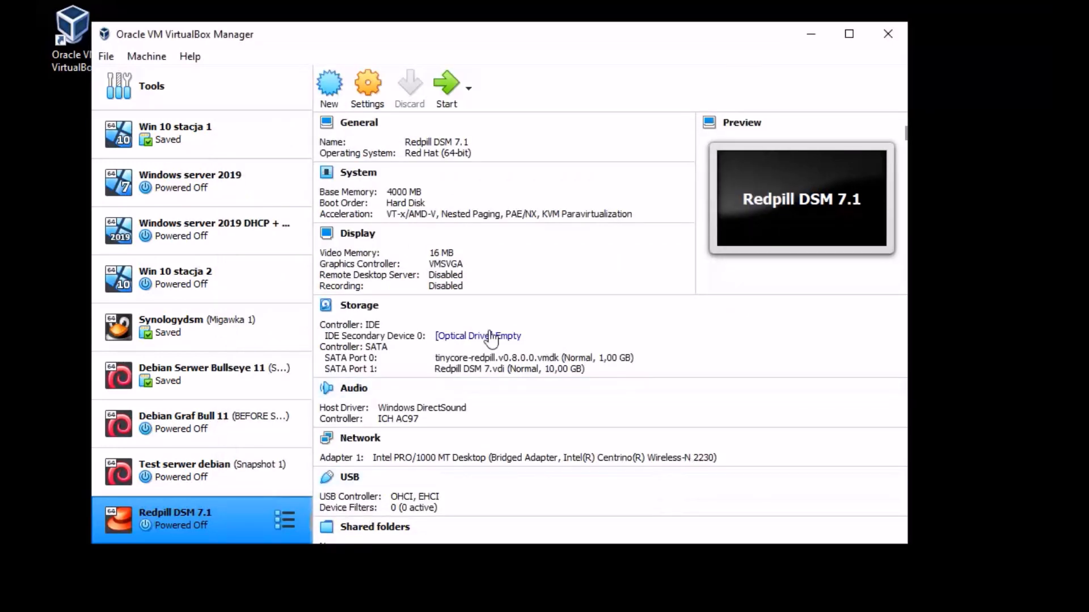
# Step: Recheck the VM settings unchanged, then start the Redpill DSM 7.1 virtual machine
pyautogui.scroll(-1, 489, 336)
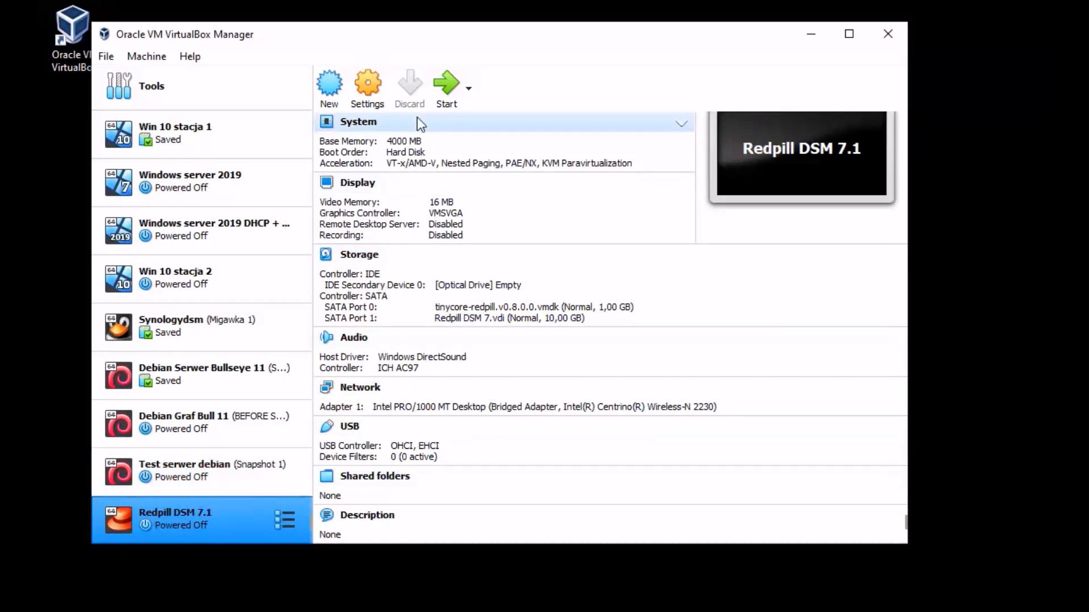
pyautogui.click(369, 79)
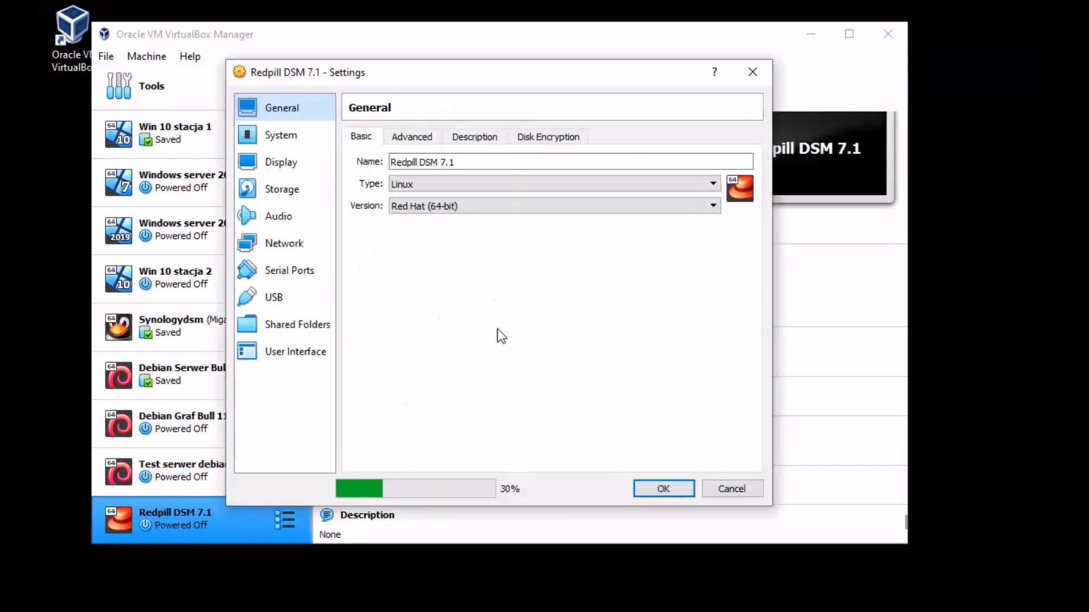
pyautogui.click(660, 489)
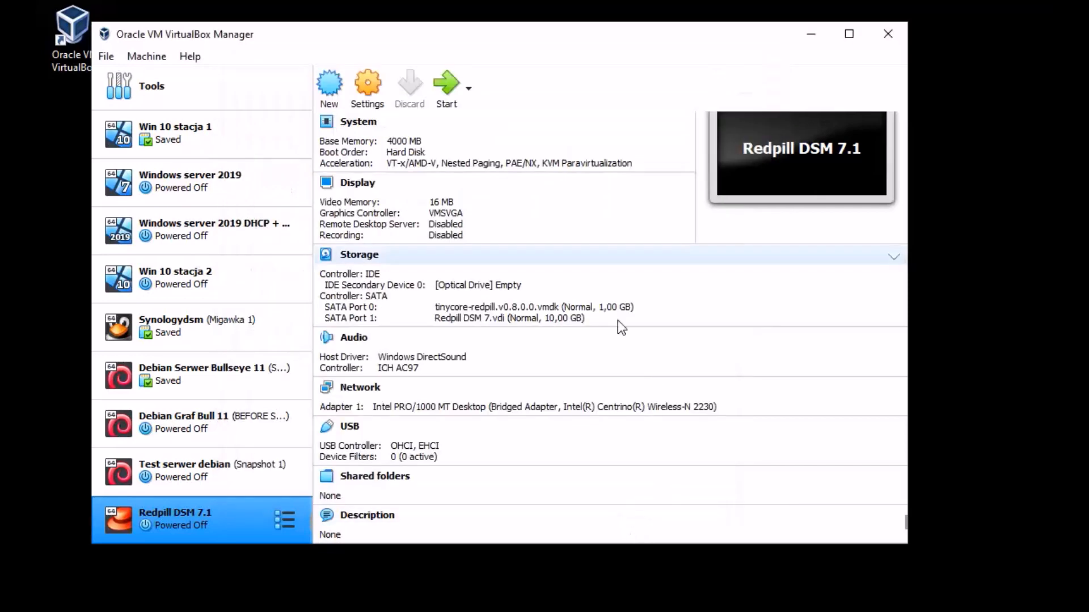
pyautogui.click(445, 87)
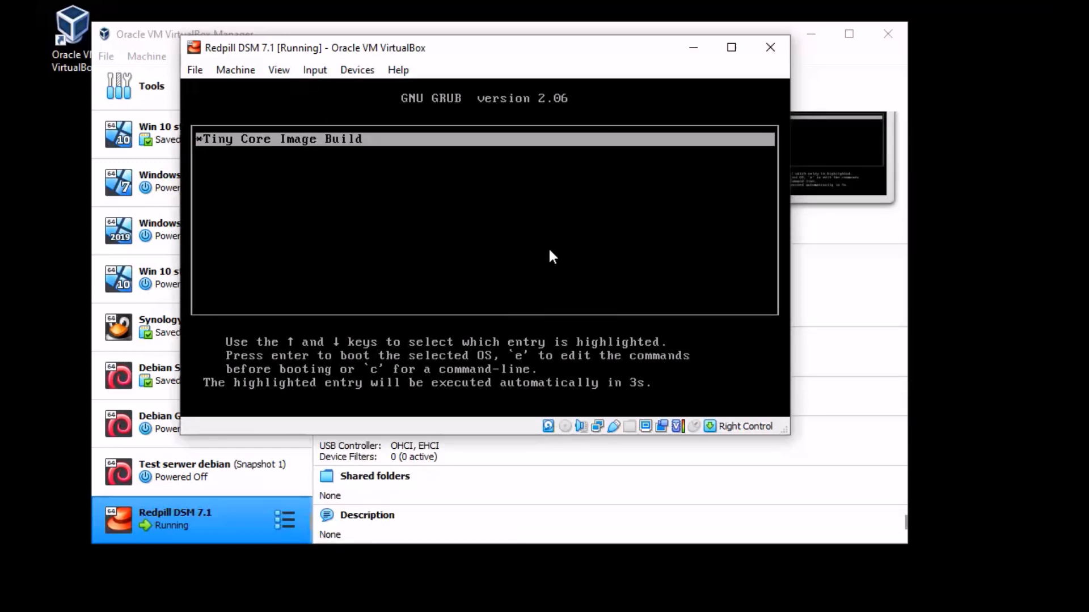
# Step: Boot Tiny Core Image Build from the GRUB menu and rearrange the VM and Manager windows
pyautogui.press('Return')
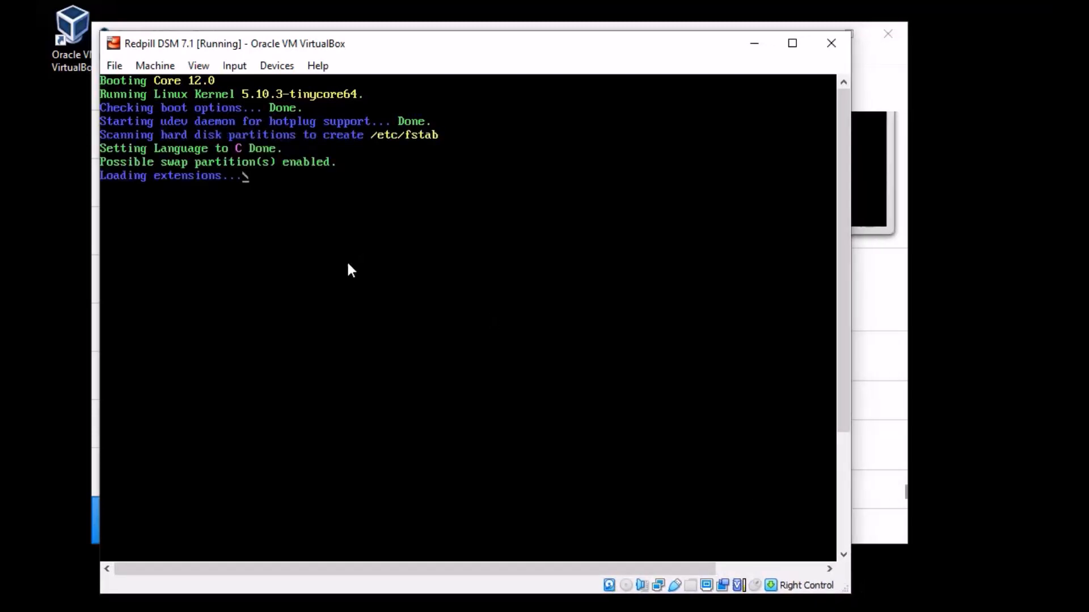
pyautogui.moveTo(502, 43); pyautogui.dragTo(578, 41)
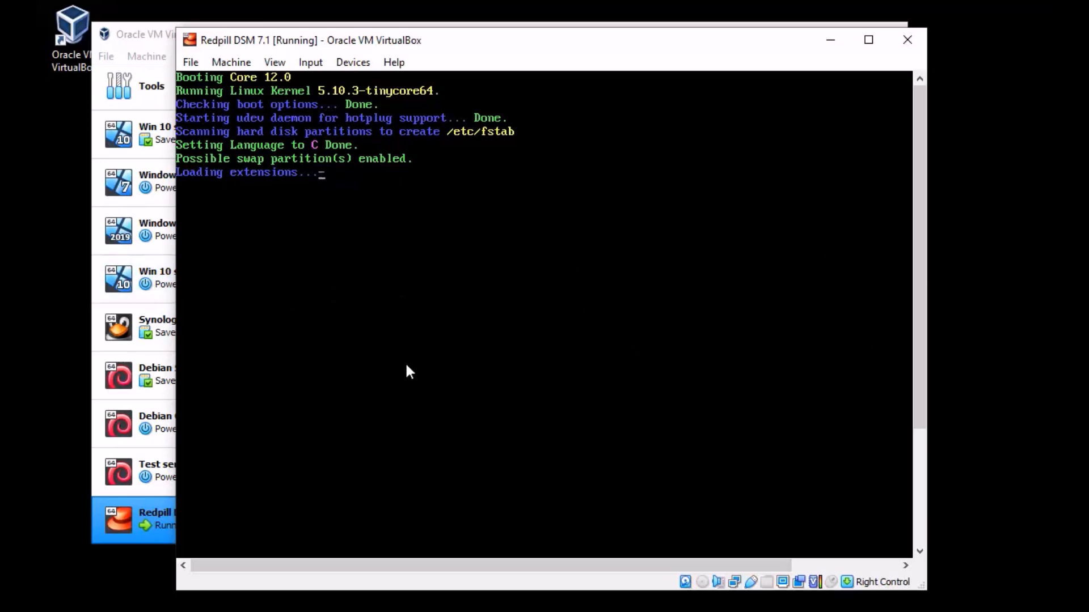
pyautogui.click(137, 39)
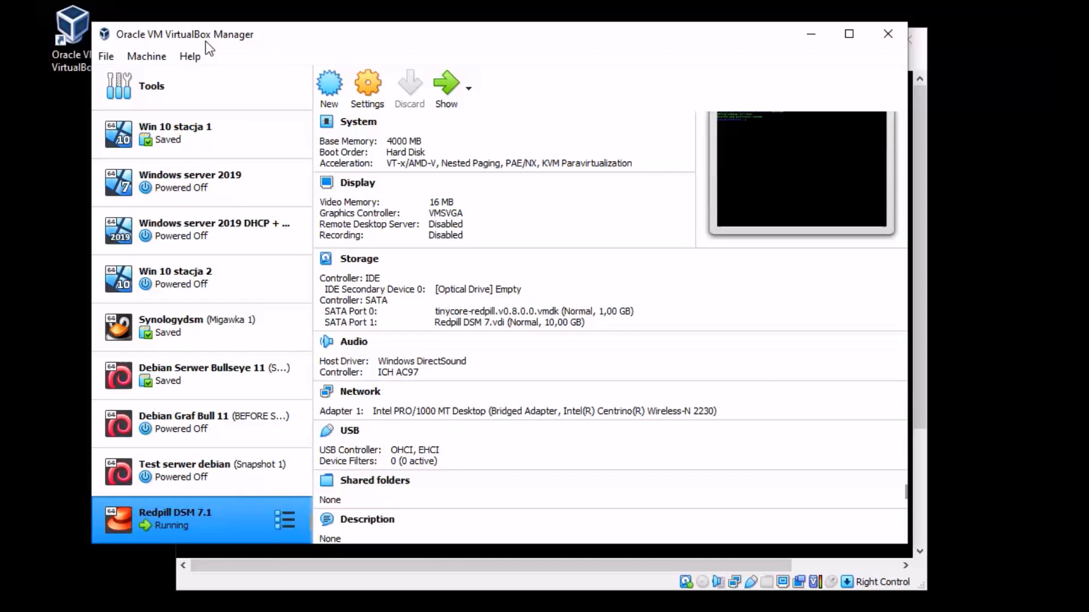
pyautogui.click(396, 578)
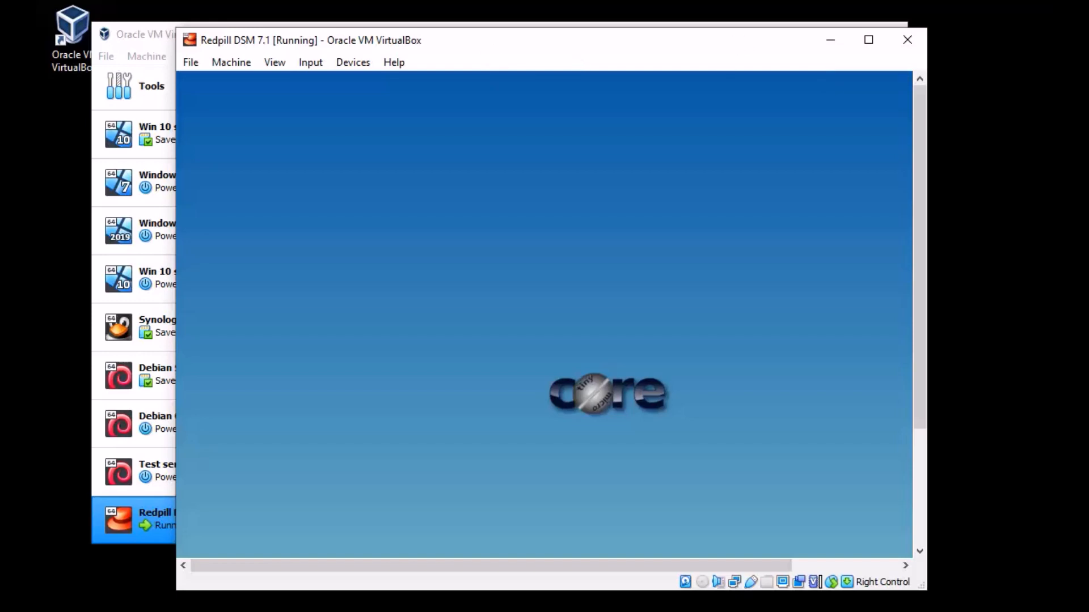
# Step: Scroll the VM view to the Tiny Core dock and launch a Terminal there
pyautogui.moveTo(581, 569); pyautogui.dragTo(717, 570)
pyautogui.click(700, 387)
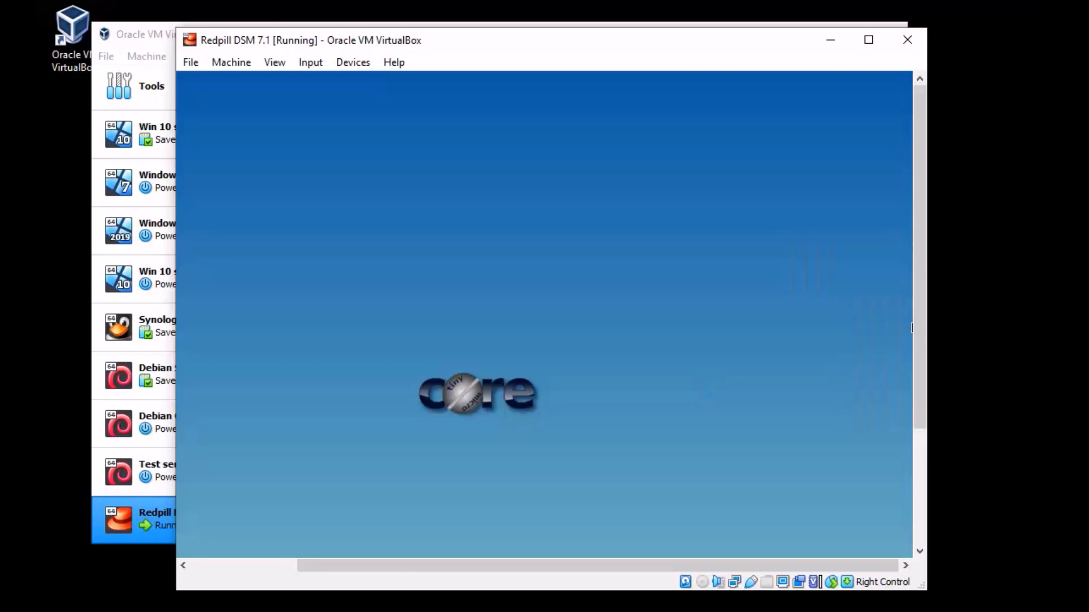
pyautogui.moveTo(926, 267); pyautogui.dragTo(933, 444)
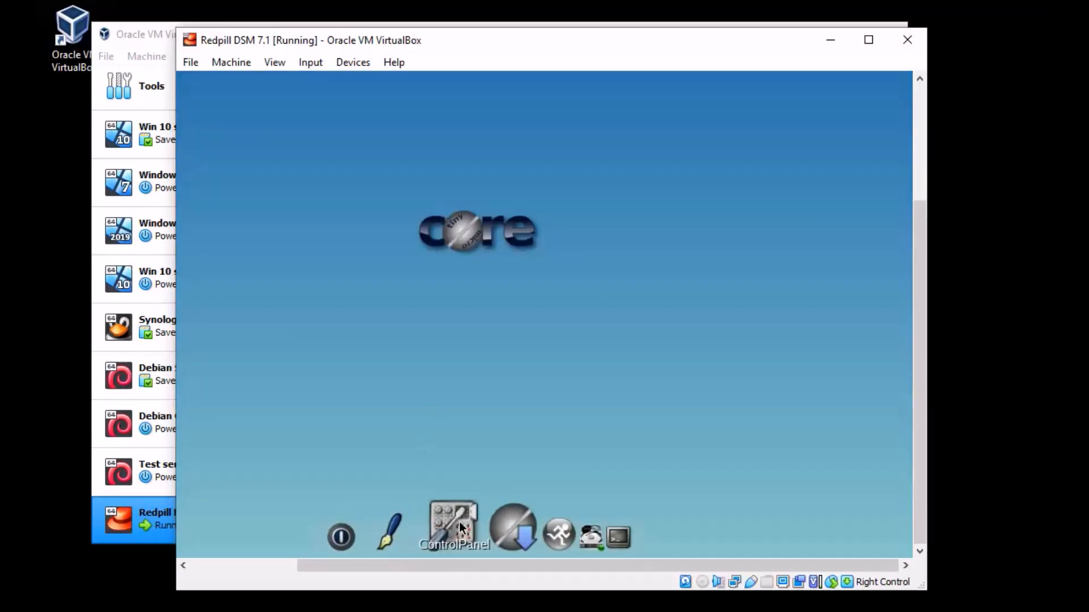
pyautogui.click(564, 537)
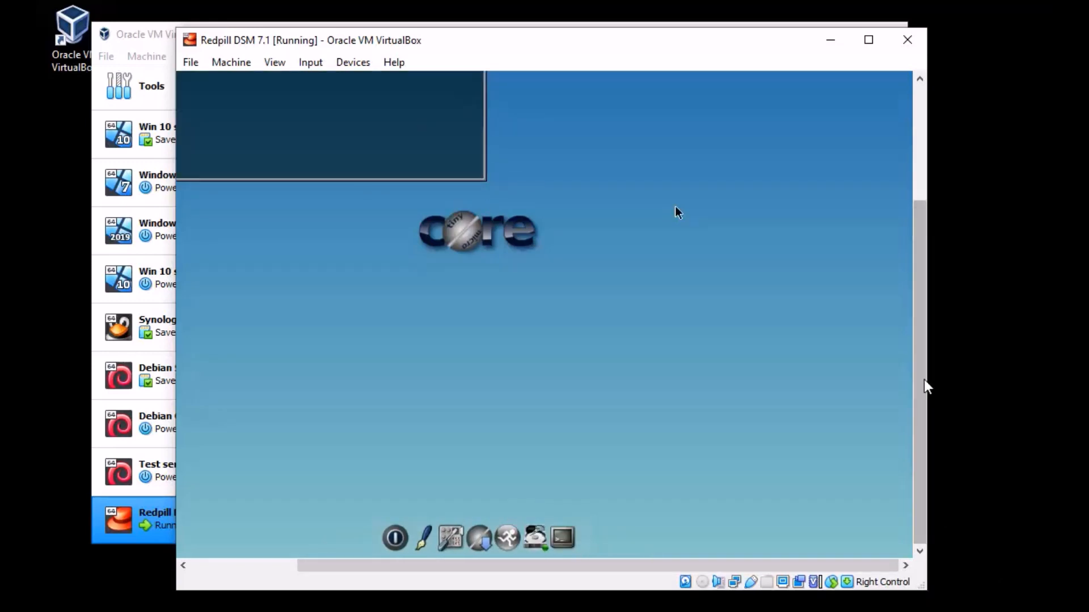
pyautogui.moveTo(921, 384); pyautogui.dragTo(943, 182)
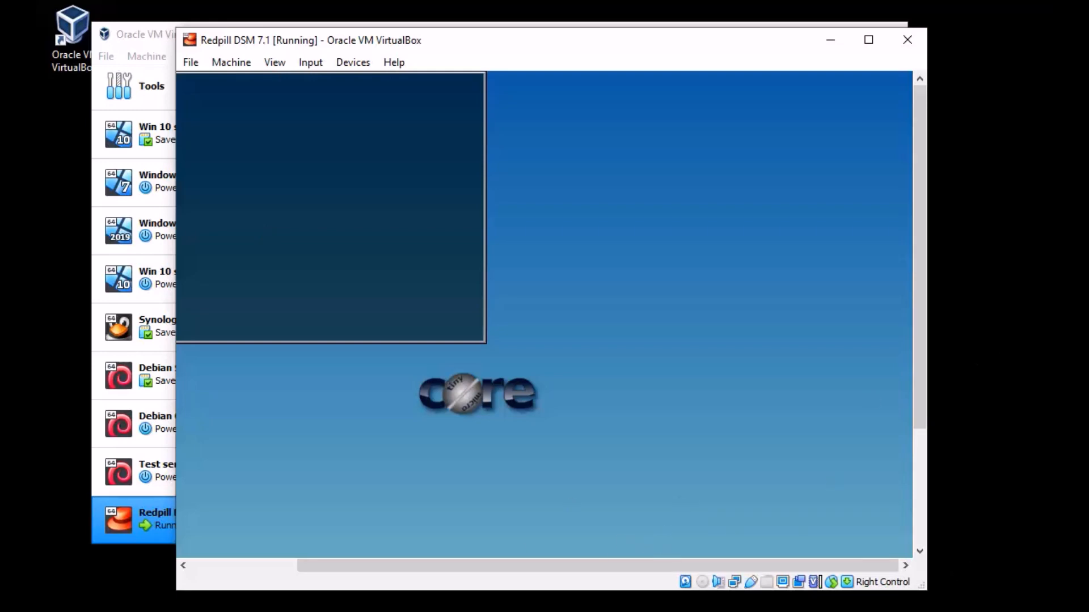
pyautogui.moveTo(882, 570); pyautogui.dragTo(688, 571)
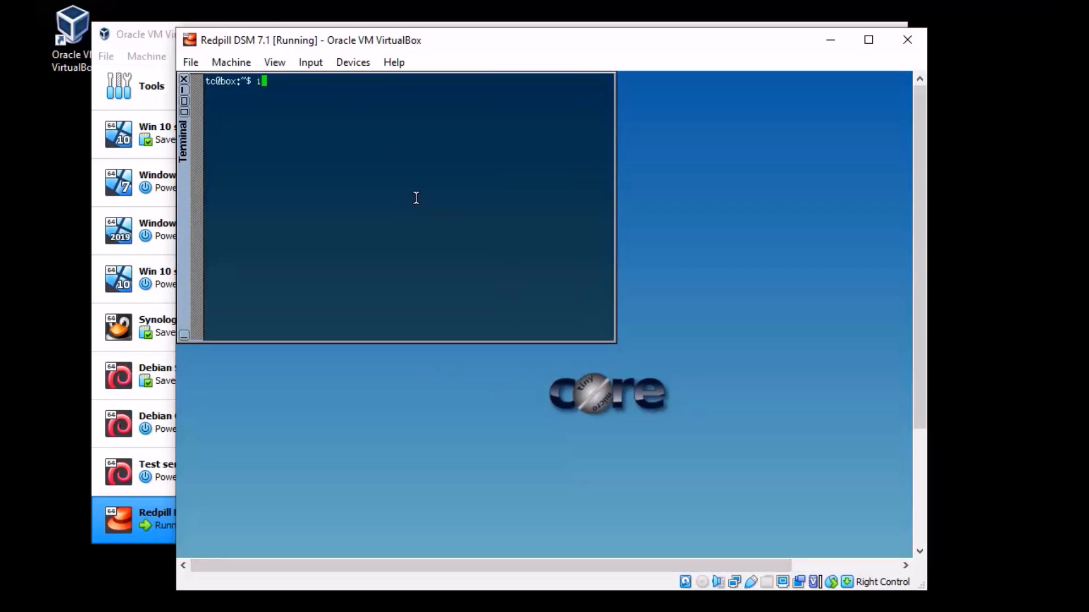
# Step: Run ifconfig and pick out the guest's IP address 192.168.43.19
pyautogui.write('config')
pyautogui.press('Return')
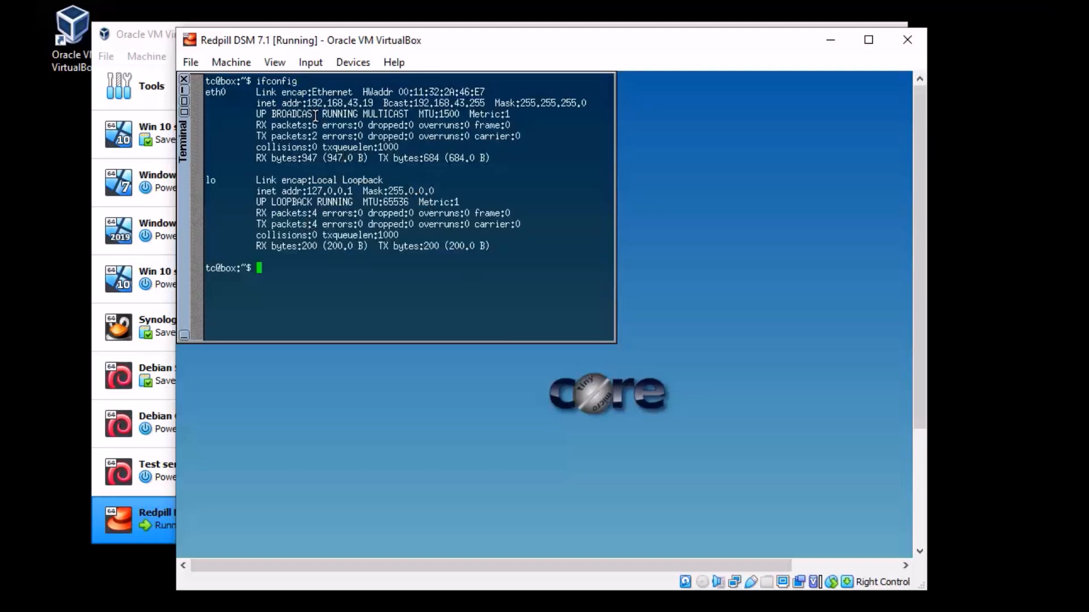
pyautogui.moveTo(309, 104); pyautogui.dragTo(315, 107)
pyautogui.moveTo(348, 101); pyautogui.dragTo(375, 104)
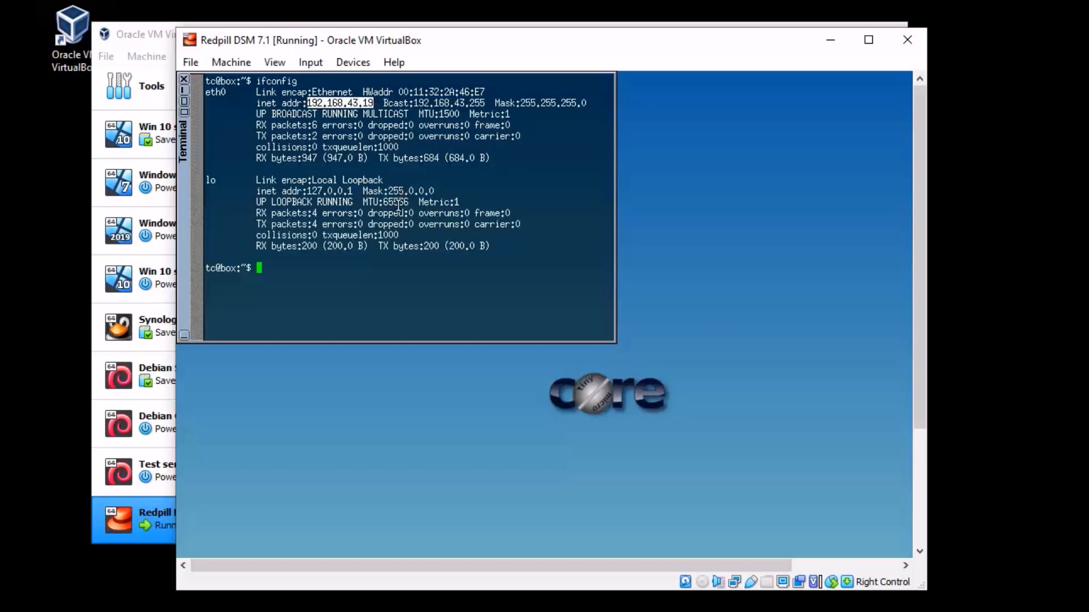
pyautogui.click(338, 309)
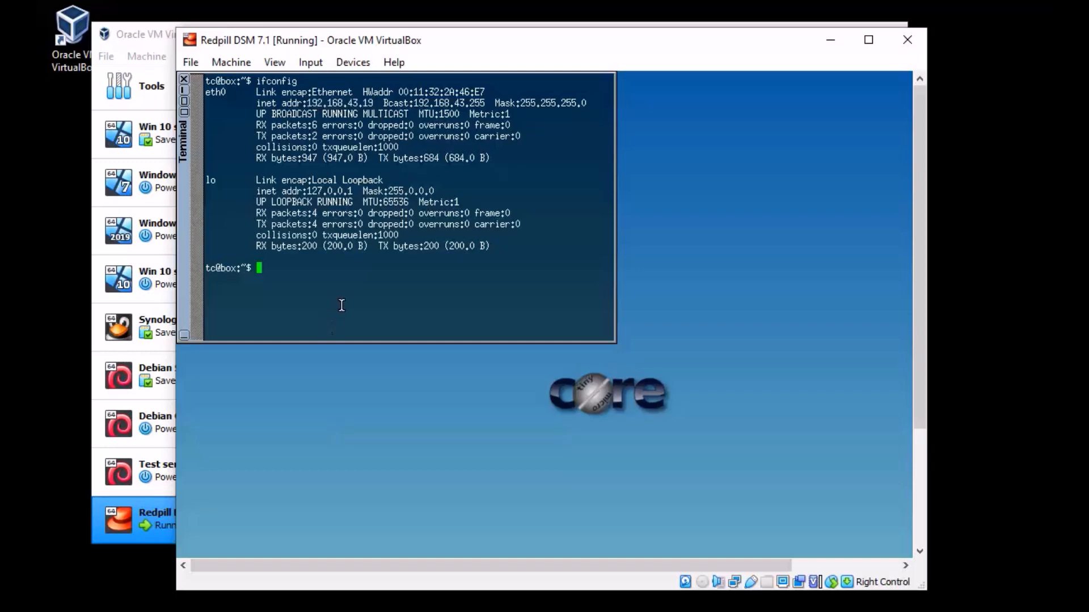
# Step: Ping marvel.com and then synology.com from the guest, stopping each with Ctrl+Z
pyautogui.write('ping marvel.com')
pyautogui.press('Return')
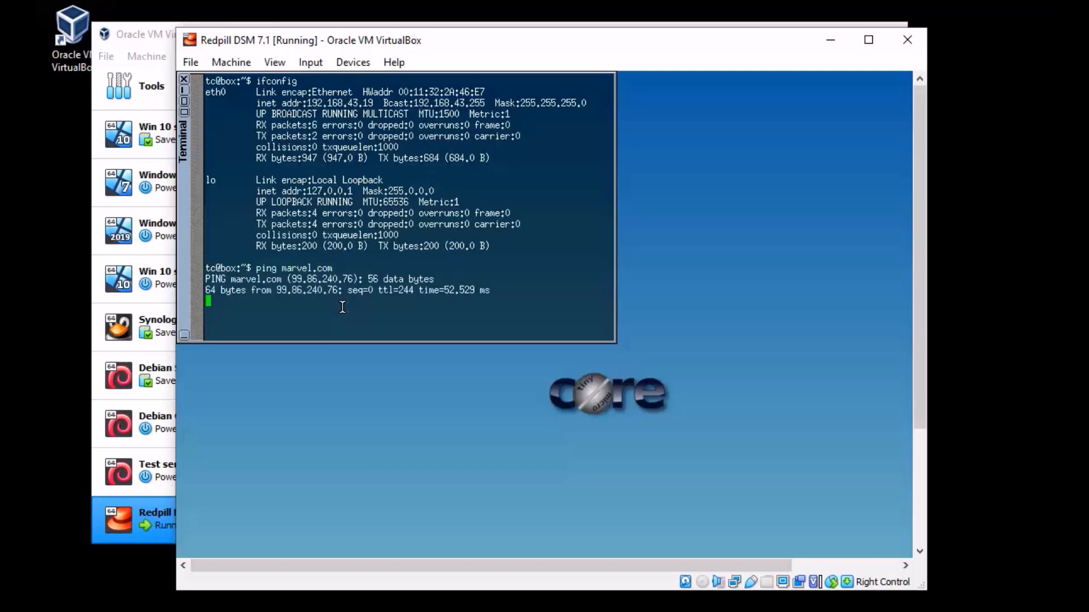
pyautogui.hotkey('ctrl', 'z')
pyautogui.press('Up')
pyautogui.press('BackSpace')
pyautogui.press('BackSpace')
pyautogui.press('BackSpace')
pyautogui.press('BackSpace')
pyautogui.press('BackSpace')
pyautogui.press('BackSpace')
pyautogui.press('BackSpace')
pyautogui.press('BackSpace')
pyautogui.press('BackSpace')
pyautogui.press('BackSpace')
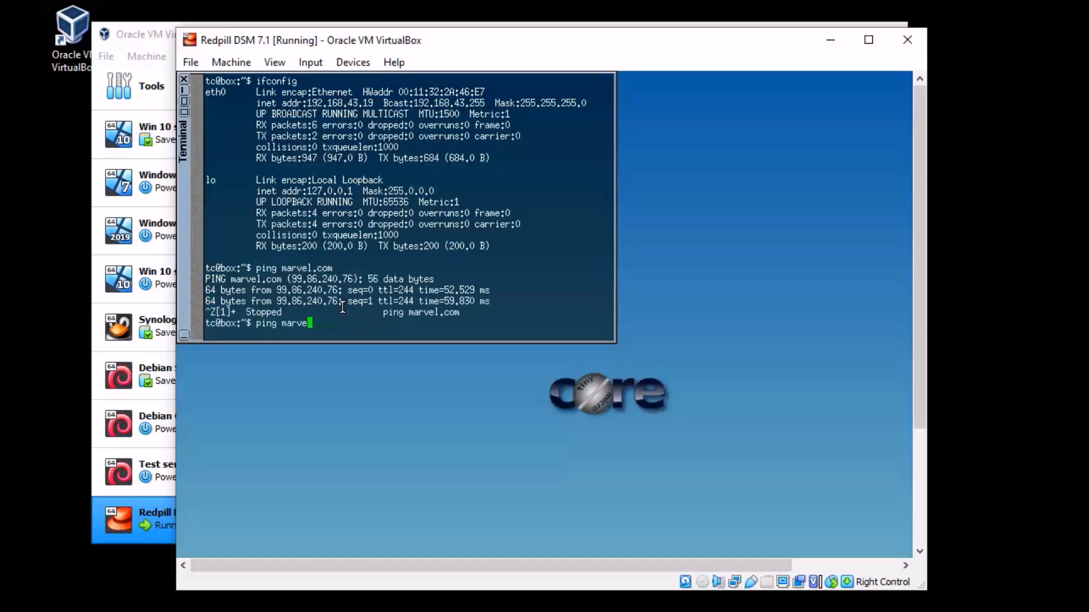
pyautogui.write('synology.com')
pyautogui.press('Return')
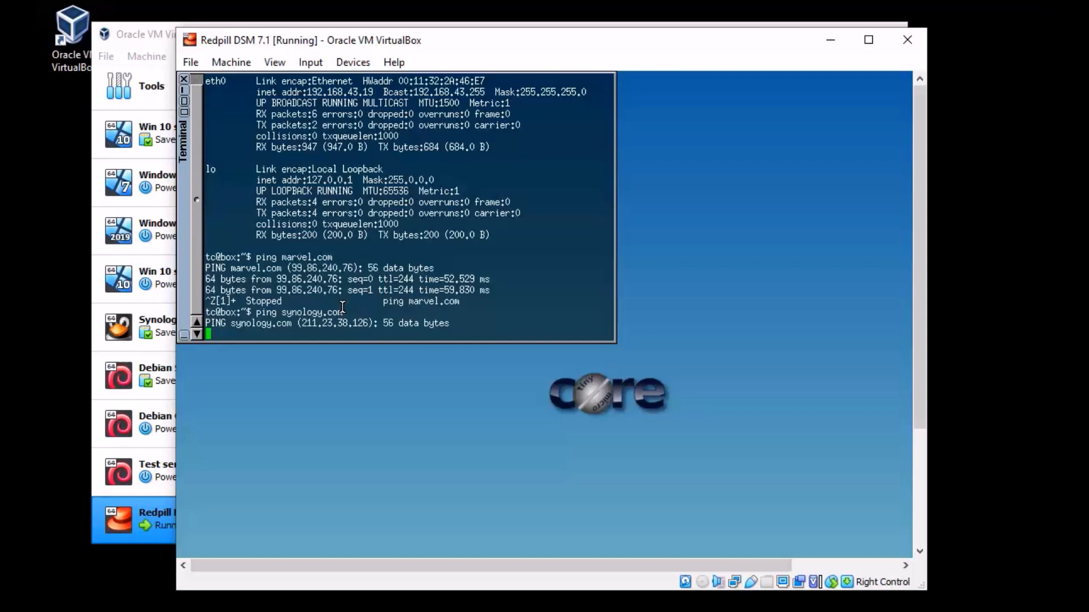
pyautogui.press('Return')
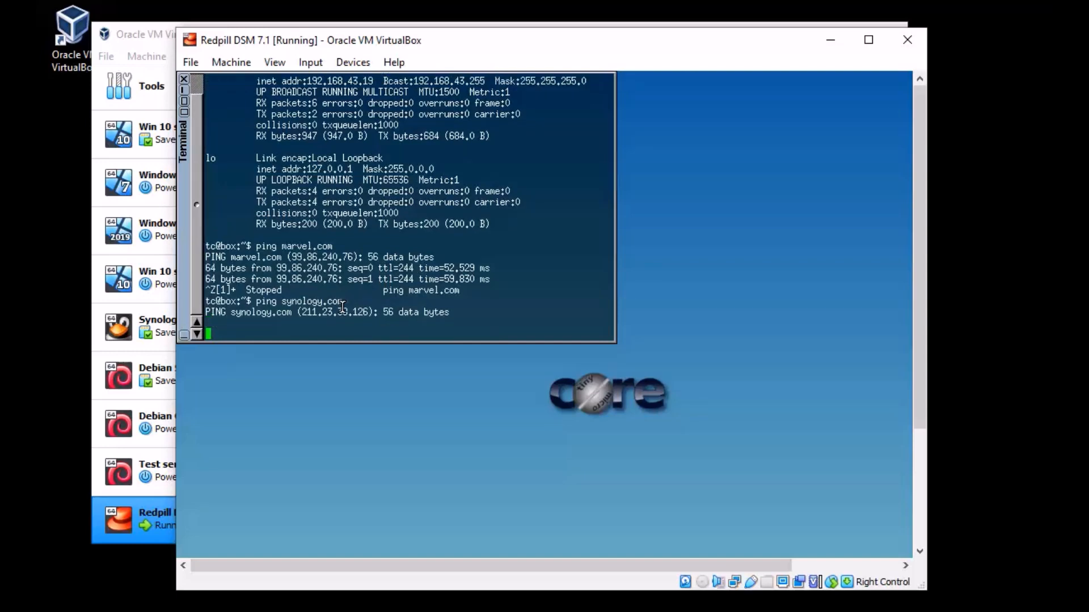
pyautogui.hotkey('ctrl', 'z')
# Step: Ping spawn.com from the guest, stop it with Ctrl+Z, and review the results
pyautogui.press('Up')
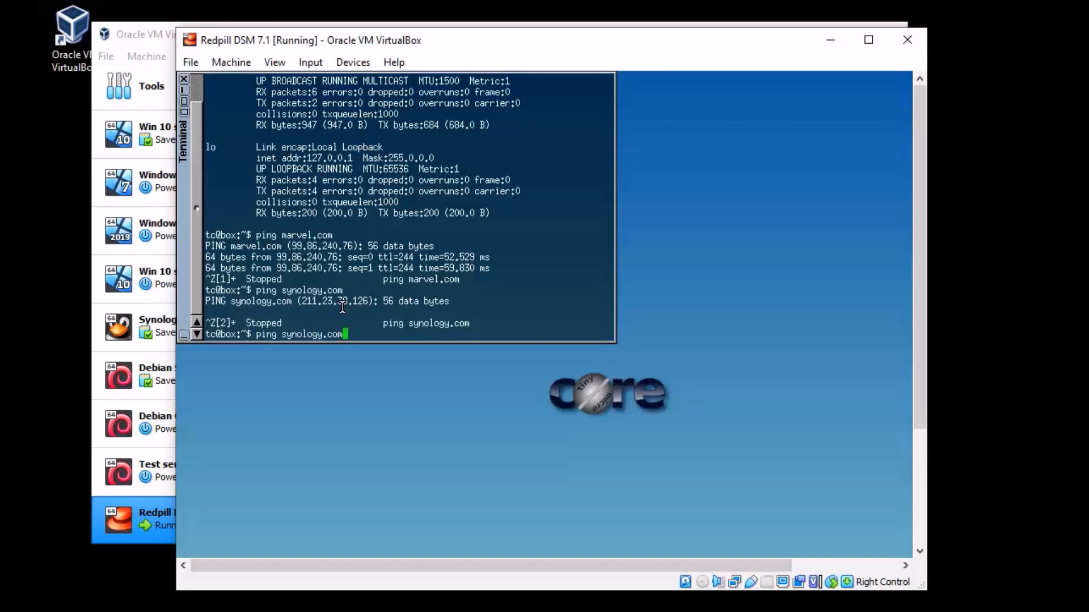
pyautogui.press('BackSpace')
pyautogui.press('BackSpace')
pyautogui.press('BackSpace')
pyautogui.press('BackSpace')
pyautogui.press('BackSpace')
pyautogui.press('BackSpace')
pyautogui.press('BackSpace')
pyautogui.press('BackSpace')
pyautogui.press('BackSpace')
pyautogui.press('BackSpace')
pyautogui.press('BackSpace')
pyautogui.press('BackSpace')
pyautogui.write('spawn.com')
pyautogui.press('Return')
pyautogui.hotkey('ctrl', 'z')
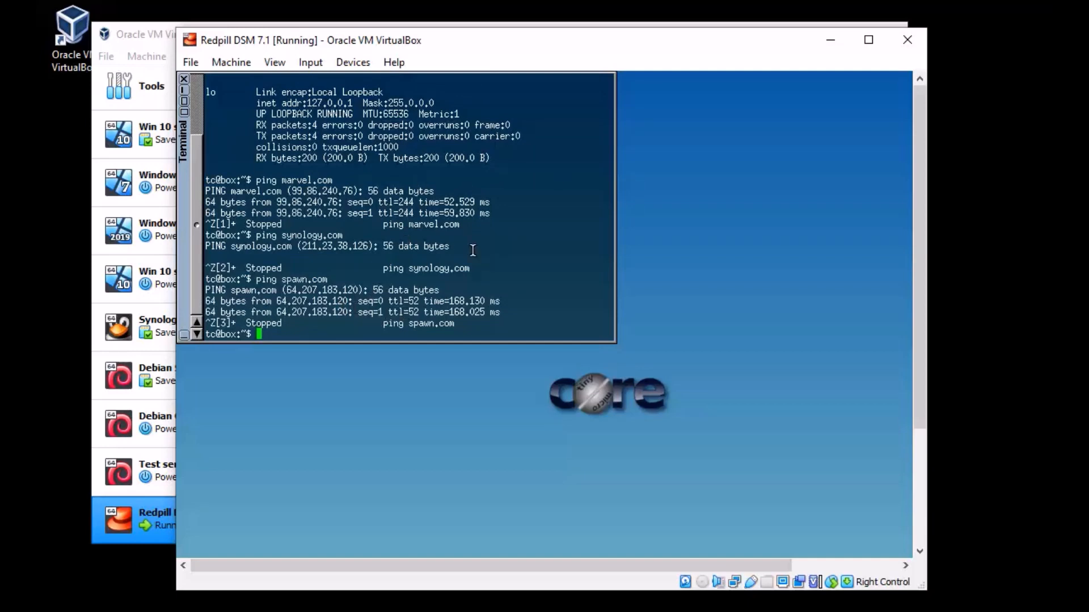
pyautogui.scroll(2, 473, 250)
pyautogui.scroll(-2, 480, 247)
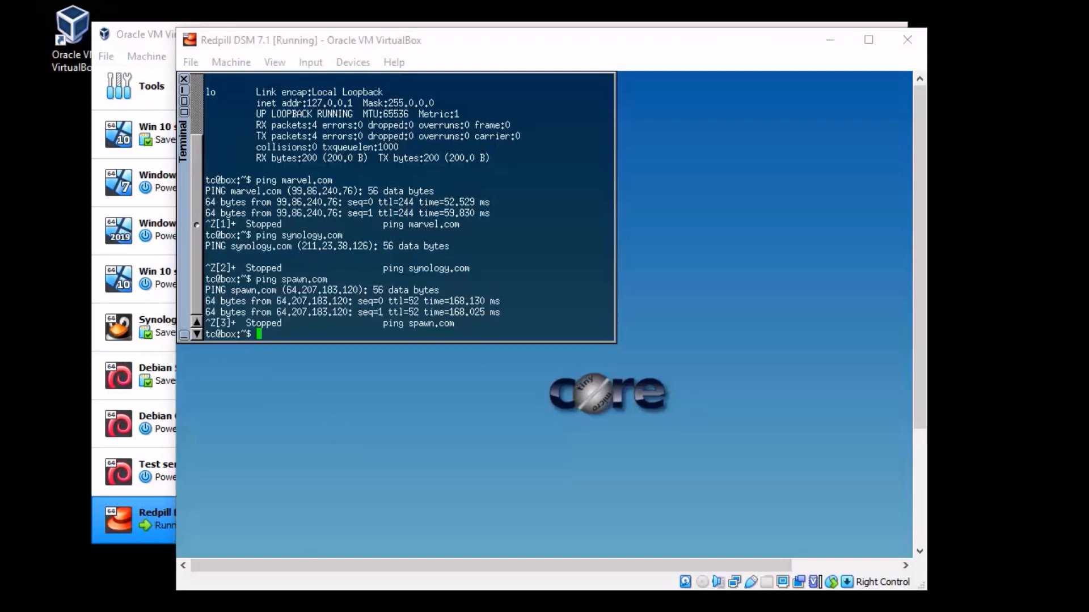
pyautogui.press('super')
# Step: Open the host Command Prompt via CM search and run ping synology.com
pyautogui.write('CM')
pyautogui.press('Return')
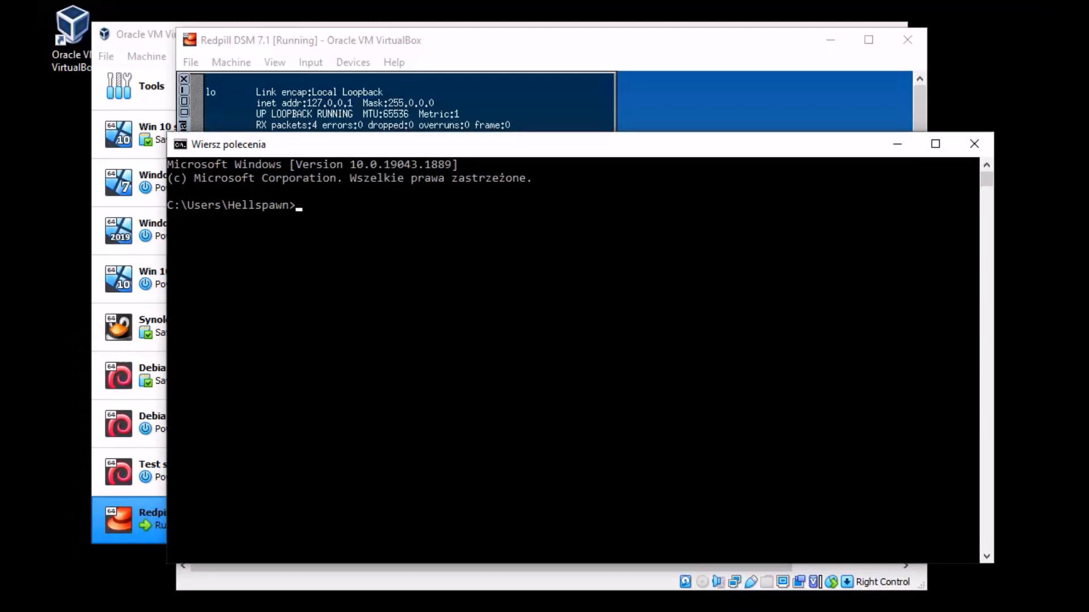
pyautogui.moveTo(421, 145); pyautogui.dragTo(367, 137)
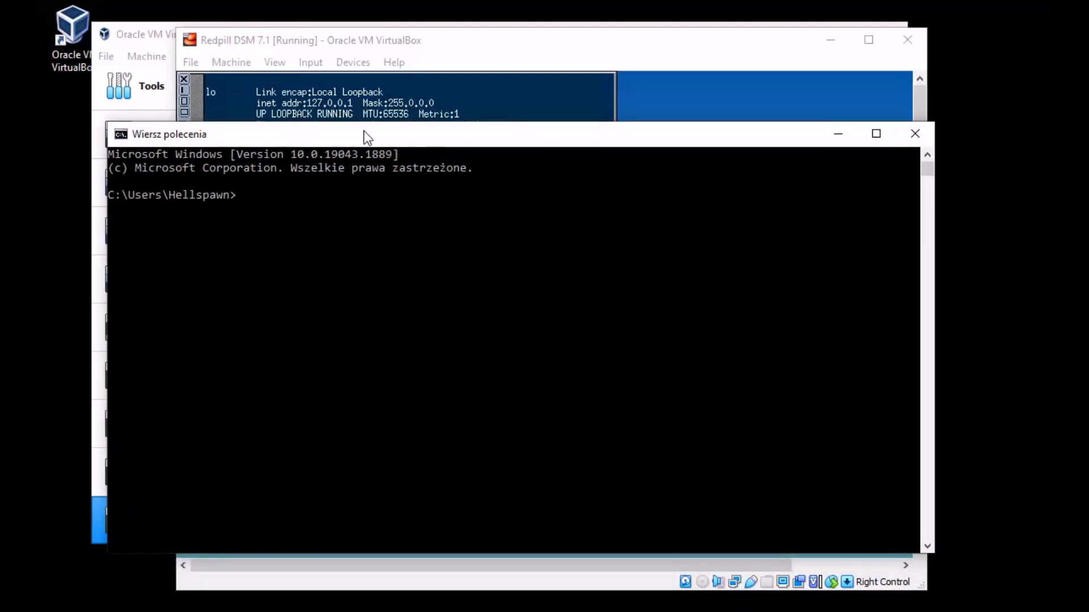
pyautogui.write('PING SYNOLOGY.COM')
pyautogui.press('BackSpace')
pyautogui.press('BackSpace')
pyautogui.press('BackSpace')
pyautogui.press('BackSpace')
pyautogui.press('BackSpace')
pyautogui.press('BackSpace')
pyautogui.press('BackSpace')
pyautogui.press('BackSpace')
pyautogui.press('BackSpace')
pyautogui.press('BackSpace')
pyautogui.press('BackSpace')
pyautogui.press('BackSpace')
pyautogui.press('BackSpace')
pyautogui.press('BackSpace')
pyautogui.press('BackSpace')
pyautogui.press('BackSpace')
pyautogui.press('BackSpace')
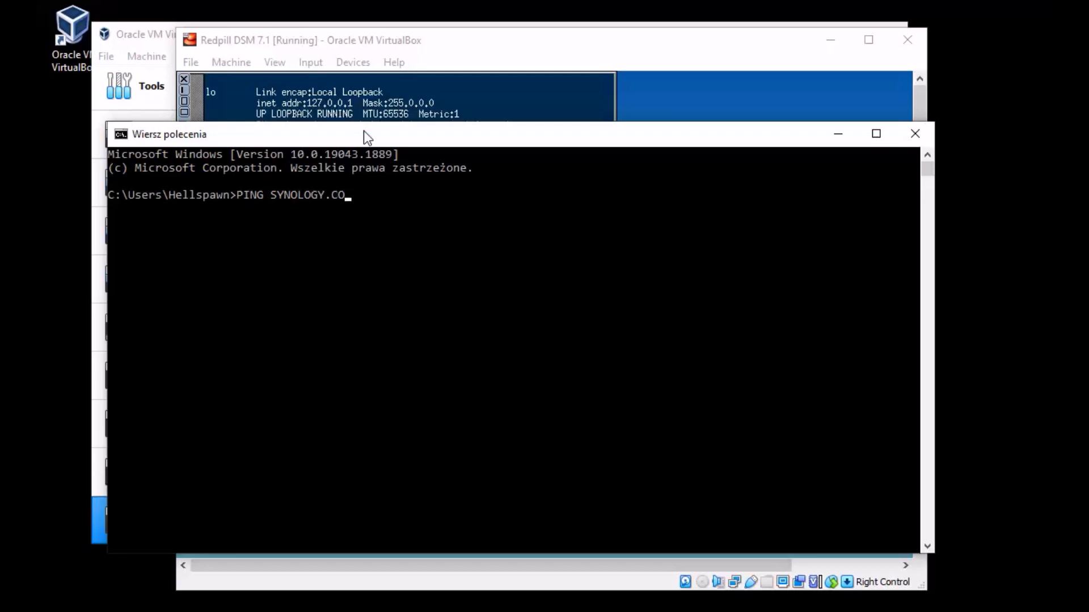
pyautogui.write('pi')
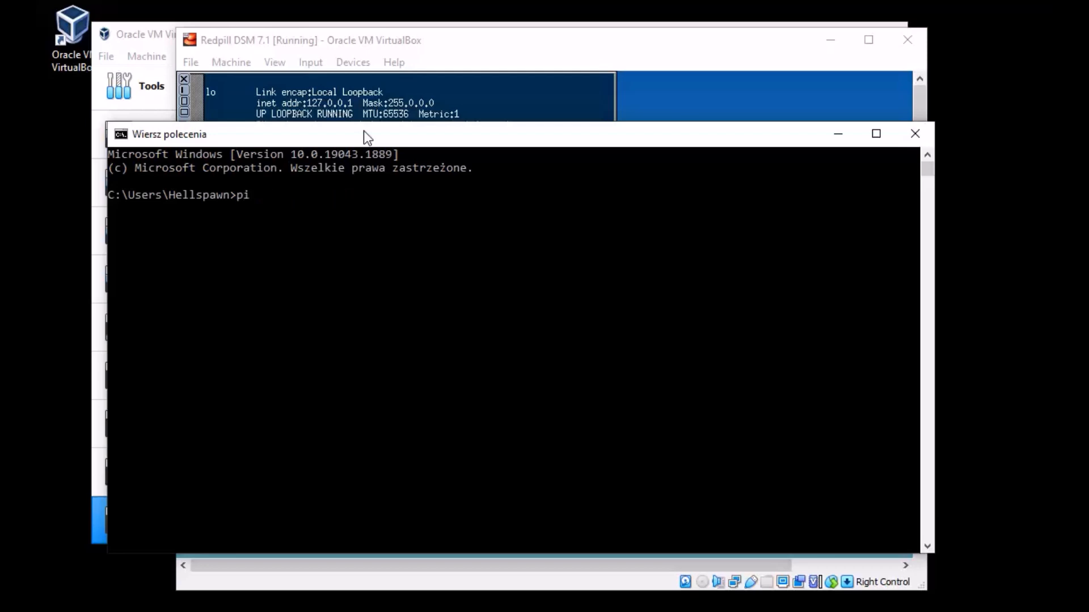
pyautogui.write('ng synology.com')
pyautogui.press('Return')
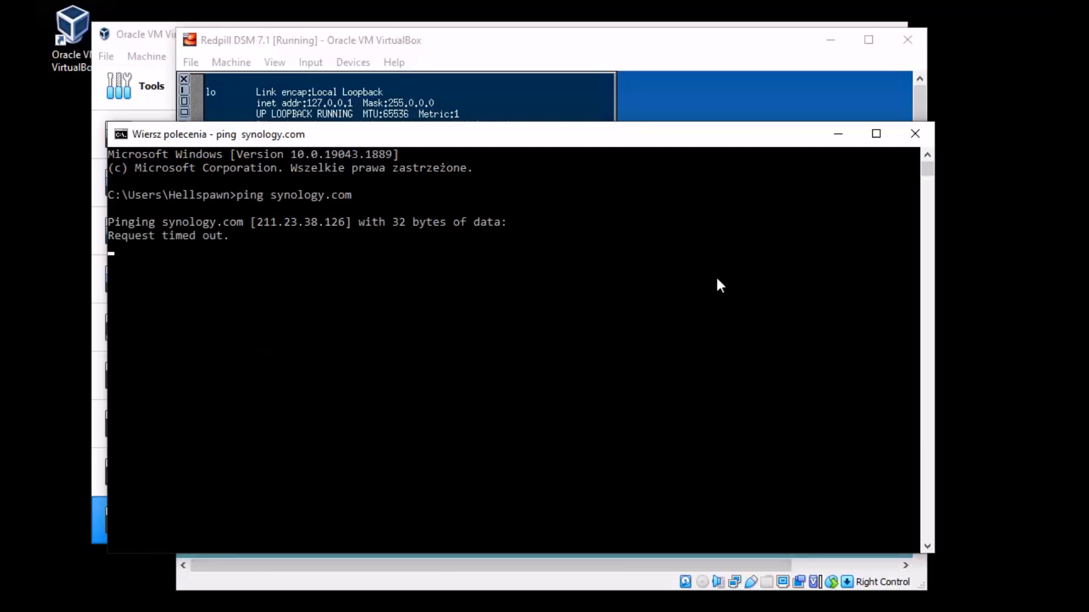
# Step: Close the host Command Prompt and clear the Tiny Core terminal with Ctrl+L
pyautogui.click(915, 134)
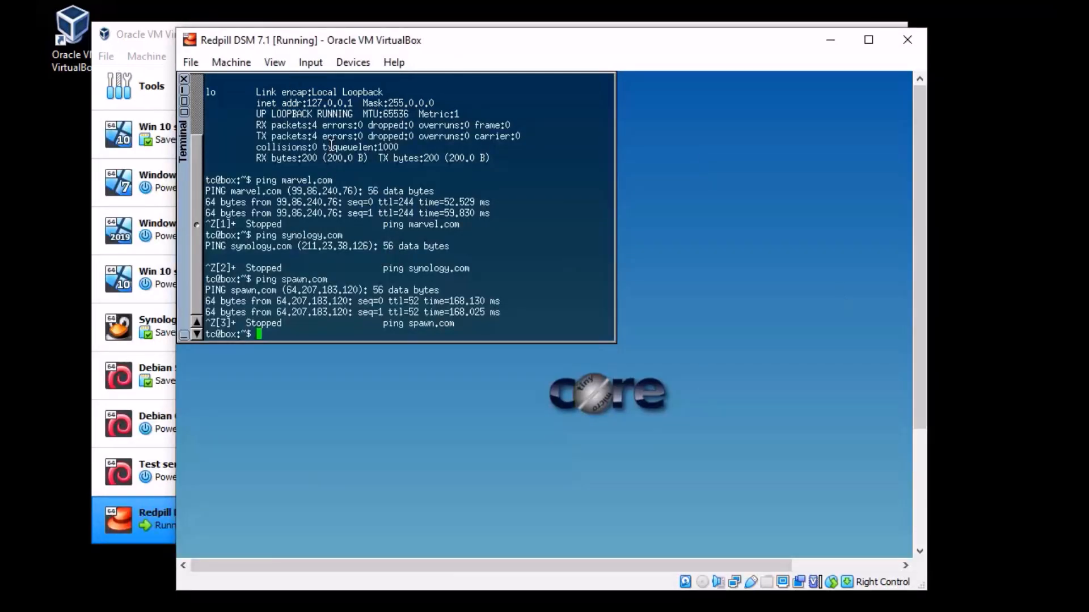
pyautogui.scroll(2, 332, 145)
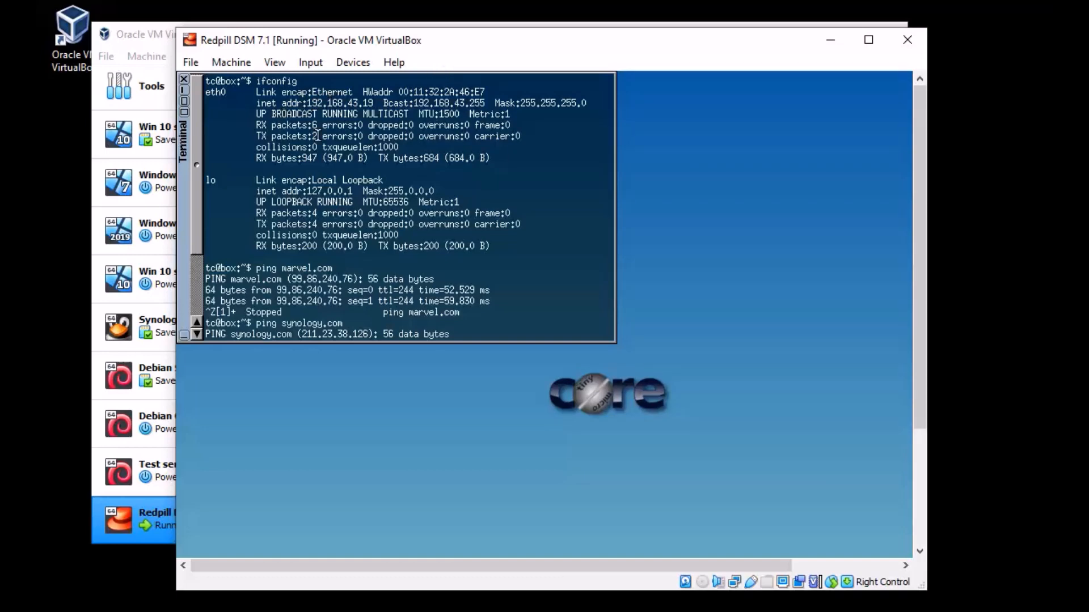
pyautogui.scroll(-2, 321, 321)
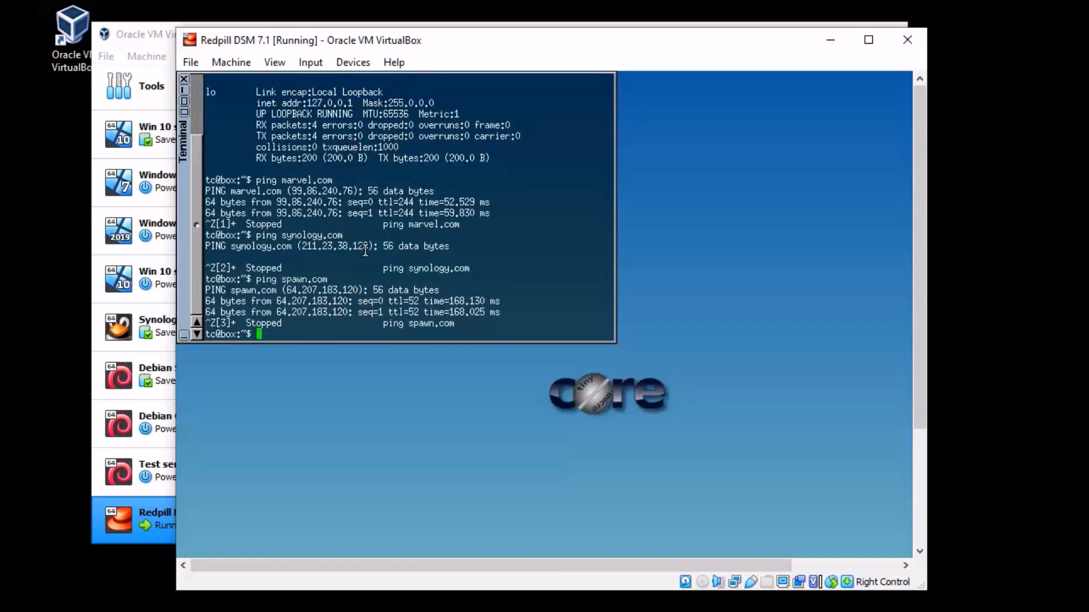
pyautogui.scroll(1, 583, 317)
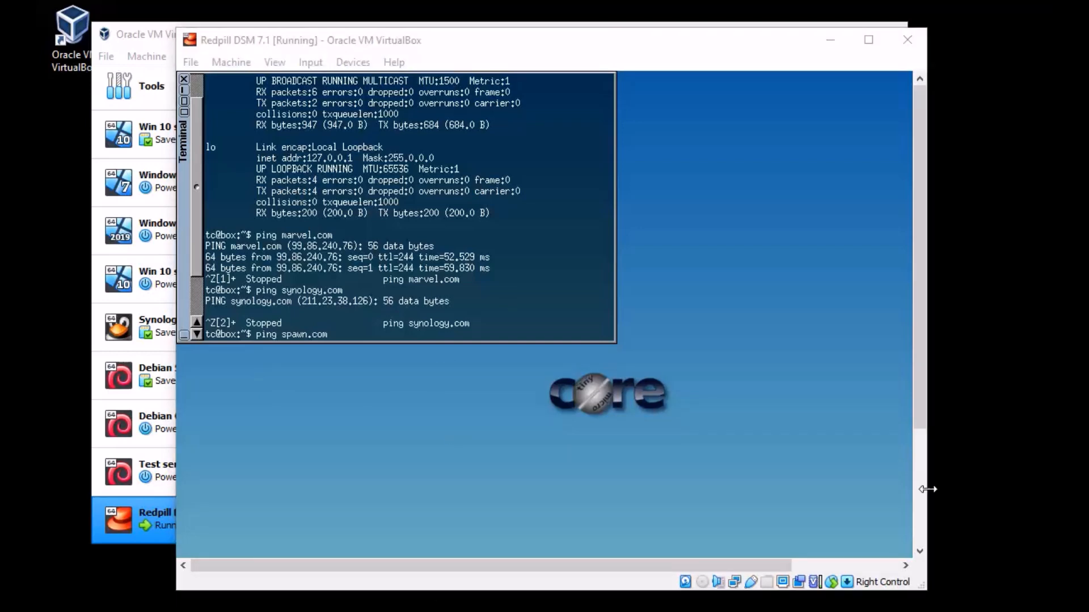
pyautogui.click(411, 282)
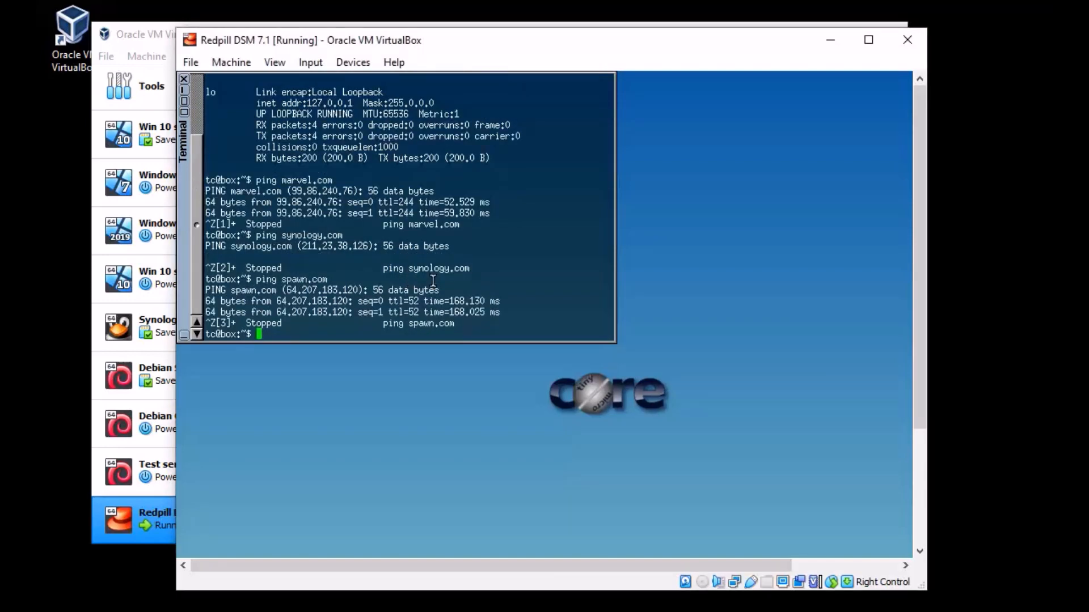
pyautogui.hotkey('ctrl', 'l')
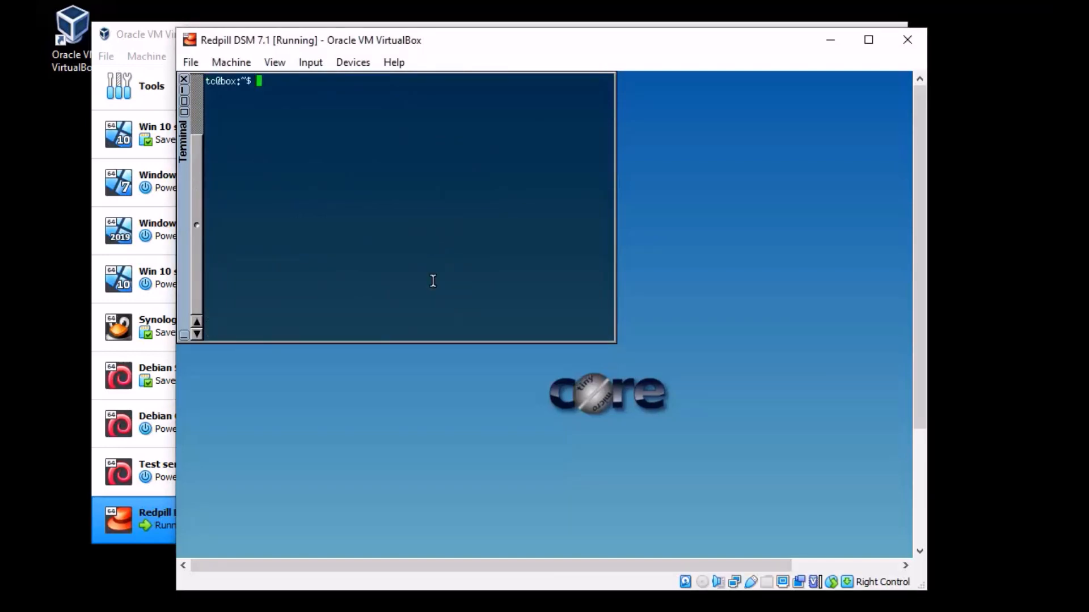
# Step: Run ./rploader.sh serialgen DS3622xs+ in the guest terminal
pyautogui.click(1088, 227)
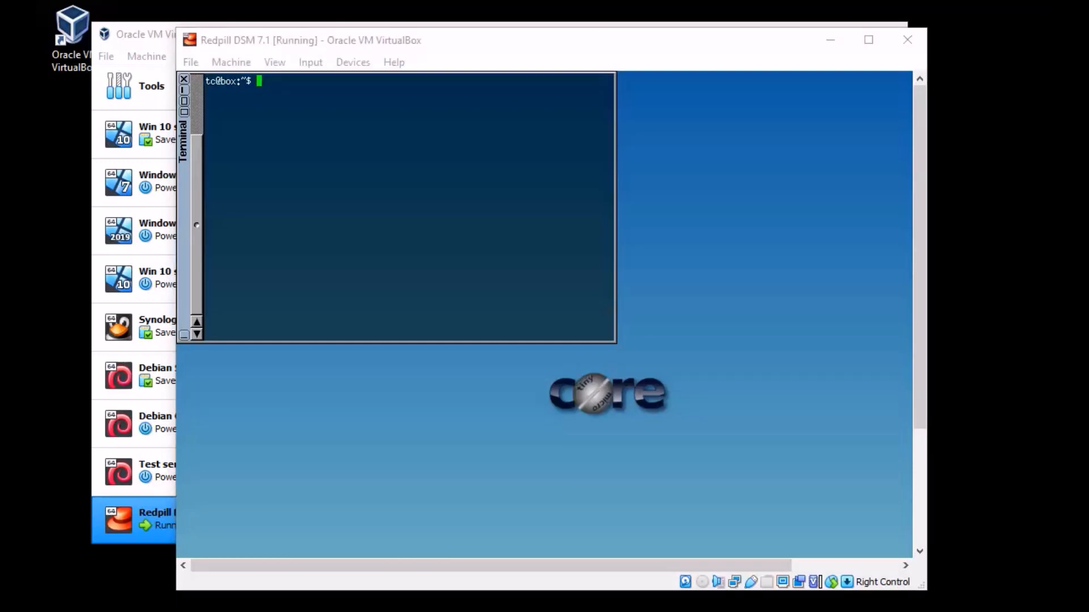
pyautogui.click(293, 141)
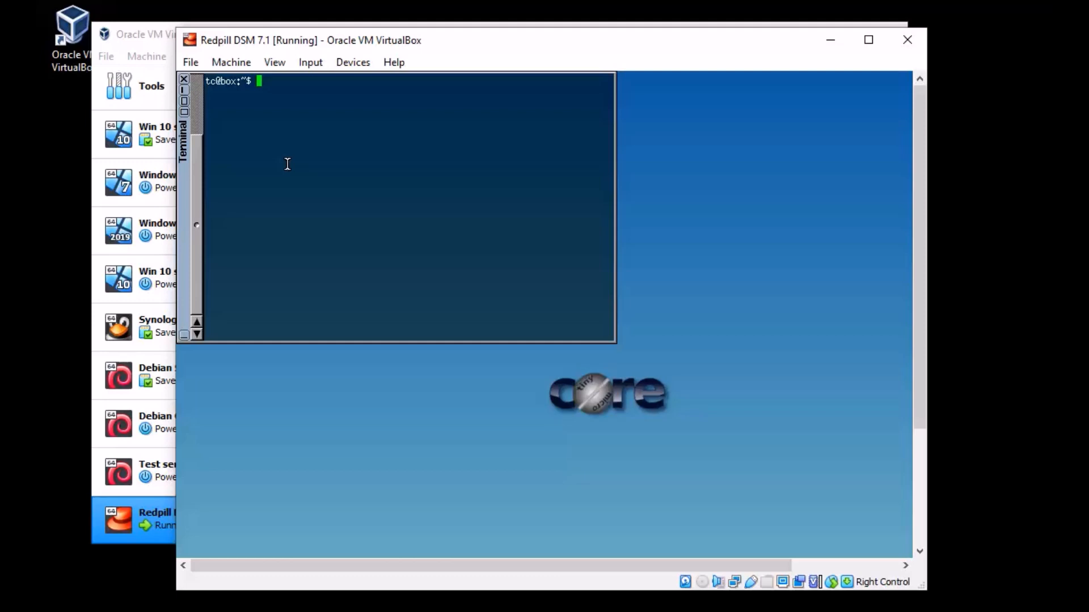
pyautogui.write('./rploader')
pyautogui.press('BackSpace')
pyautogui.write('.')
pyautogui.write('sj')
pyautogui.press('BackSpace')
pyautogui.press('BackSpace')
pyautogui.write('h seri')
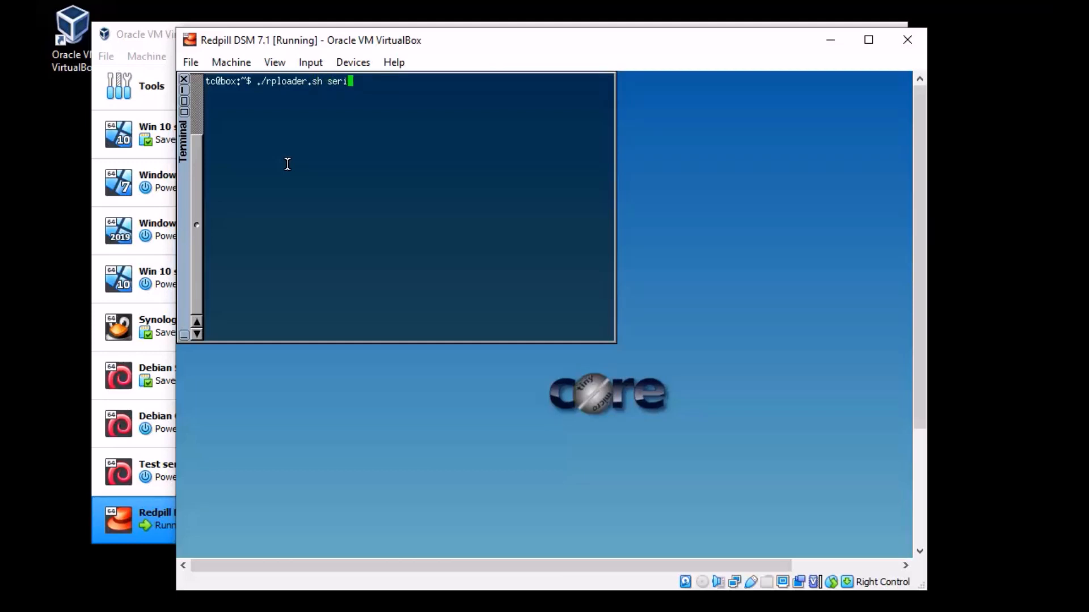
pyautogui.write('algen DS3622xs+')
pyautogui.press('Return')
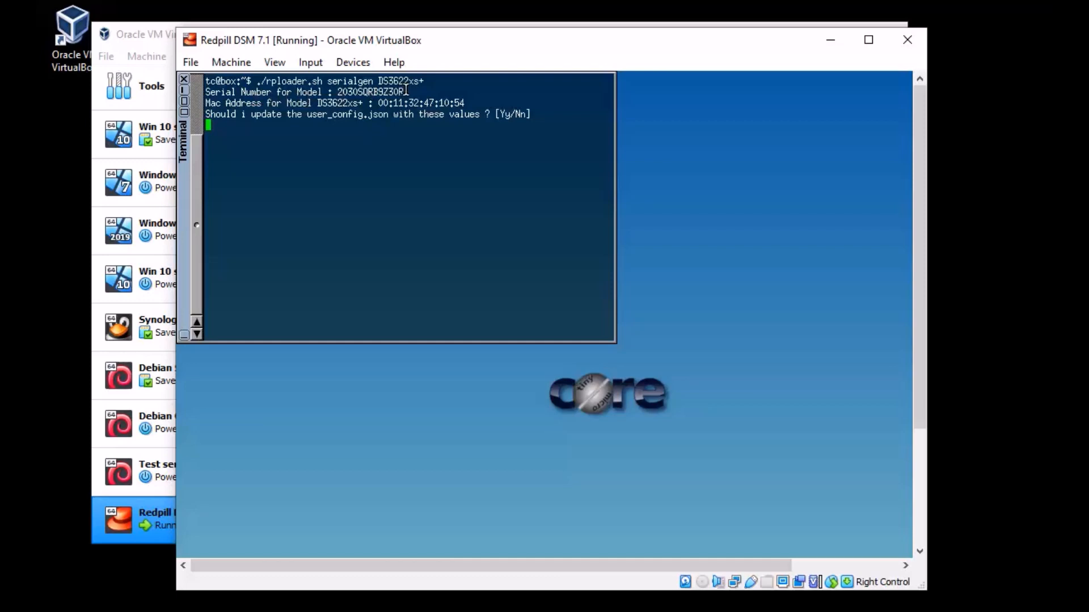
# Step: Select the generated serial number and MAC address, then decline saving them to user_config.json
pyautogui.moveTo(404, 92); pyautogui.dragTo(338, 92)
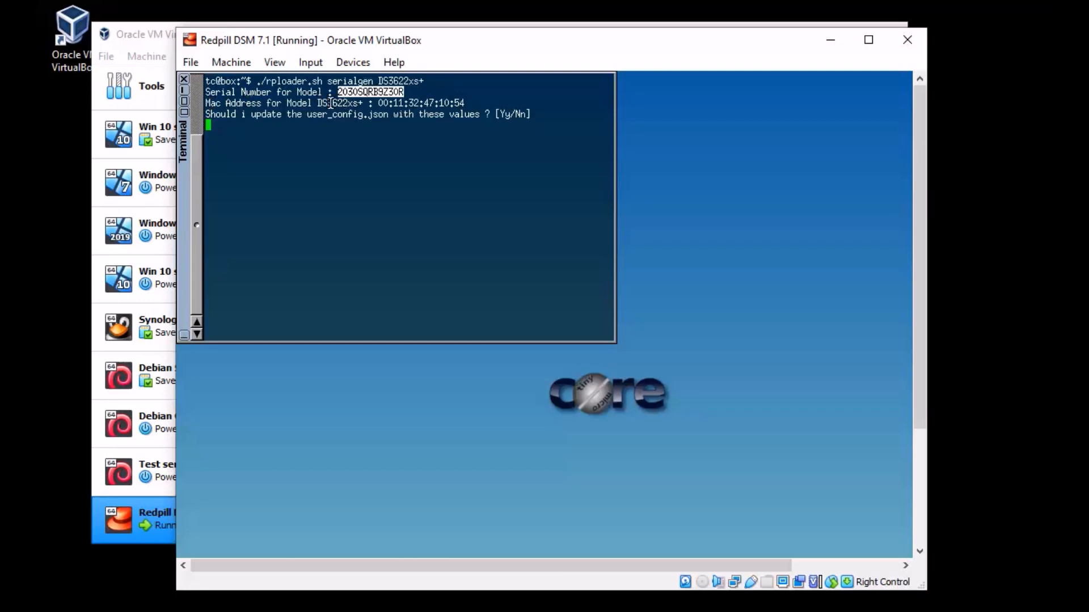
pyautogui.moveTo(466, 103); pyautogui.dragTo(374, 104)
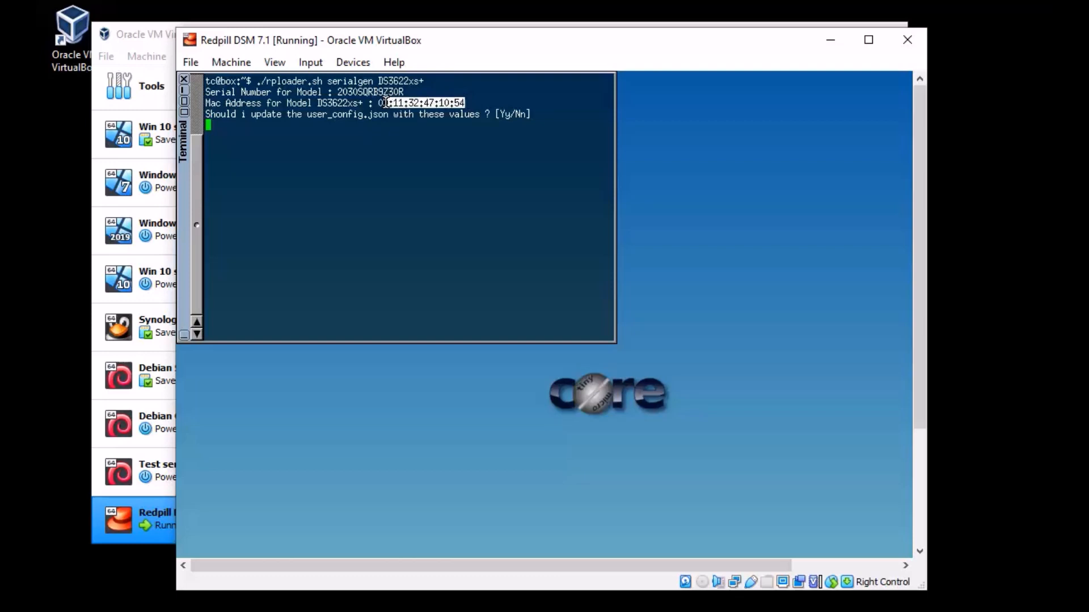
pyautogui.click(495, 112)
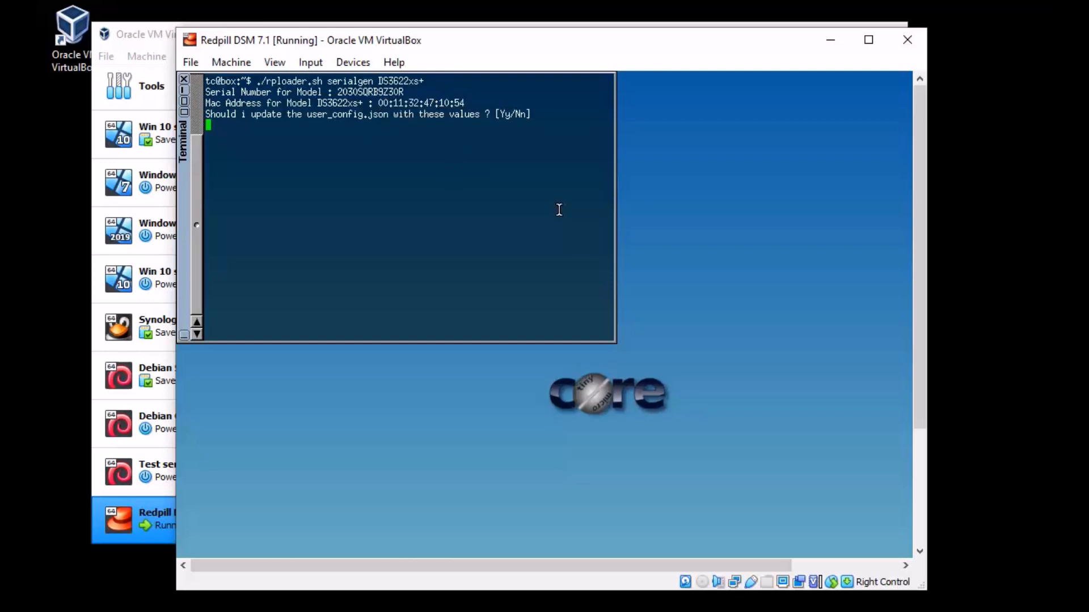
pyautogui.press('Return')
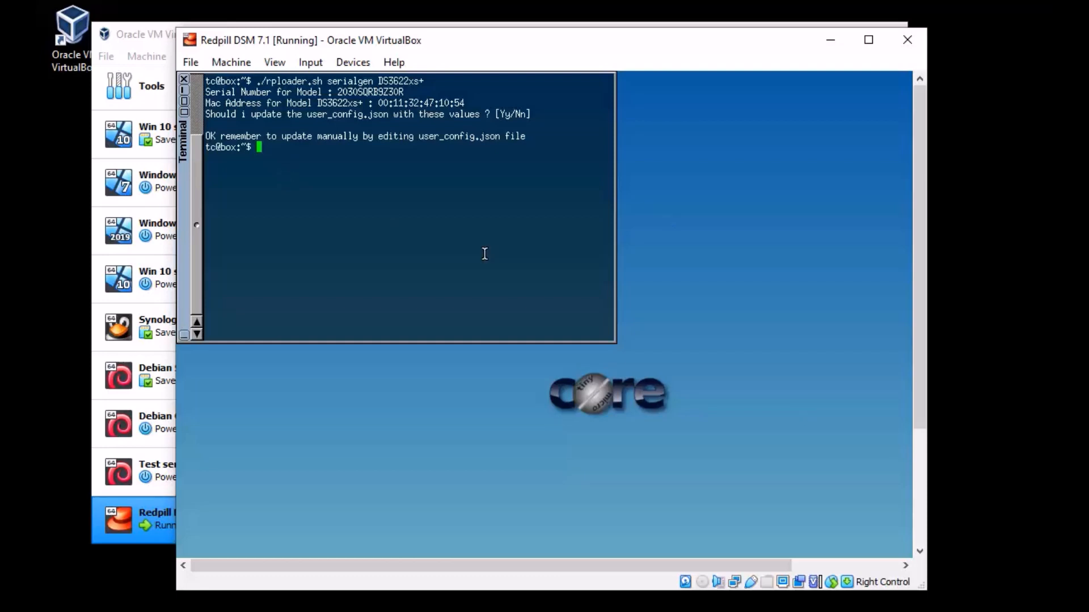
pyautogui.write('./rploader.sh build')
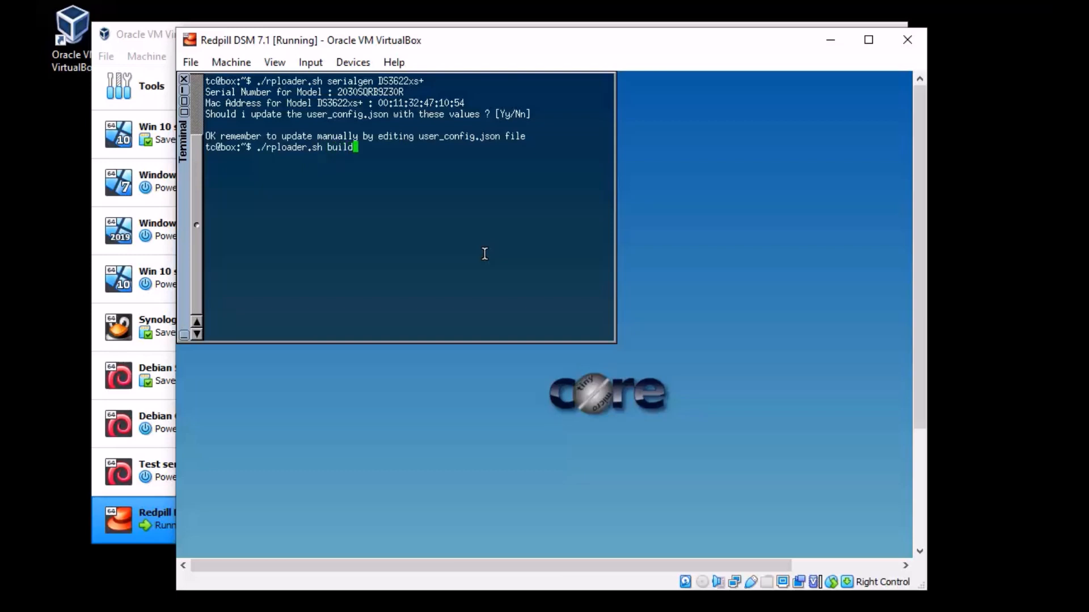
# Step: Run ./rploader.sh build and review the listed loader platforms
pyautogui.press('Return')
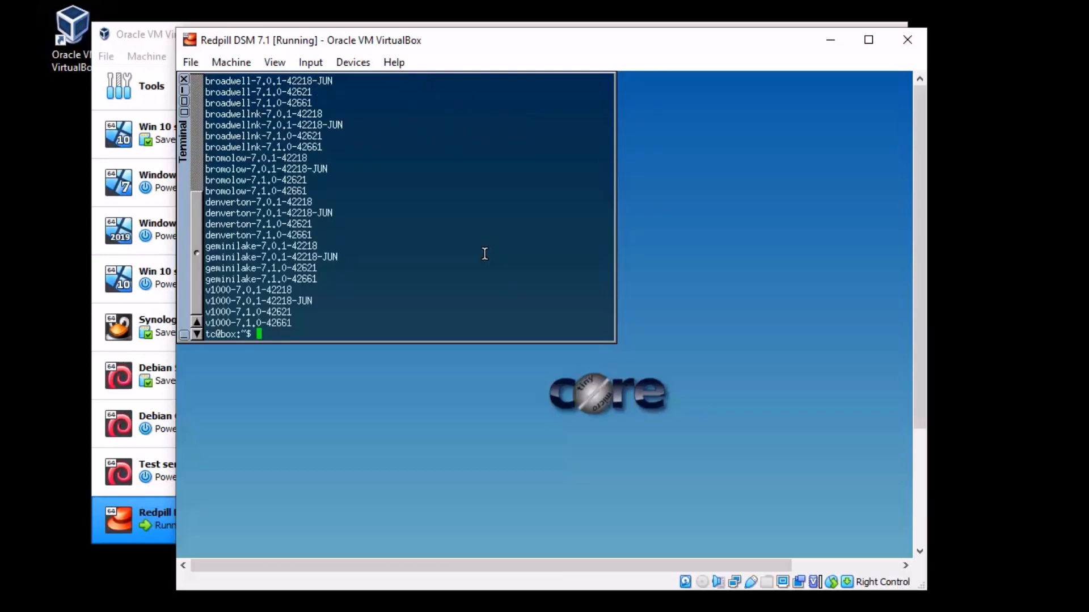
pyautogui.scroll(2, 485, 253)
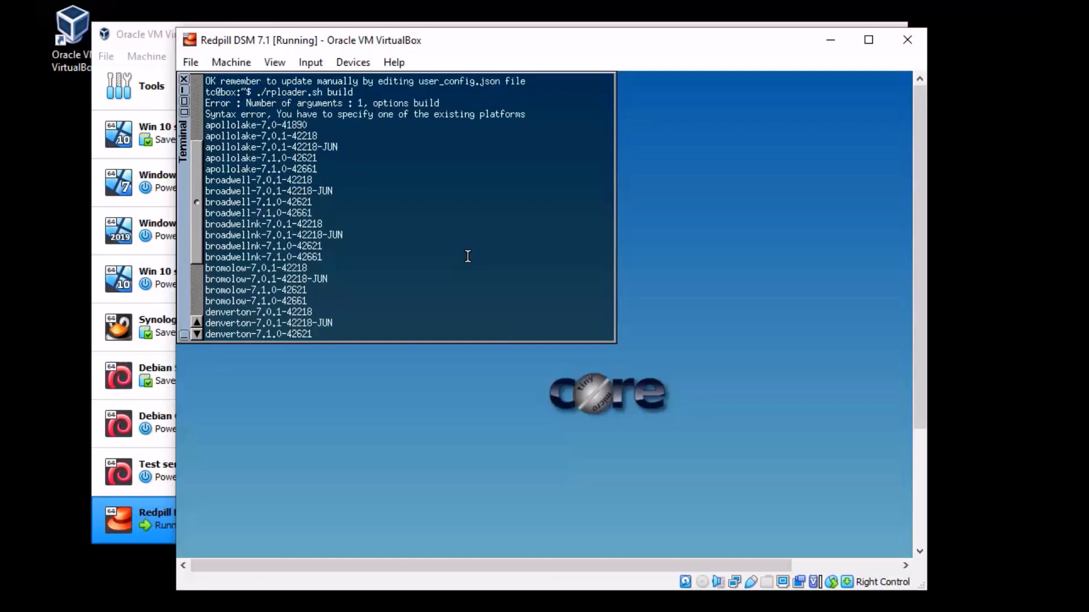
pyautogui.scroll(-2, 437, 235)
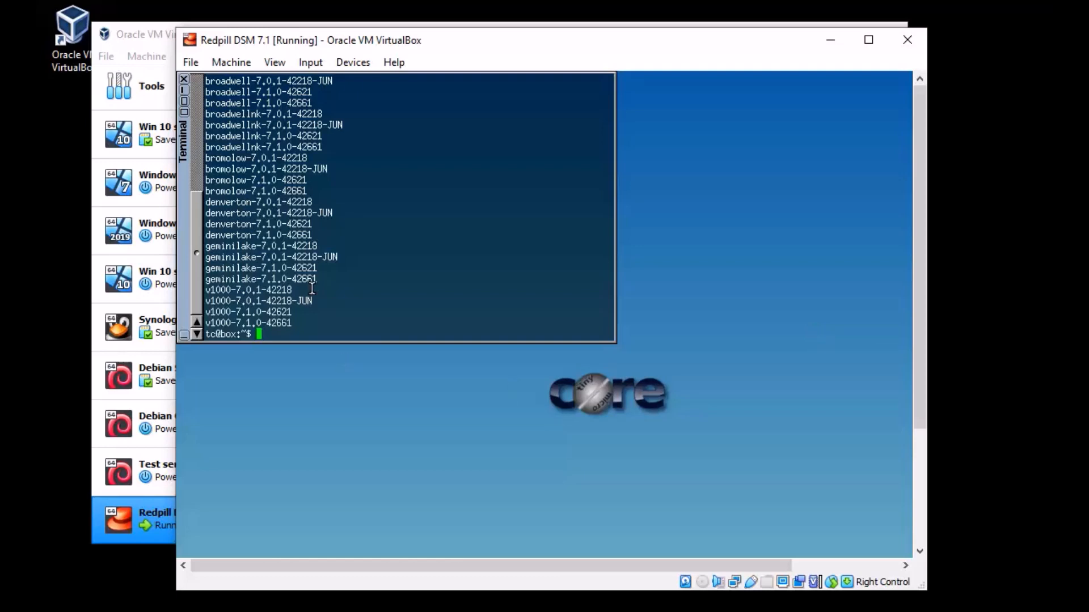
# Step: Run ./rploader.sh build broadwellnk-7.1.0-42661 to start the loader build
pyautogui.write('./rploader.sh buil')
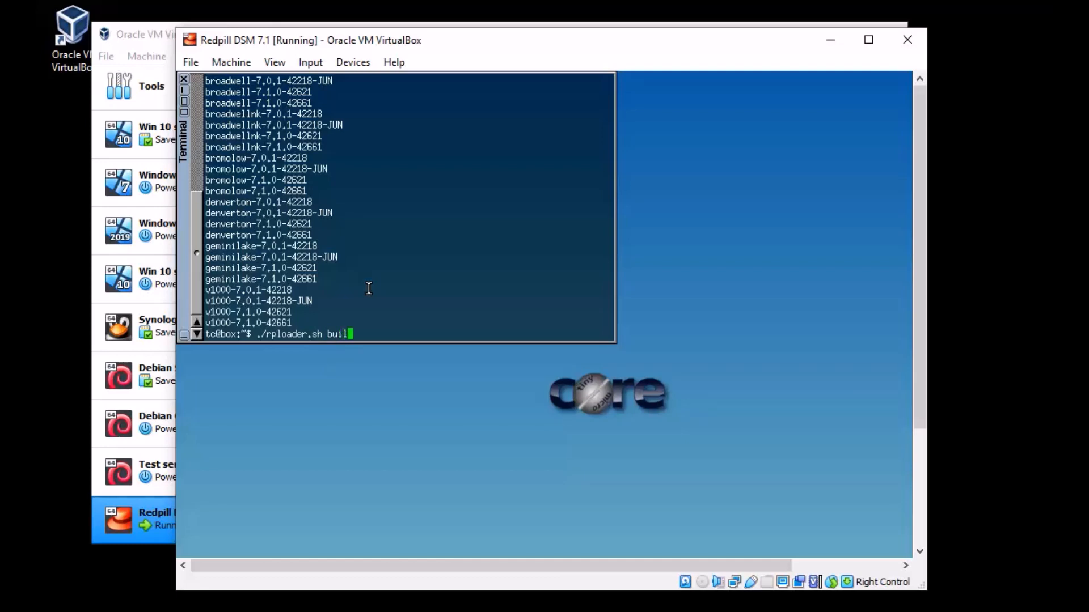
pyautogui.write('d broadwellnk-7.1.0-42661')
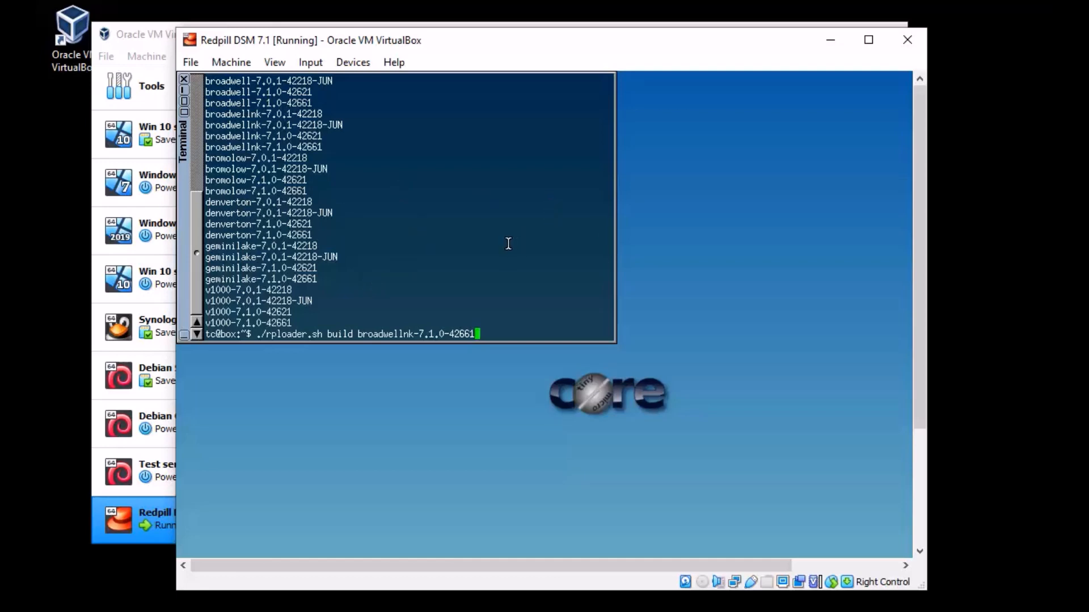
pyautogui.press('Return')
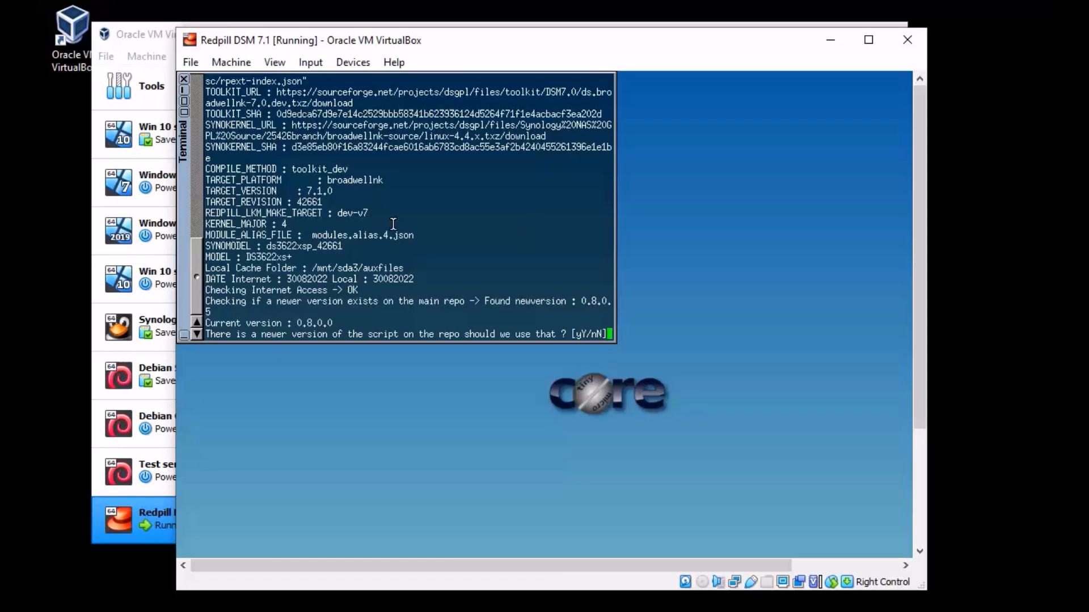
# Step: Check the DS3622xs+ model and 7.1.0 target, then answer y to use the newer script
pyautogui.moveTo(292, 256); pyautogui.dragTo(247, 258)
pyautogui.click(334, 259)
pyautogui.moveTo(340, 192); pyautogui.dragTo(311, 190)
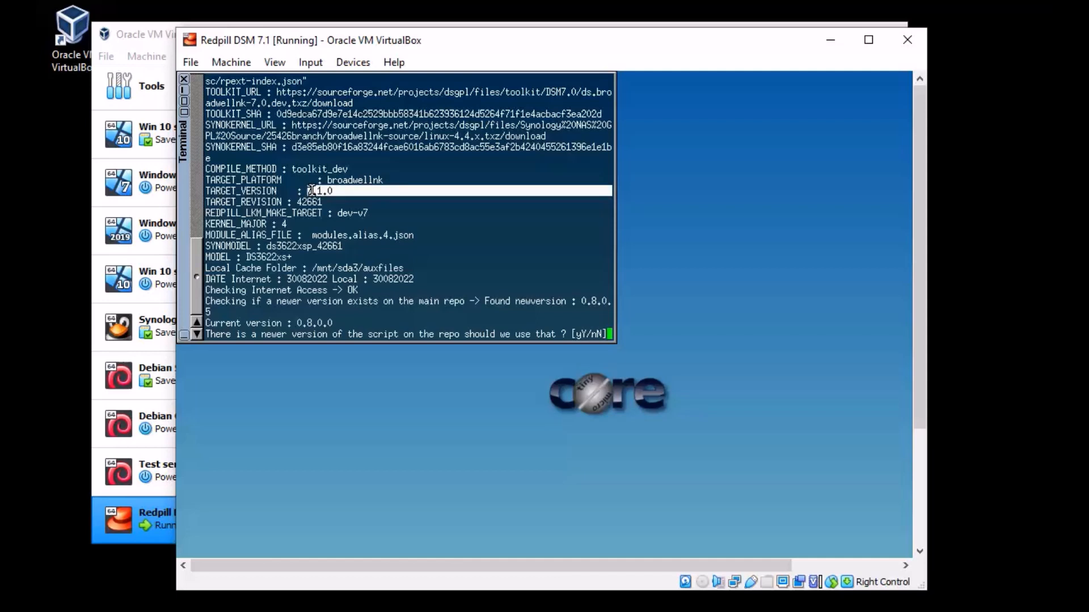
pyautogui.click(346, 196)
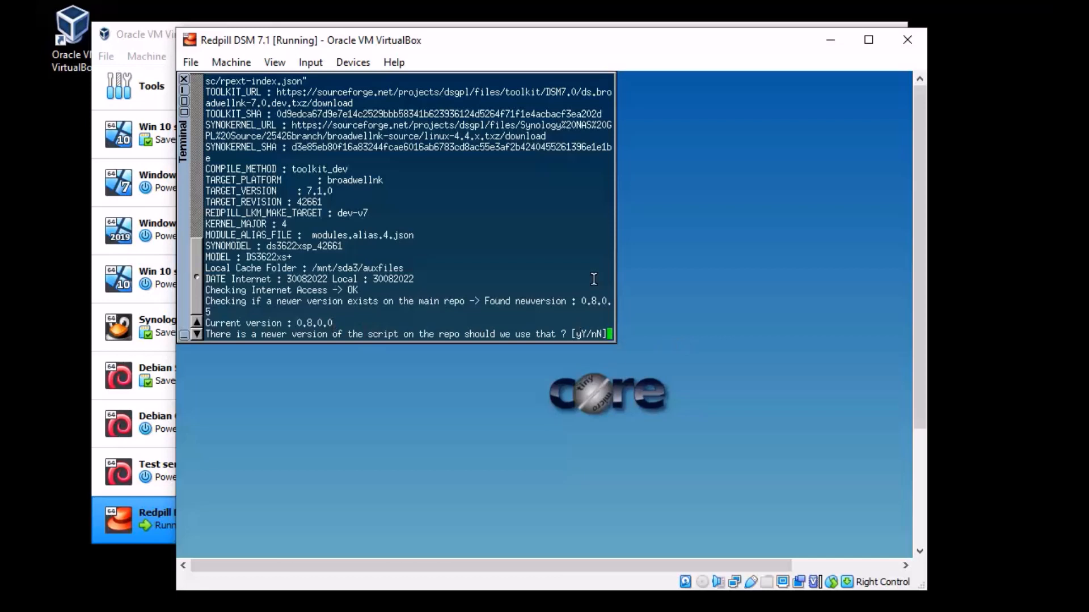
pyautogui.write('y')
pyautogui.press('Return')
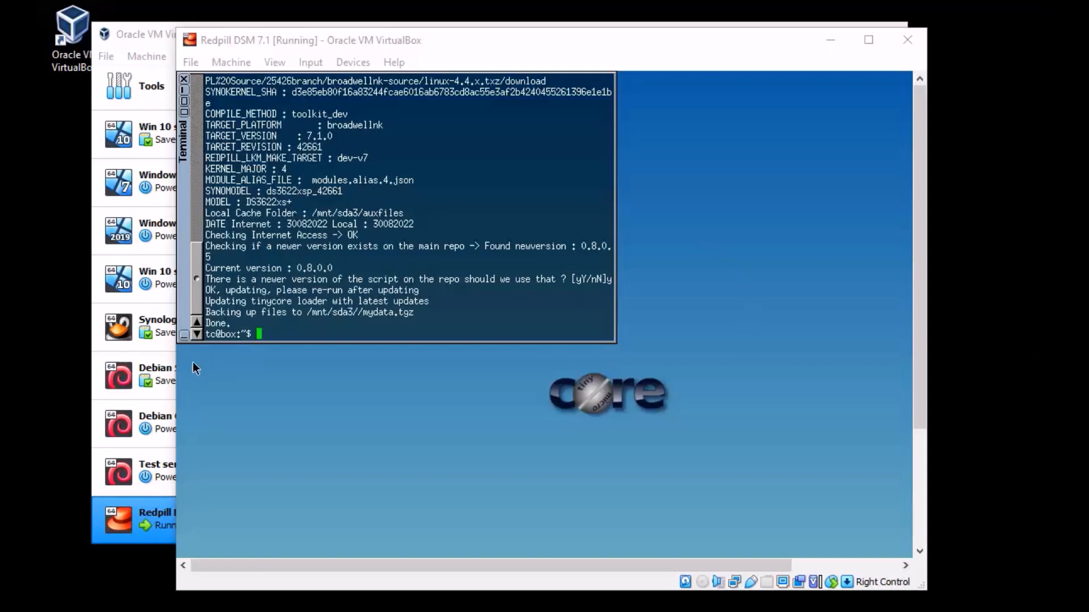
pyautogui.click(340, 332)
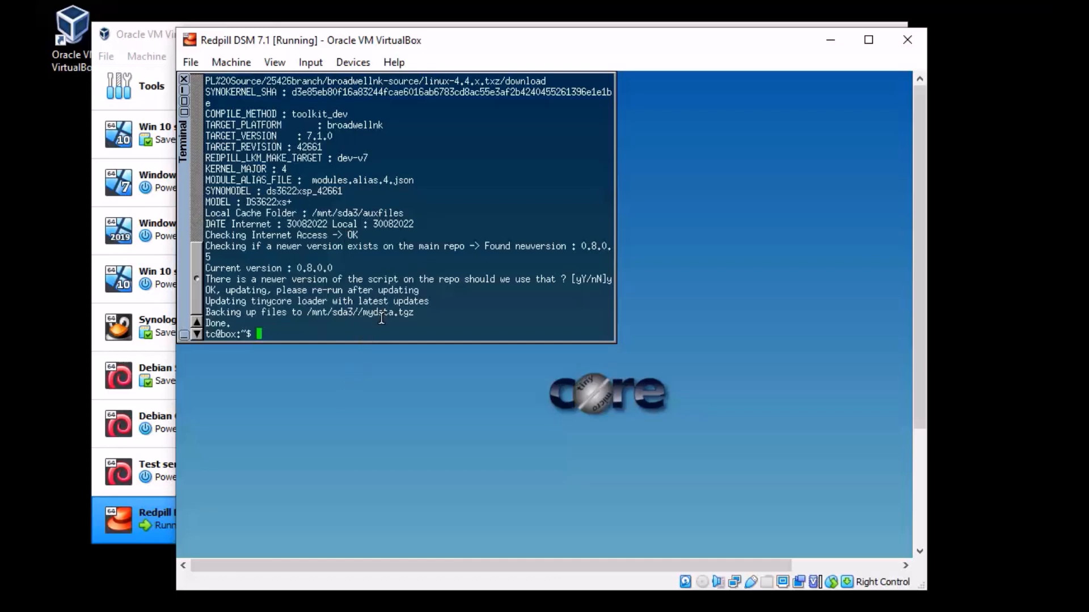
# Step: Rerun serialgen for DS3622xs+ and save the serial and MAC to user_config.json
pyautogui.press('Up')
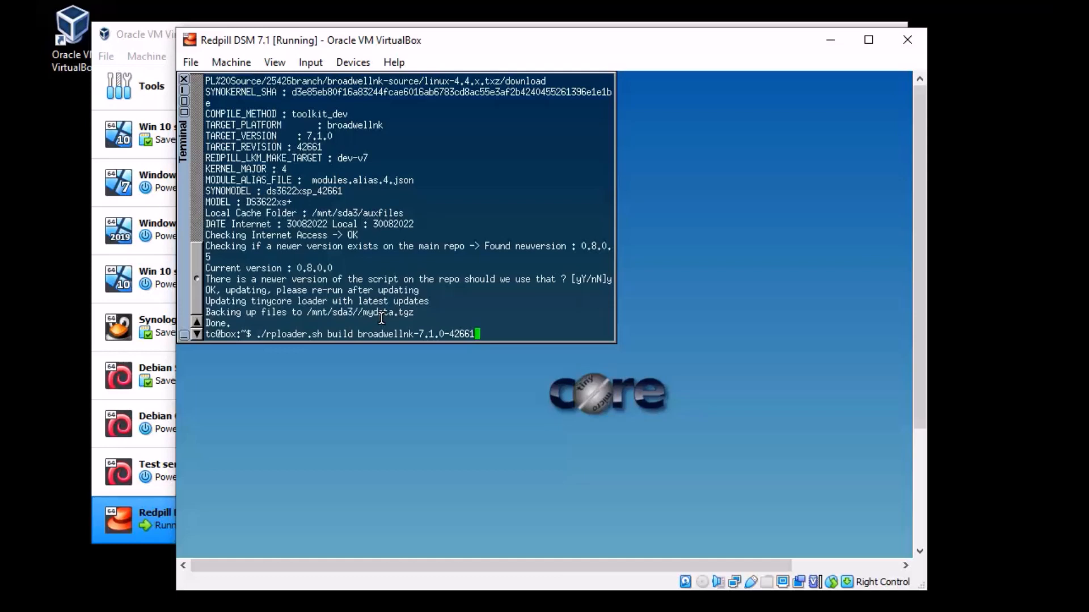
pyautogui.press('Up')
pyautogui.press('Up')
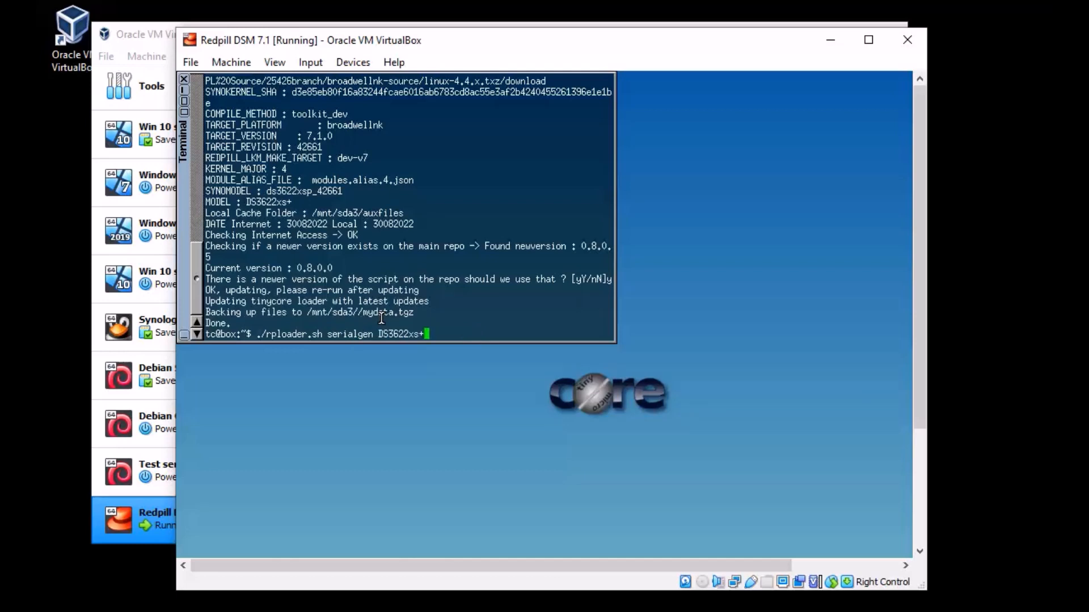
pyautogui.press('Return')
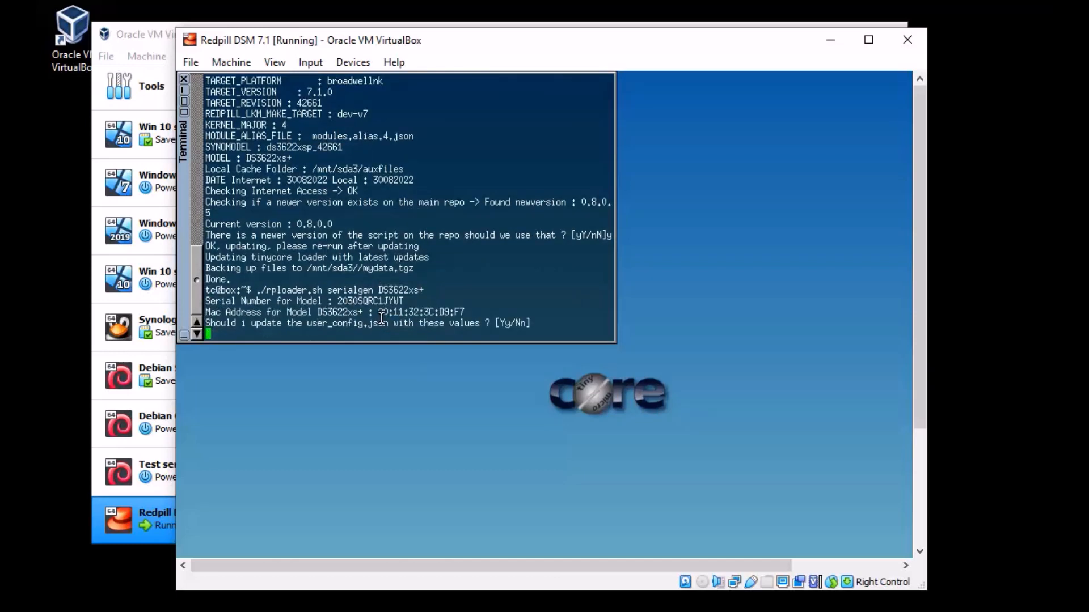
pyautogui.write('y')
pyautogui.press('Return')
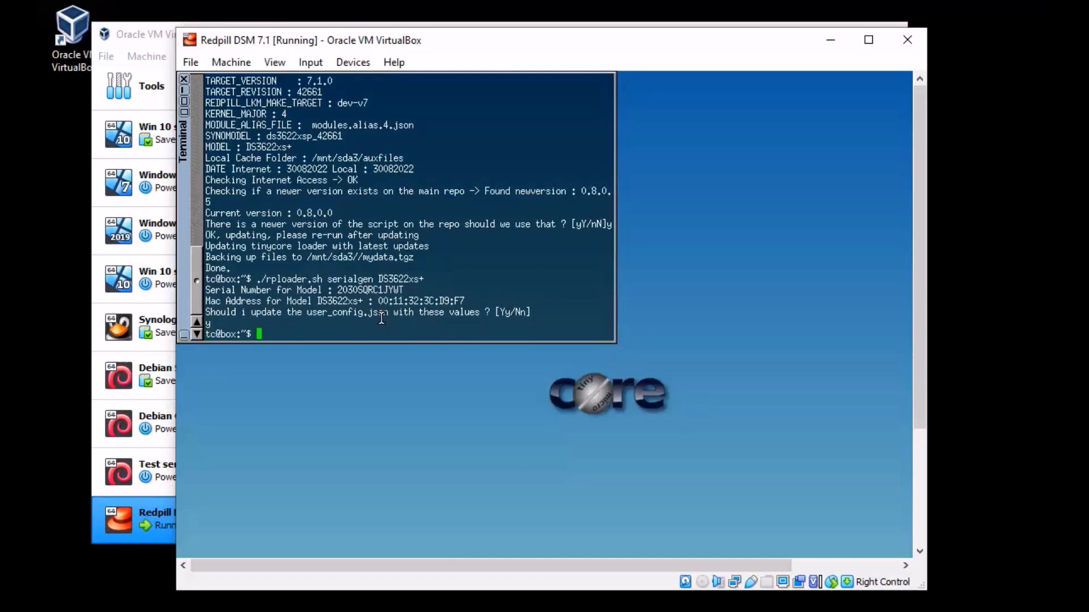
# Step: List the platforms again, then rerun ./rploader.sh build broadwellnk-7.1.0-42661 from history
pyautogui.press('Up')
pyautogui.press('Up')
pyautogui.press('BackSpace')
pyautogui.press('BackSpace')
pyautogui.press('BackSpace')
pyautogui.press('BackSpace')
pyautogui.press('BackSpace')
pyautogui.press('BackSpace')
pyautogui.press('BackSpace')
pyautogui.press('BackSpace')
pyautogui.press('BackSpace')
pyautogui.press('BackSpace')
pyautogui.press('BackSpace')
pyautogui.press('BackSpace')
pyautogui.press('BackSpace')
pyautogui.press('BackSpace')
pyautogui.press('BackSpace')
pyautogui.press('BackSpace')
pyautogui.press('BackSpace')
pyautogui.press('BackSpace')
pyautogui.press('BackSpace')
pyautogui.press('BackSpace')
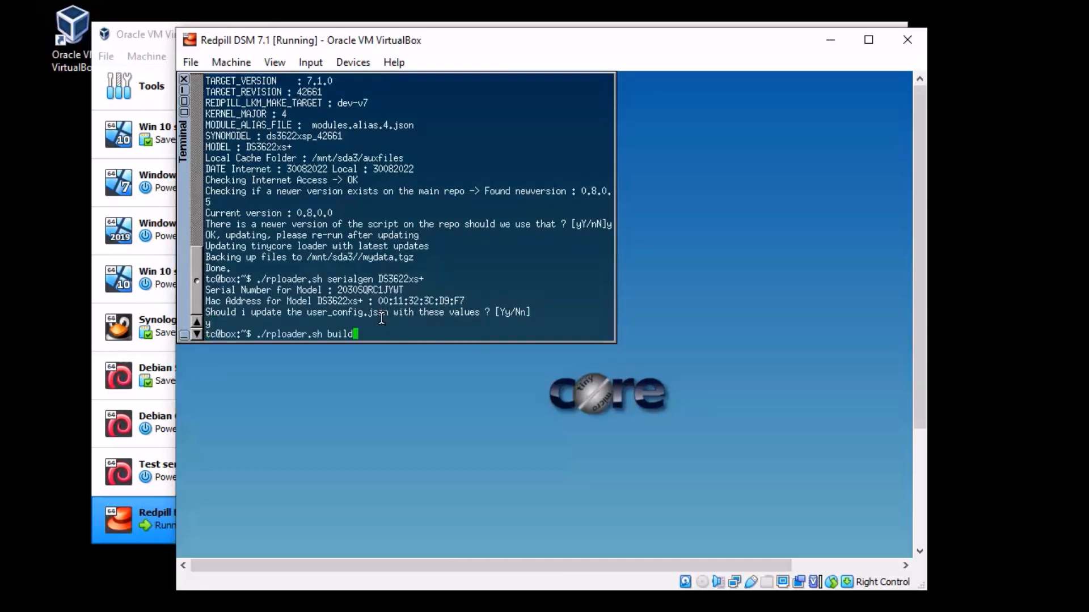
pyautogui.press('Return')
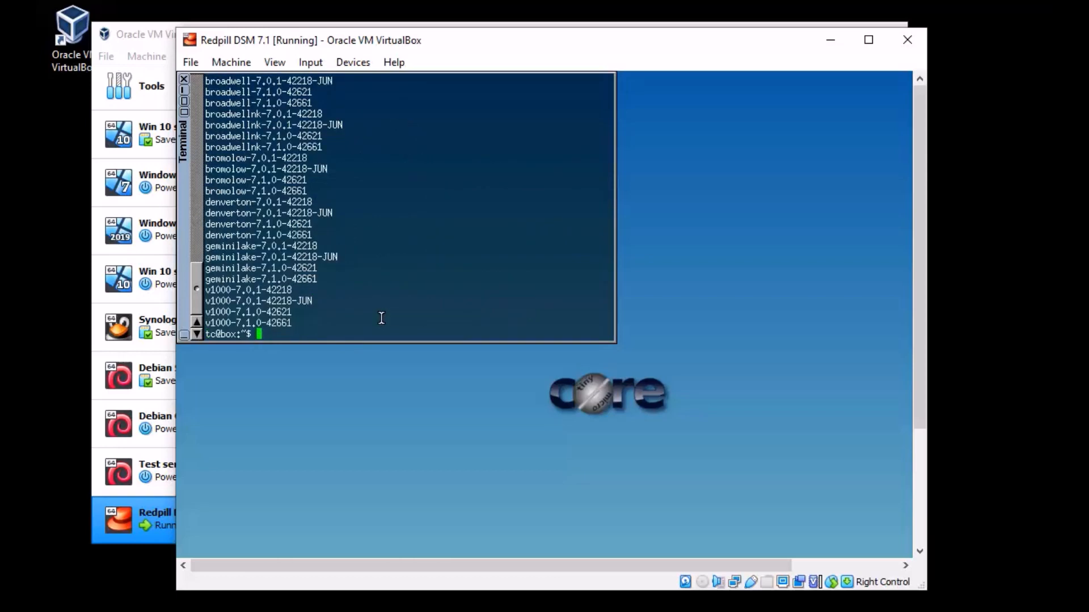
pyautogui.press('Up')
pyautogui.press('Up')
pyautogui.press('Up')
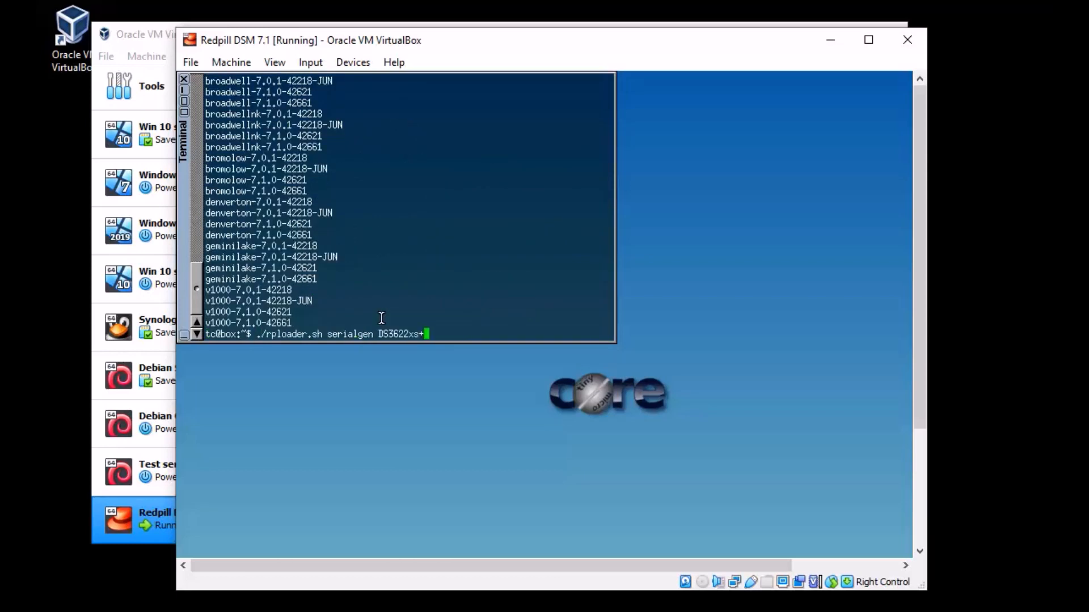
pyautogui.press('Down')
pyautogui.press('Down')
pyautogui.press('Up')
pyautogui.press('Up')
pyautogui.press('Up')
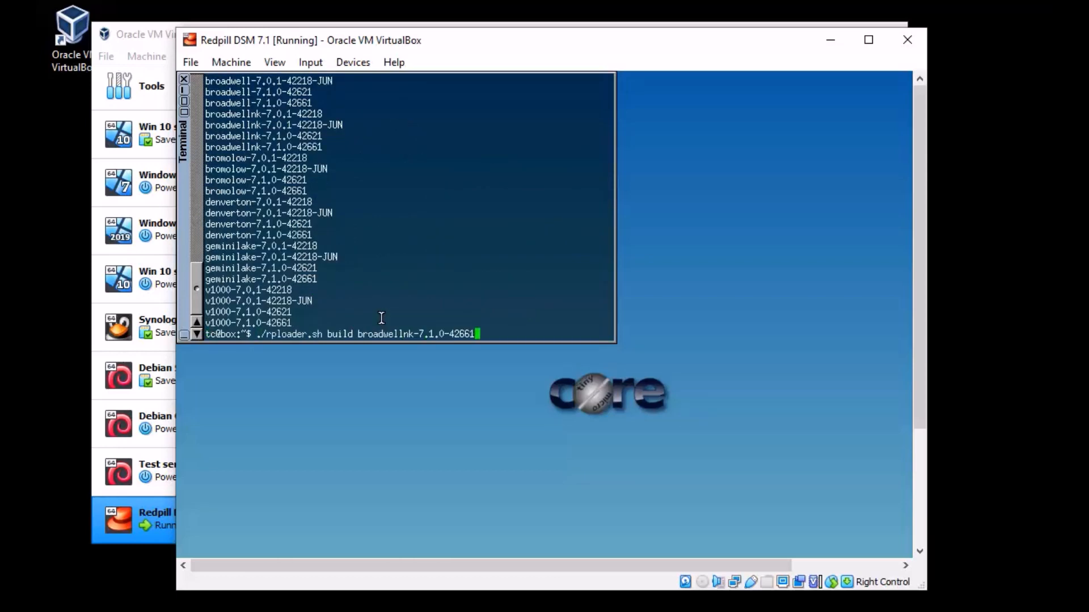
pyautogui.press('Return')
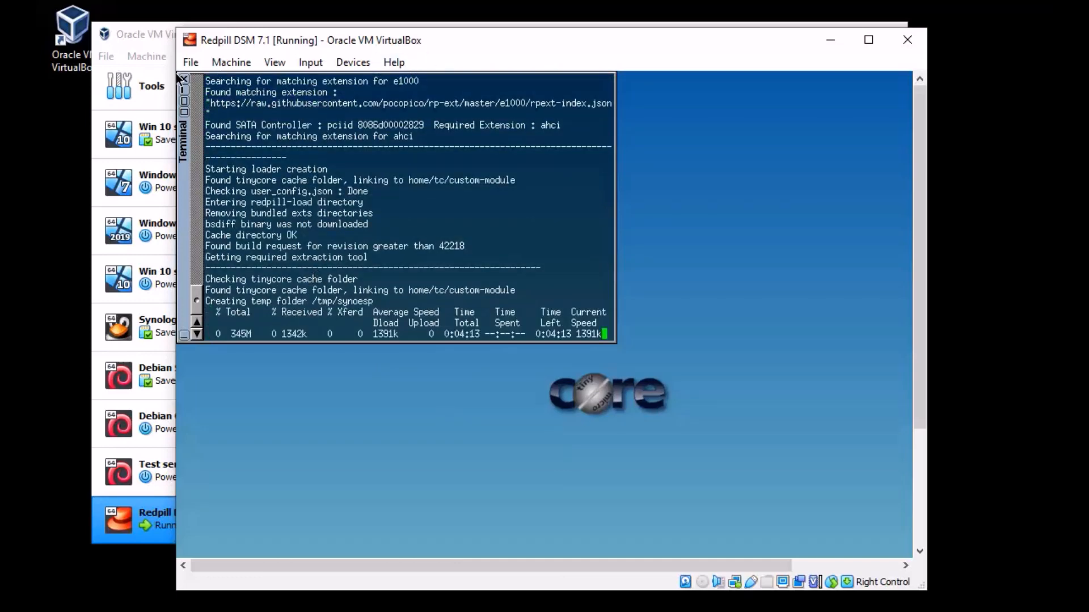
# Step: Bring VirtualBox Manager, showing Redpill DSM 7.1's details, to the front while the loader downloads
pyautogui.click(135, 33)
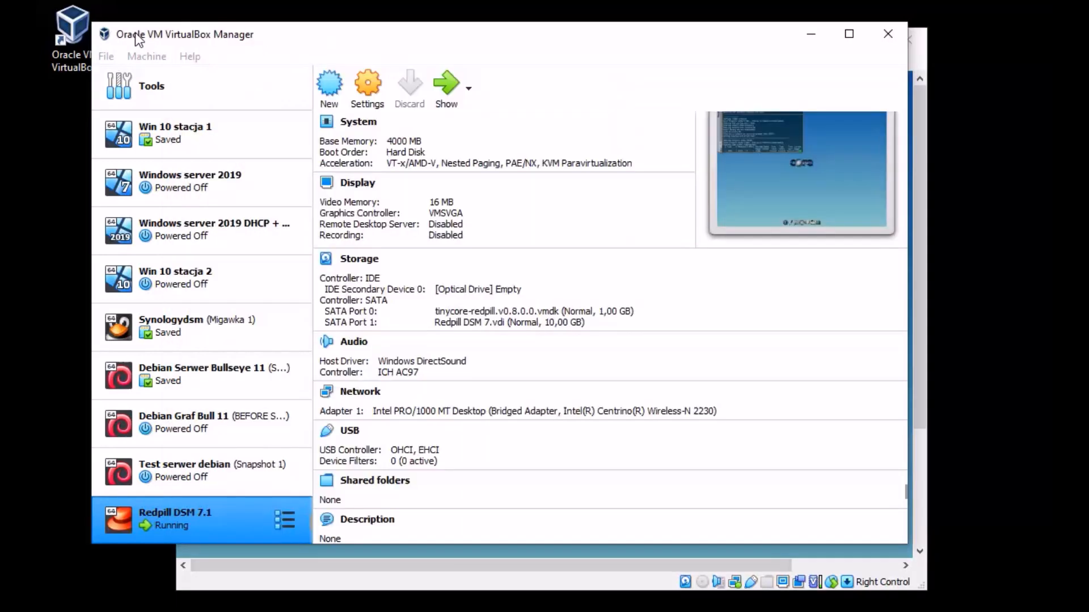
# Step: Select the Synologydsm VM to view its synoboot.vmdk and two 31,14 GB disks
pyautogui.click(184, 340)
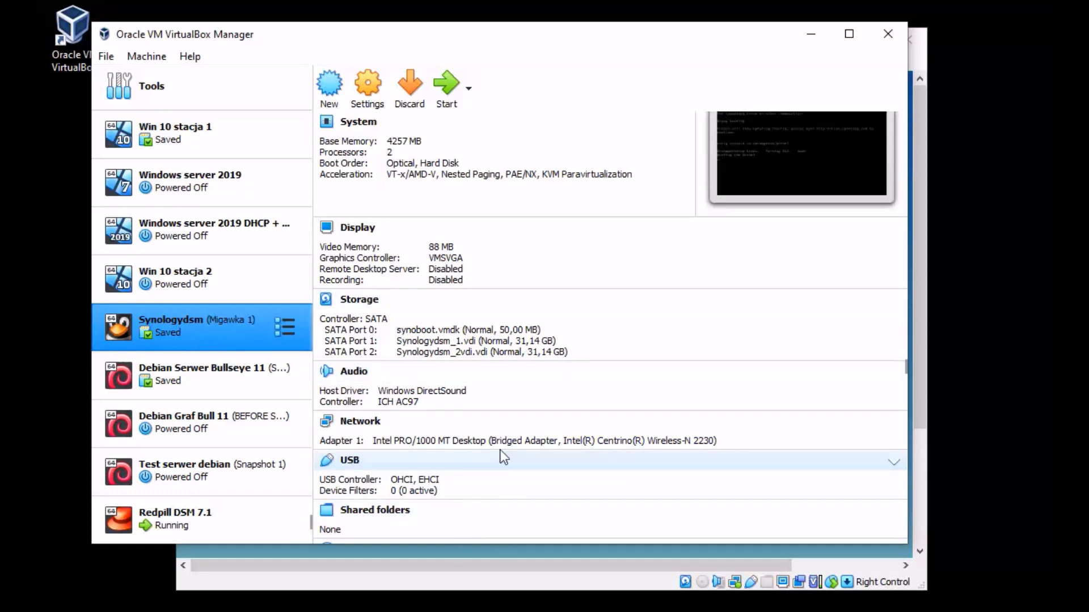
# Step: Bring the running Redpill DSM 7.1 console forward to watch the DS3622xs+ 42661 pat file download
pyautogui.click(380, 581)
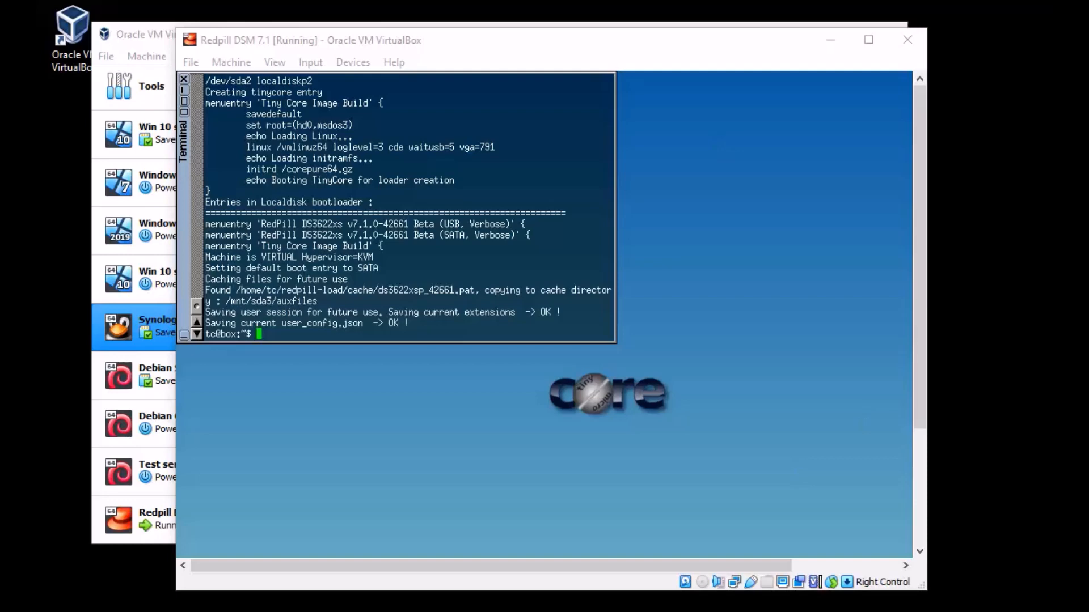
# Step: Reboot Tiny Core into the RedPill DS3622xs v7.1.0-42661 SATA boot entry
pyautogui.moveTo(924, 261); pyautogui.dragTo(924, 420)
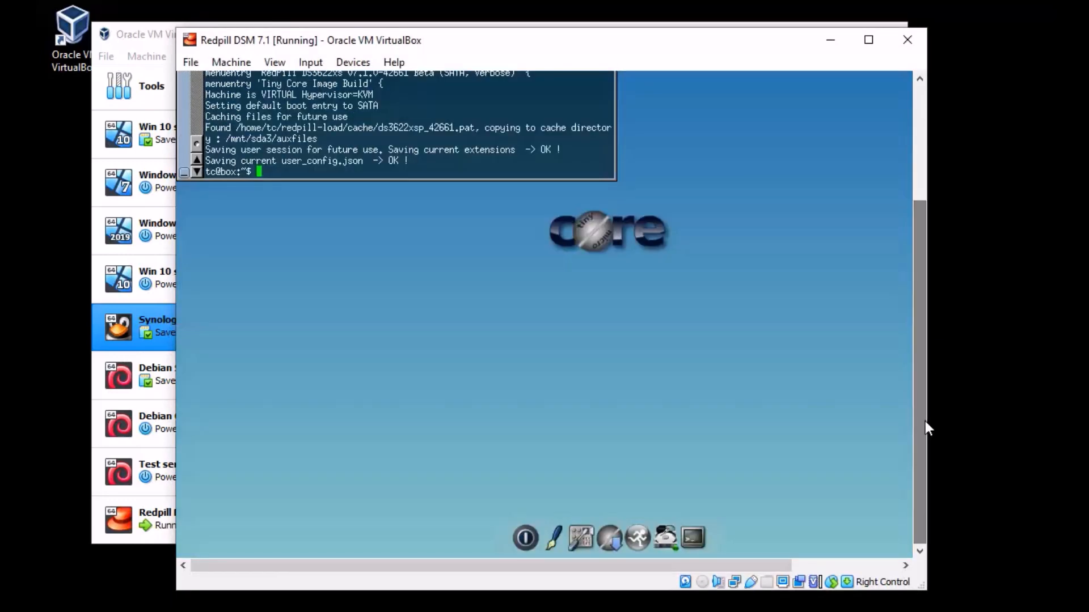
pyautogui.click(529, 536)
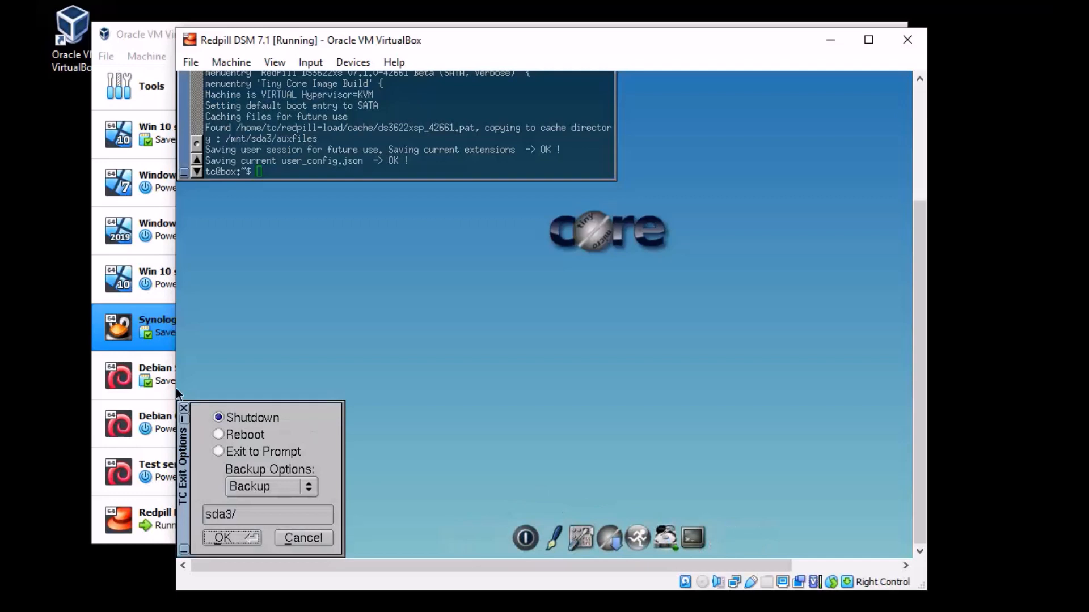
pyautogui.click(253, 435)
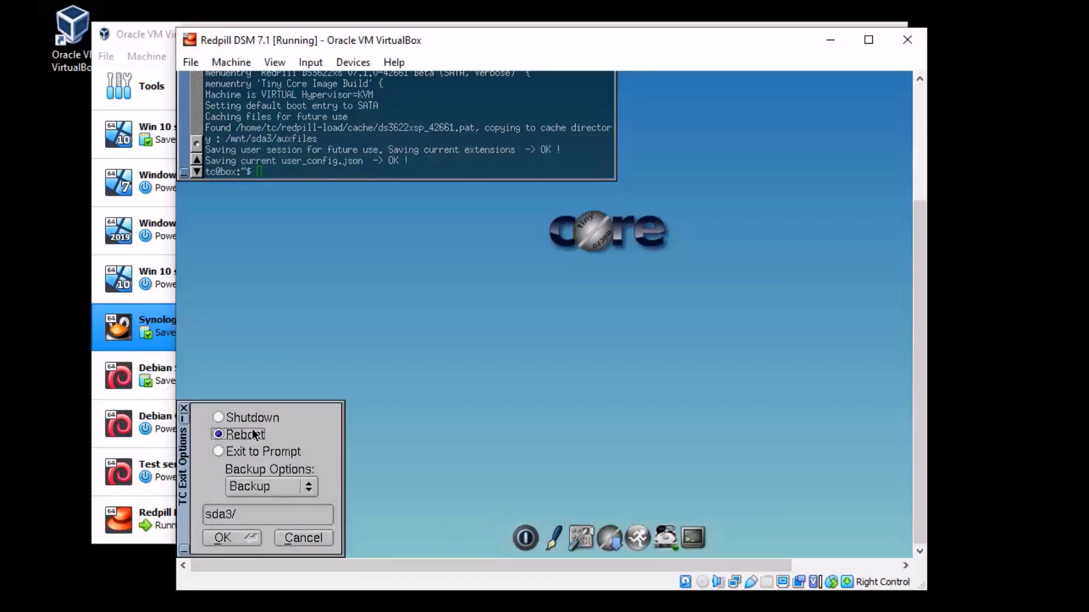
pyautogui.click(240, 539)
pyautogui.click(228, 534)
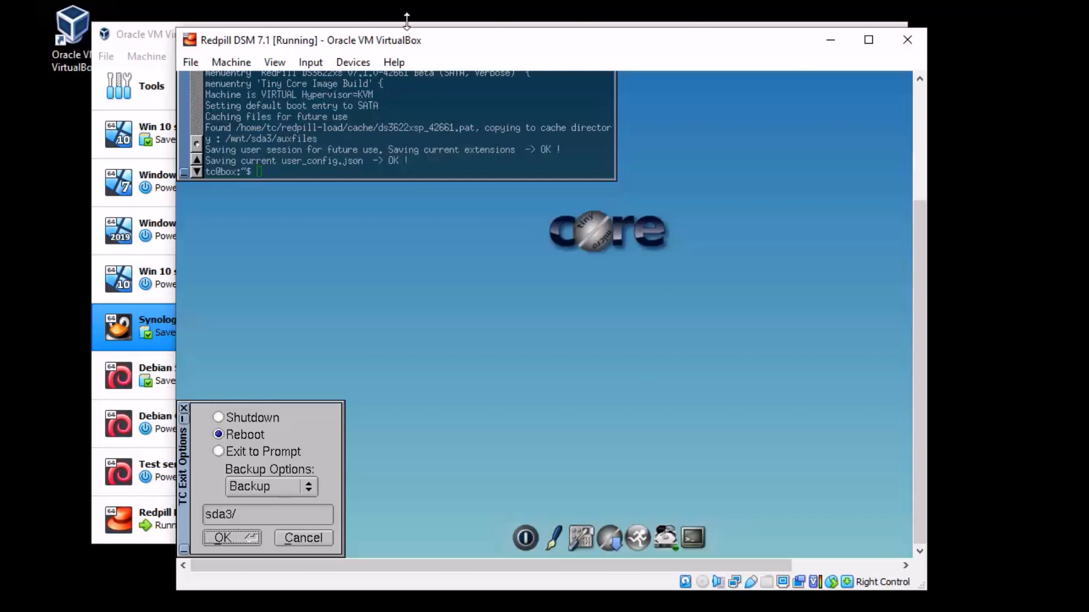
pyautogui.moveTo(302, 41); pyautogui.dragTo(308, 41)
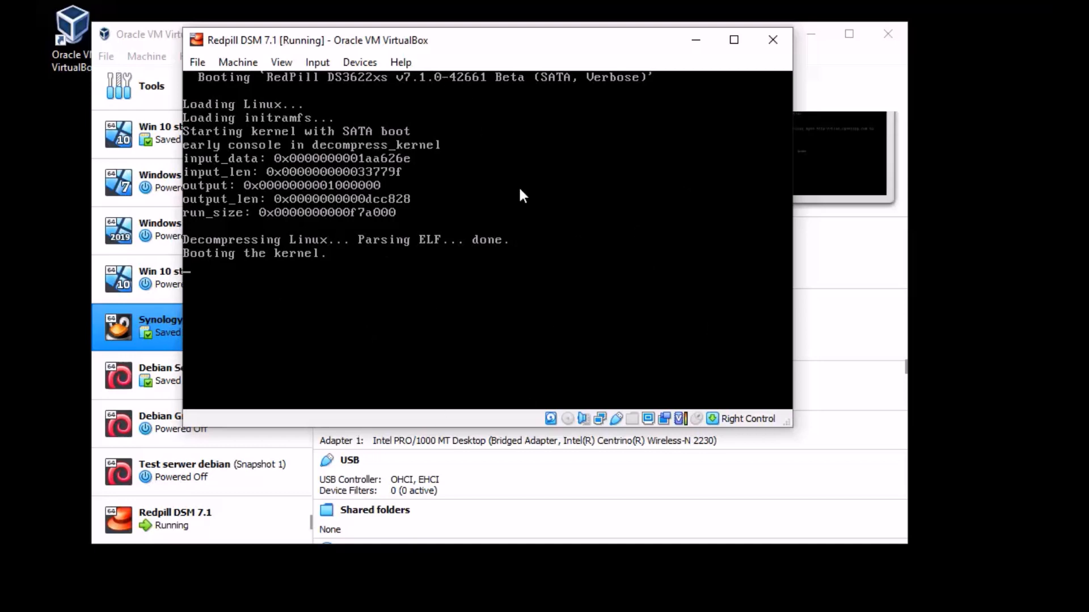
# Step: Move the console aside and view Redpill DSM 7.1's storage details
pyautogui.moveTo(474, 46); pyautogui.dragTo(497, 434)
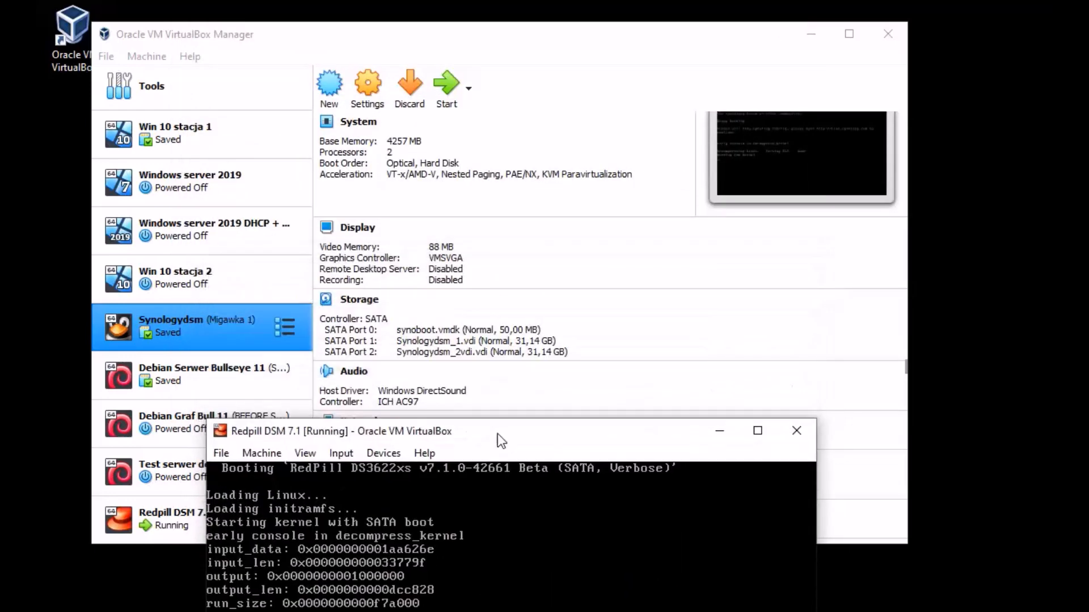
pyautogui.click(153, 532)
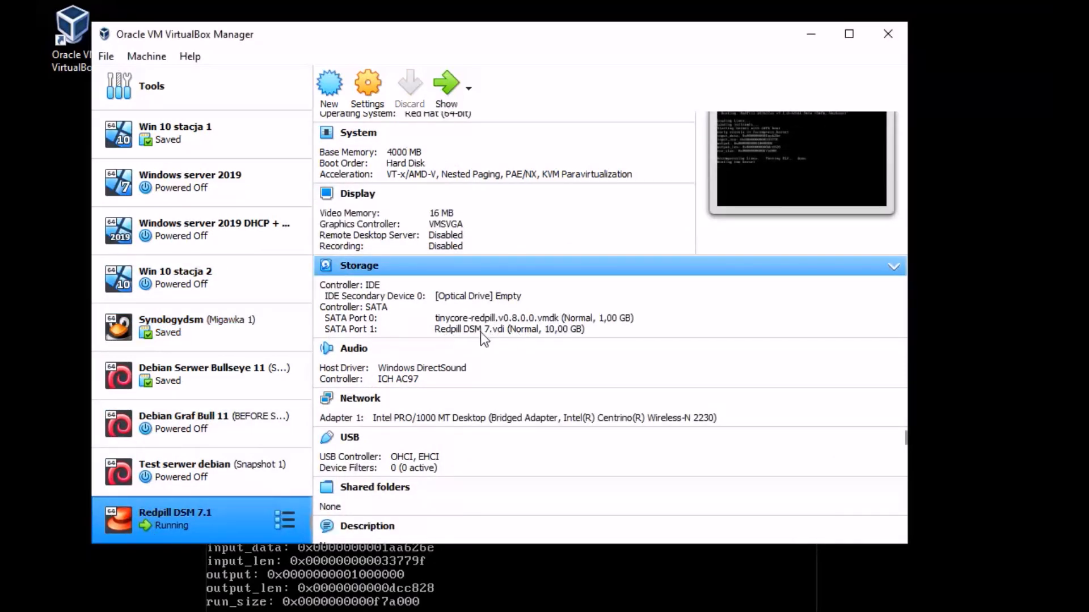
pyautogui.click(540, 605)
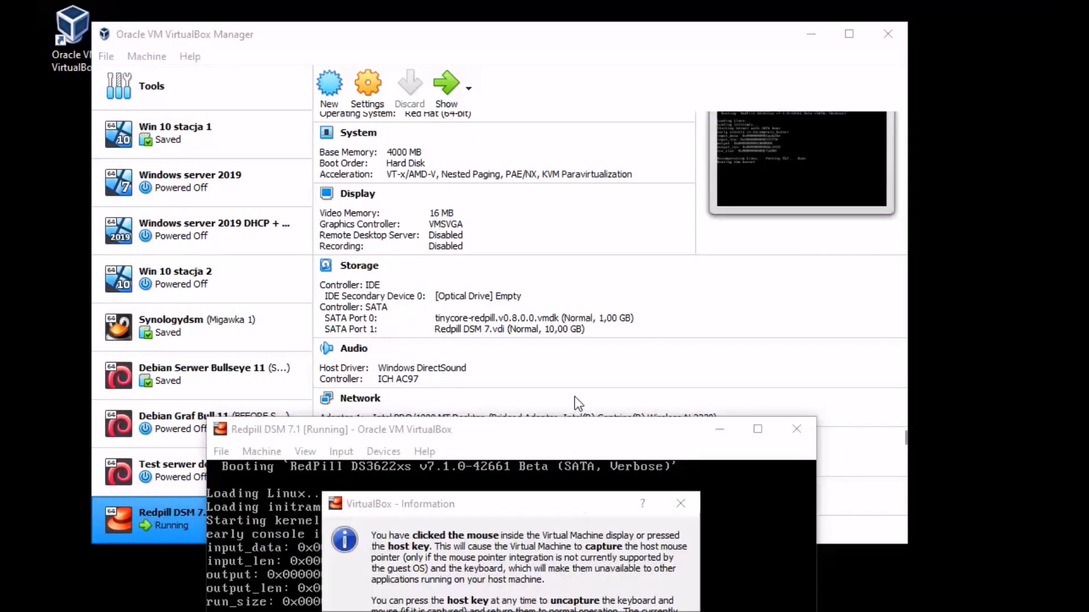
# Step: Dismiss the mouse-capture notice, move the console to the top, and search the Start menu for 'syn'
pyautogui.click(680, 503)
pyautogui.moveTo(604, 424); pyautogui.dragTo(605, 82)
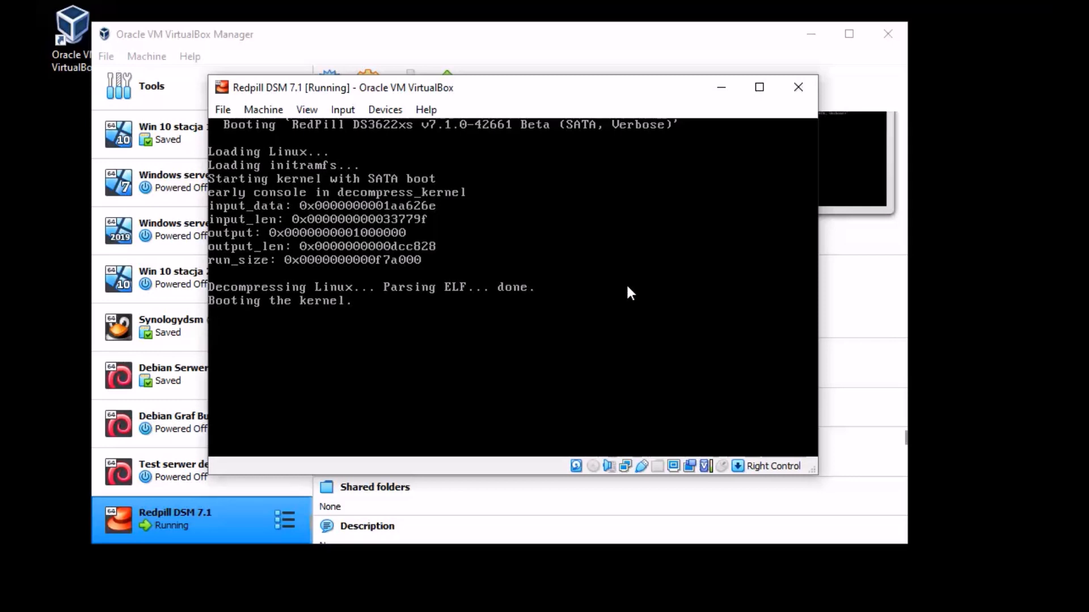
pyautogui.moveTo(522, 92); pyautogui.dragTo(492, 77)
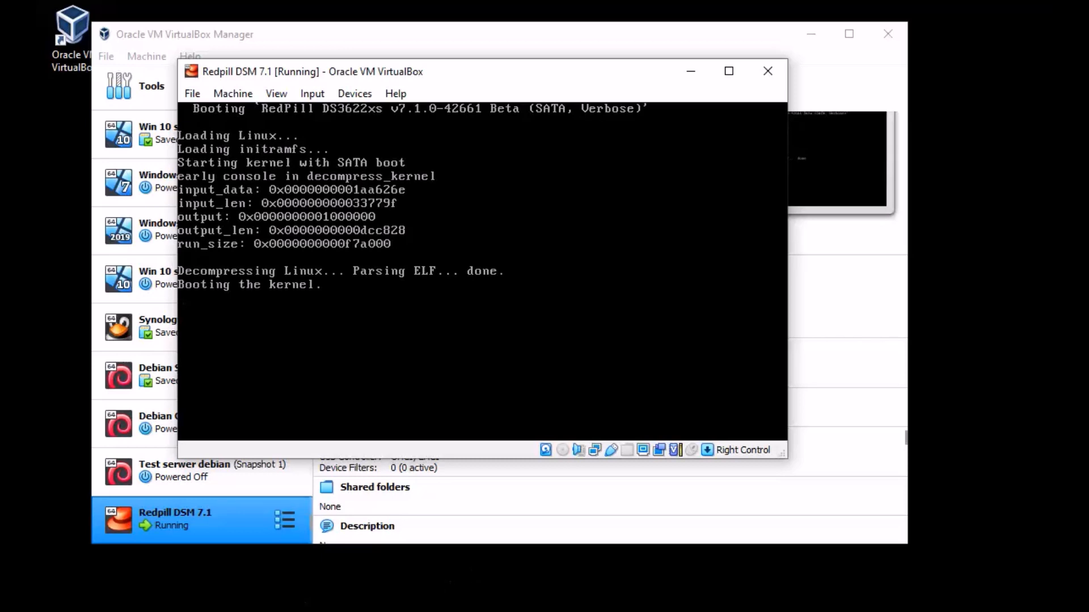
pyautogui.press('super')
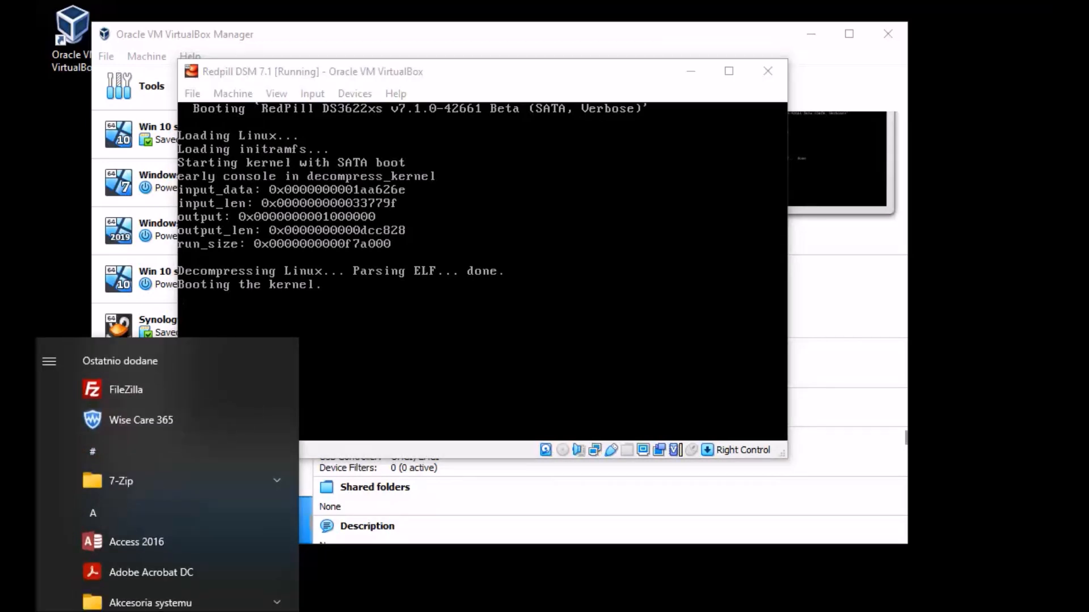
pyautogui.write('syn')
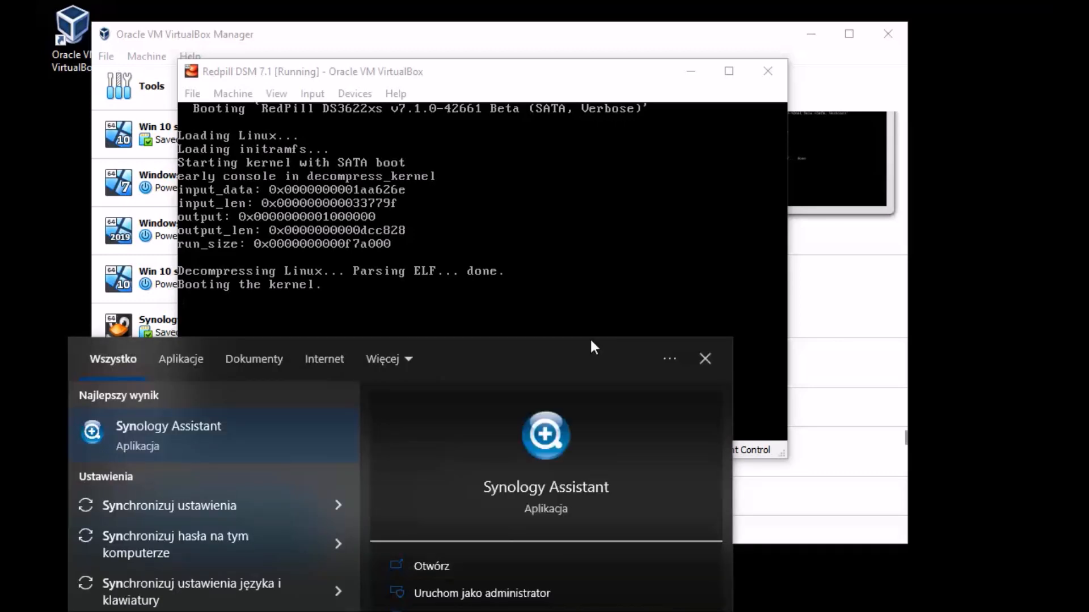
# Step: Launch Synology Assistant and let it find SynologyNAS at 192.168.43.95
pyautogui.press('Return')
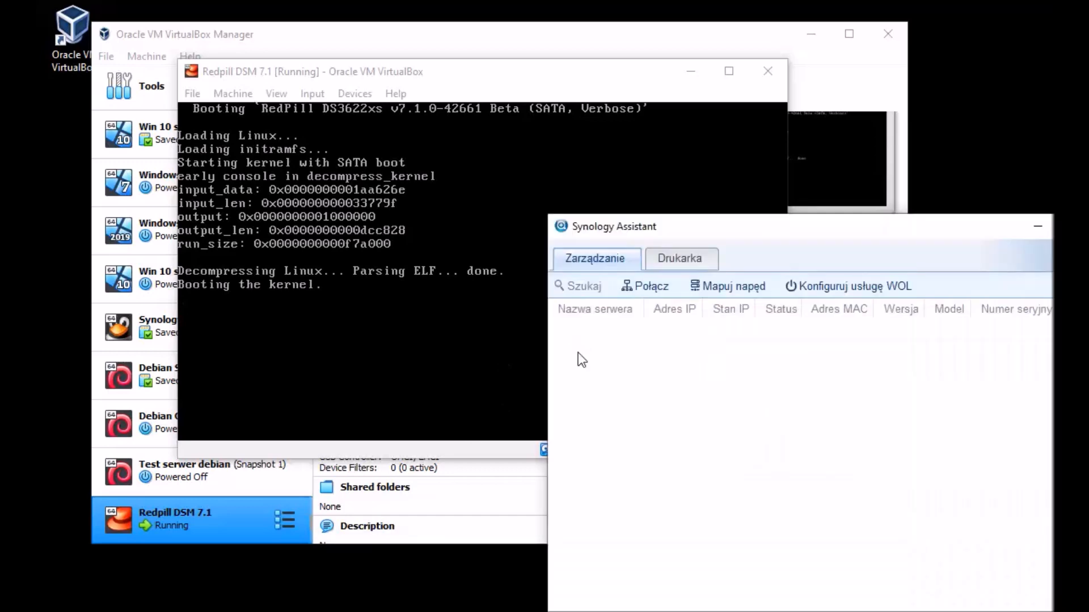
pyautogui.moveTo(720, 229); pyautogui.dragTo(438, 82)
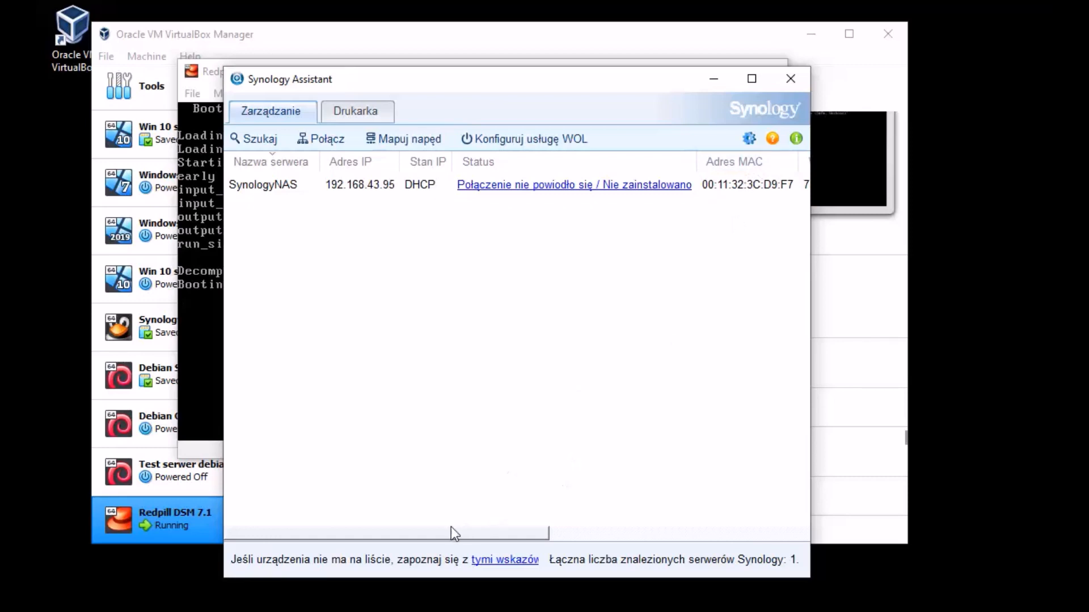
# Step: Select SynologyNAS and check its model DS3622xs+, version 7.1-42661, MAC and IP 192.168.43.95
pyautogui.moveTo(487, 536); pyautogui.dragTo(680, 537)
pyautogui.click(661, 184)
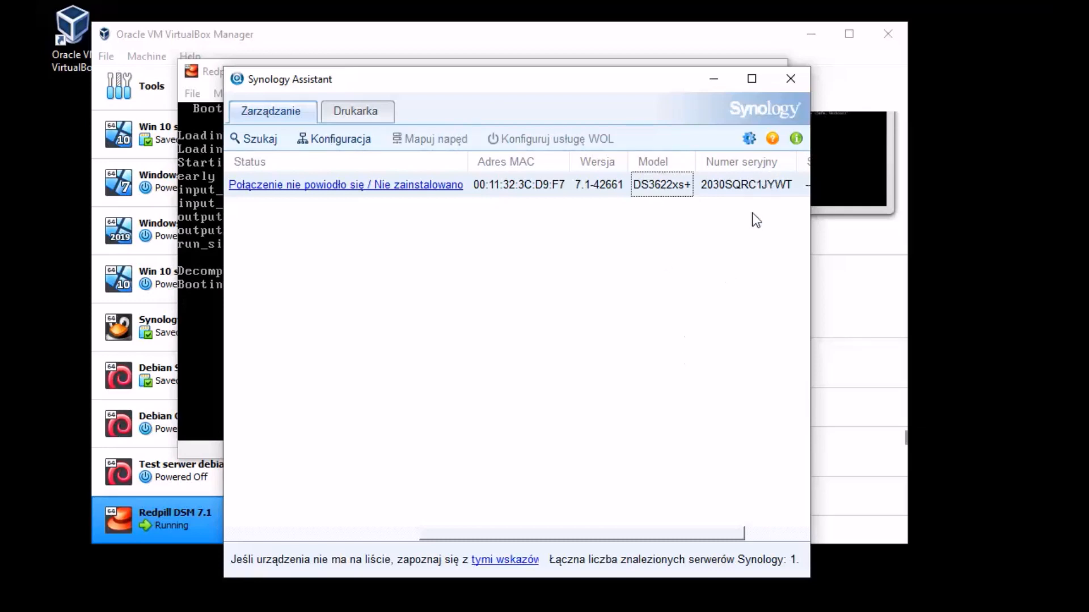
pyautogui.click(614, 187)
pyautogui.moveTo(667, 538); pyautogui.dragTo(384, 538)
pyautogui.click(679, 186)
pyautogui.click(367, 186)
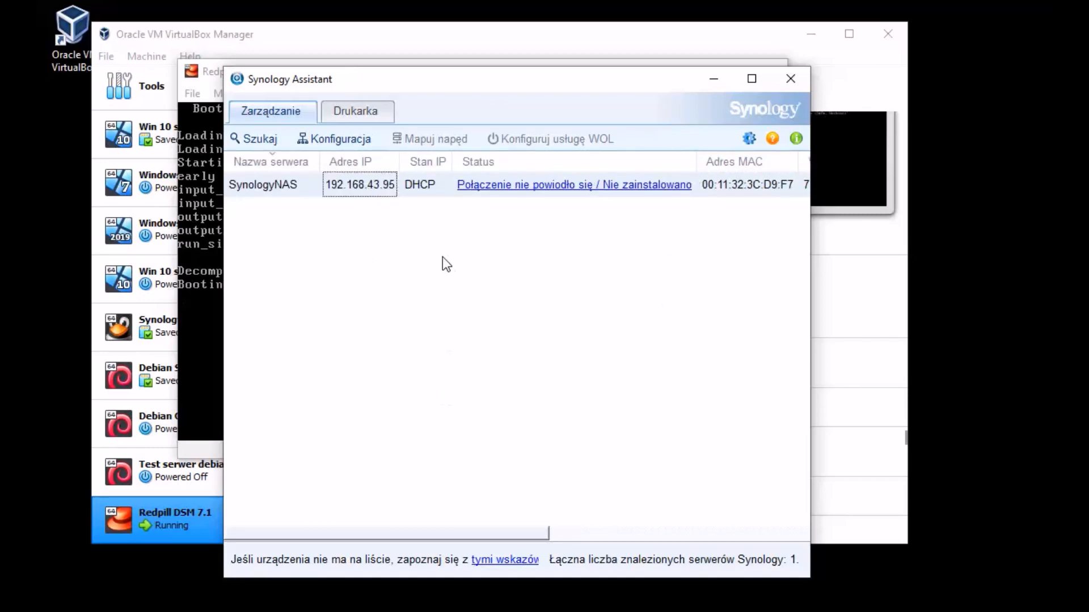
# Step: Confirm the preference allowing devices without password encryption
pyautogui.click(749, 139)
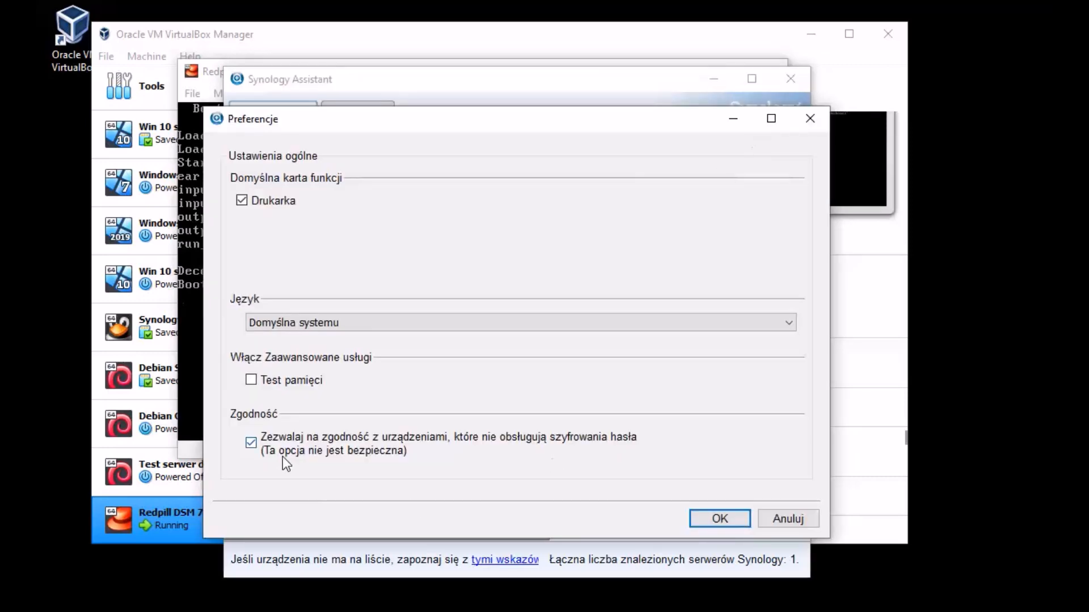
pyautogui.click(713, 517)
pyautogui.click(747, 134)
pyautogui.click(722, 524)
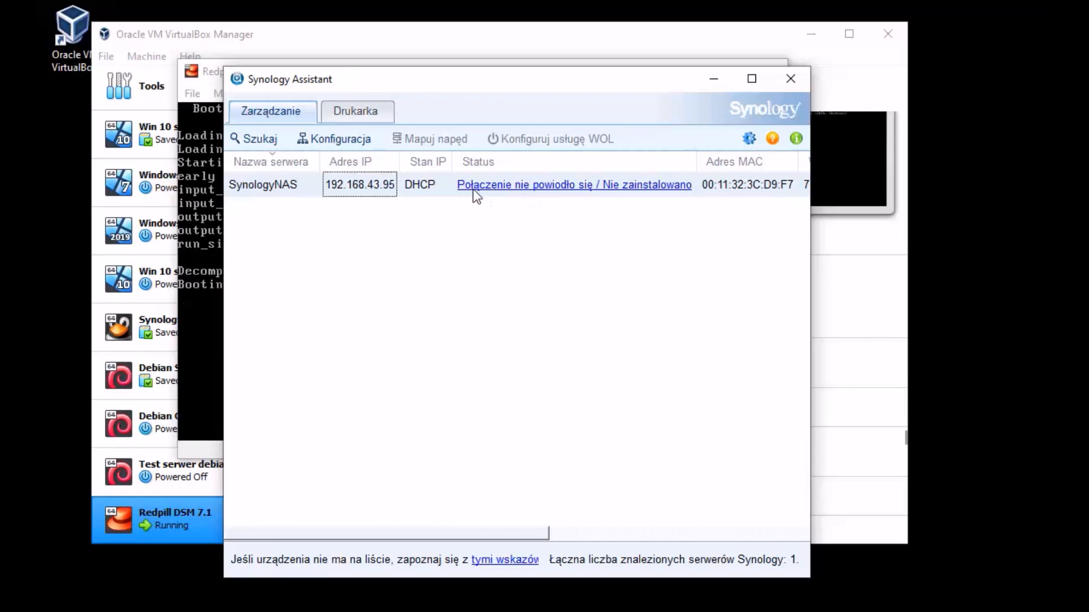
# Step: Read and dismiss the SynologyNAS connection-failure explanation, then shift the window up and right
pyautogui.click(642, 189)
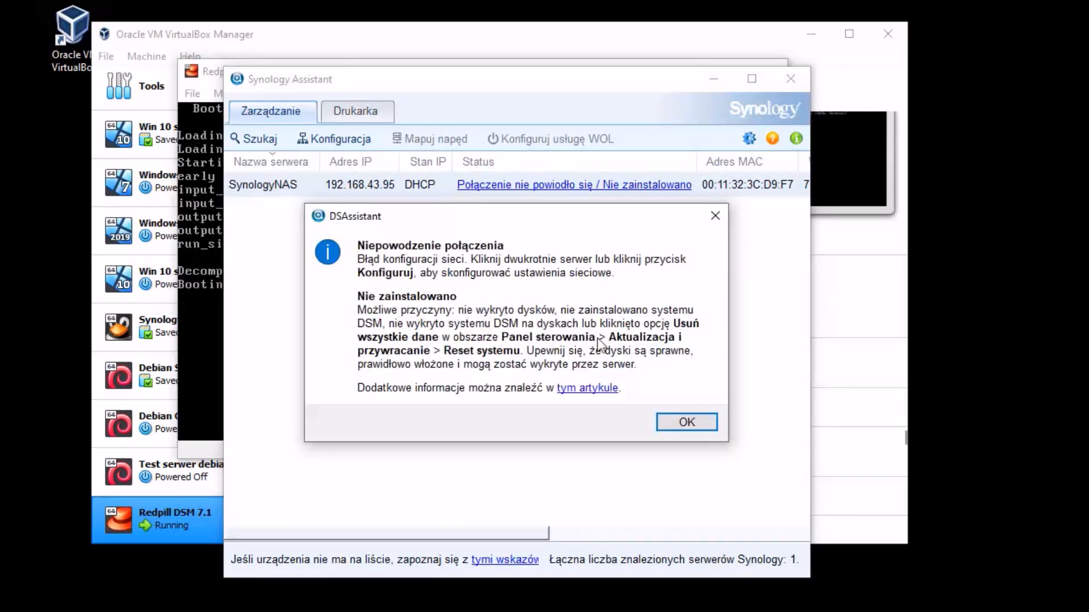
pyautogui.click(697, 421)
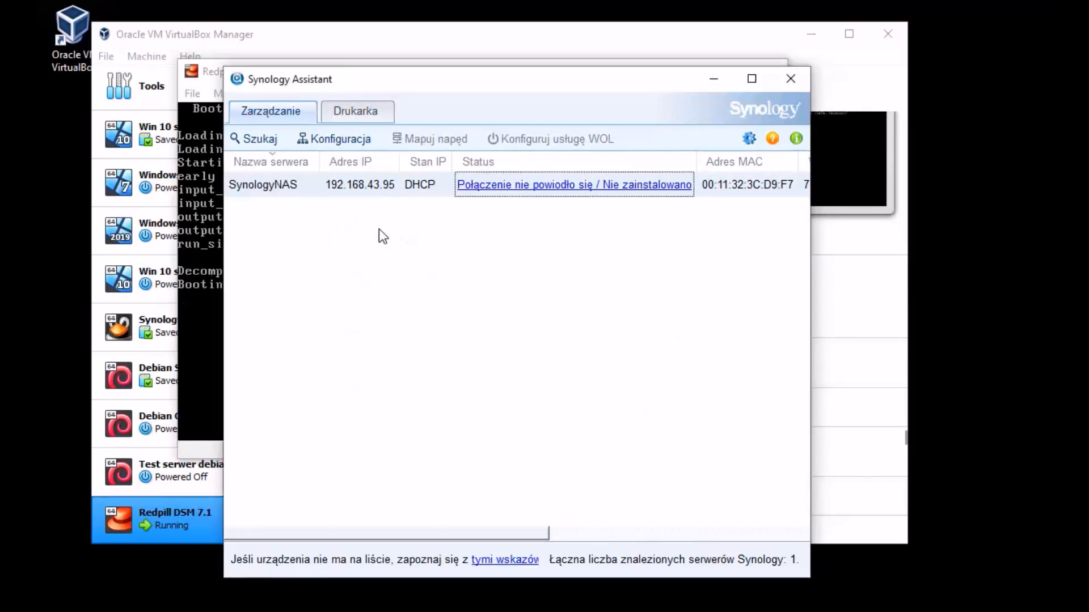
pyautogui.moveTo(478, 86); pyautogui.dragTo(510, 76)
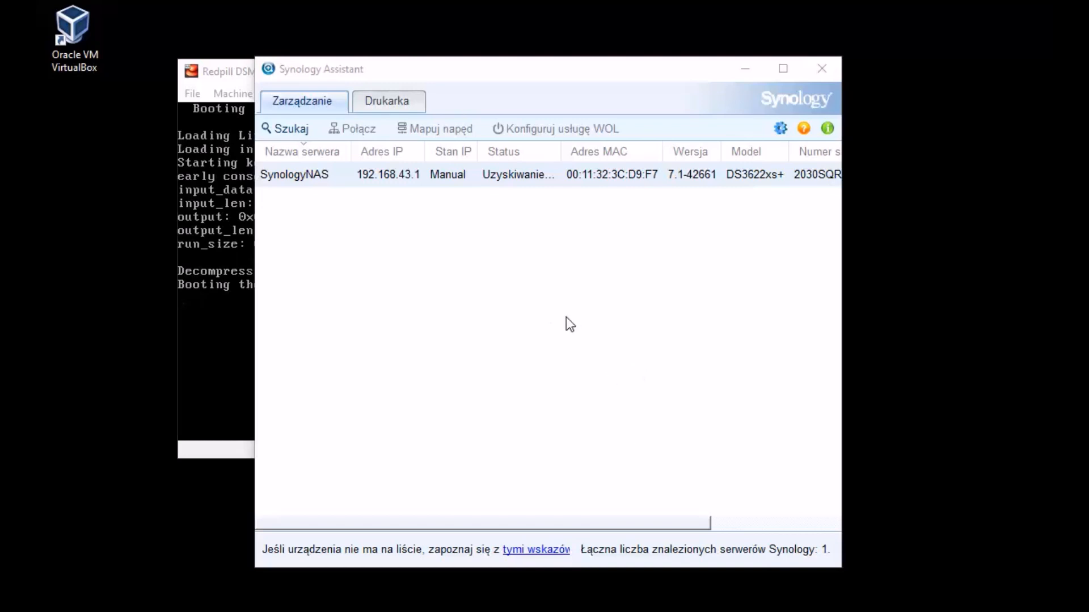
# Step: Bring the finds.synology.com Web Assistant browser window into view beside Synology Assistant
pyautogui.moveTo(525, 79); pyautogui.dragTo(537, 76)
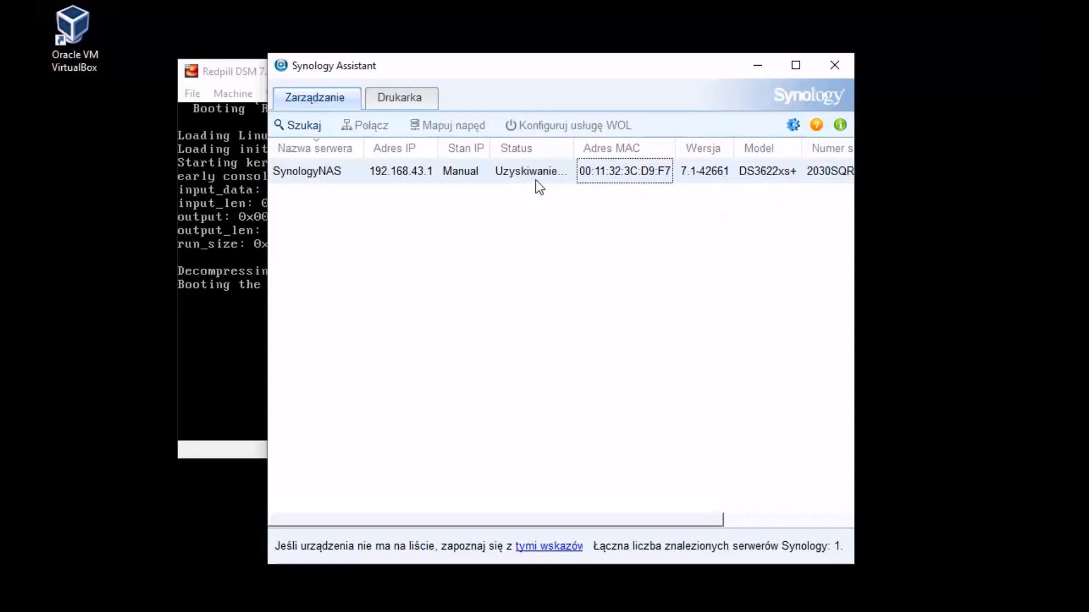
pyautogui.moveTo(700, 74); pyautogui.dragTo(685, 78)
pyautogui.moveTo(547, 524)
pyautogui.mouseDown()
pyautogui.moveTo(693, 522)
pyautogui.moveTo(533, 528)
pyautogui.moveTo(683, 556)
pyautogui.moveTo(526, 529)
pyautogui.mouseUp()
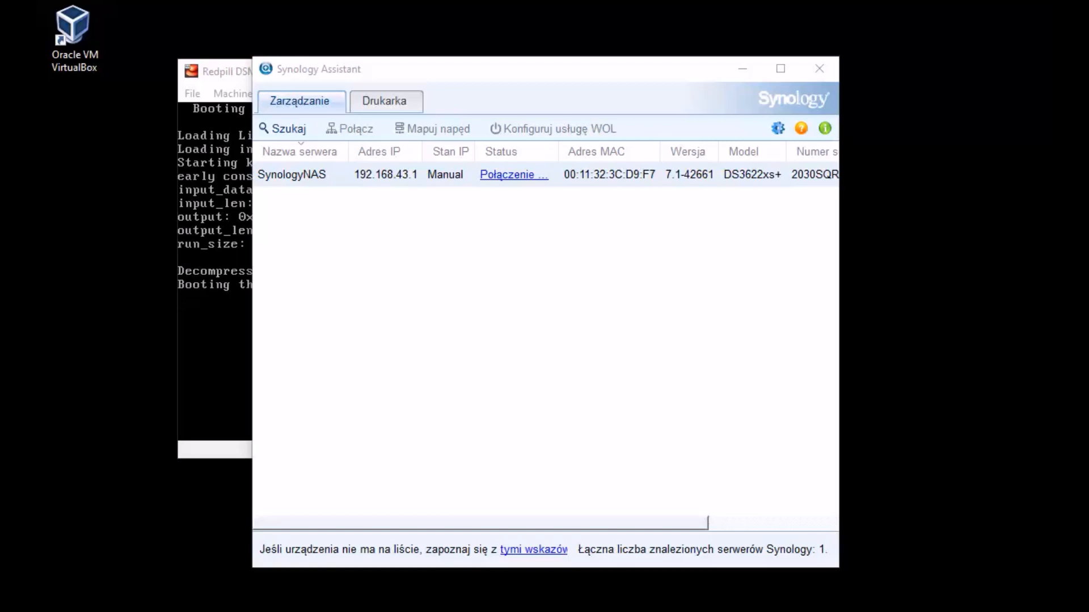
pyautogui.moveTo(1054, 167); pyautogui.dragTo(447, 74)
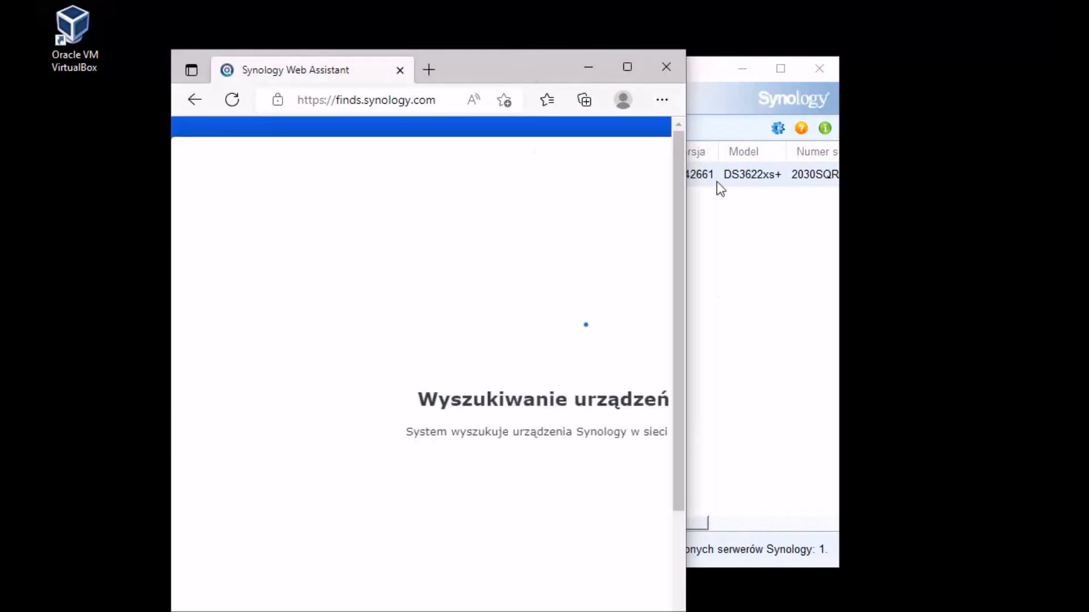
# Step: Enlarge the browser, retry the DiskStation search, and close Synology Assistant
pyautogui.moveTo(693, 53); pyautogui.dragTo(969, 57)
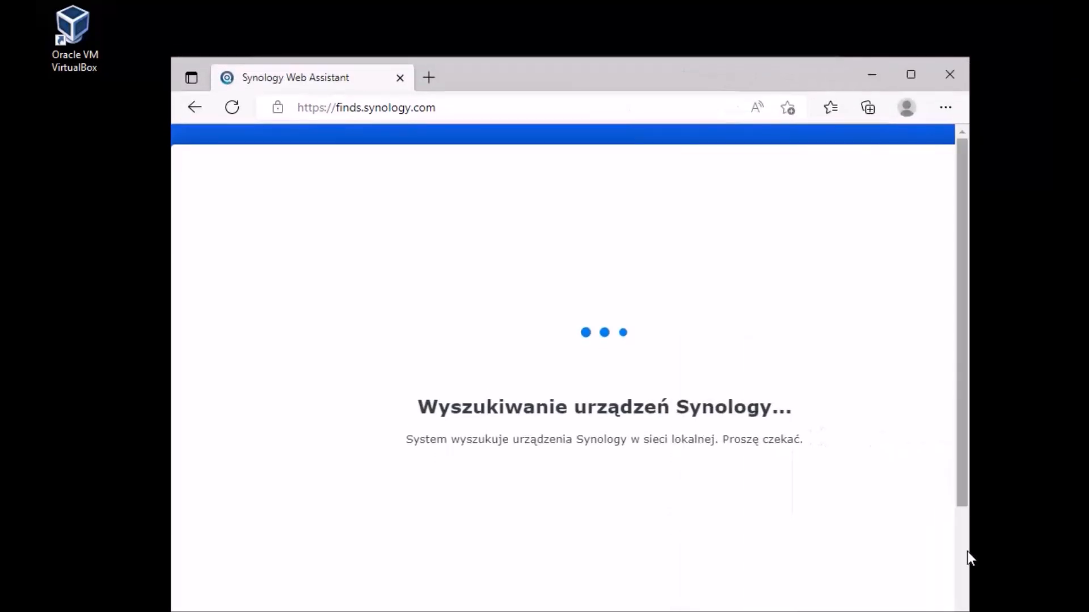
pyautogui.moveTo(969, 611); pyautogui.dragTo(991, 585)
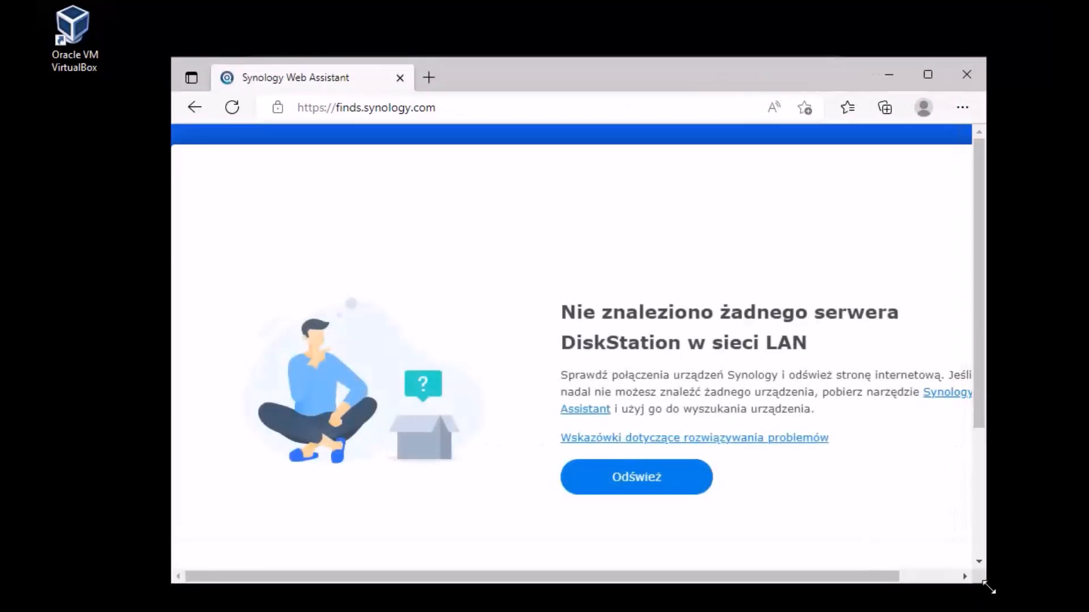
pyautogui.click(662, 494)
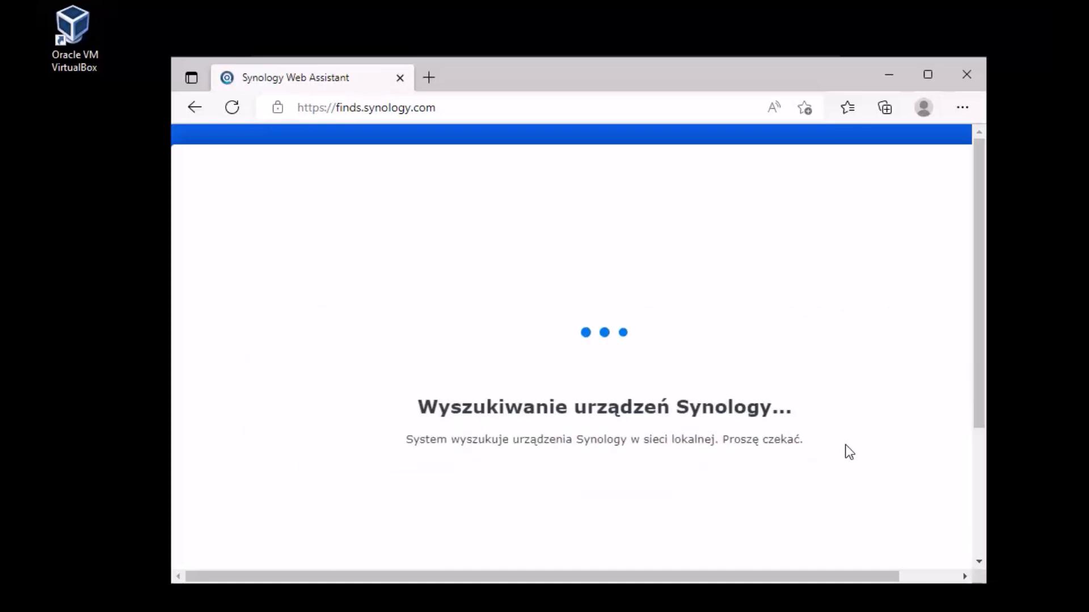
pyautogui.moveTo(671, 67); pyautogui.dragTo(715, 90)
pyautogui.click(624, 70)
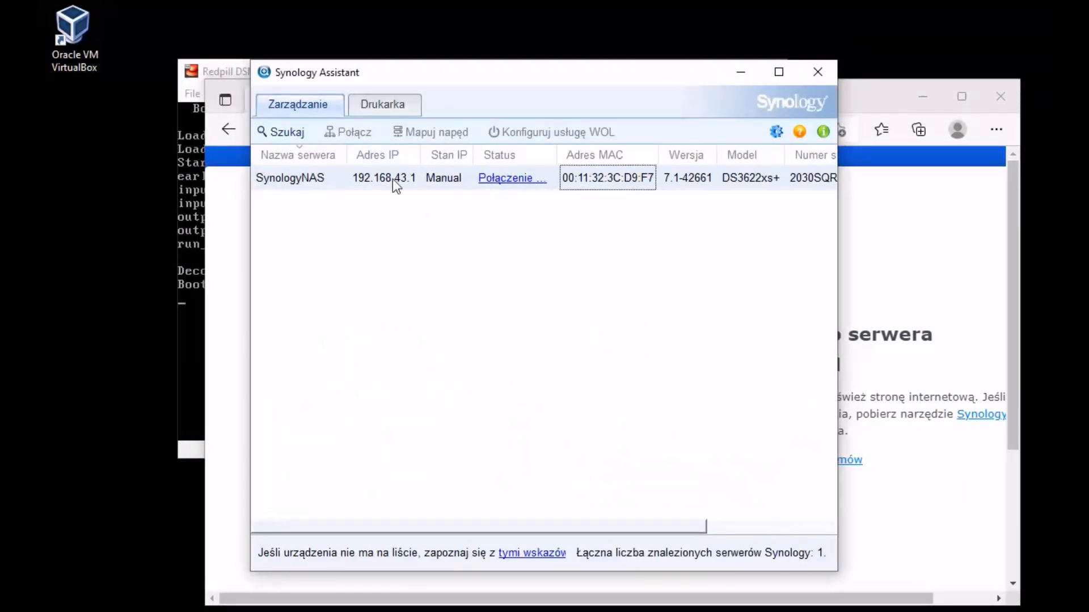
pyautogui.click(824, 73)
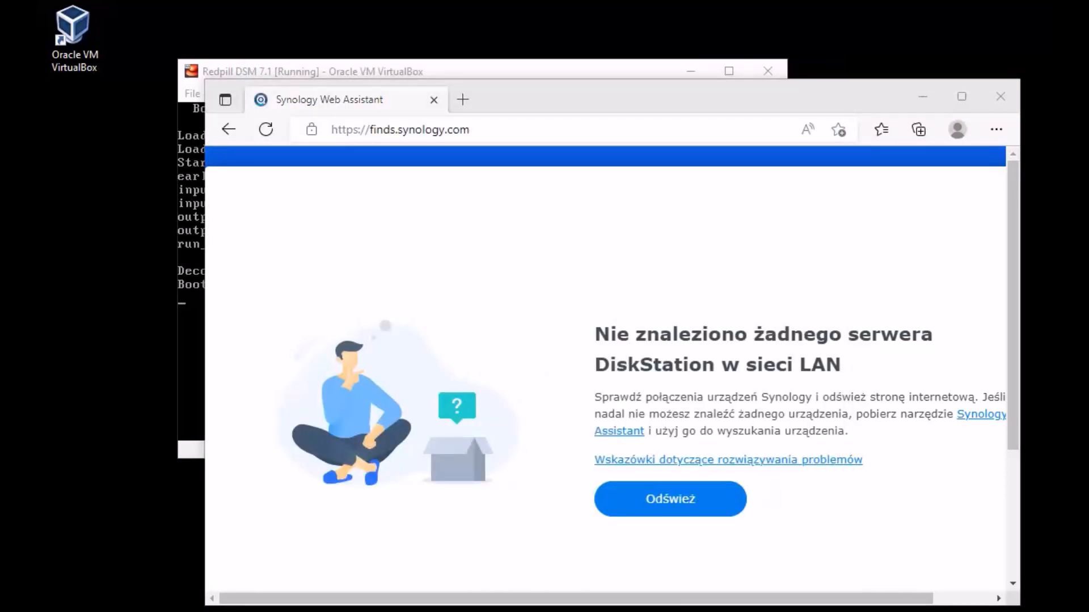
# Step: Rerun the Synology device search twice more, then close the Web Assistant browser
pyautogui.moveTo(595, 90); pyautogui.dragTo(498, 71)
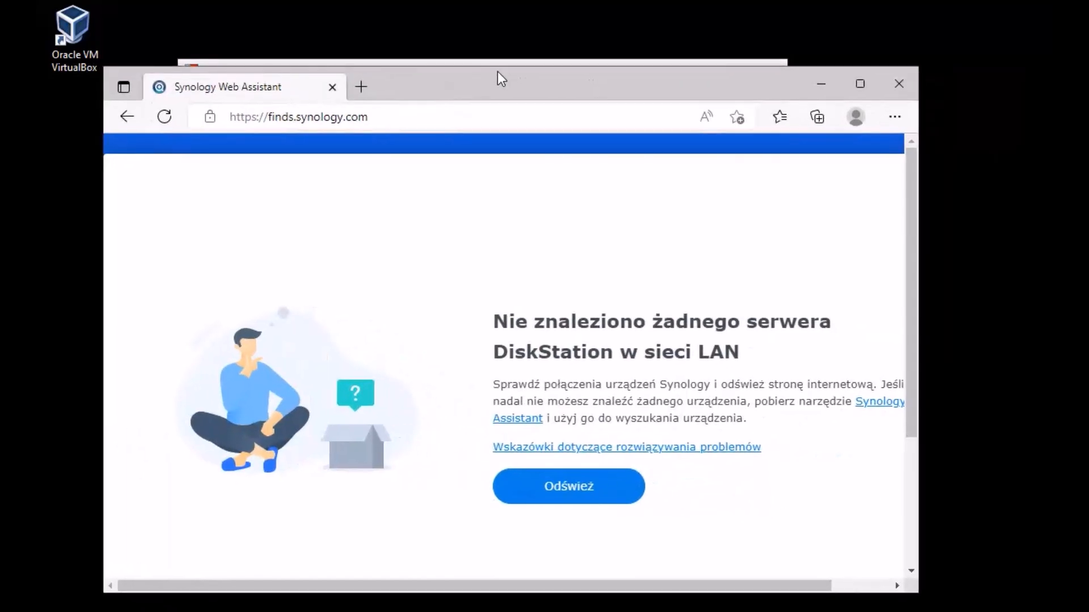
pyautogui.click(569, 493)
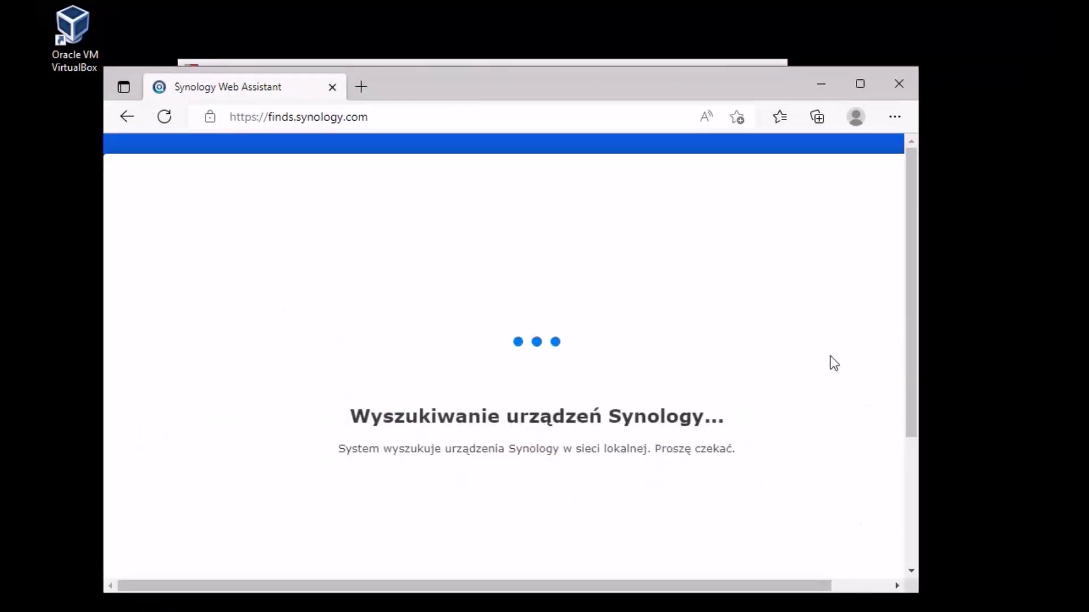
pyautogui.moveTo(712, 85); pyautogui.dragTo(702, 68)
pyautogui.moveTo(905, 586); pyautogui.dragTo(987, 595)
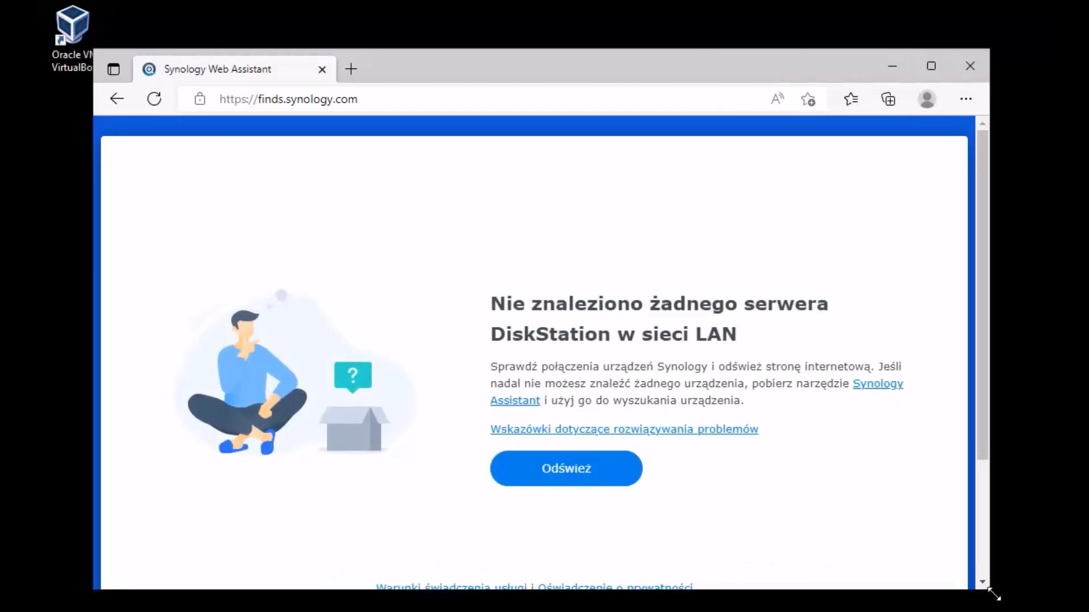
pyautogui.click(612, 473)
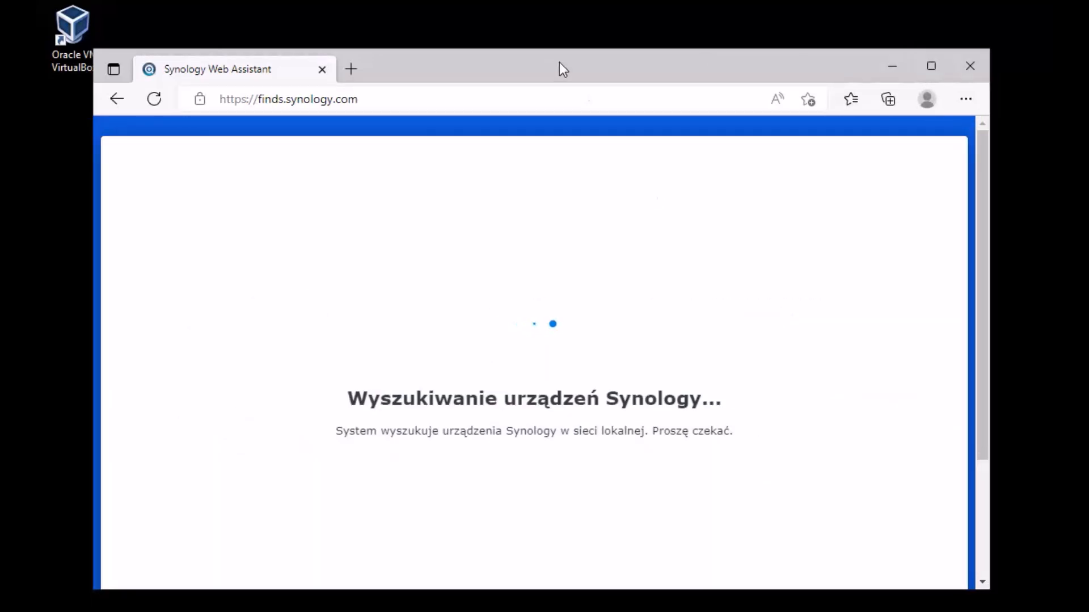
pyautogui.moveTo(559, 63); pyautogui.dragTo(563, 52)
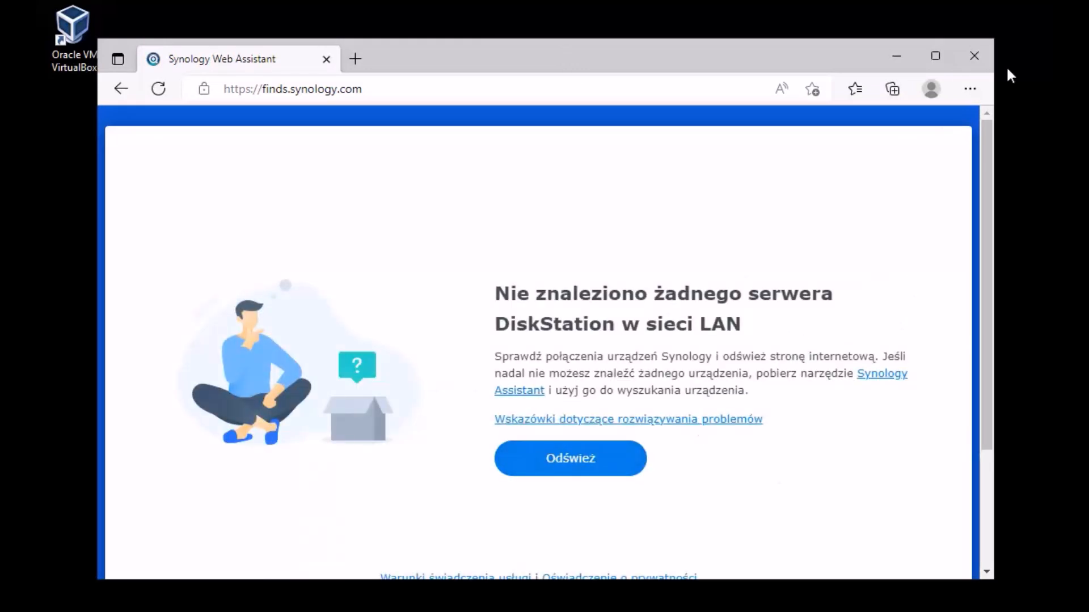
pyautogui.click(980, 55)
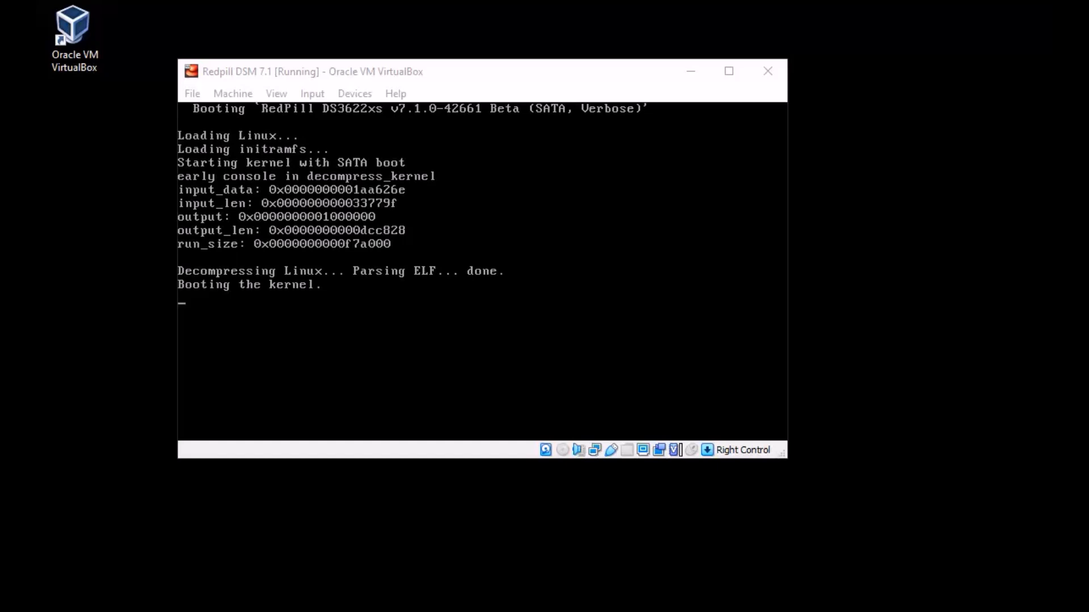
# Step: Relaunch Synology Assistant from the Start menu and move its window into view for the rescan
pyautogui.press('super')
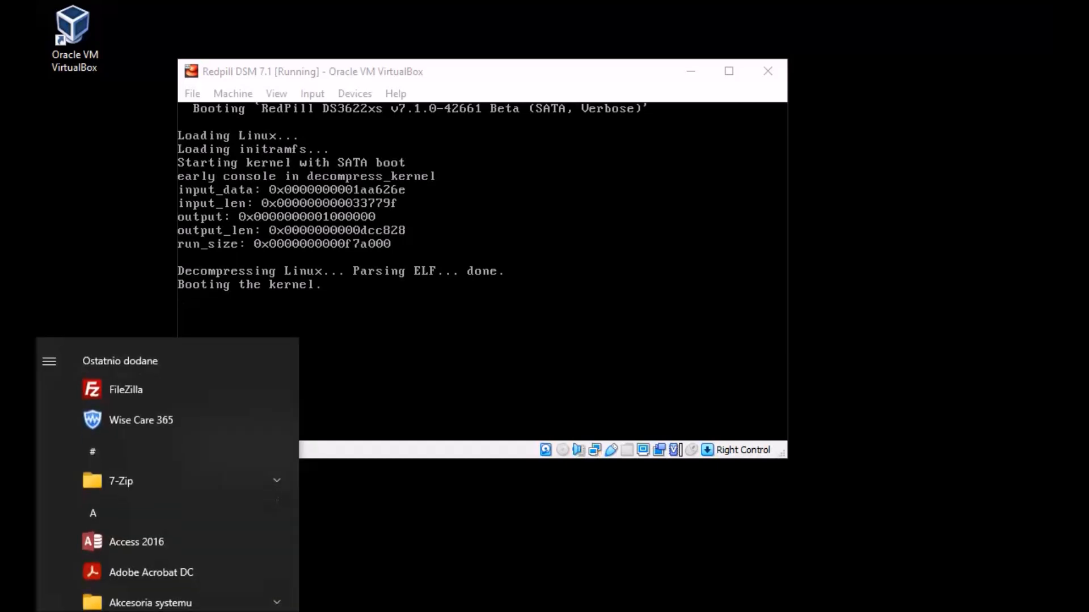
pyautogui.write('syn')
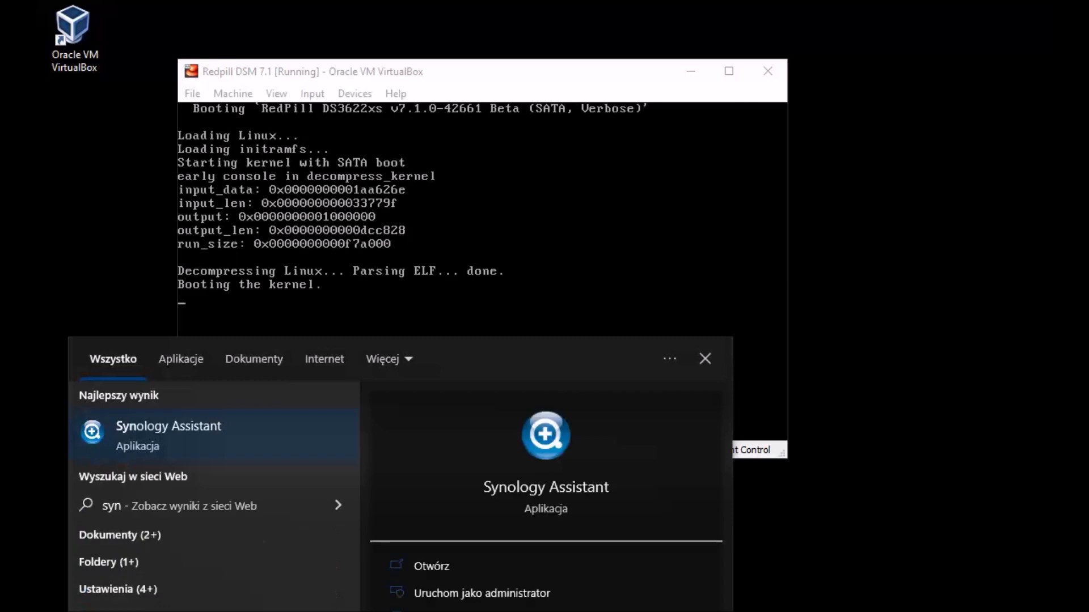
pyautogui.click(270, 433)
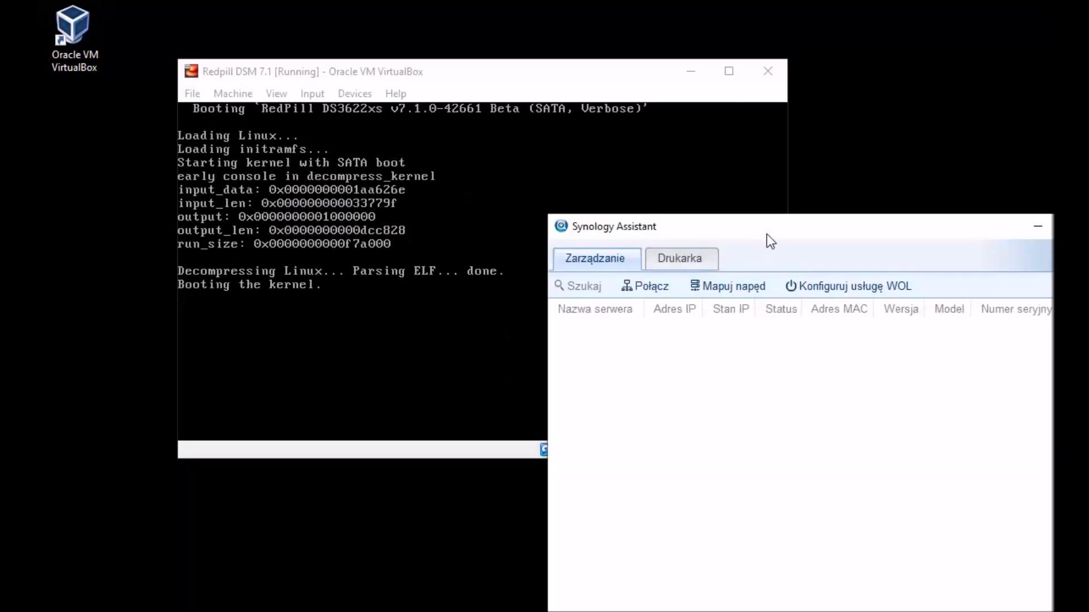
pyautogui.moveTo(770, 241)
pyautogui.mouseDown()
pyautogui.moveTo(525, 146)
pyautogui.moveTo(467, 97)
pyautogui.mouseUp()
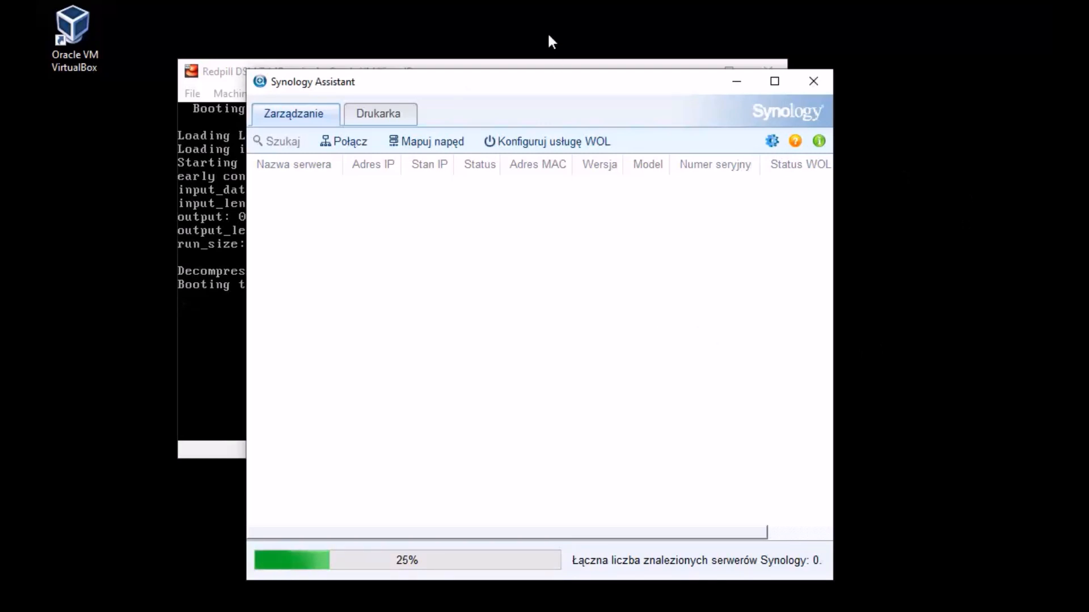
pyautogui.moveTo(553, 81); pyautogui.dragTo(688, 61)
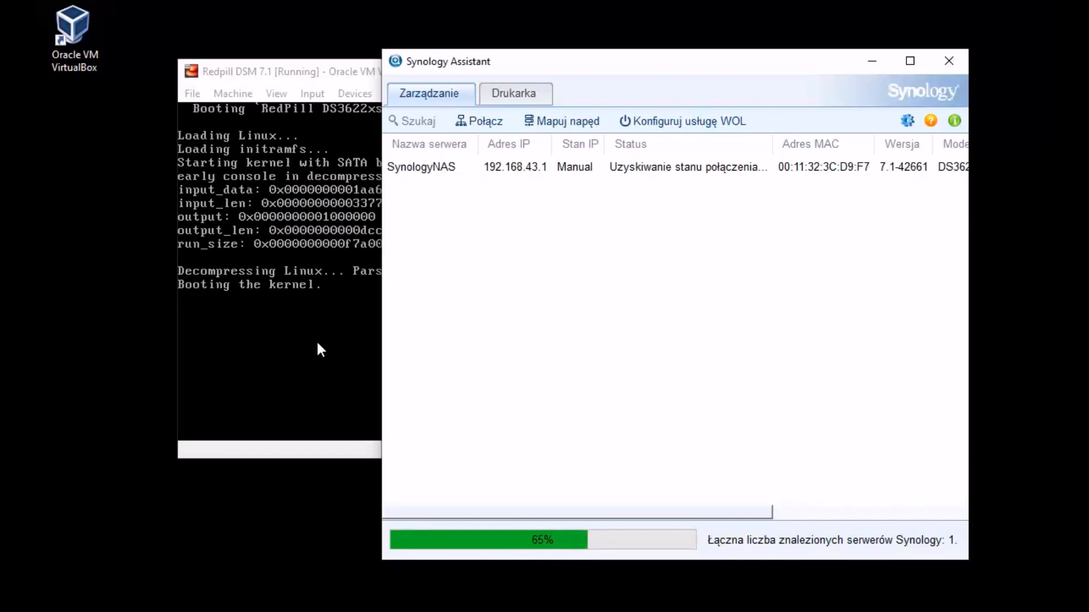
pyautogui.moveTo(784, 68); pyautogui.dragTo(696, 62)
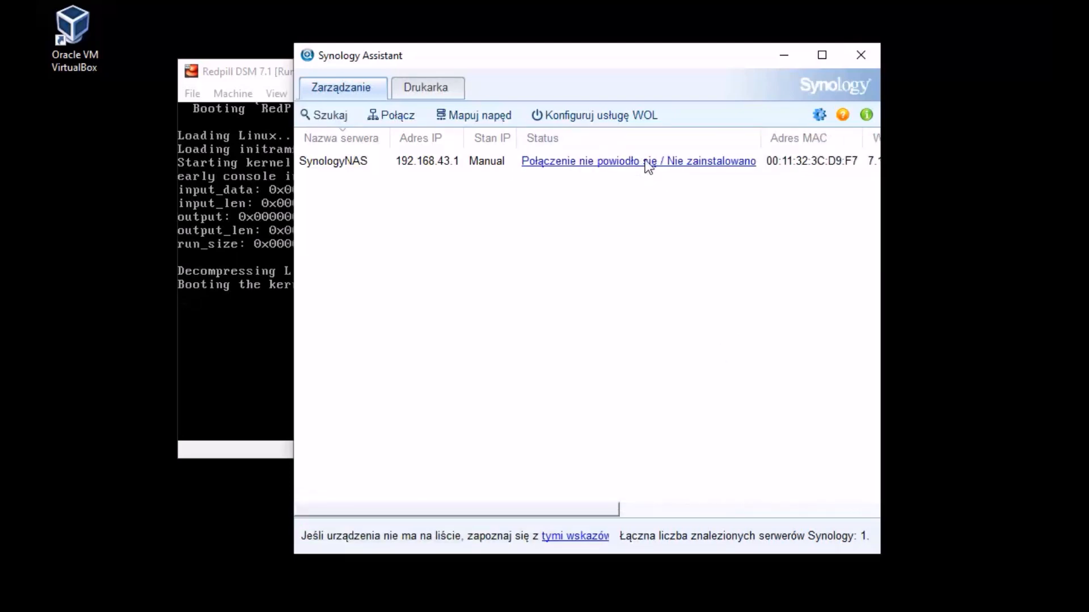
# Step: Run the Konfiguracja wizard with manual IP 192.168.43.1, mask 255.255.255.0, gateway and DNS 192.168.43.78
pyautogui.click(648, 162)
pyautogui.click(772, 404)
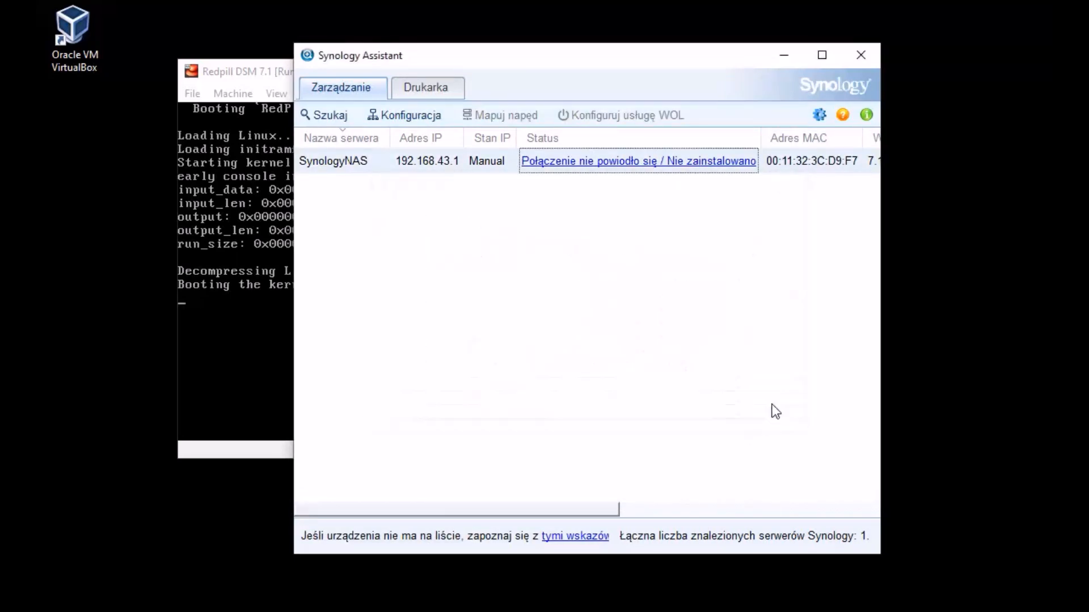
pyautogui.click(426, 115)
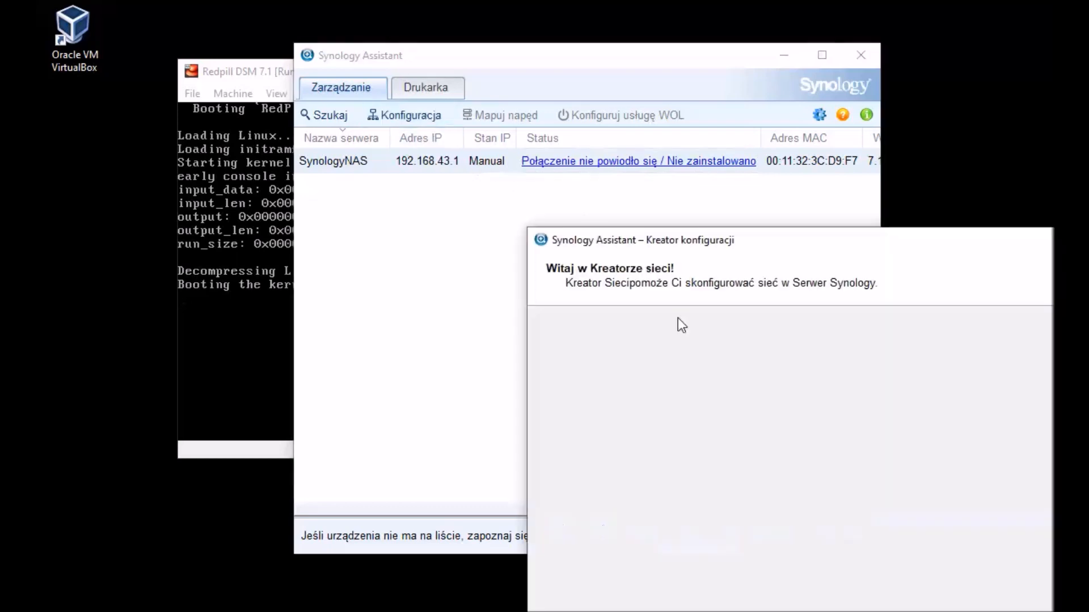
pyautogui.moveTo(699, 246); pyautogui.dragTo(414, 122)
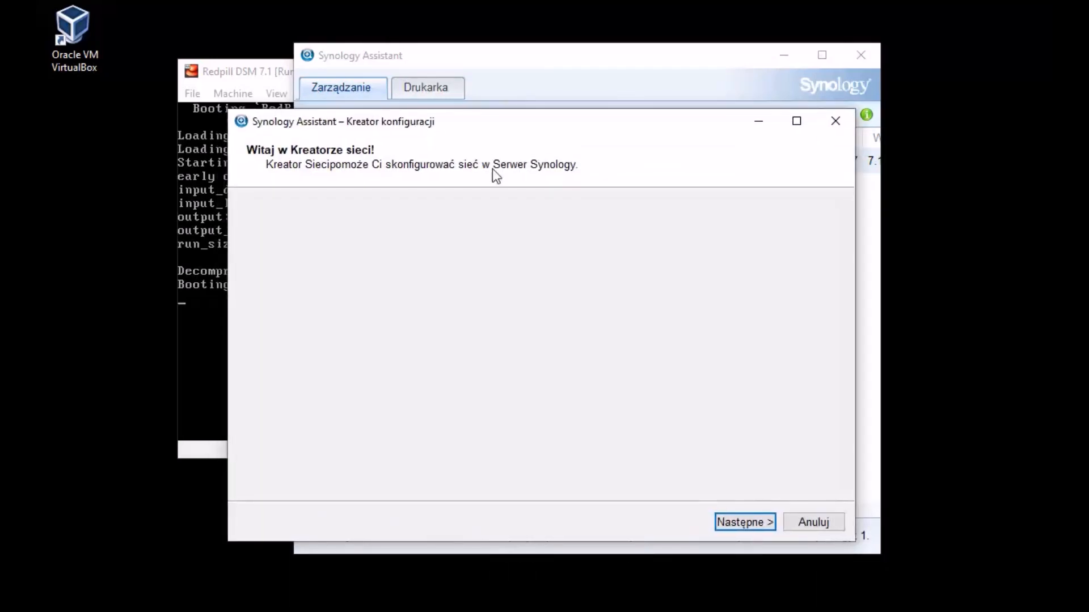
pyautogui.click(756, 521)
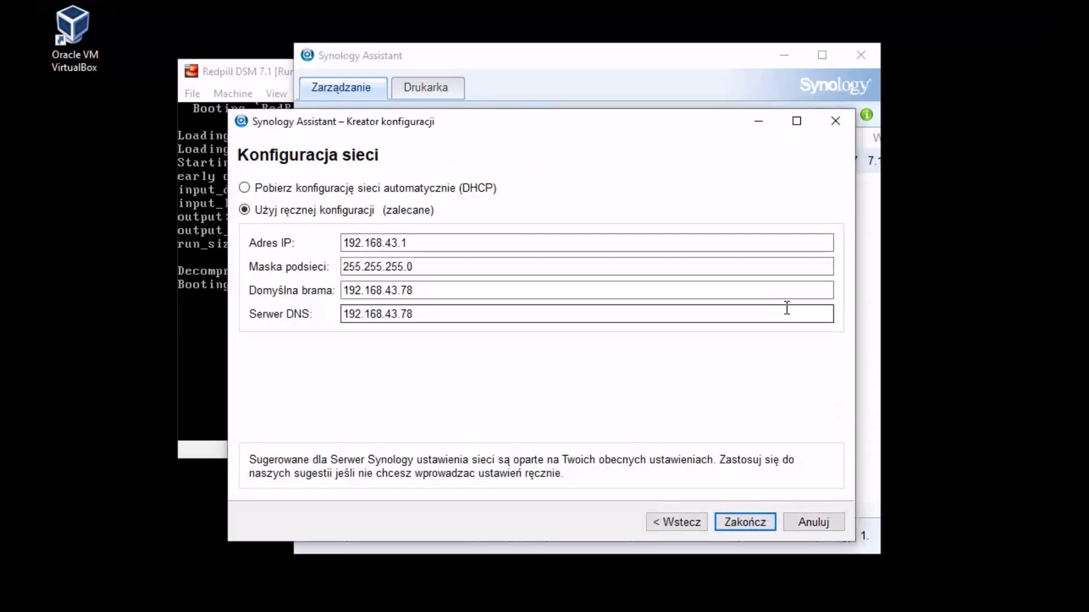
pyautogui.click(280, 193)
pyautogui.click(745, 522)
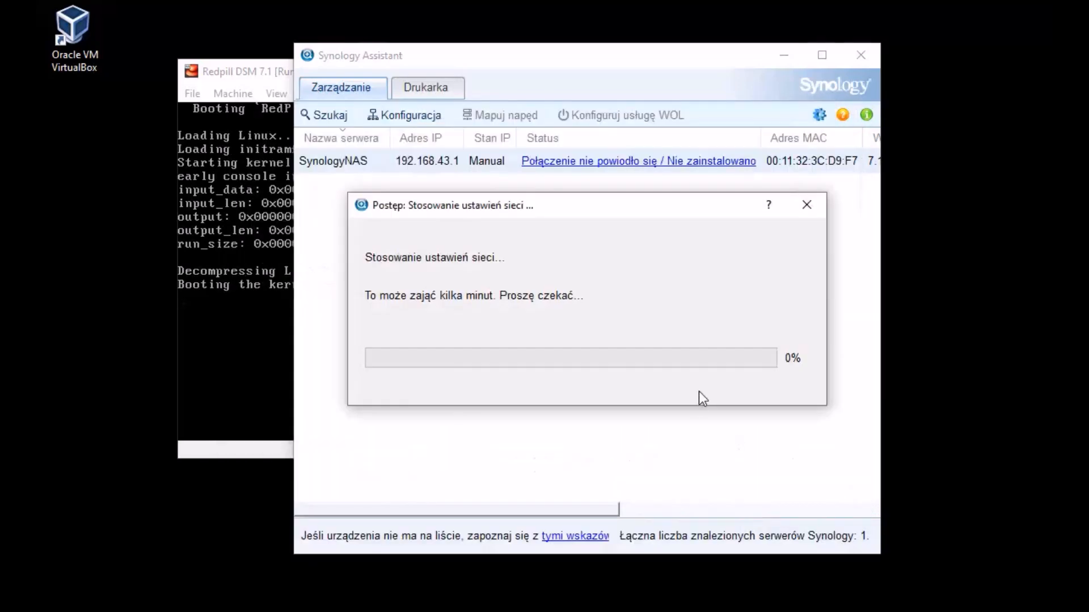
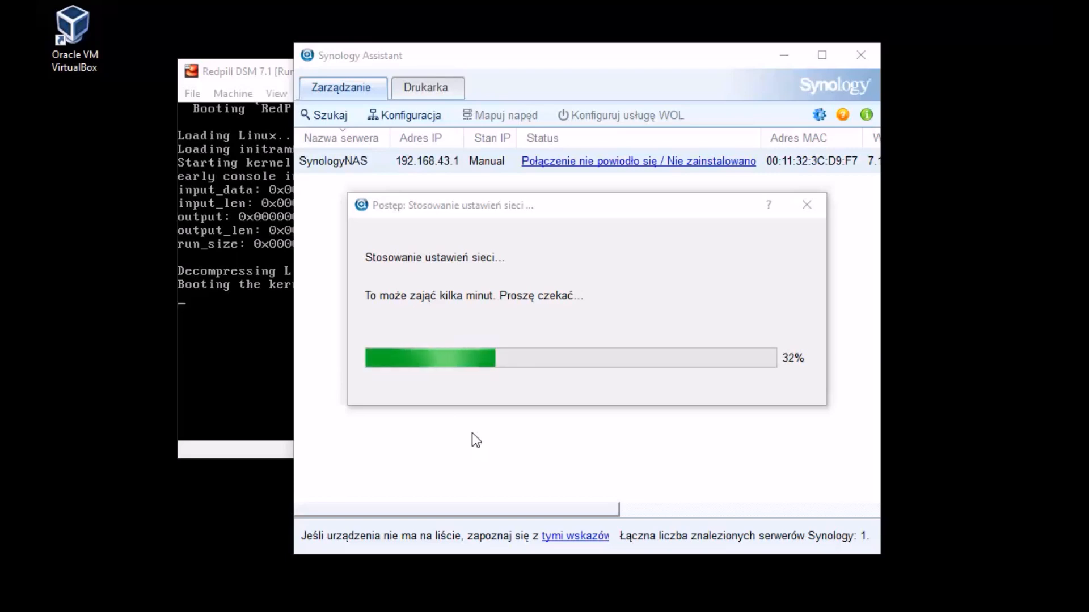
# Step: Acknowledge the network-settings notice so Synology Assistant rescans and finds the NAS at 192.168.43.95
pyautogui.click(661, 335)
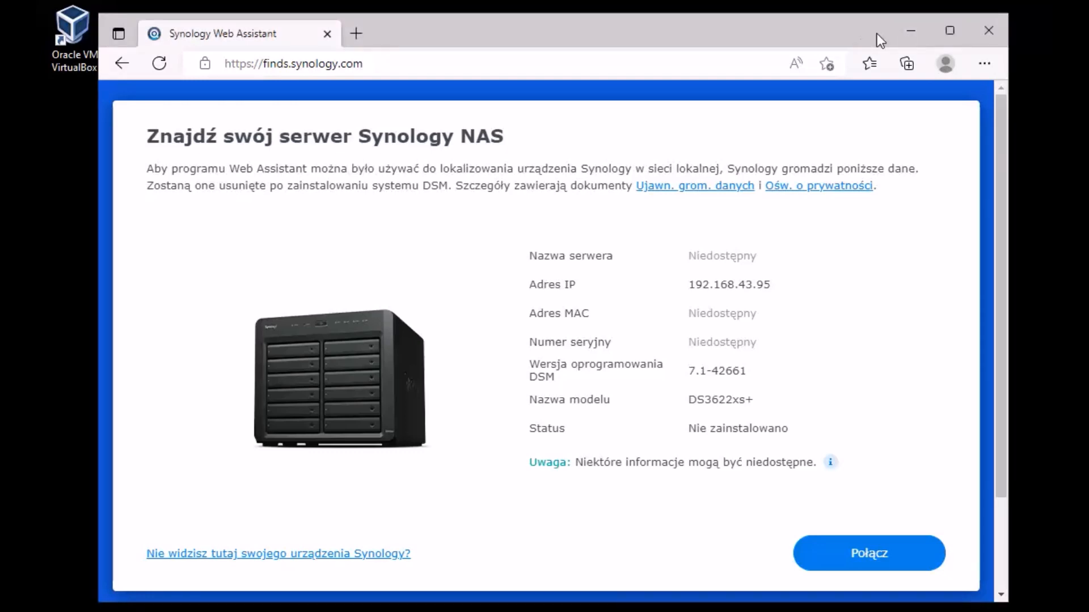
# Step: Minimize Edge to reveal Synology Assistant's list with SynologyNAS at 192.168.43.95
pyautogui.click(907, 32)
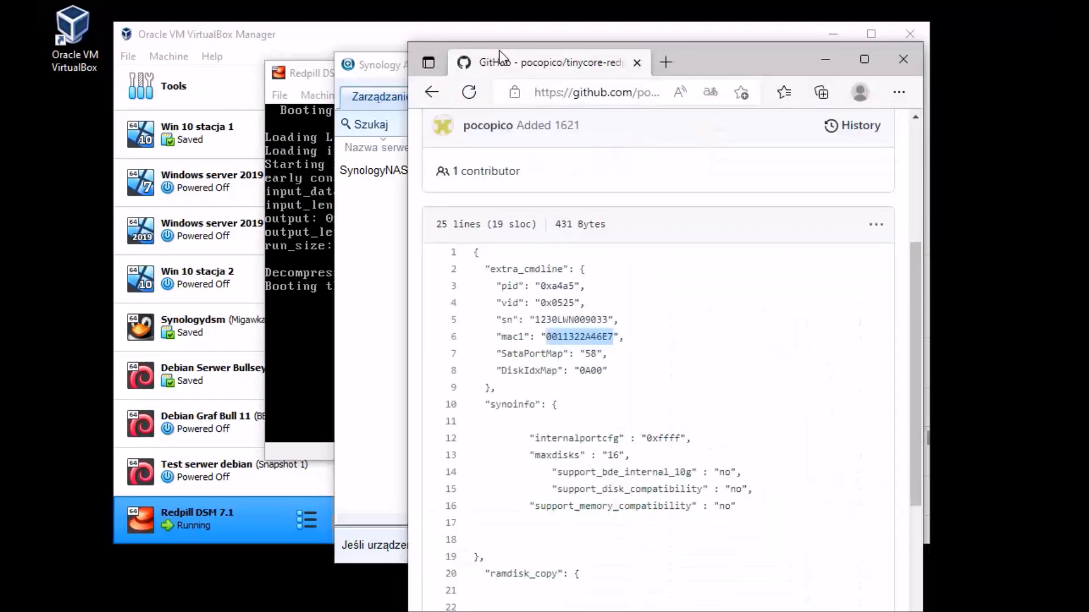
# Step: Place the GitHub loader config beside the server list and select mac1 value 0011322A46E7
pyautogui.moveTo(499, 50); pyautogui.dragTo(213, 46)
pyautogui.click(282, 308)
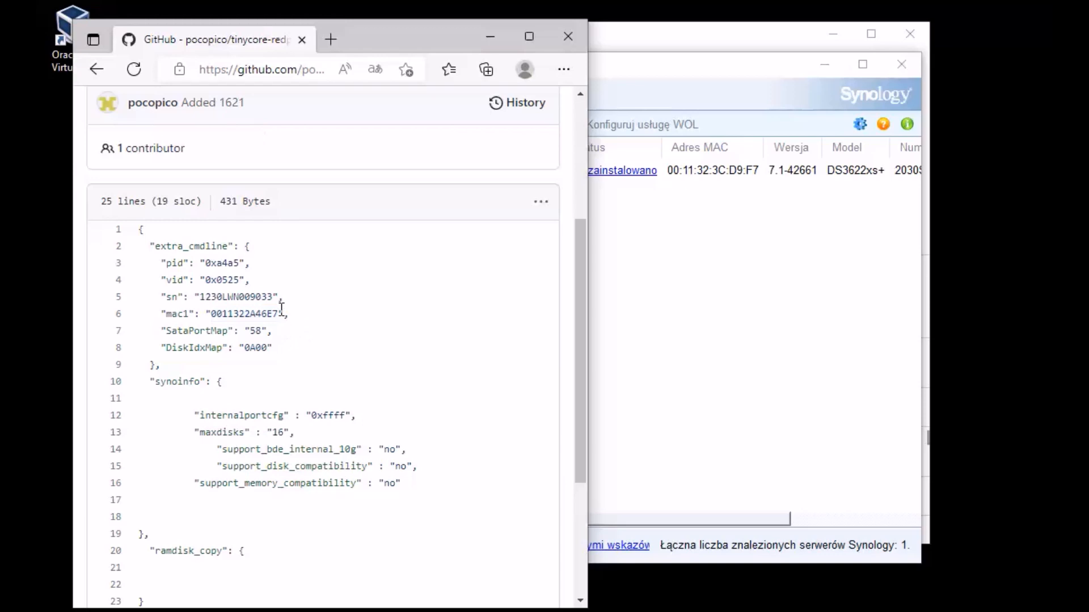
pyautogui.moveTo(278, 313); pyautogui.dragTo(211, 315)
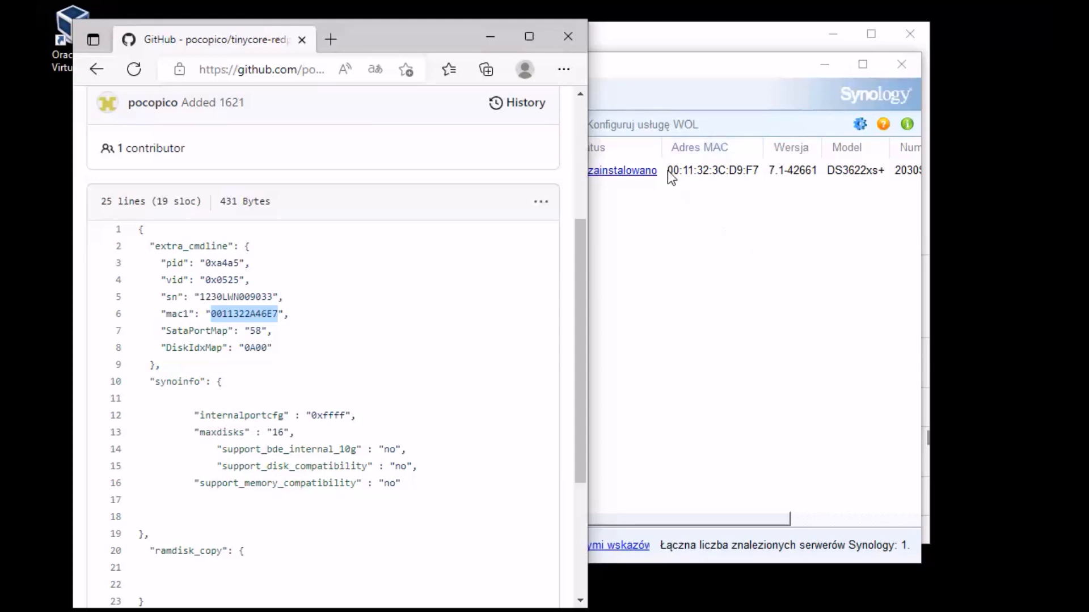
# Step: Check the Redpill DSM 7.1 network adapter's MAC address 0011323CD9F7 in VirtualBox settings
pyautogui.click(492, 39)
pyautogui.click(267, 39)
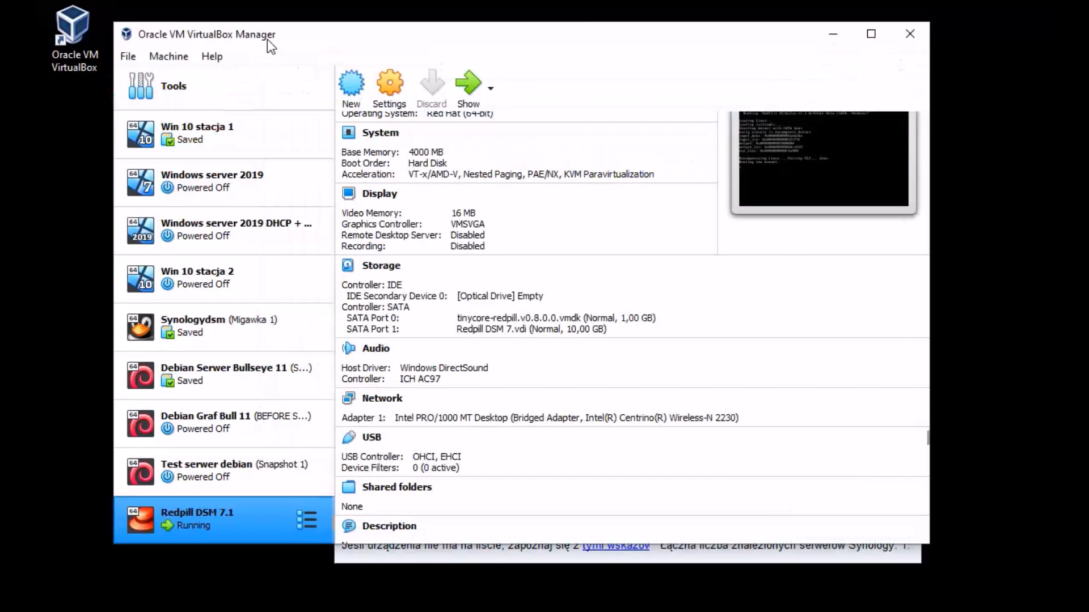
pyautogui.click(394, 92)
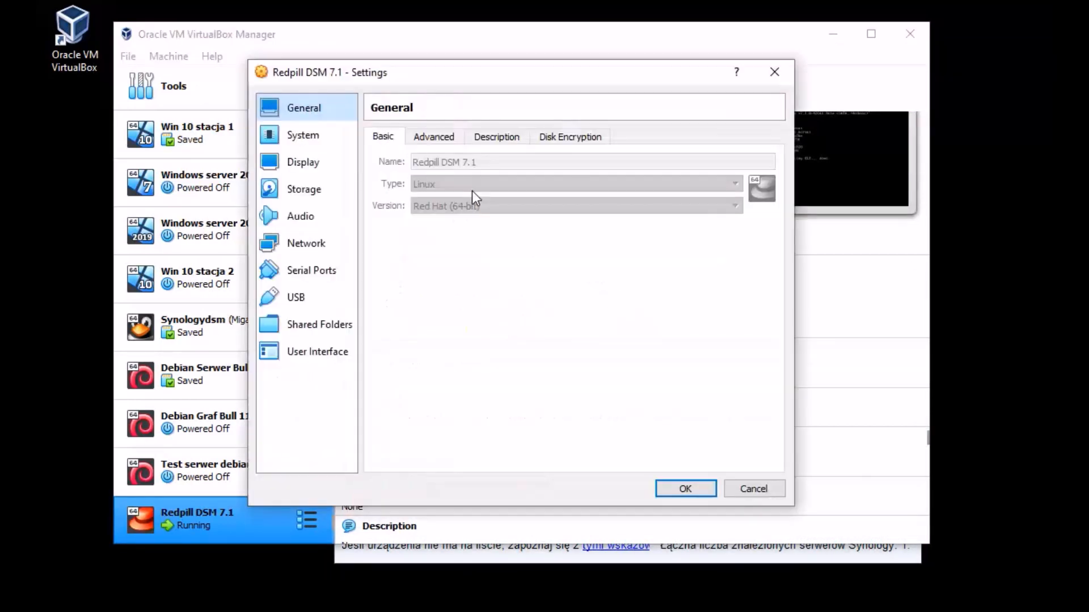
pyautogui.click(305, 244)
pyautogui.click(415, 224)
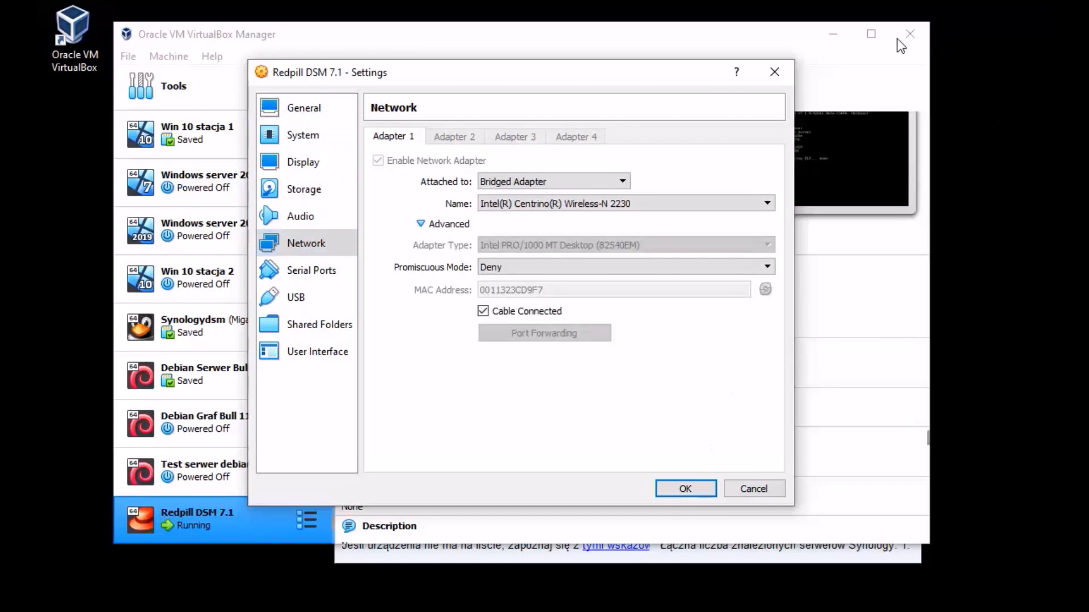
pyautogui.click(700, 492)
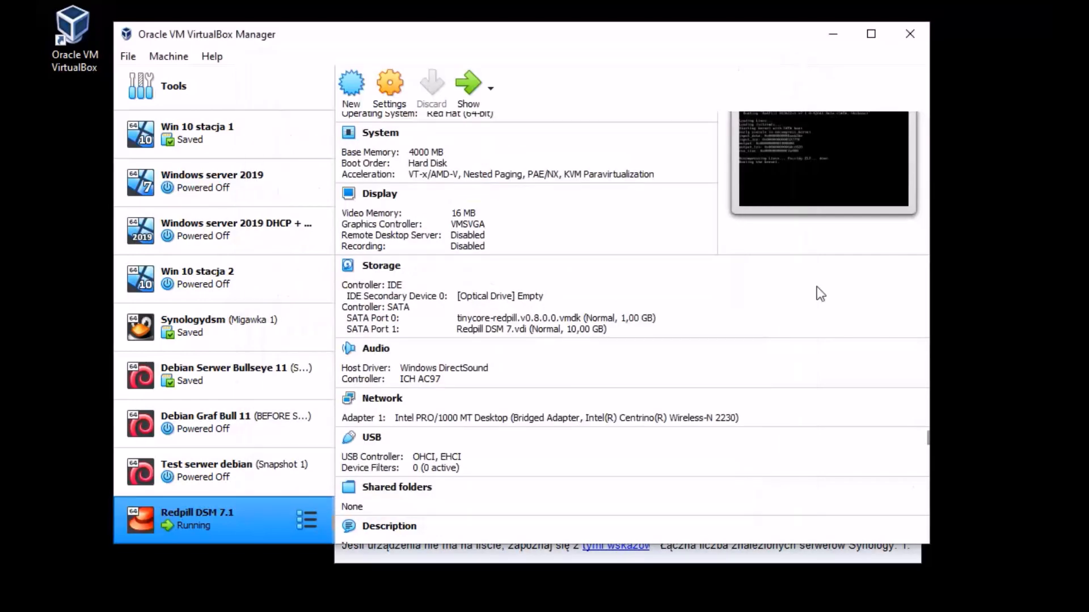
# Step: Minimize VirtualBox and reposition the Synology Assistant and browser windows
pyautogui.click(832, 35)
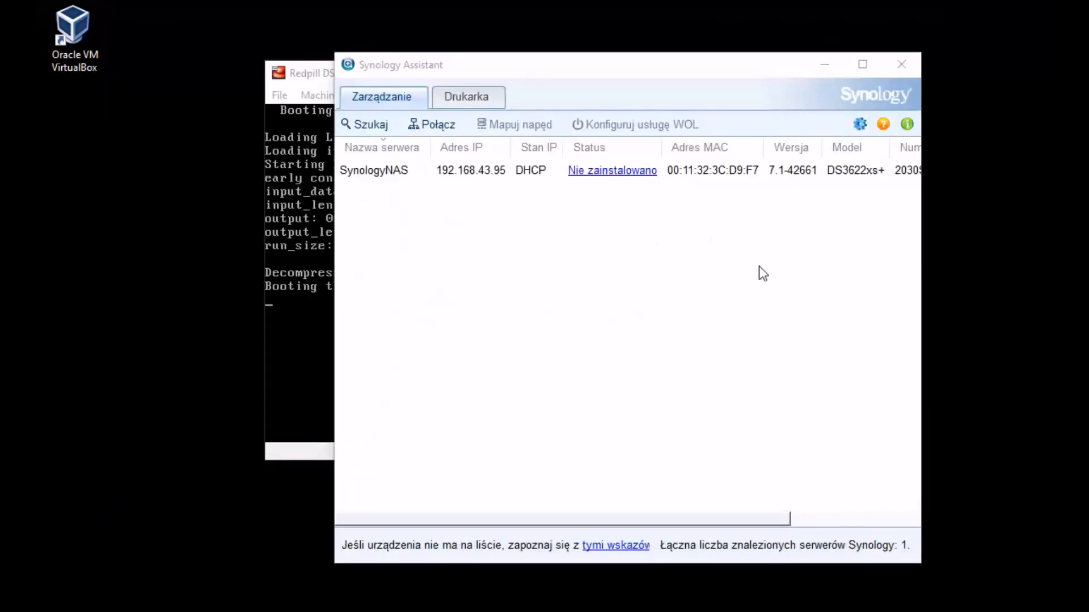
pyautogui.moveTo(612, 67); pyautogui.dragTo(661, 50)
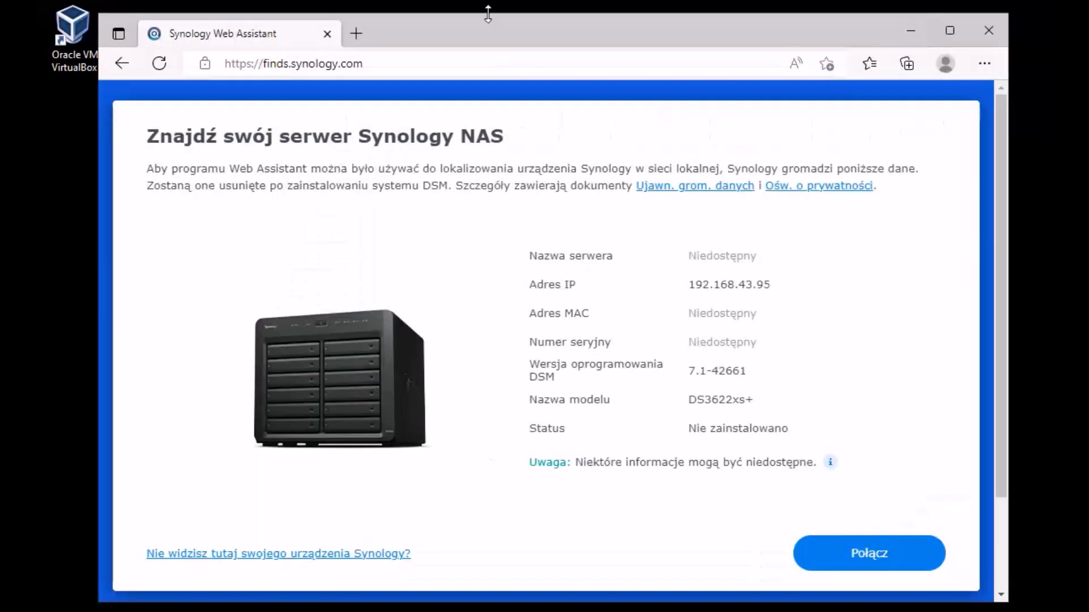
pyautogui.moveTo(485, 32); pyautogui.dragTo(462, 31)
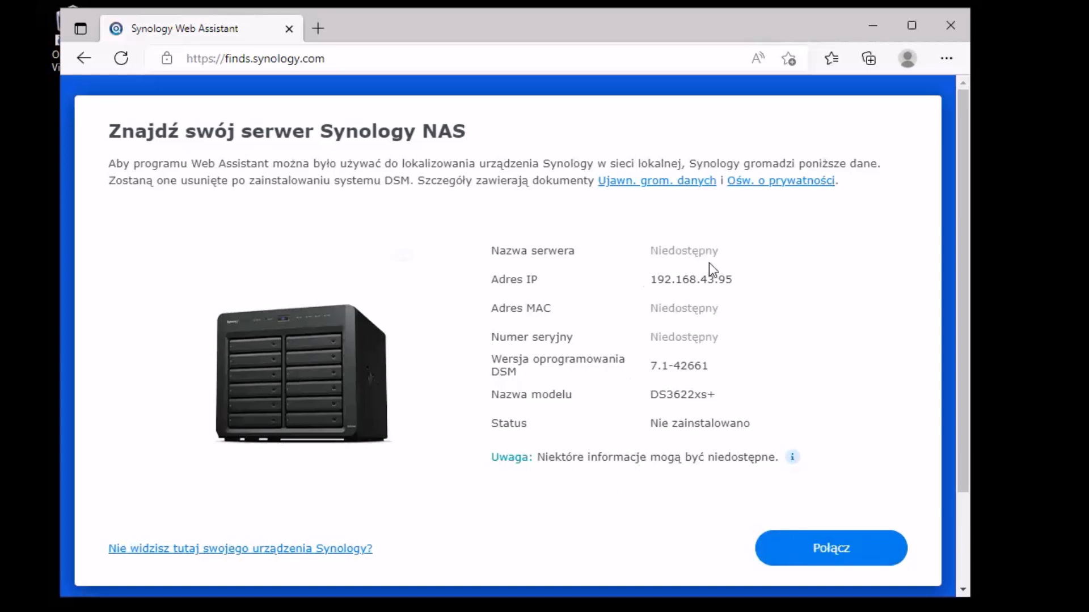
# Step: Connect to the discovered NAS and accept the EULA
pyautogui.click(837, 547)
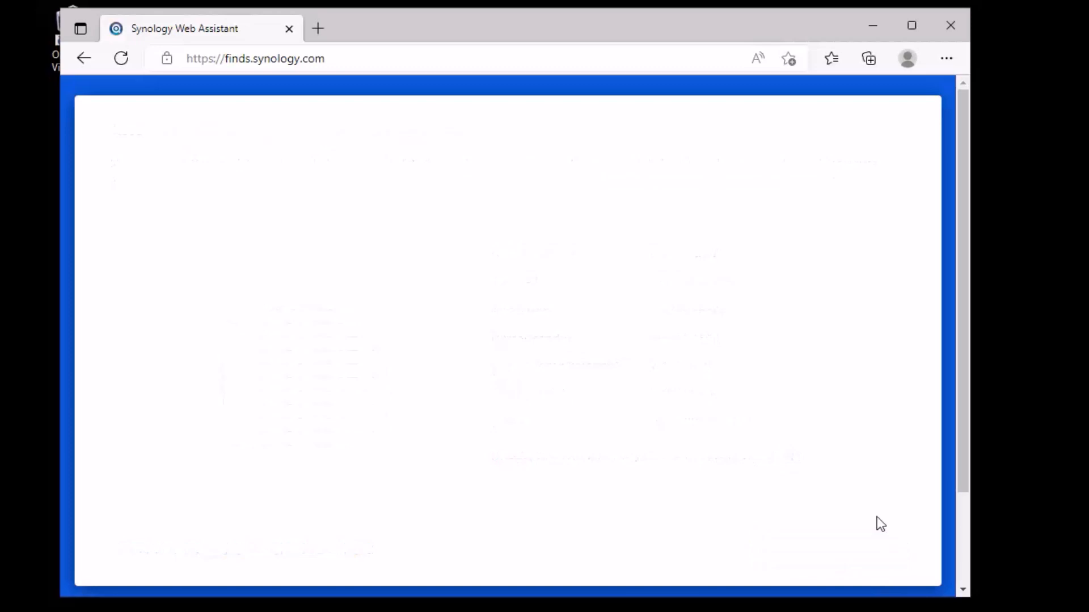
pyautogui.scroll(-5, 806, 344)
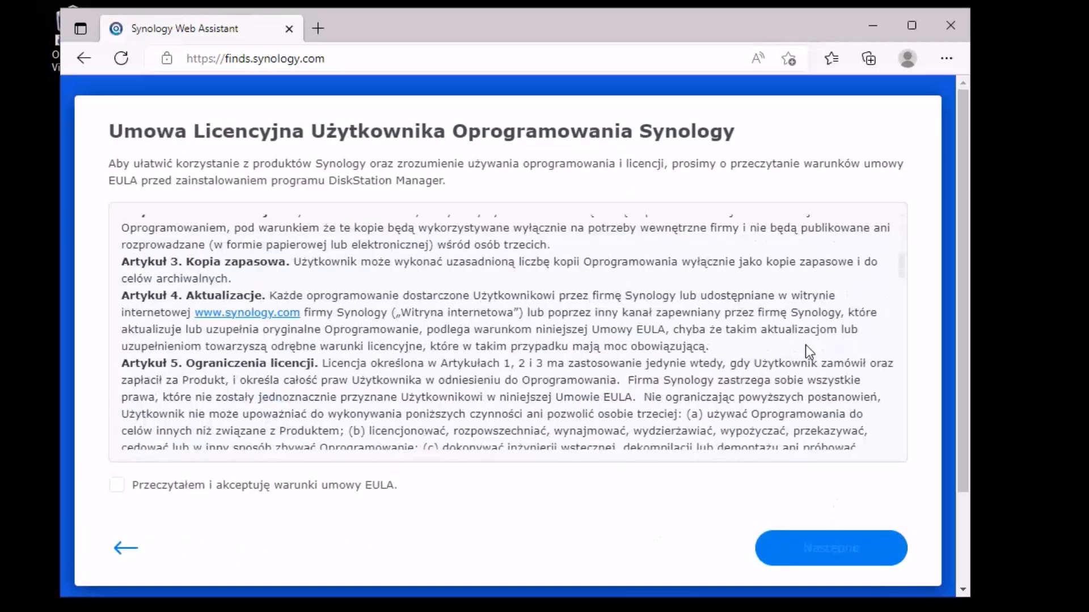
pyautogui.scroll(-15, 805, 344)
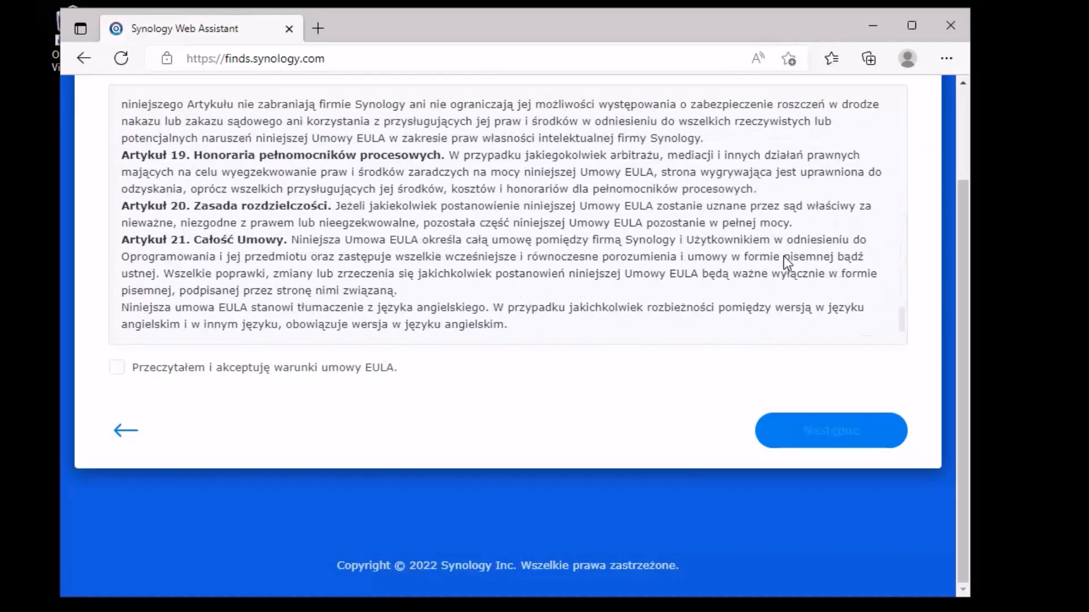
pyautogui.click(126, 366)
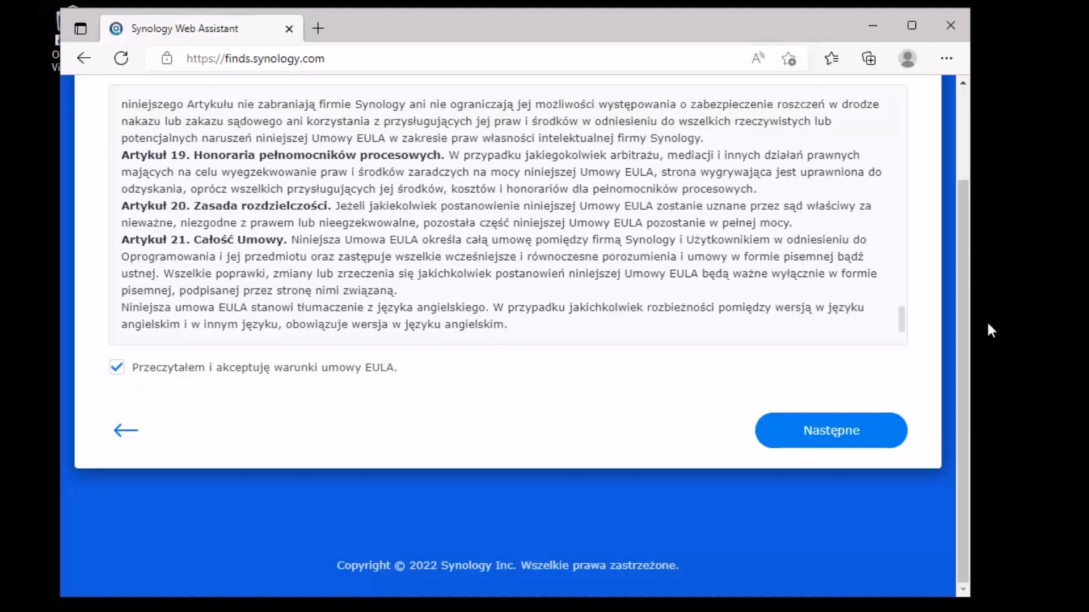
pyautogui.moveTo(965, 353); pyautogui.dragTo(975, 230)
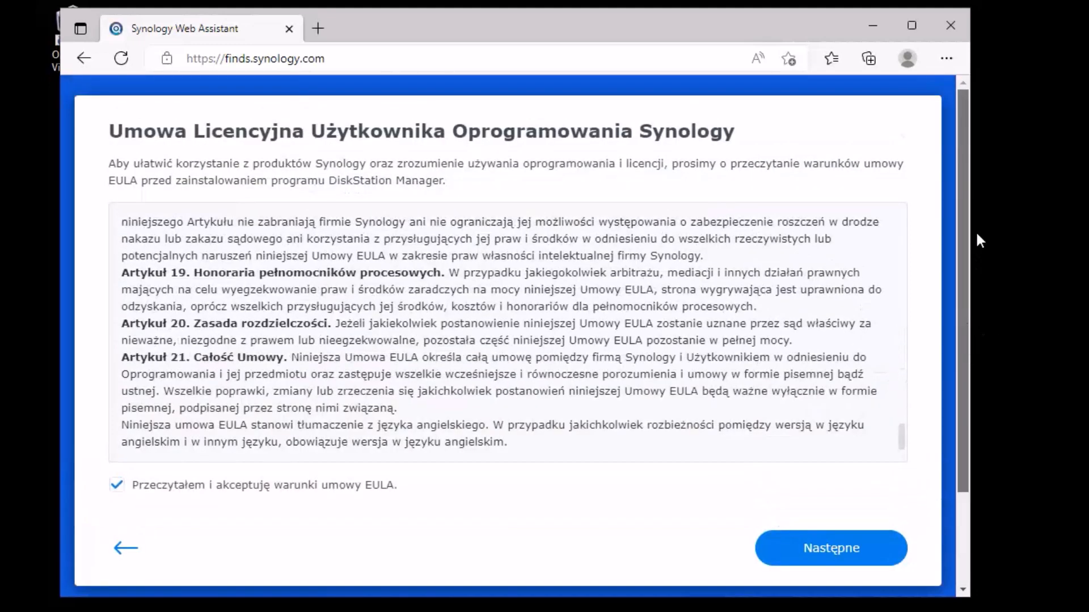
pyautogui.click(851, 559)
# Step: Accept the privacy statement and choose Zainstaluj to begin installing DSM
pyautogui.scroll(-10, 477, 309)
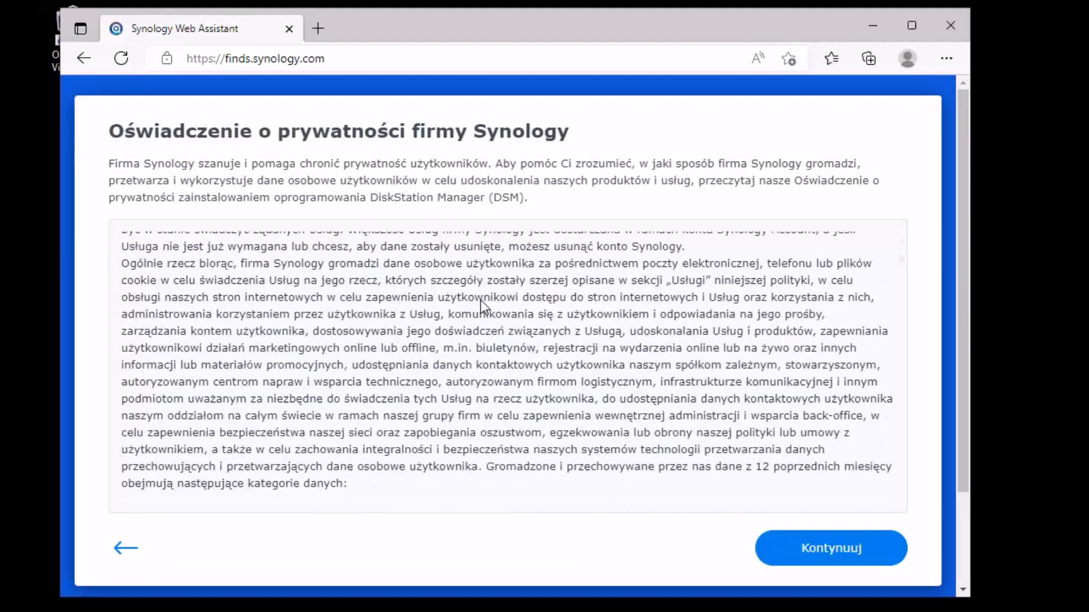
pyautogui.scroll(-5, 859, 498)
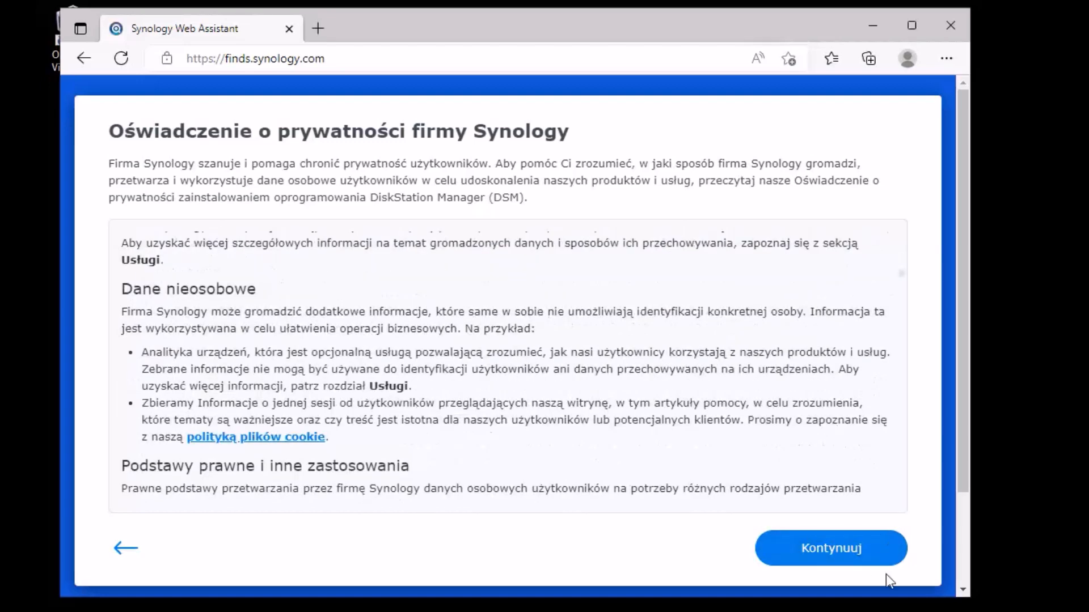
pyautogui.click(851, 556)
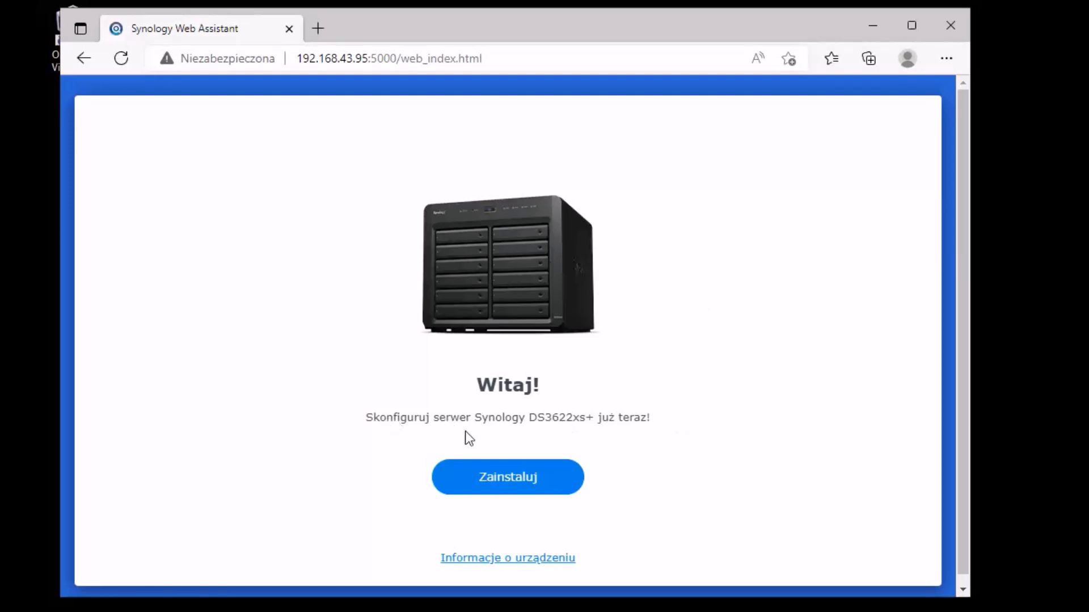
pyautogui.scroll(-1, 554, 517)
pyautogui.click(515, 481)
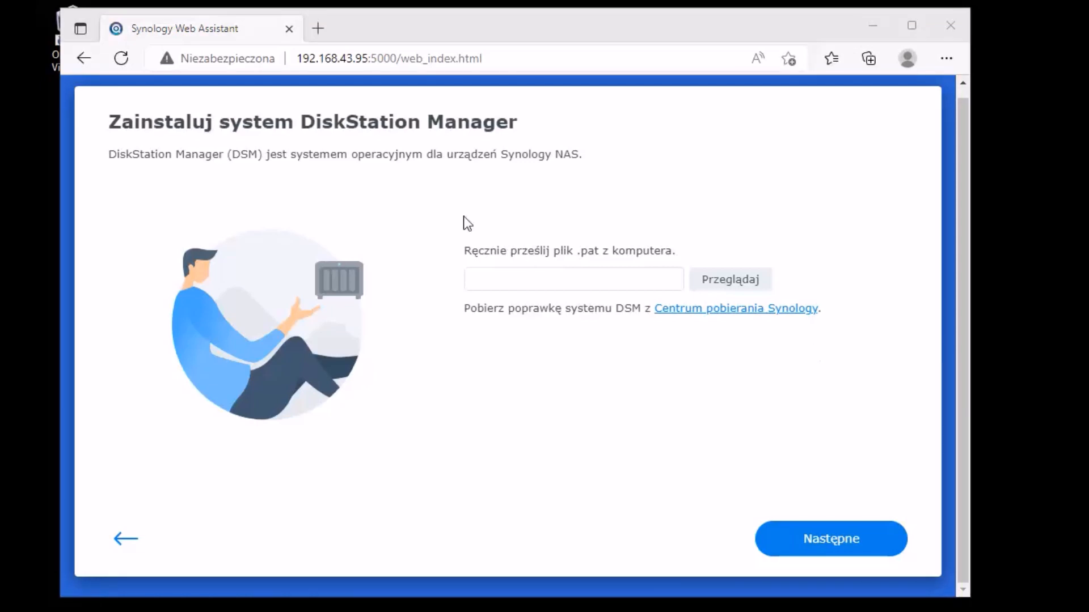
# Step: Search Bing for 'synology DSM 7.1 download' in a new tab and open Synology's DSM 7.1 page
pyautogui.click(319, 29)
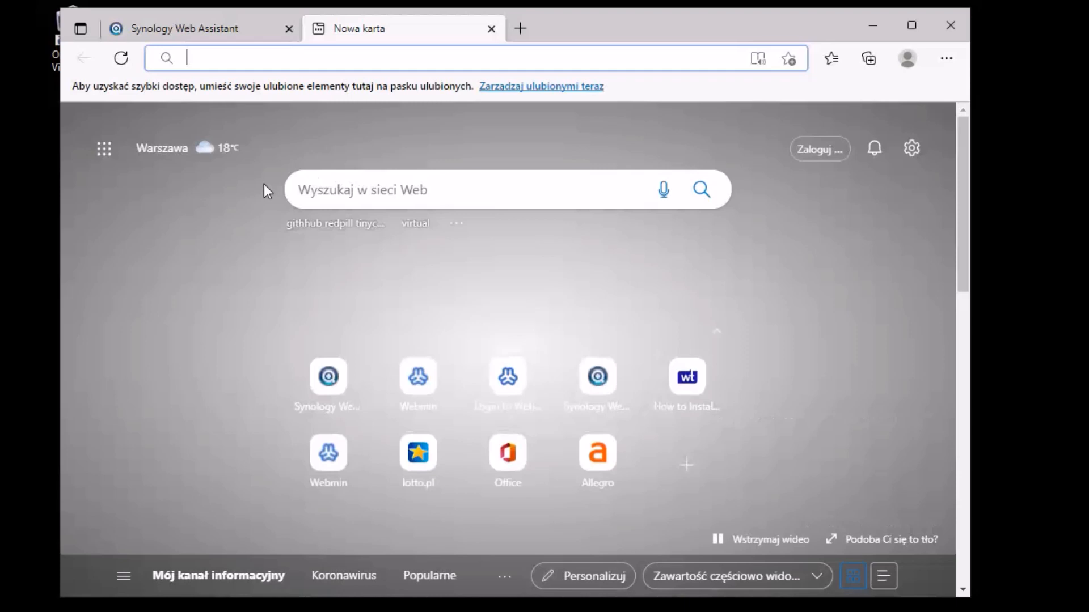
pyautogui.write('synology')
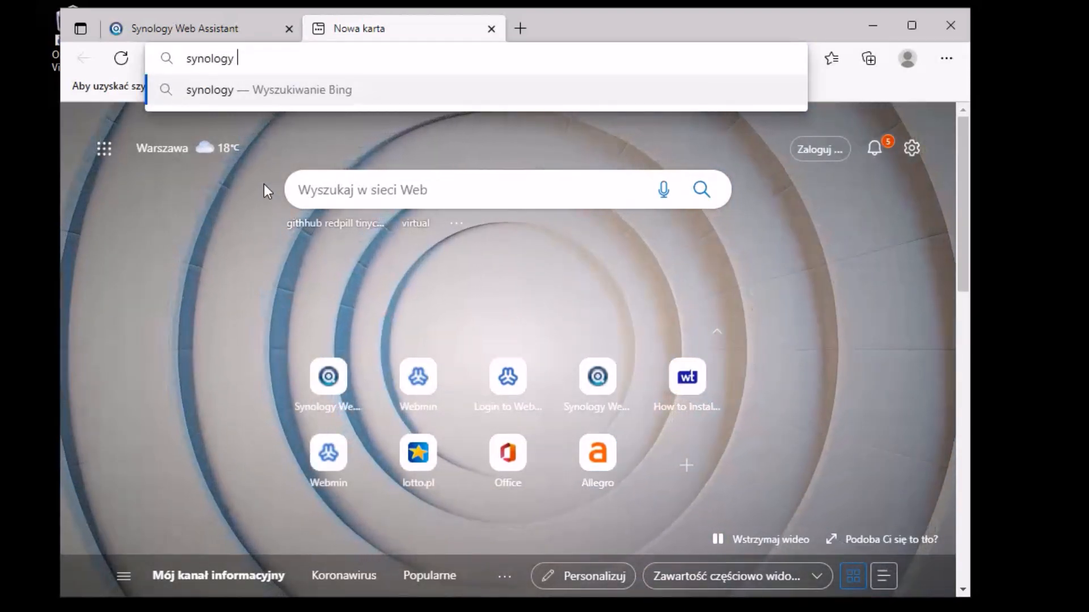
pyautogui.write(' DSM 7.1')
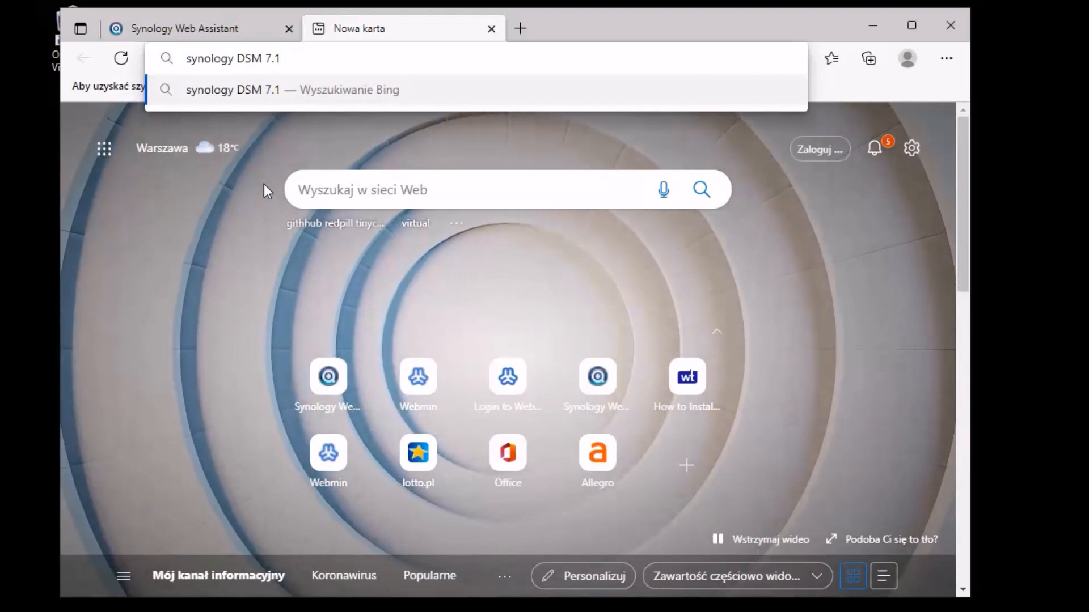
pyautogui.write(' download')
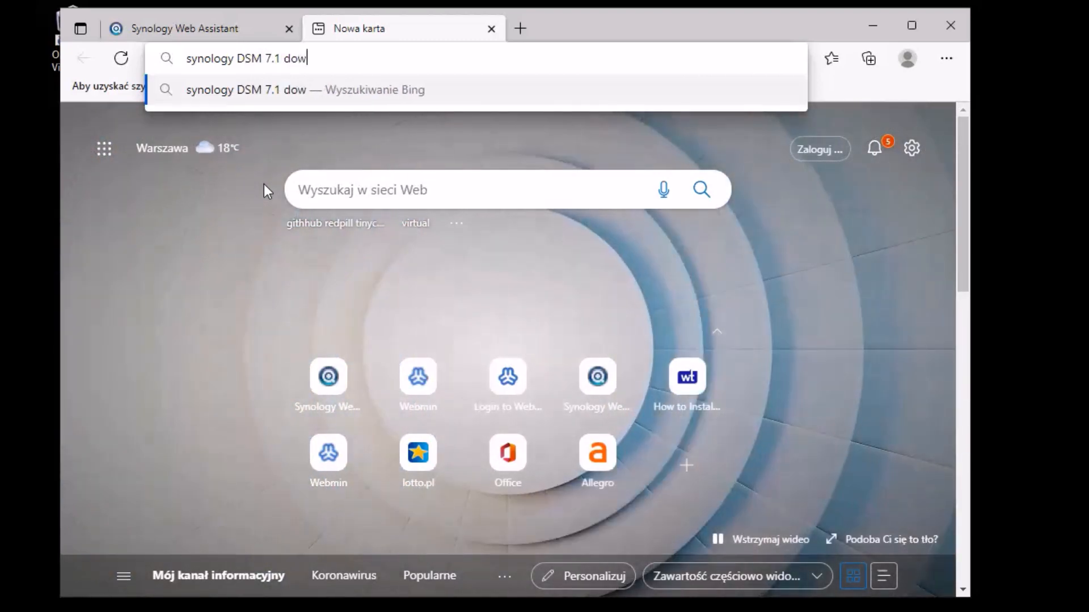
pyautogui.press('Return')
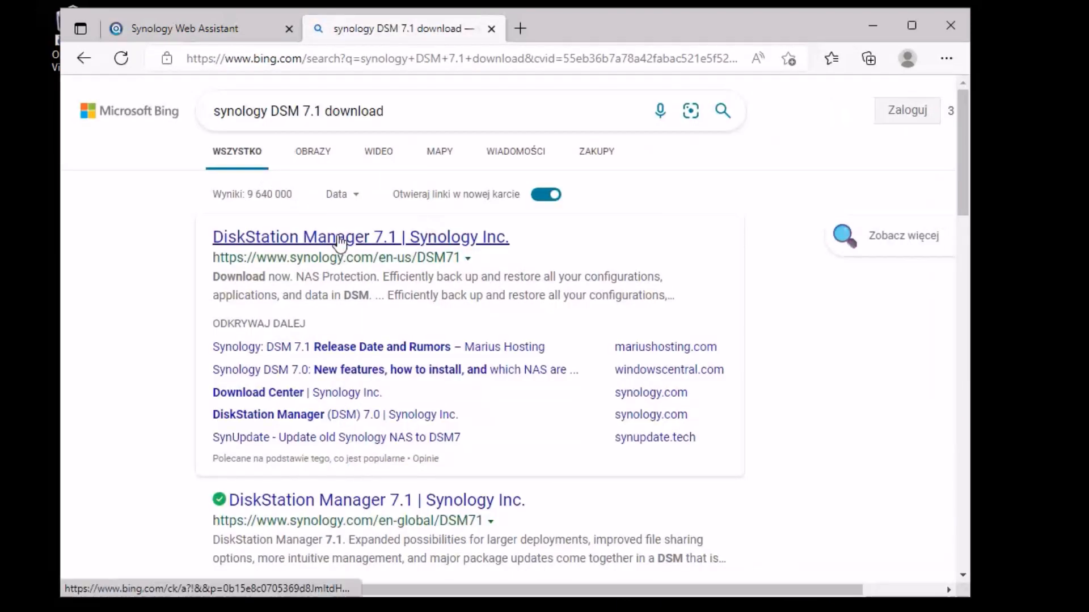
pyautogui.click(339, 241)
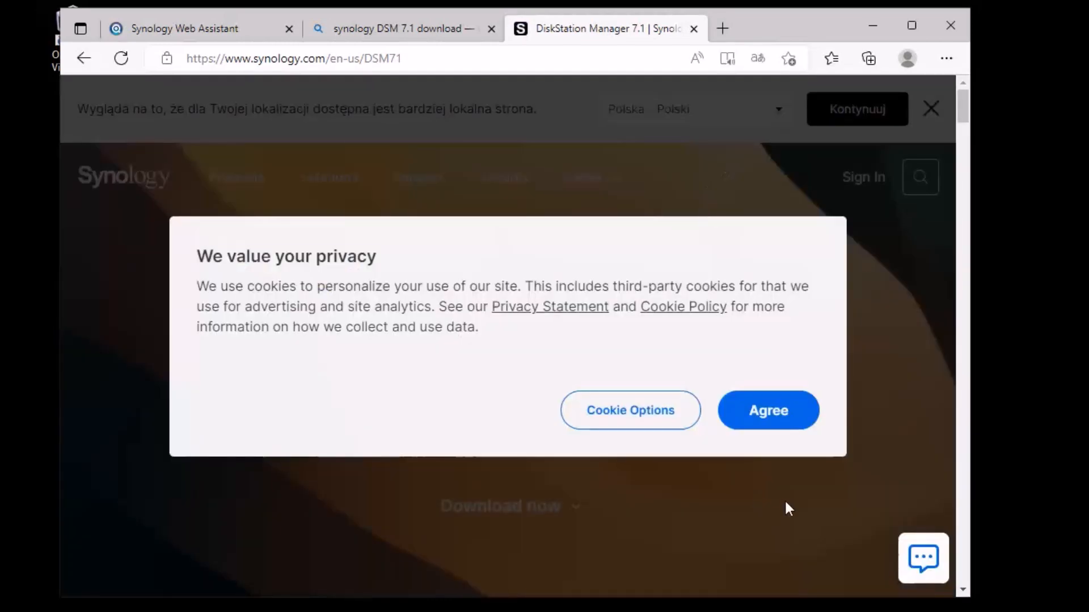
# Step: Accept the site's cookies and open the DSM 7.1 download page
pyautogui.click(768, 409)
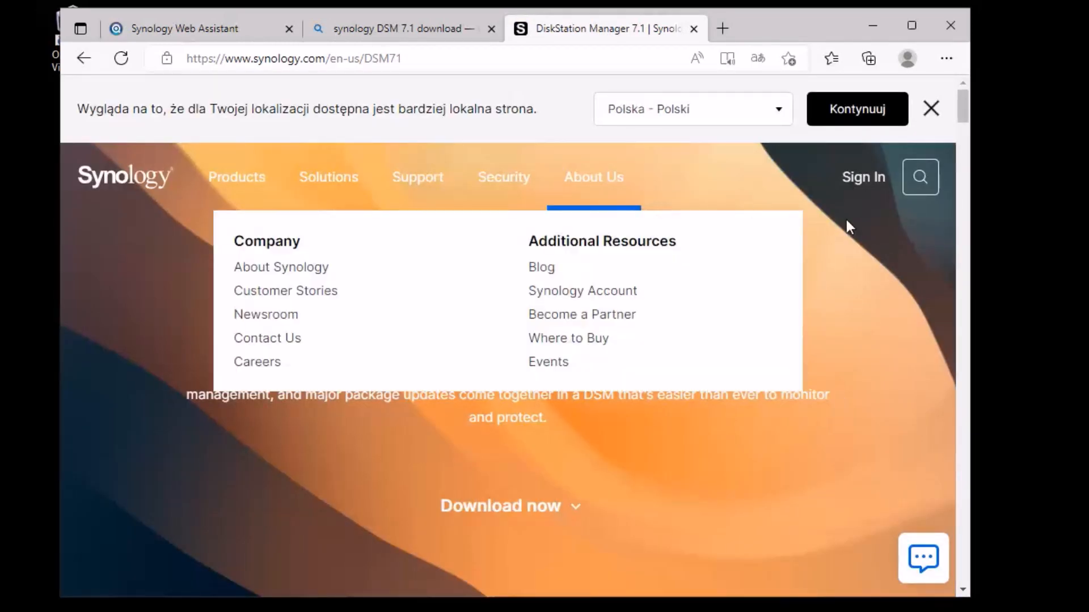
pyautogui.scroll(-8, 847, 246)
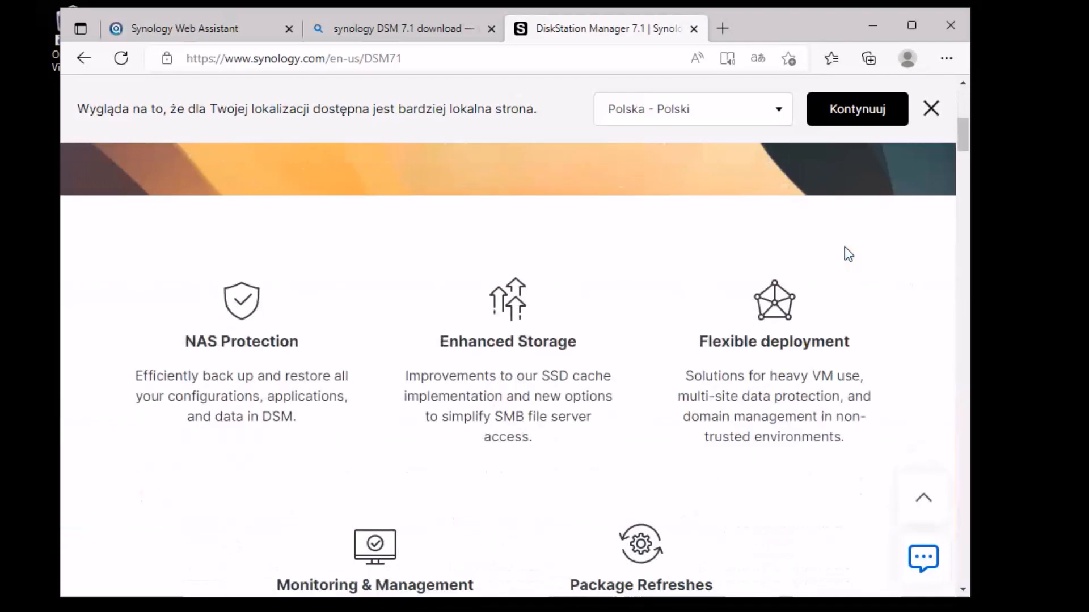
pyautogui.scroll(3, 845, 247)
pyautogui.click(559, 211)
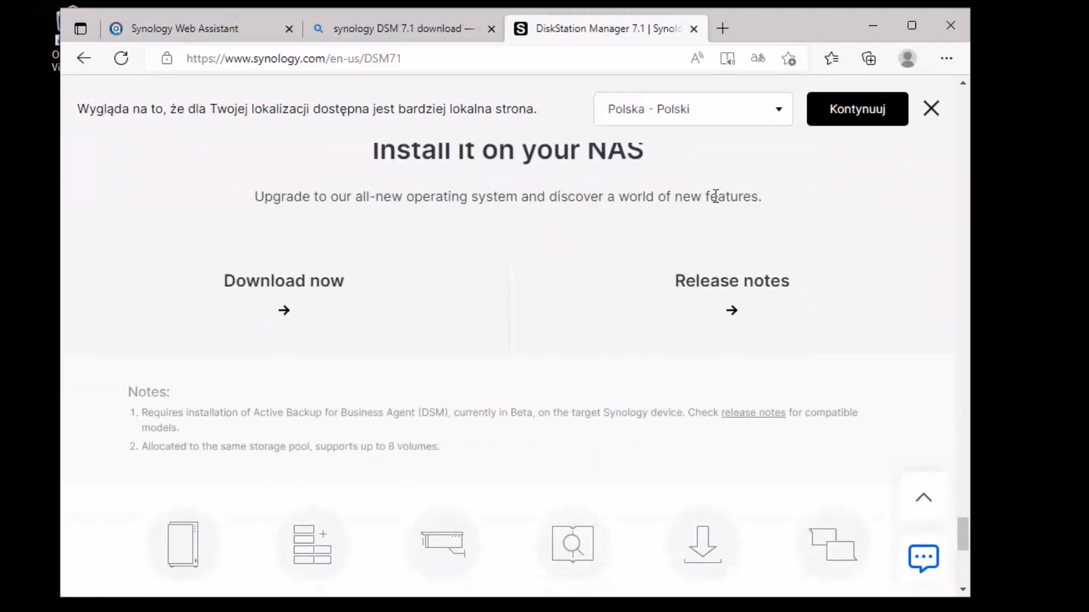
pyautogui.scroll(2, 870, 307)
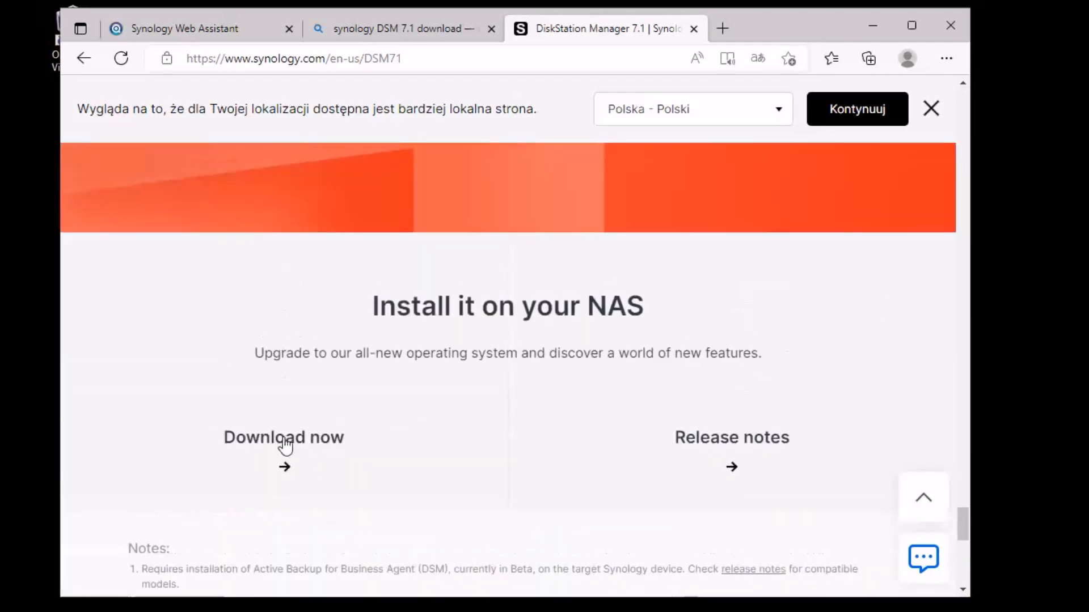
pyautogui.click(304, 449)
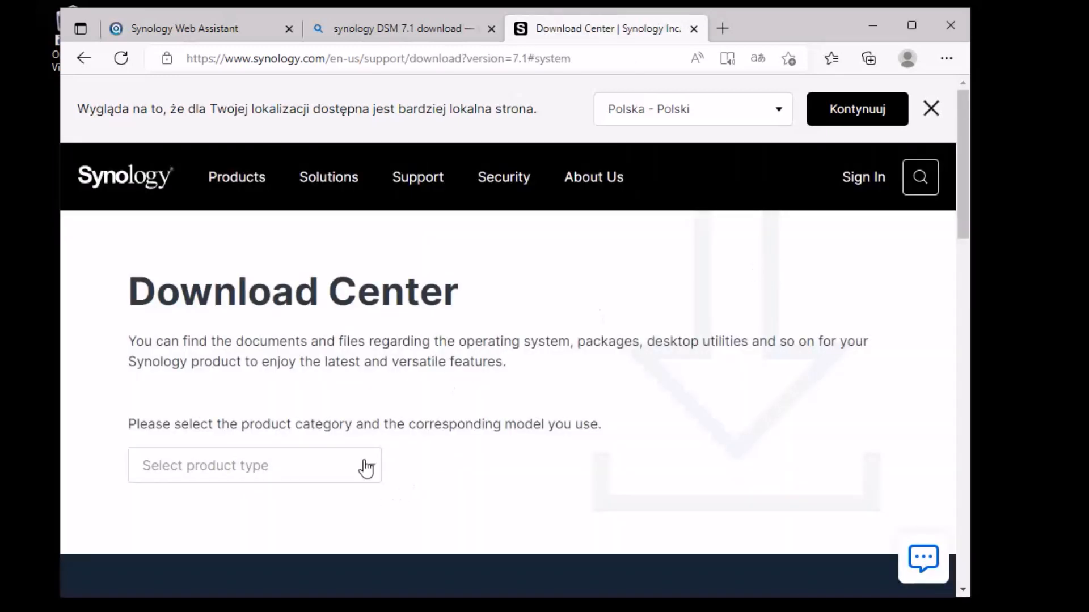
# Step: Select the NAS product category and the DS3615xs model
pyautogui.click(367, 468)
pyautogui.scroll(-3, 359, 460)
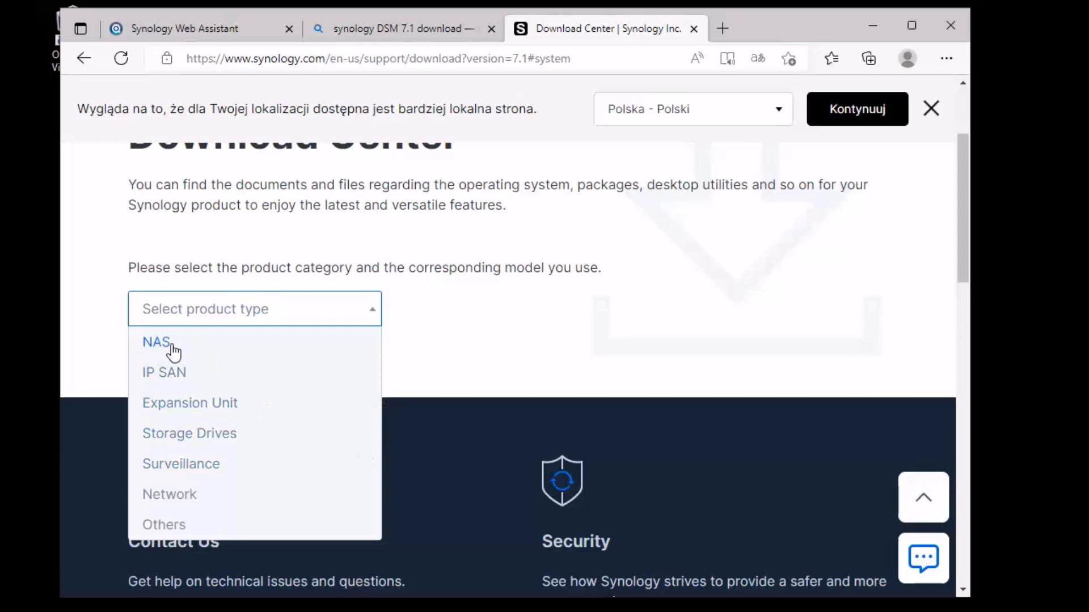
pyautogui.click(173, 347)
pyautogui.click(497, 323)
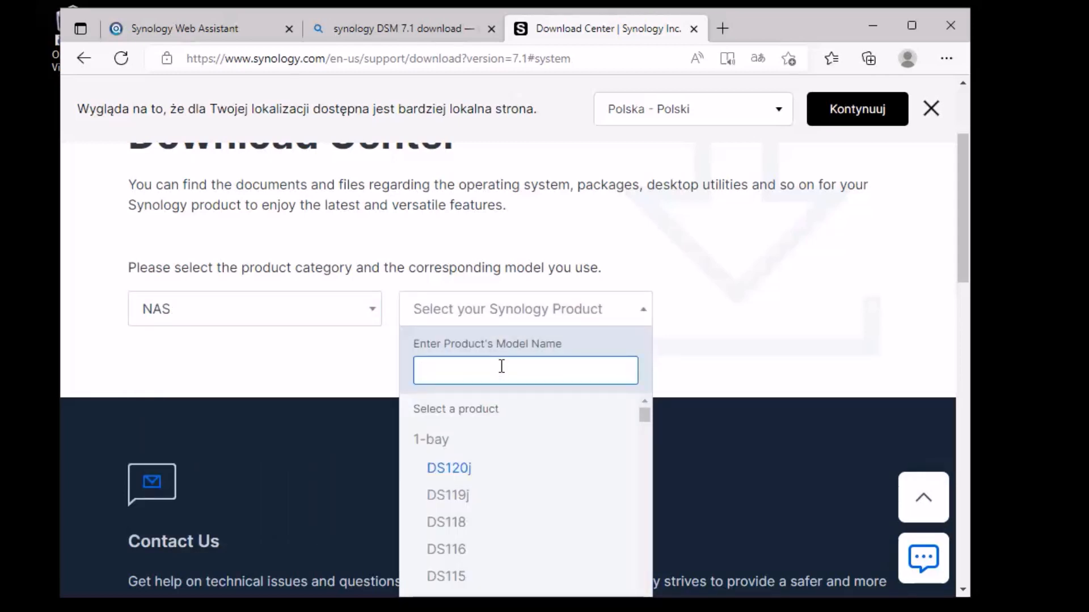
pyautogui.write('36')
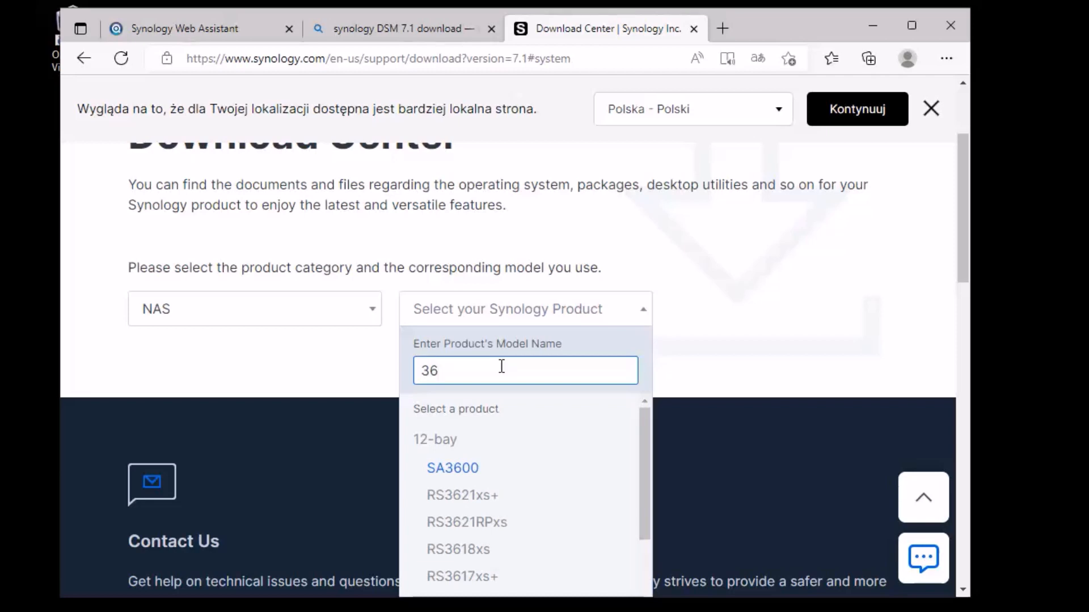
pyautogui.write('15')
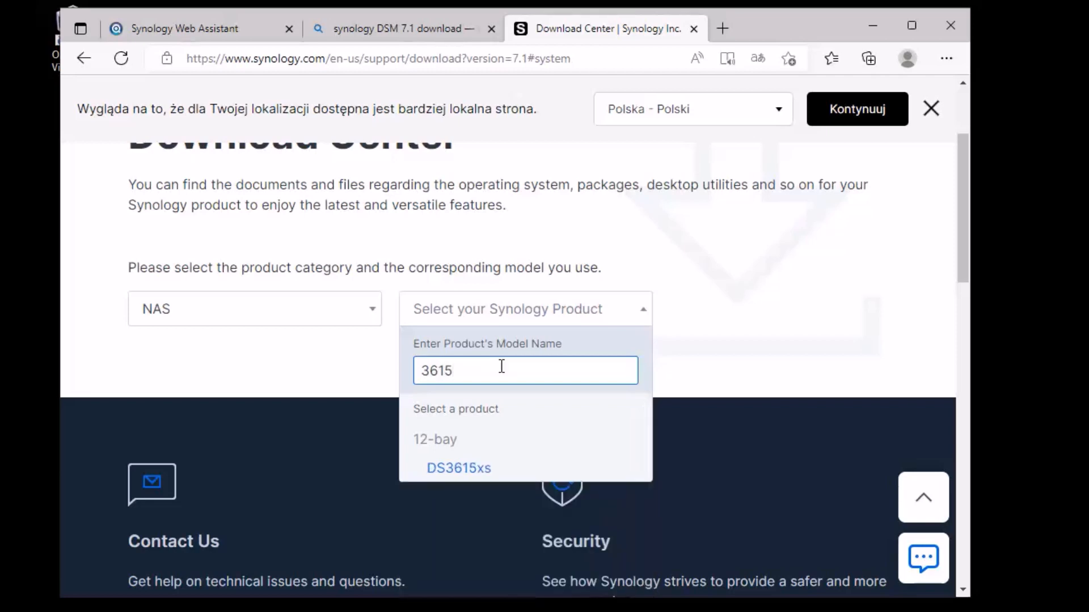
pyautogui.click(461, 469)
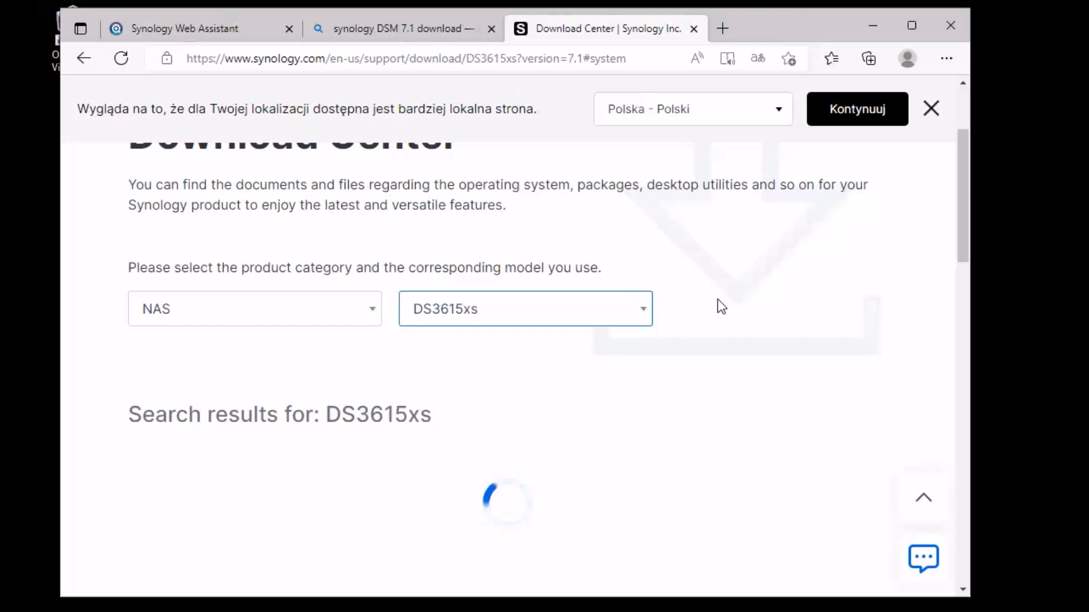
# Step: Download the DSM 7.1 installation file for DS3615xs, then return to the Web Assistant tab
pyautogui.scroll(-4, 717, 300)
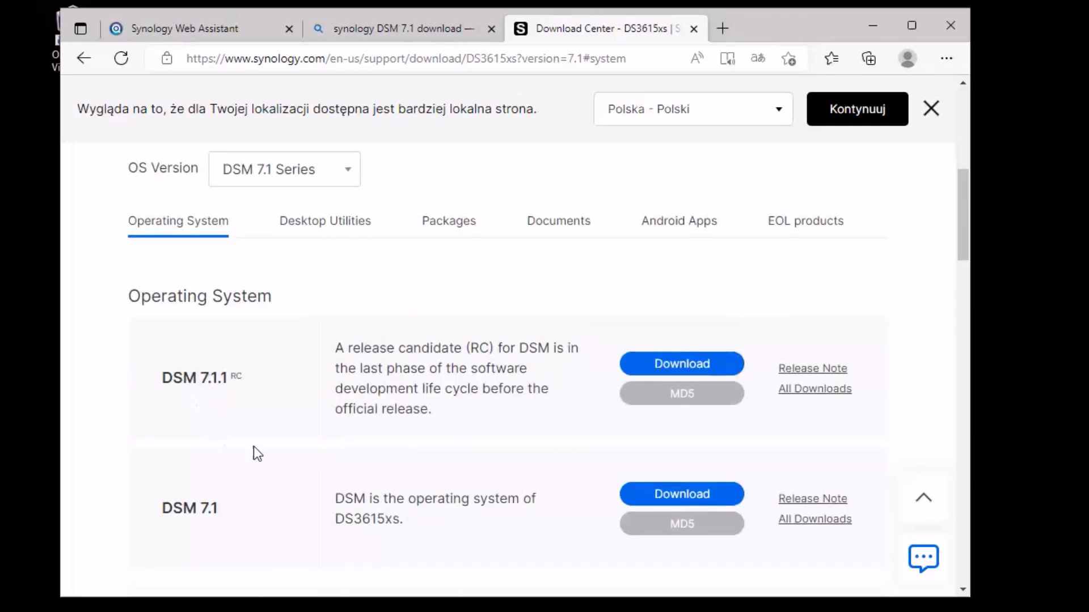
pyautogui.scroll(-1, 252, 501)
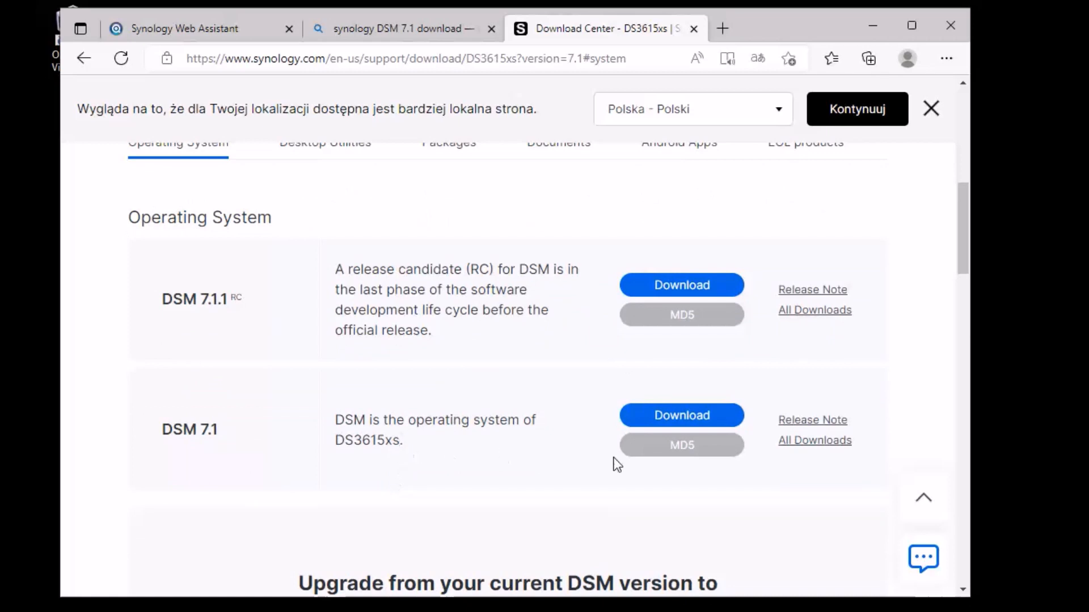
pyautogui.moveTo(224, 426); pyautogui.dragTo(134, 431)
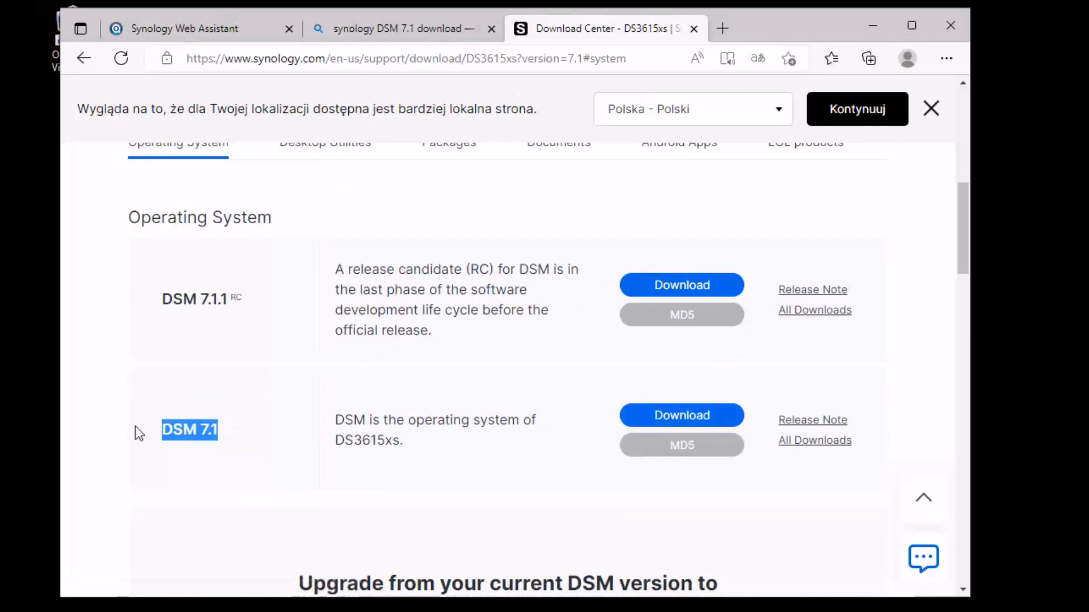
pyautogui.click(309, 438)
pyautogui.moveTo(225, 314); pyautogui.dragTo(185, 310)
pyautogui.click(300, 422)
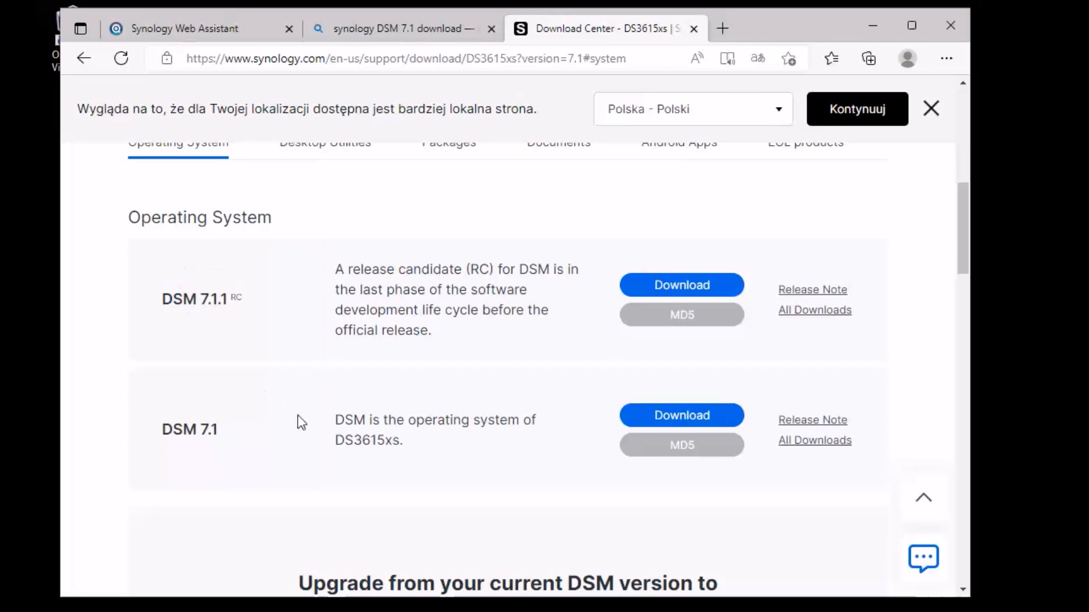
pyautogui.click(686, 419)
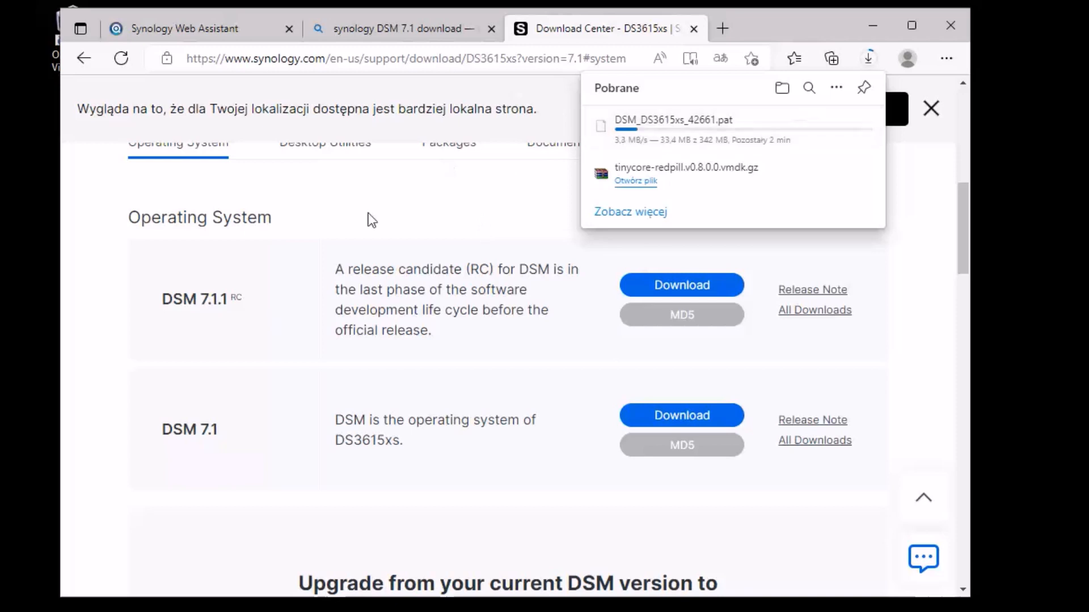
pyautogui.click(186, 29)
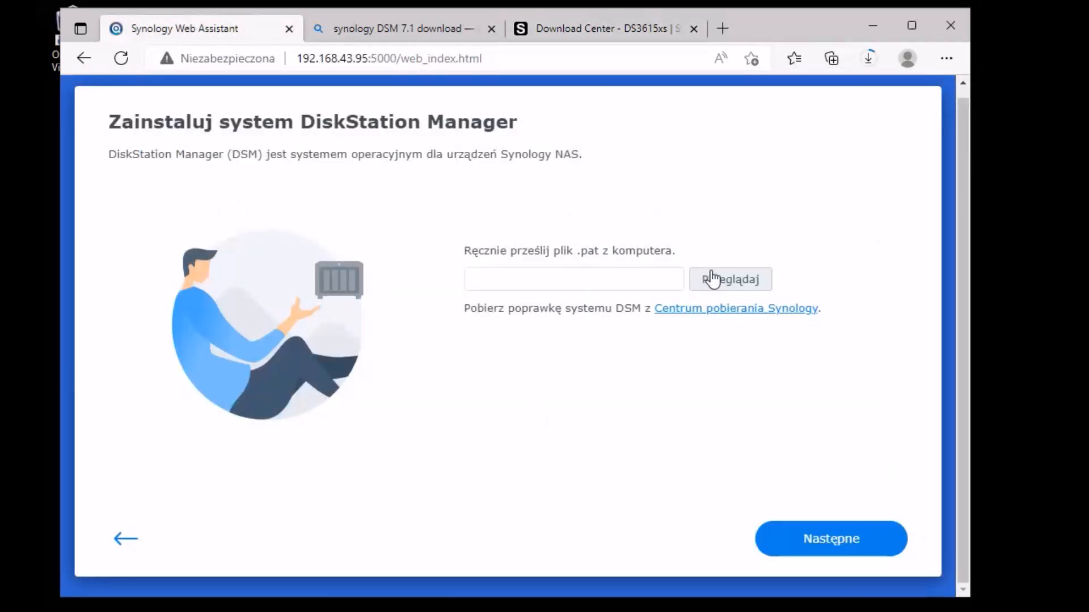
# Step: Confirm in Edge's downloads list that DSM_DS3615xs_42661.pat has finished downloading
pyautogui.click(615, 34)
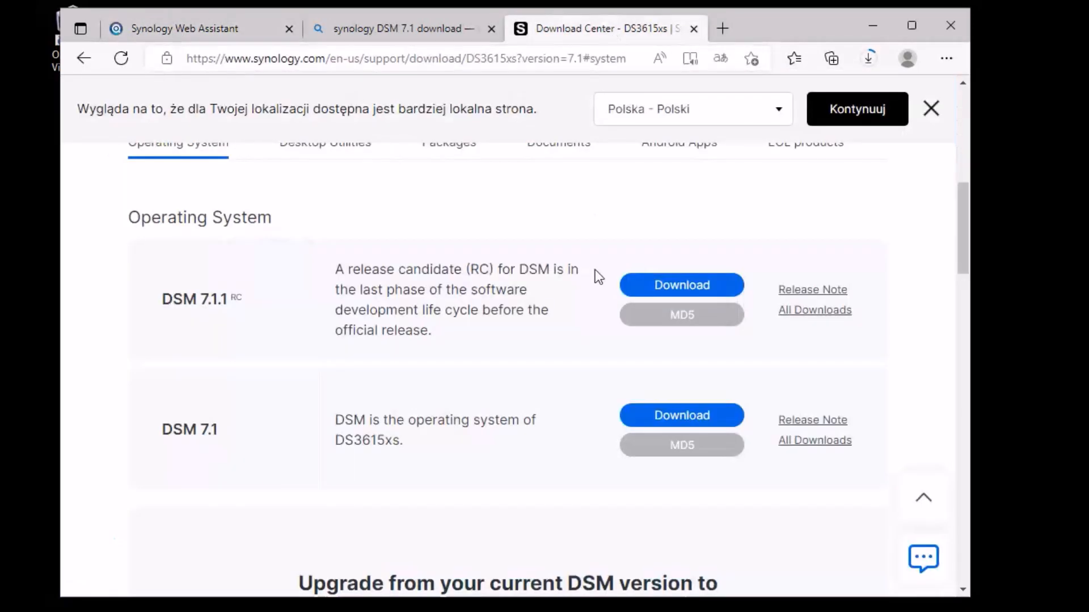
pyautogui.click(403, 30)
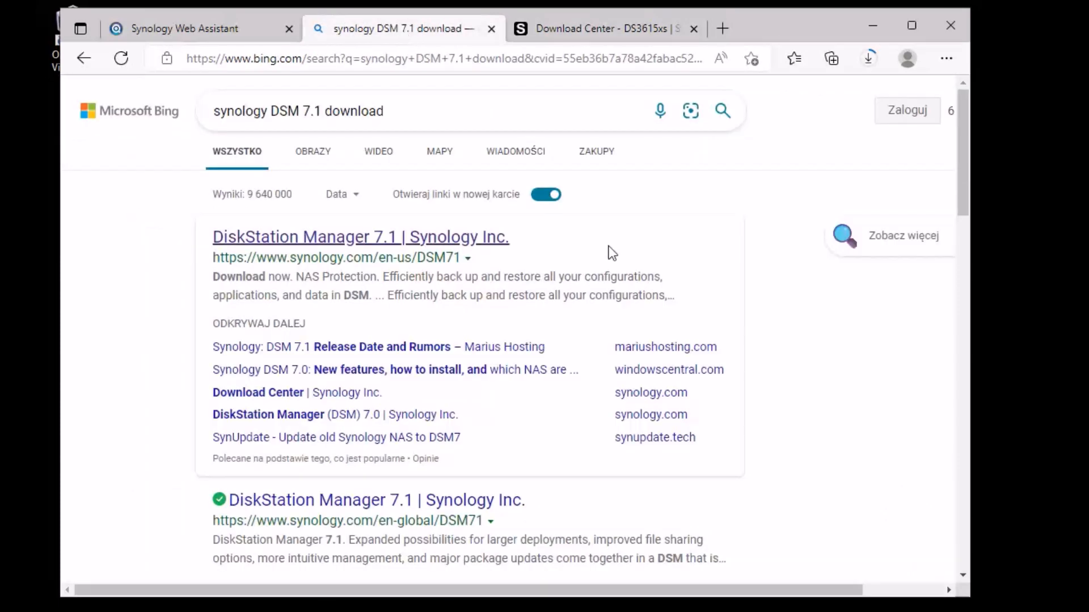
pyautogui.click(601, 26)
pyautogui.scroll(-4, 585, 373)
pyautogui.scroll(10, 586, 373)
pyautogui.scroll(-8, 584, 374)
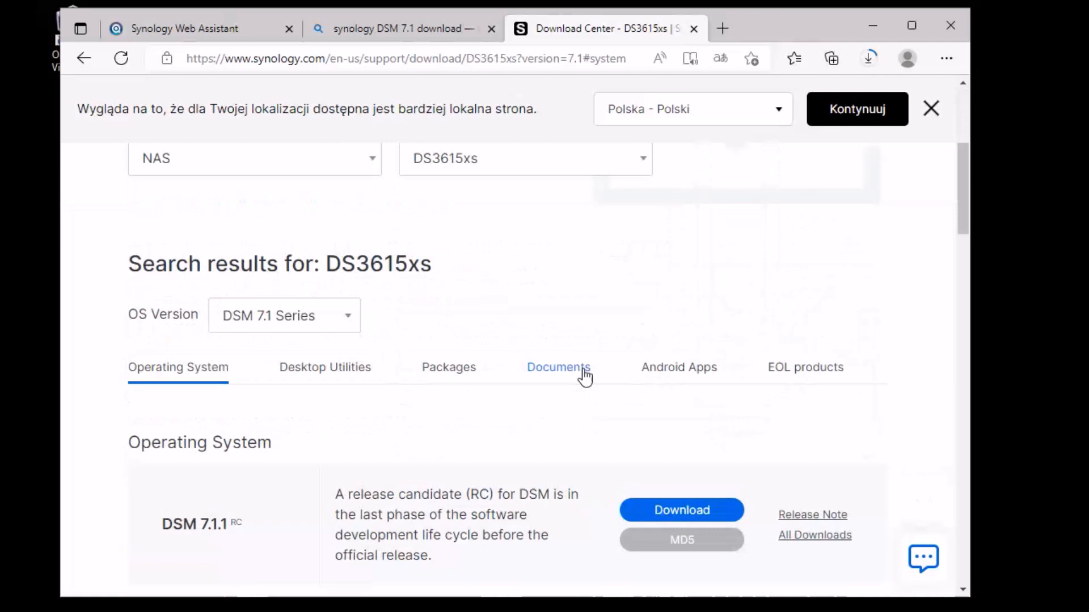
pyautogui.click(155, 23)
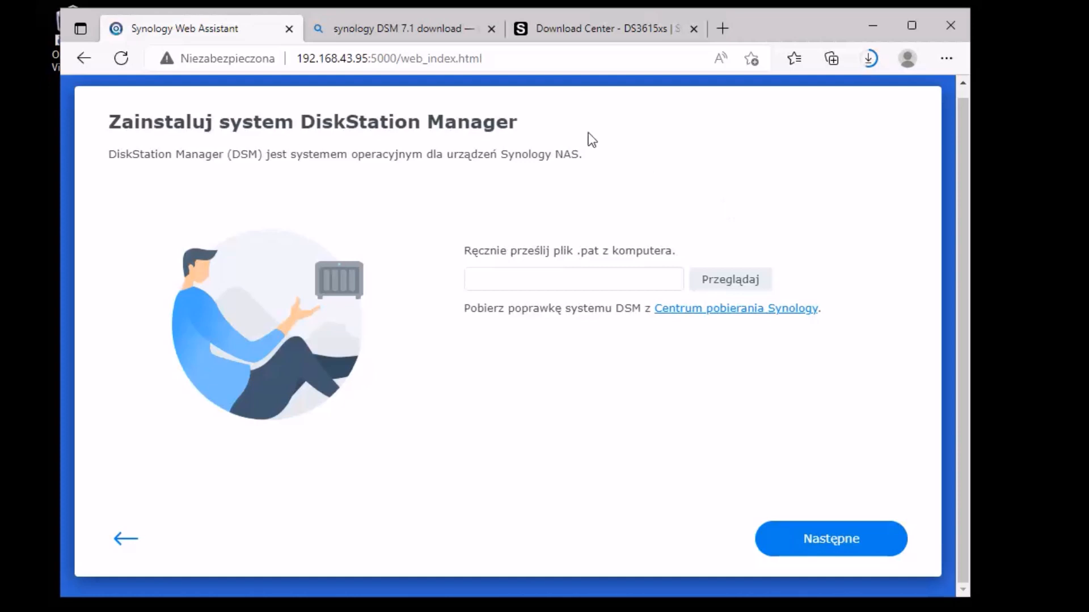
pyautogui.click(583, 27)
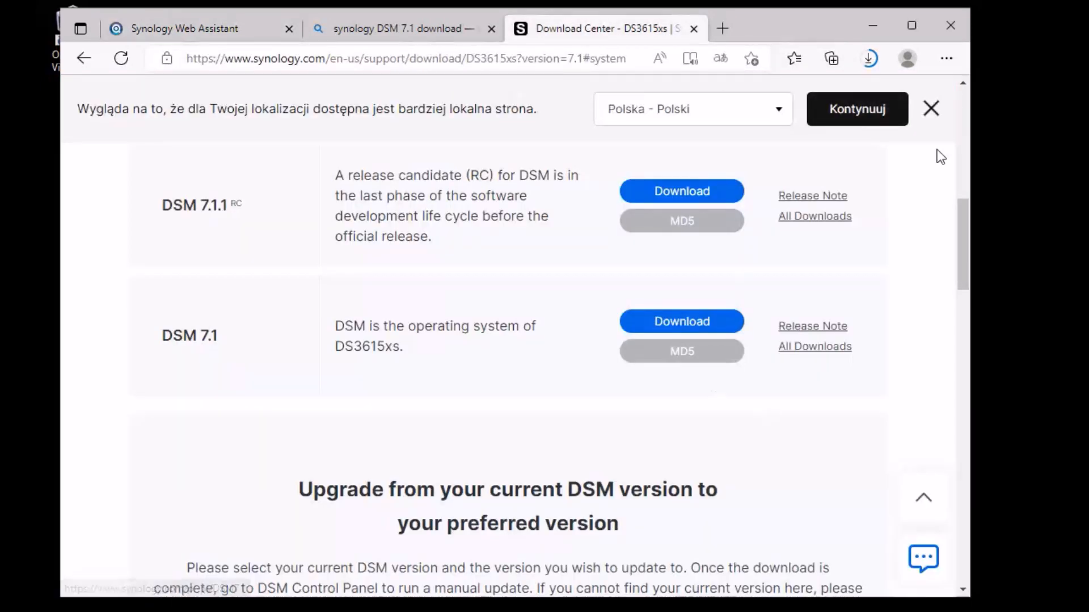
pyautogui.click(867, 57)
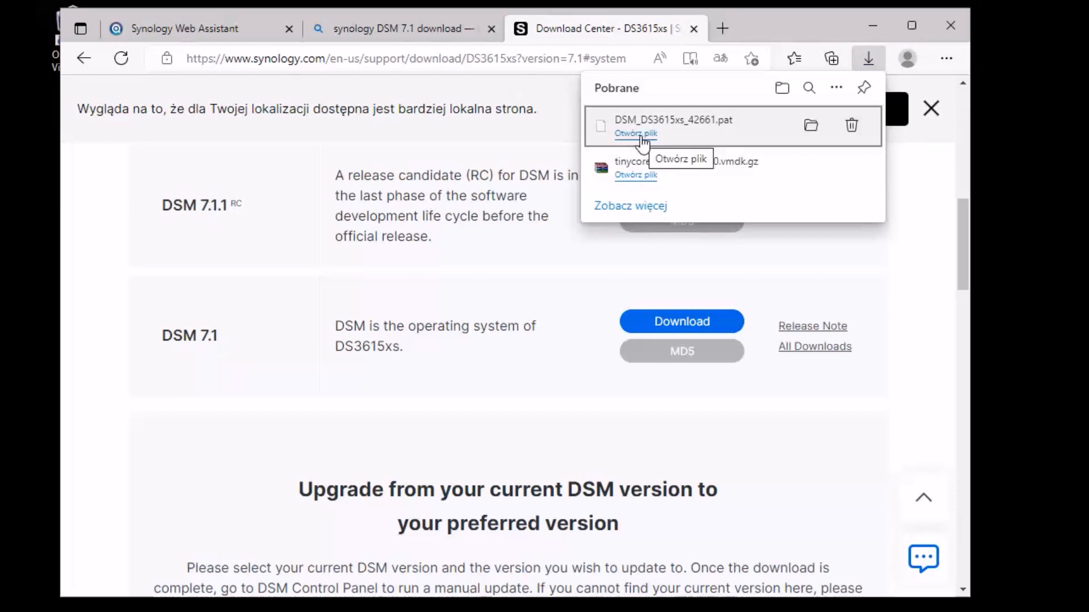
# Step: Locate DSM_DS3615xs_42661.pat in its folder beside tinycore-redpill.v0.8.0.0.vmdk, then return to Web Assistant
pyautogui.click(812, 169)
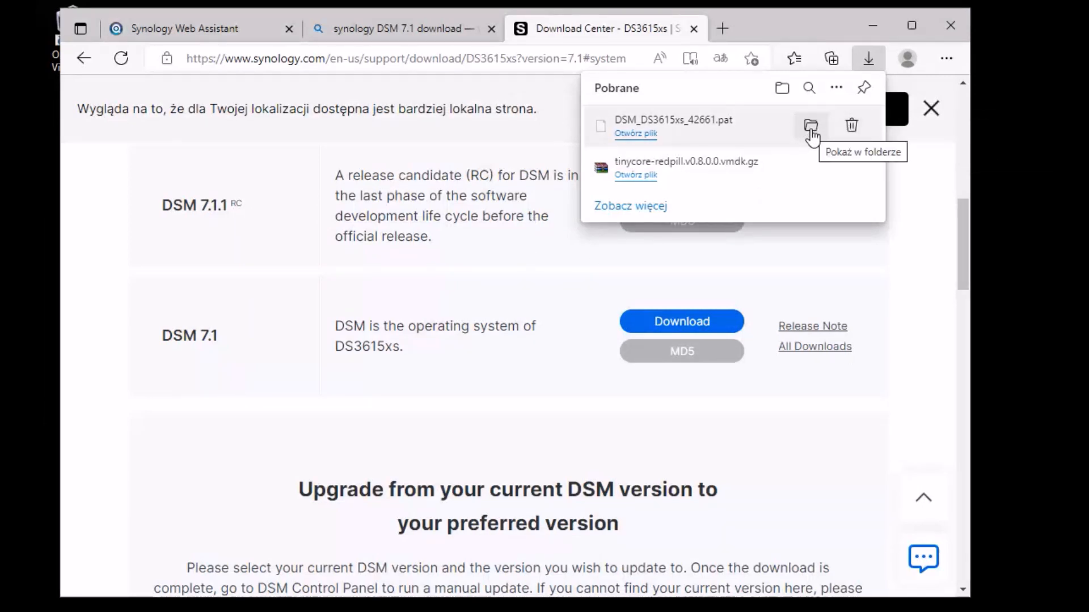
pyautogui.click(811, 128)
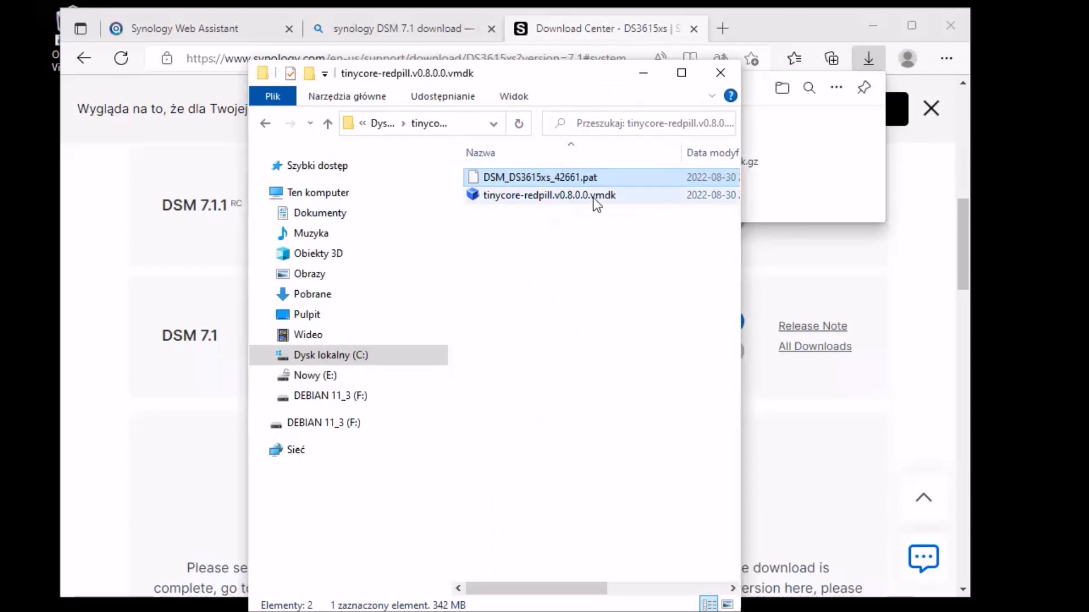
pyautogui.click(621, 280)
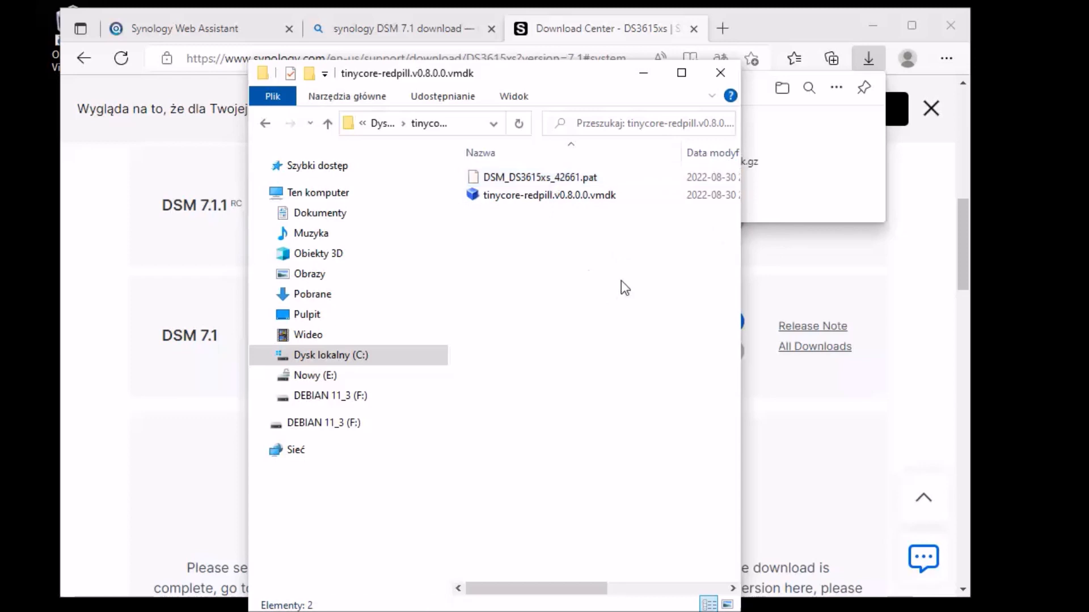
pyautogui.click(721, 75)
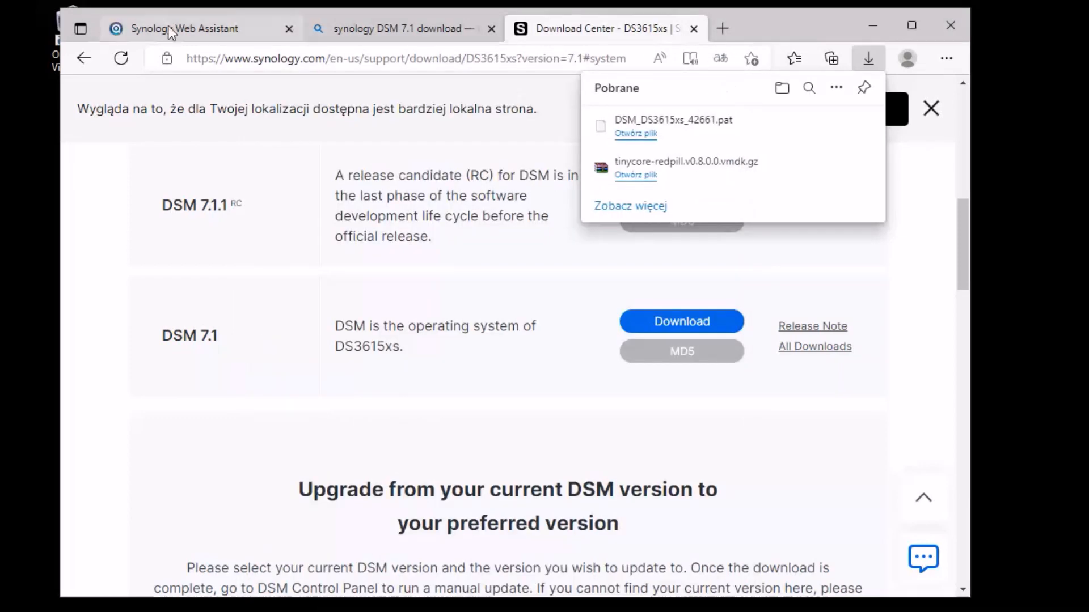
pyautogui.click(187, 29)
# Step: Choose C:\tinycore-redpill.v0.8.0.0.vmdk\DSM_DS3615xs_42661.pat as the manual install file
pyautogui.click(673, 284)
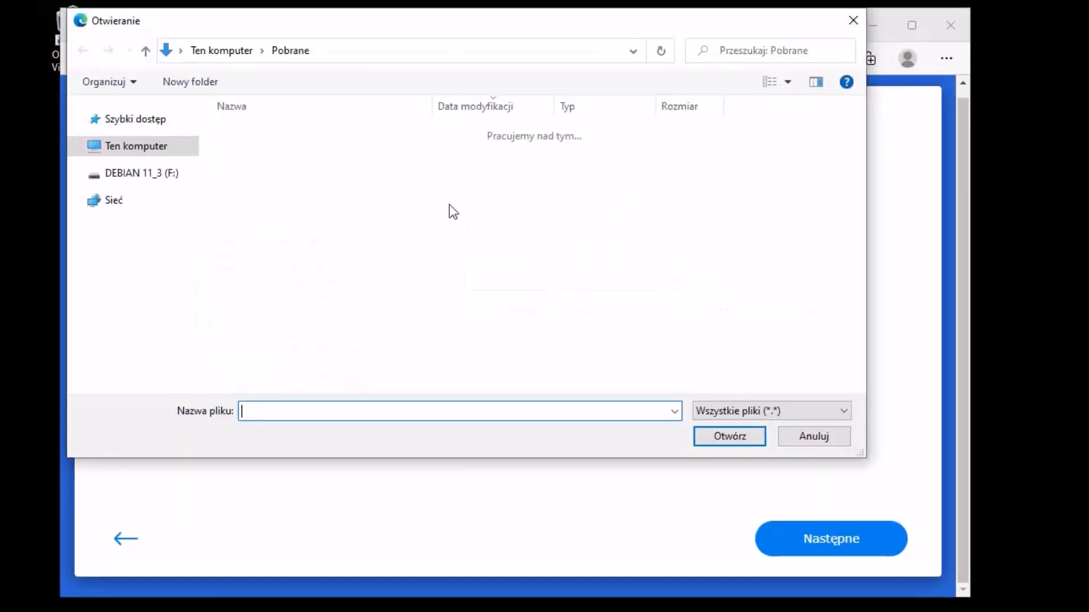
pyautogui.click(166, 309)
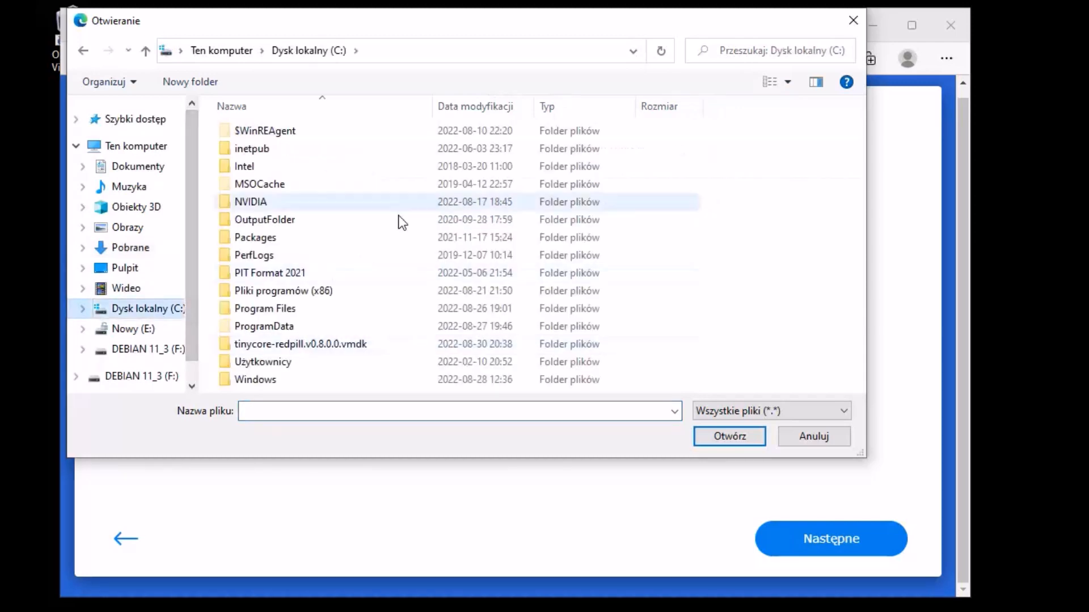
pyautogui.doubleClick(322, 343)
pyautogui.click(295, 130)
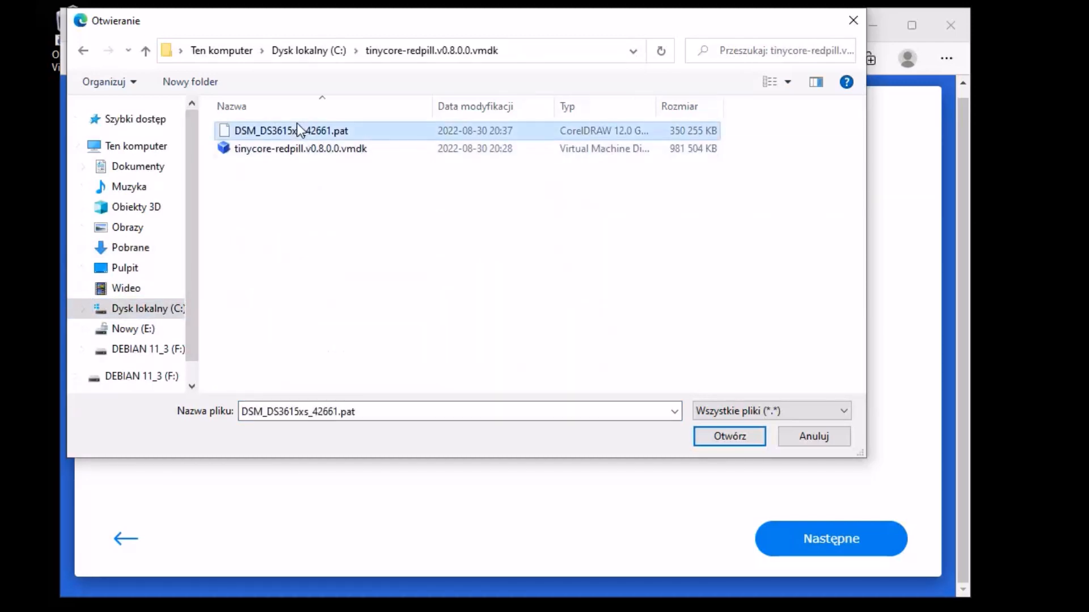
pyautogui.click(726, 436)
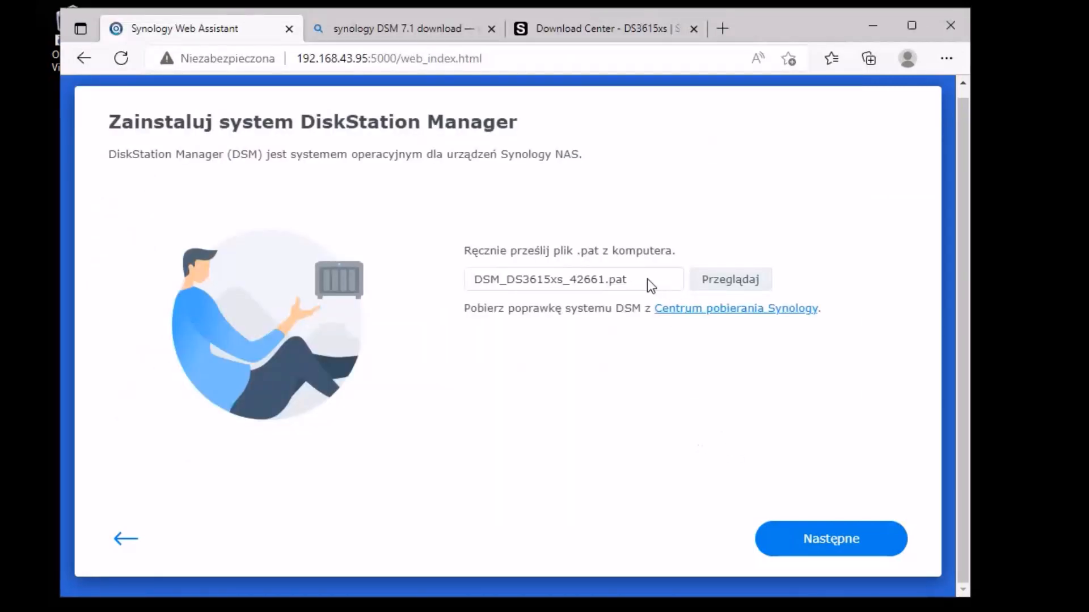
# Step: Confirm that all disk data will be erased and start the DSM installation
pyautogui.click(856, 549)
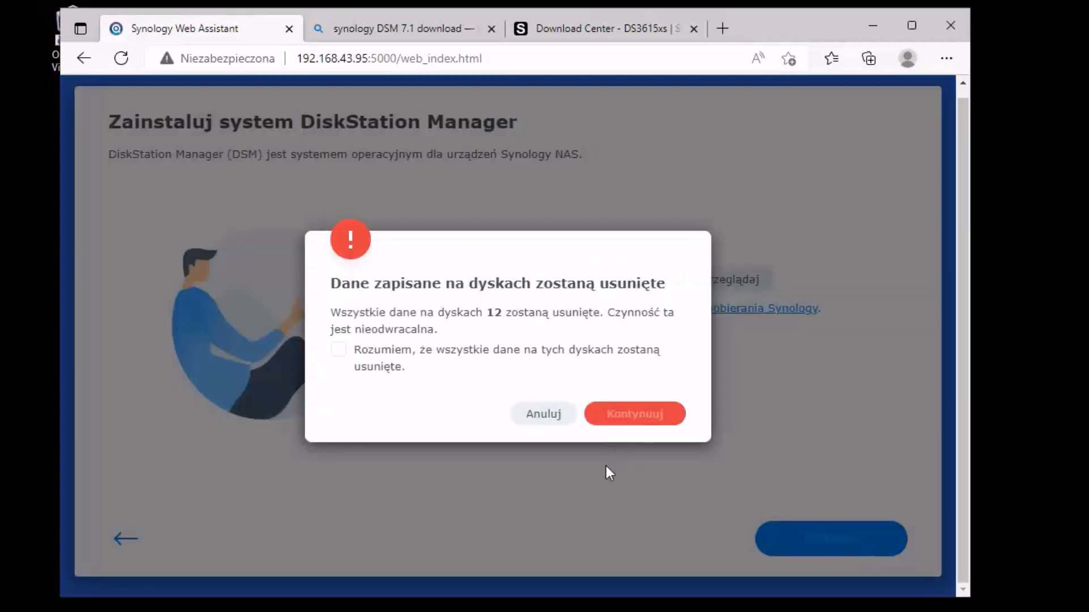
pyautogui.click(339, 352)
pyautogui.click(651, 417)
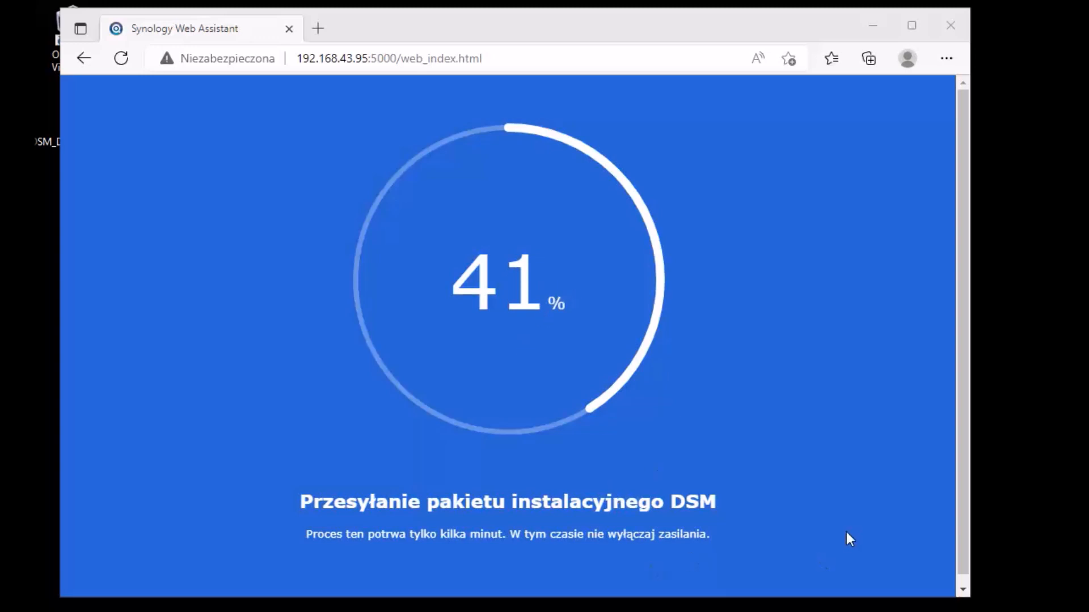
# Step: Accept the Synology licence agreement
pyautogui.click(874, 24)
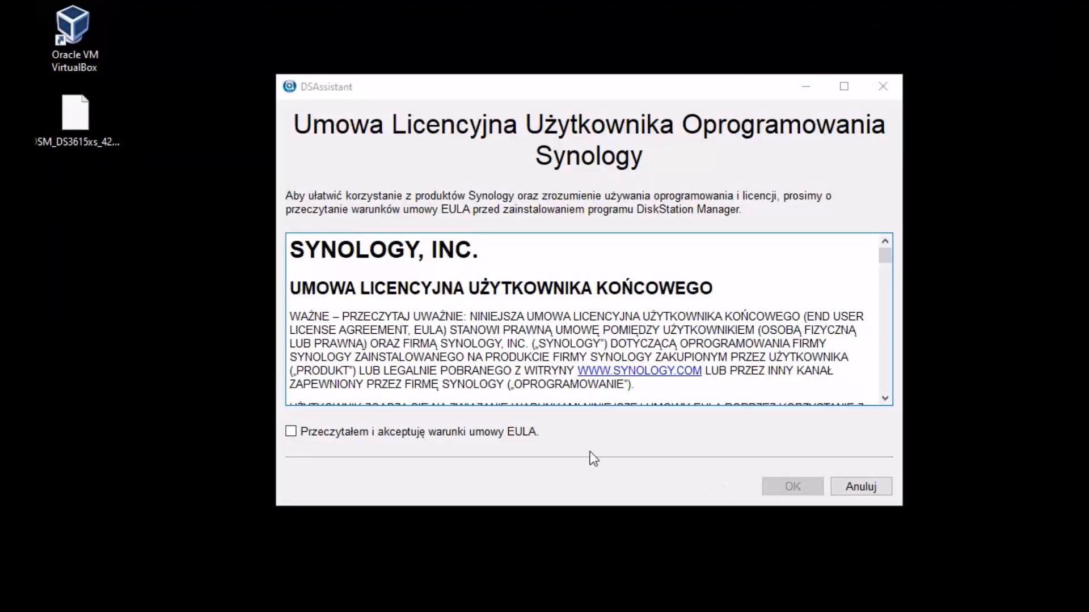
pyautogui.click(468, 433)
pyautogui.click(783, 486)
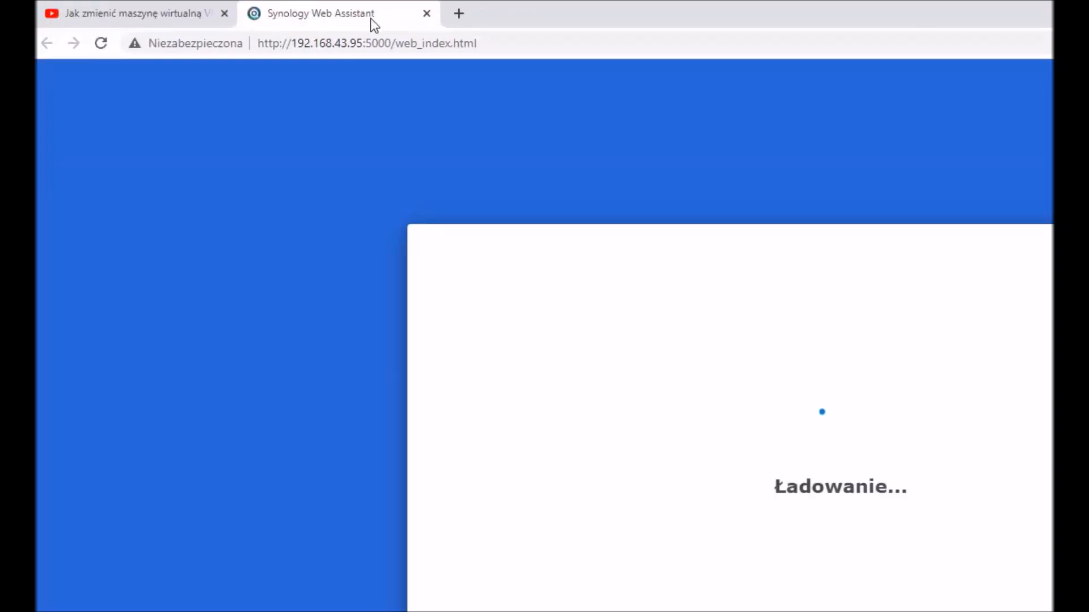
# Step: Enlarge the browser window and close the unrelated YouTube tab
pyautogui.click(1052, 12)
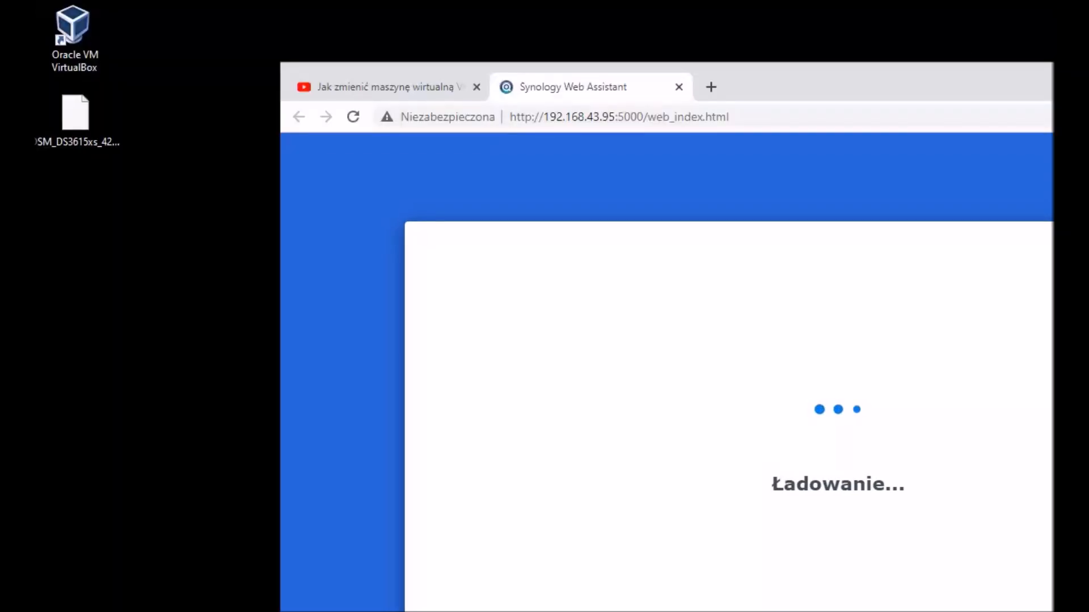
pyautogui.doubleClick(842, 88)
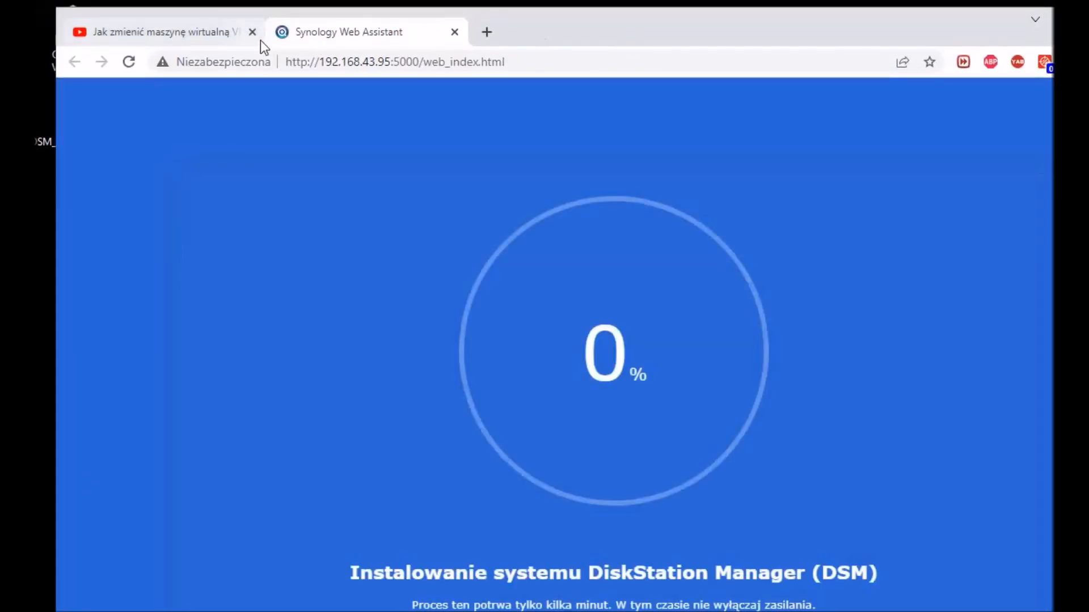
pyautogui.click(252, 32)
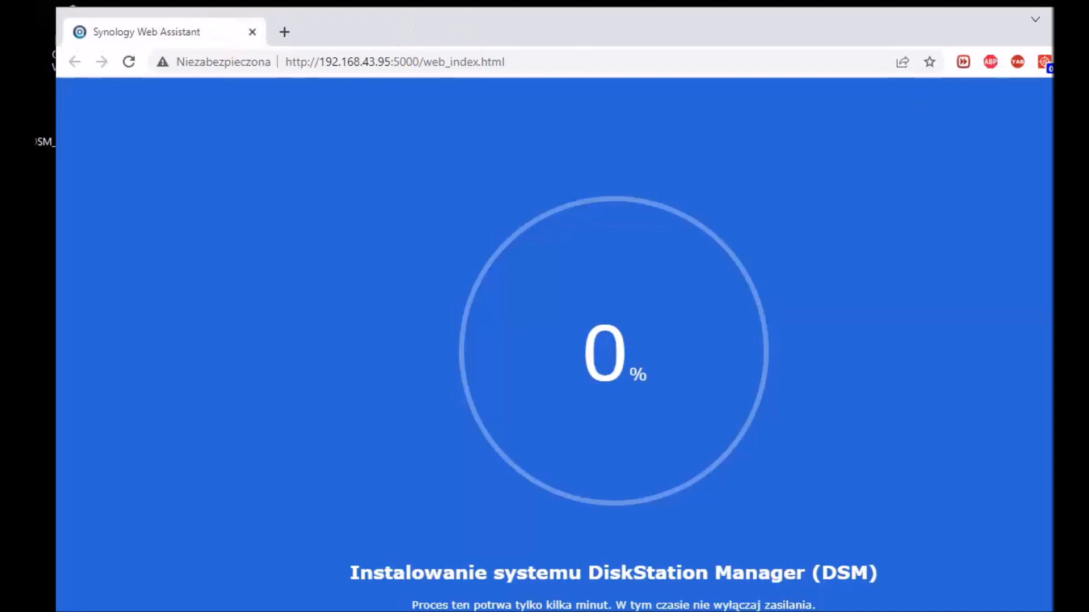
# Step: Resize the browser, dismiss the DS3622xs+ install-file error, and minimize the browser
pyautogui.moveTo(1088, 7); pyautogui.dragTo(795, 189)
pyautogui.moveTo(541, 212); pyautogui.dragTo(605, 38)
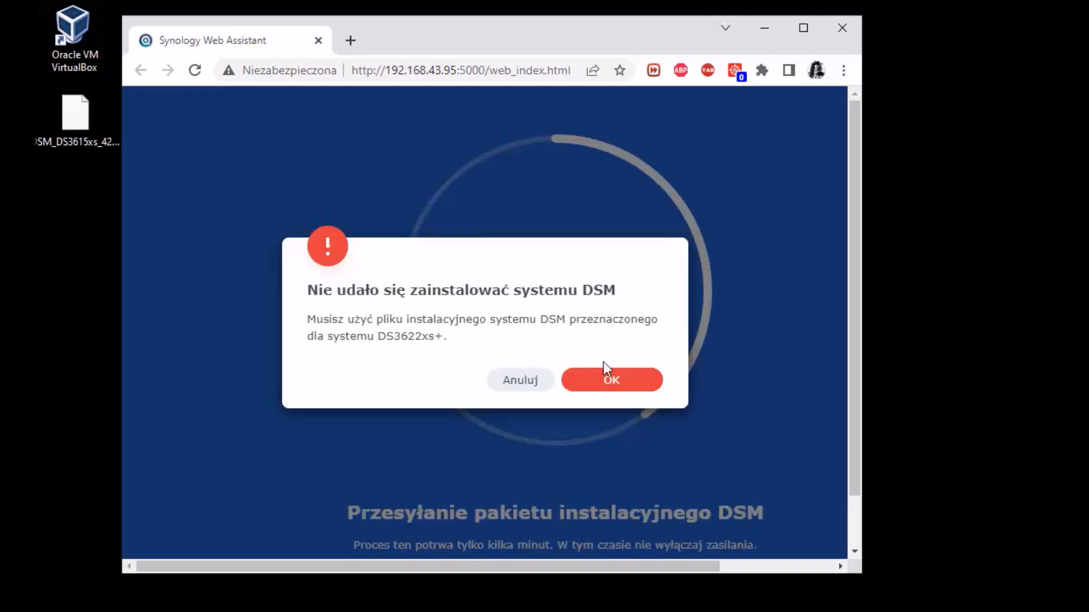
pyautogui.click(605, 386)
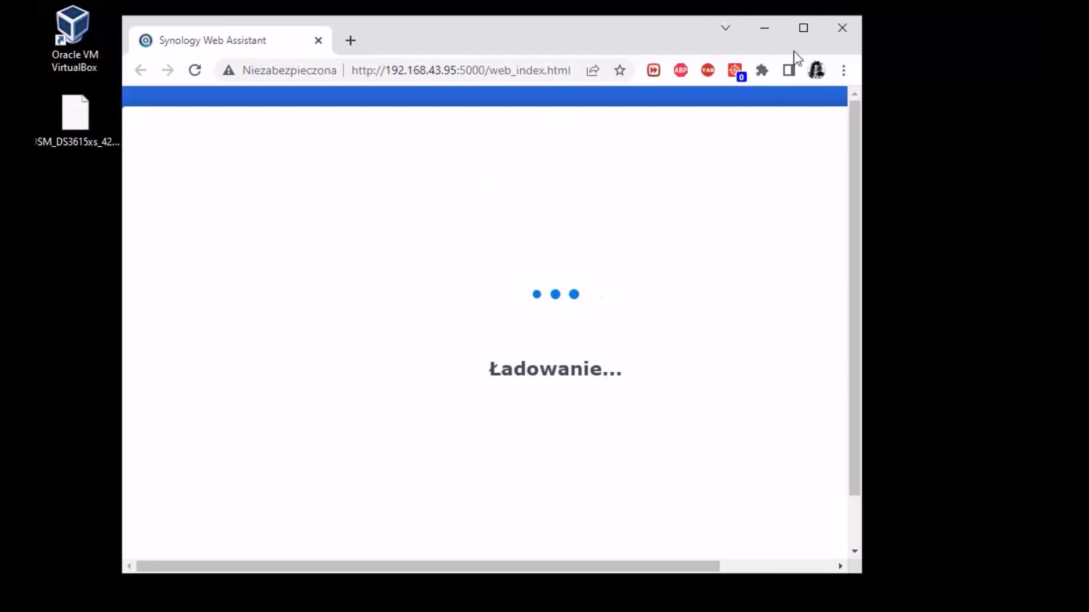
pyautogui.click(761, 33)
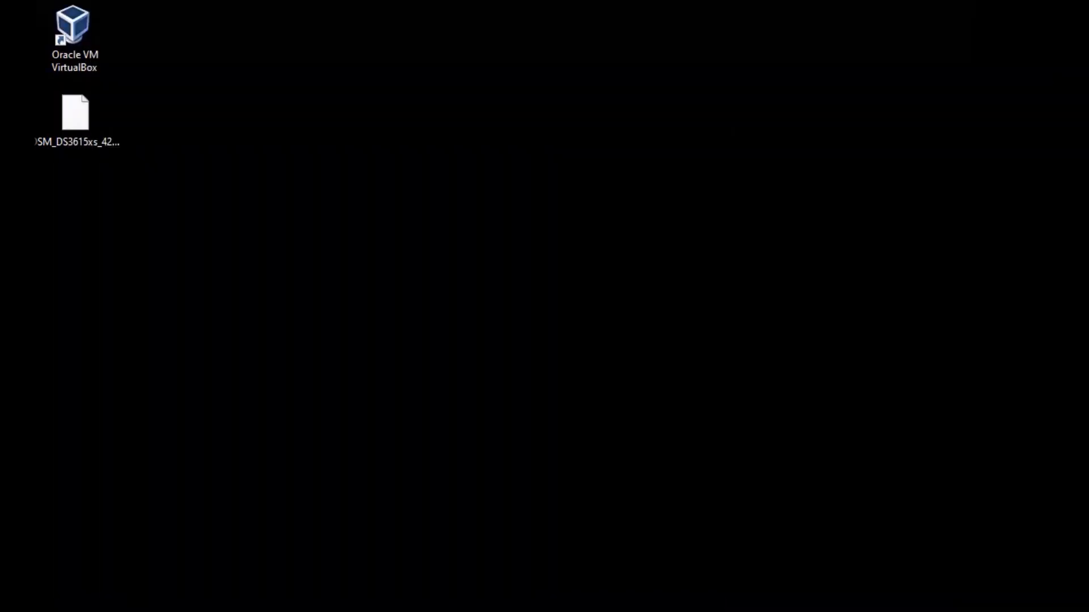
# Step: Bring up VirtualBox Manager, check Redpill DSM 7.1's 30 GB disk under Storage, then minimize it
pyautogui.click(549, 607)
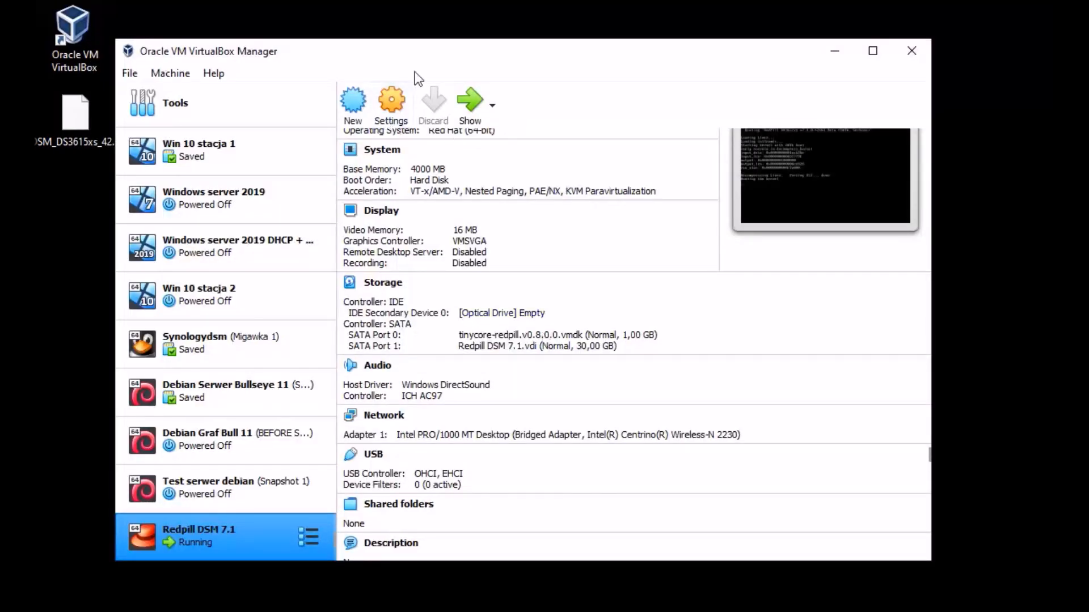
pyautogui.moveTo(443, 55); pyautogui.dragTo(435, 46)
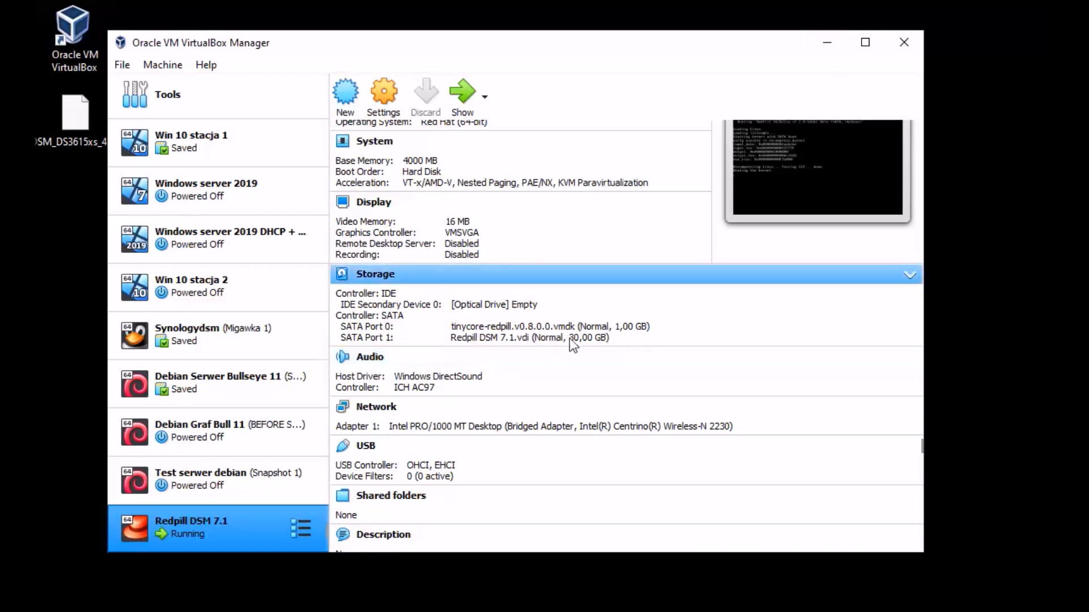
pyautogui.click(825, 43)
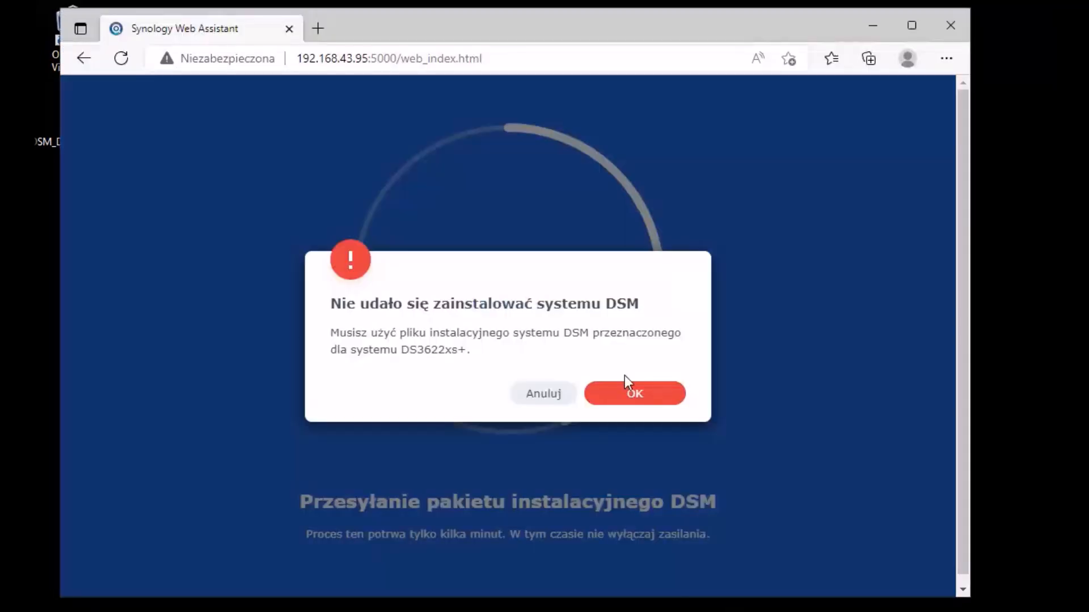
# Step: Dismiss the error and manually install from DSM_DS3615xs_42661.pat, which fails again
pyautogui.click(614, 398)
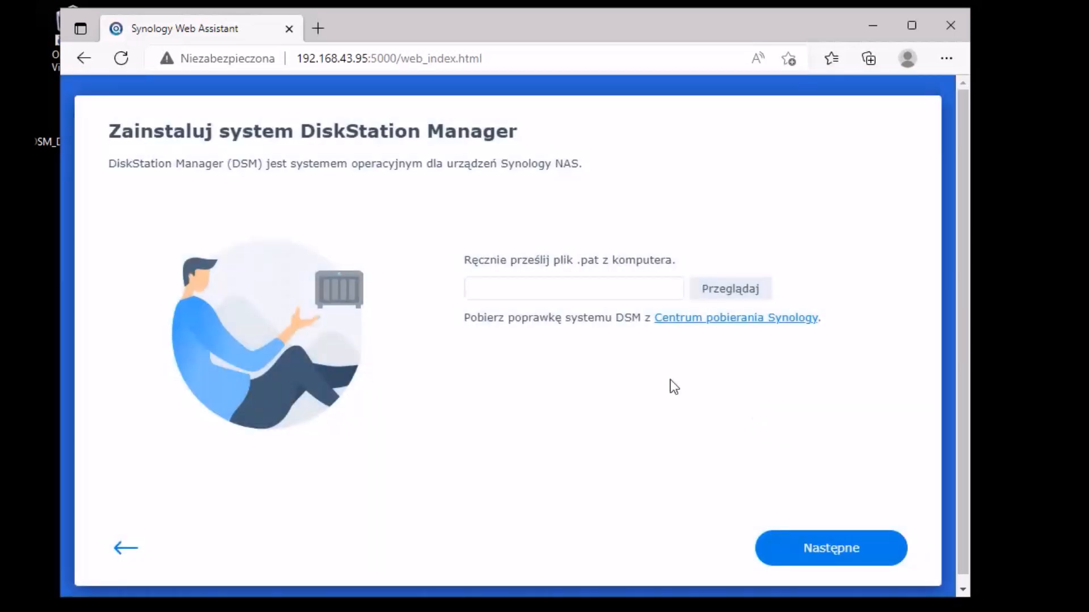
pyautogui.click(729, 289)
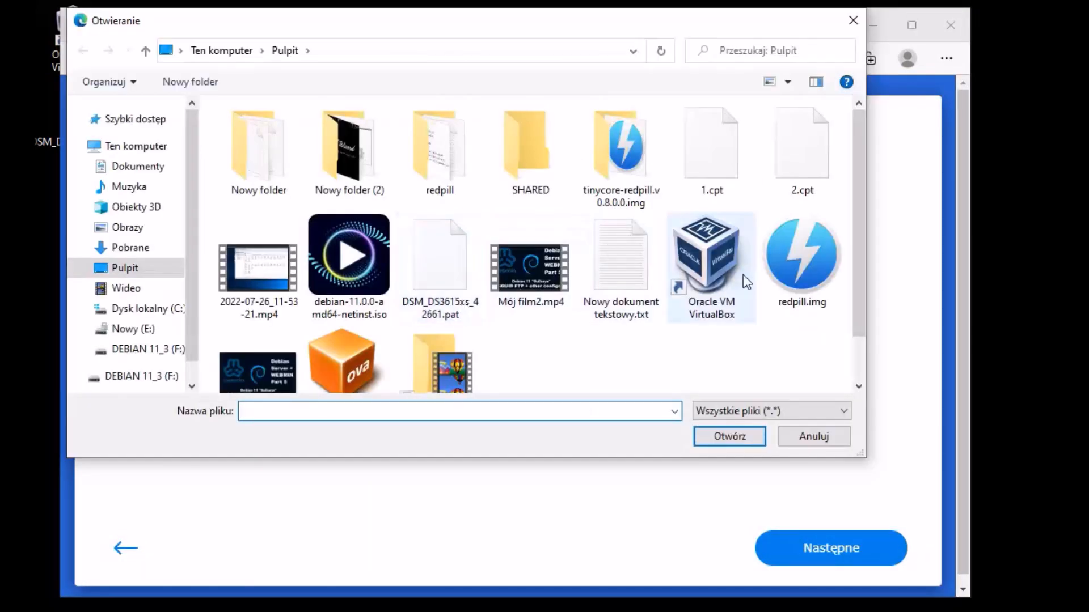
pyautogui.click(469, 273)
pyautogui.click(750, 442)
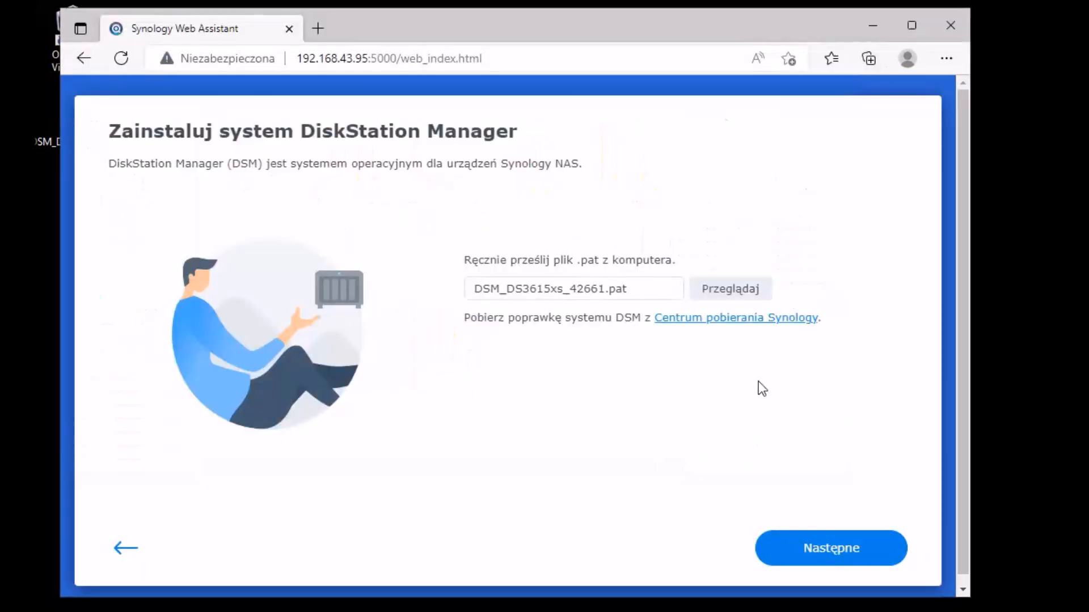
pyautogui.click(848, 547)
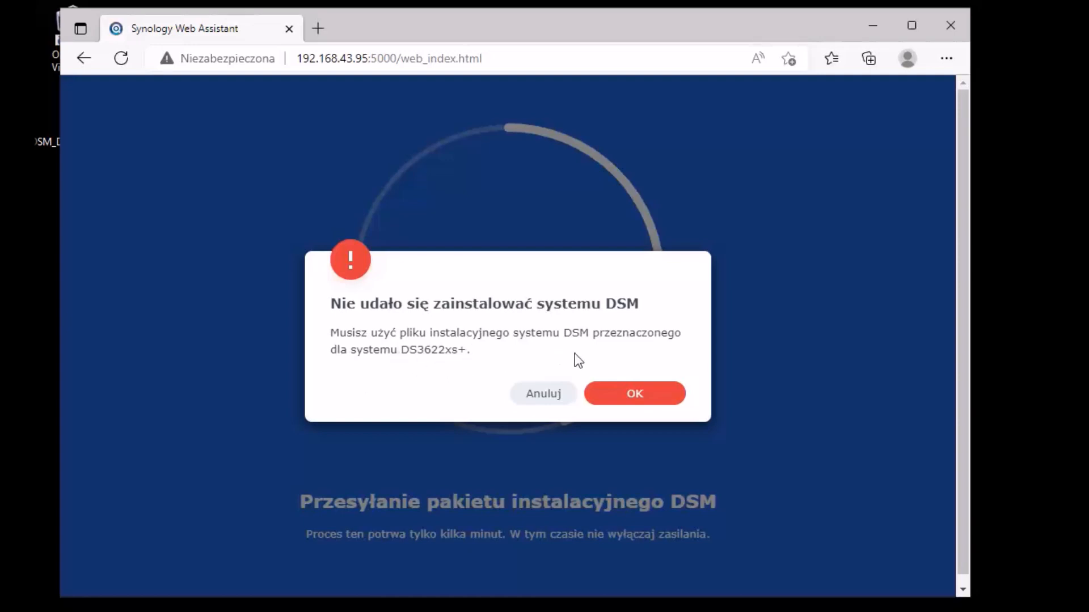
# Step: Dismiss the error, shift the browser right, and restart the DiskStation Manager installation
pyautogui.click(632, 397)
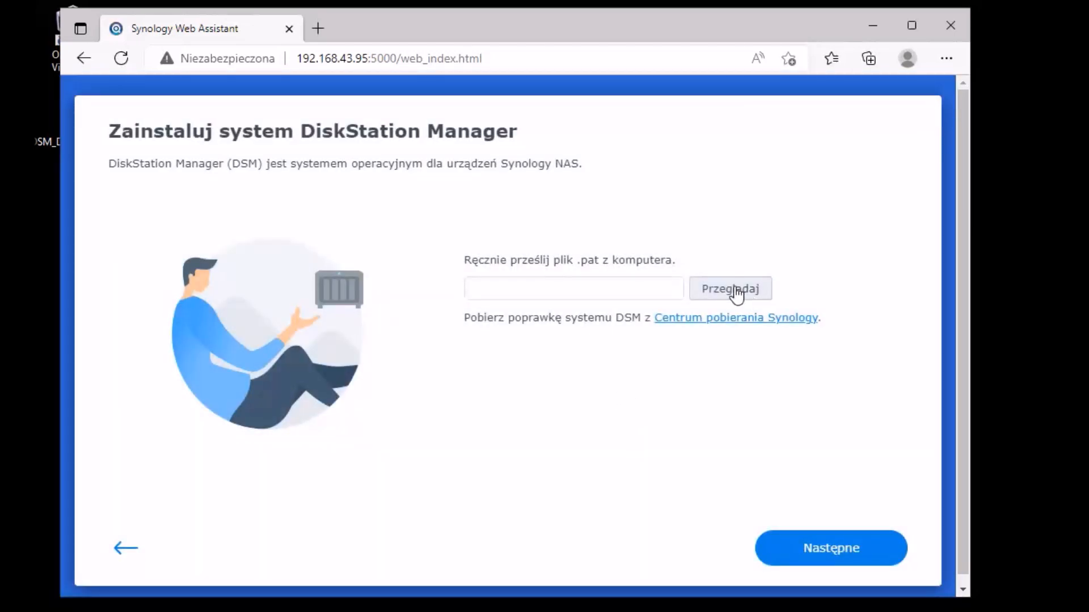
pyautogui.moveTo(528, 24)
pyautogui.mouseDown()
pyautogui.moveTo(599, 19)
pyautogui.moveTo(530, 20)
pyautogui.moveTo(545, 21)
pyautogui.mouseUp()
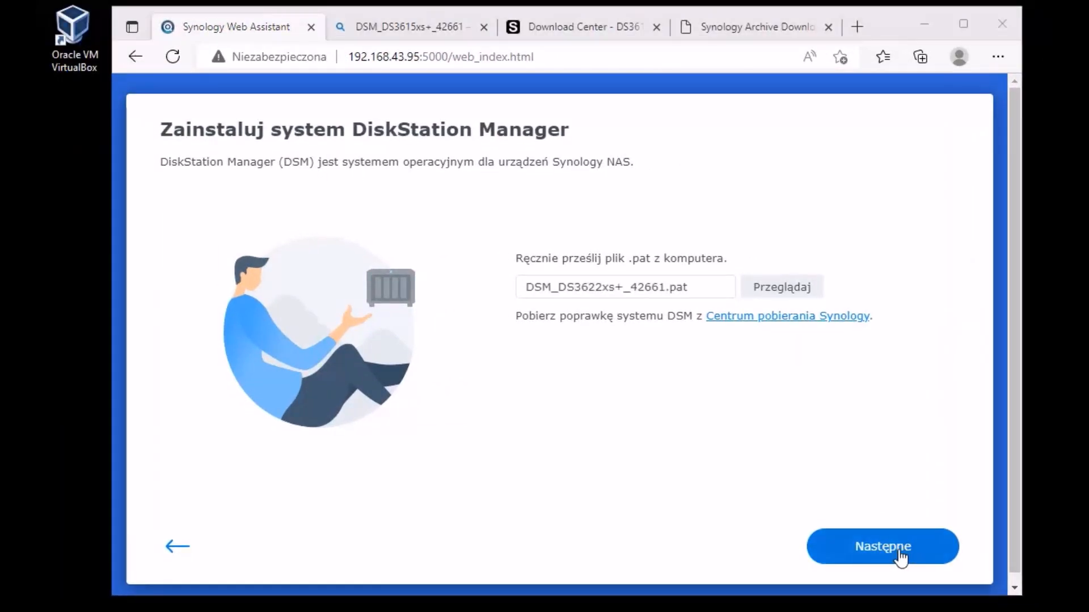
pyautogui.click(896, 551)
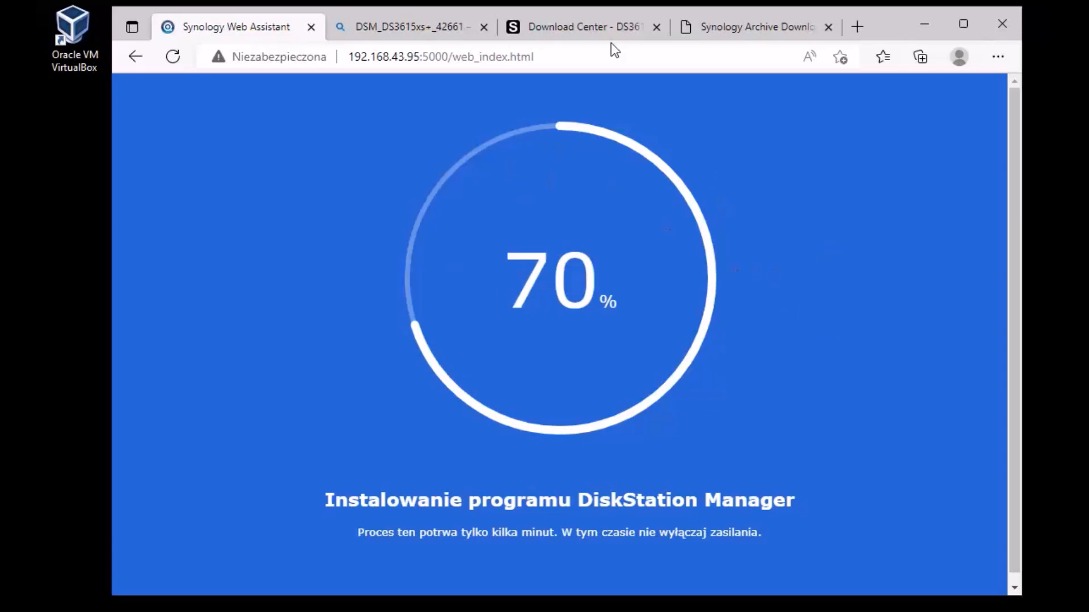
# Step: Switch to Download Center and scroll through the DS3615xs downloads to the DSM 7.1 release
pyautogui.click(580, 27)
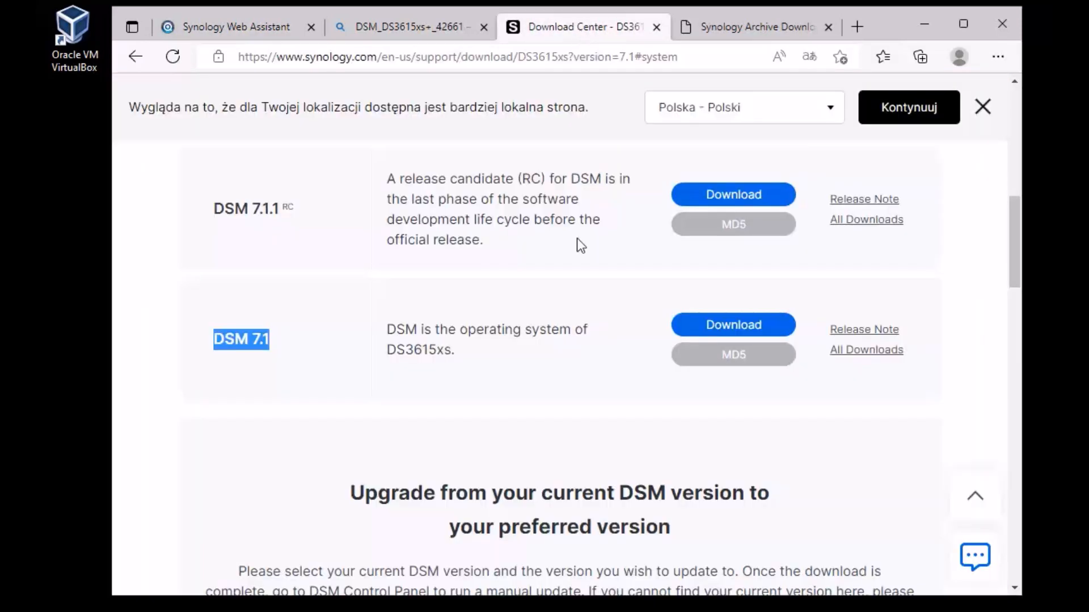
pyautogui.click(642, 161)
pyautogui.scroll(7, 632, 283)
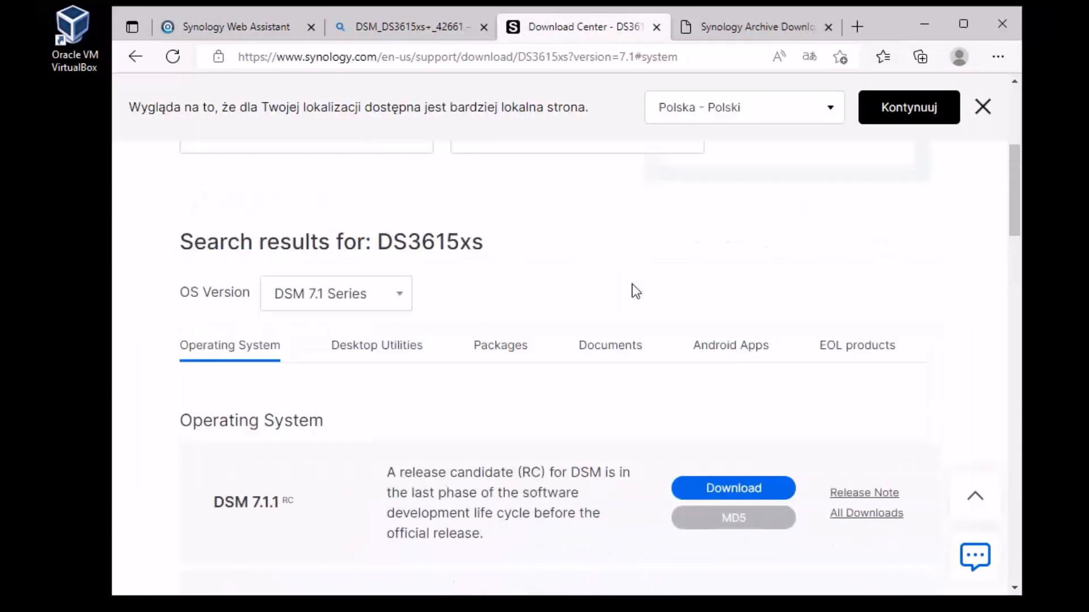
pyautogui.scroll(-3, 632, 283)
pyautogui.scroll(4, 600, 308)
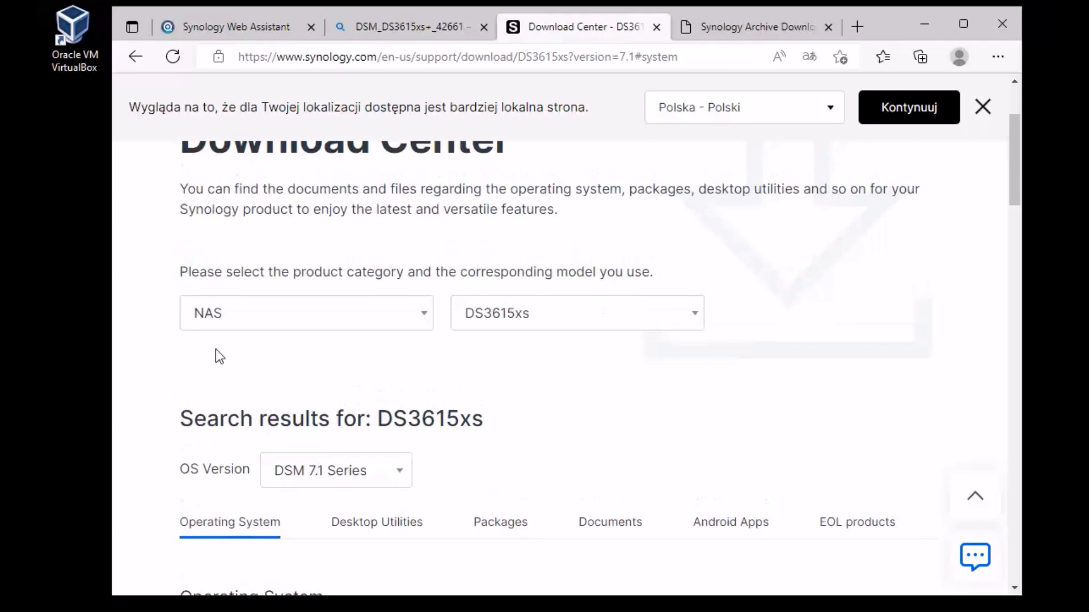
pyautogui.scroll(3, 272, 401)
pyautogui.scroll(-1, 275, 255)
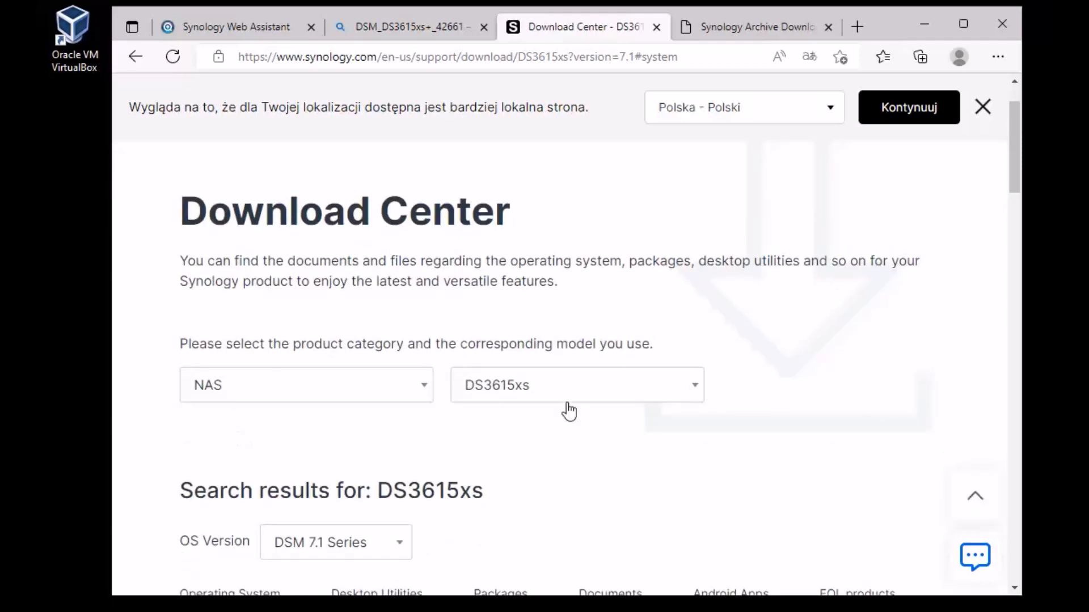
pyautogui.scroll(-7, 527, 400)
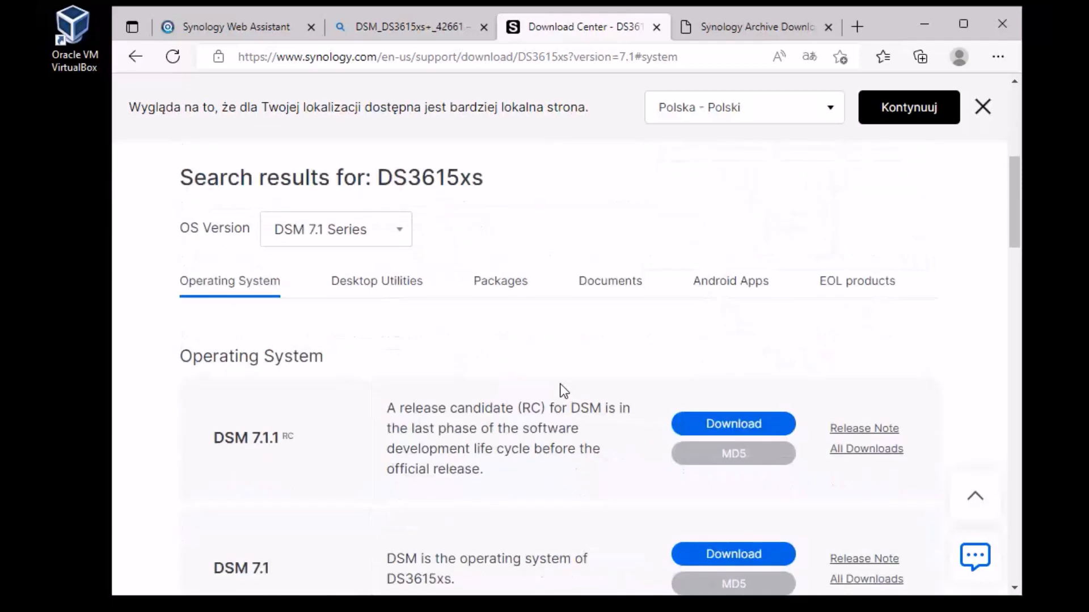
pyautogui.scroll(1, 283, 235)
pyautogui.scroll(-3, 573, 274)
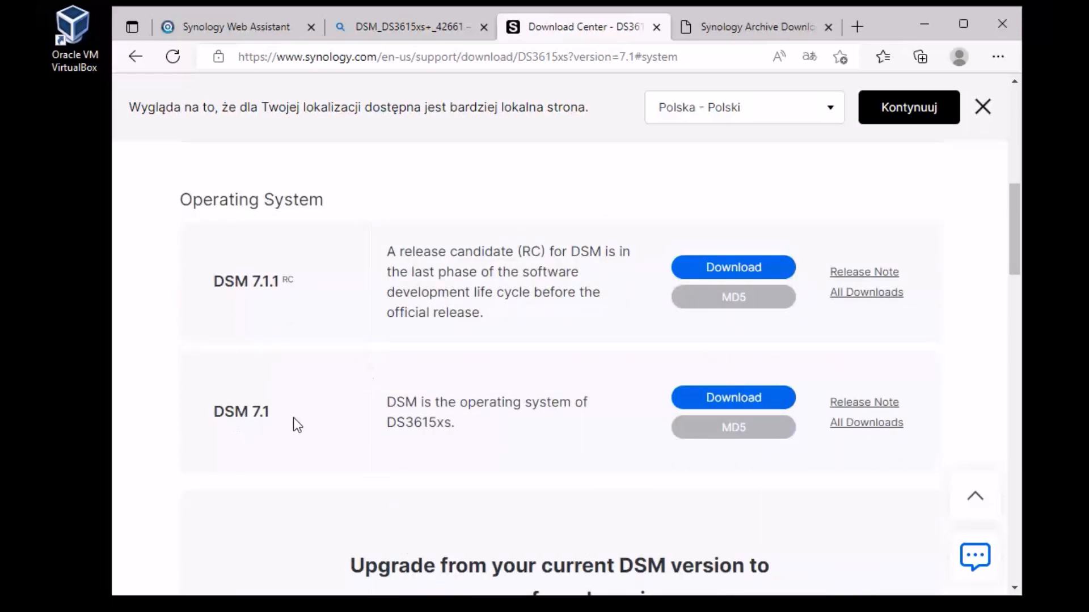
pyautogui.moveTo(294, 417); pyautogui.dragTo(220, 421)
pyautogui.click(302, 421)
# Step: Open the full DSM download archive and decline translating the page
pyautogui.click(863, 426)
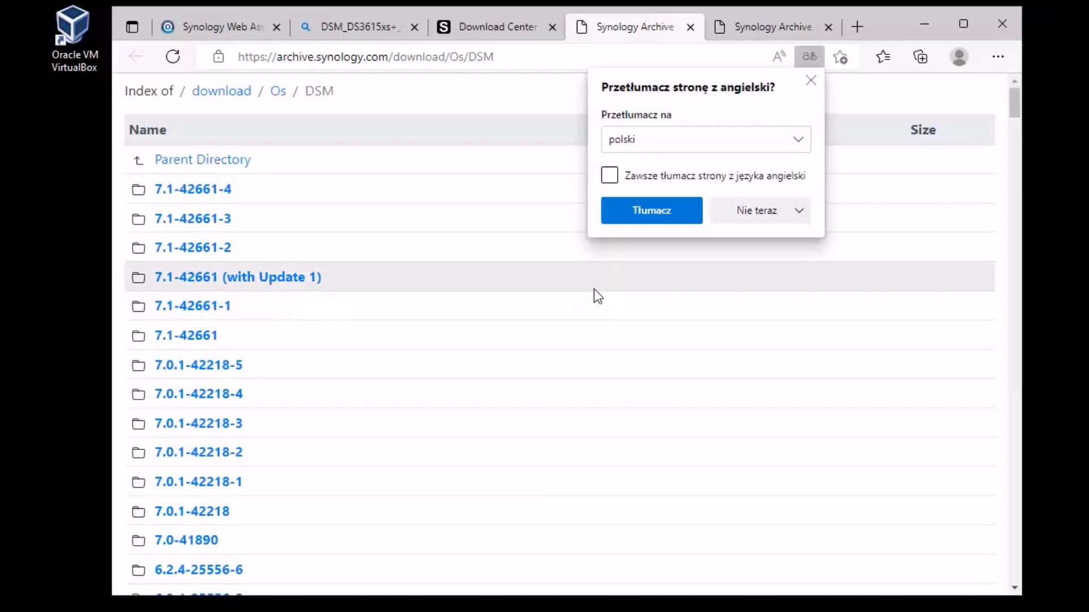
pyautogui.click(797, 211)
pyautogui.click(774, 240)
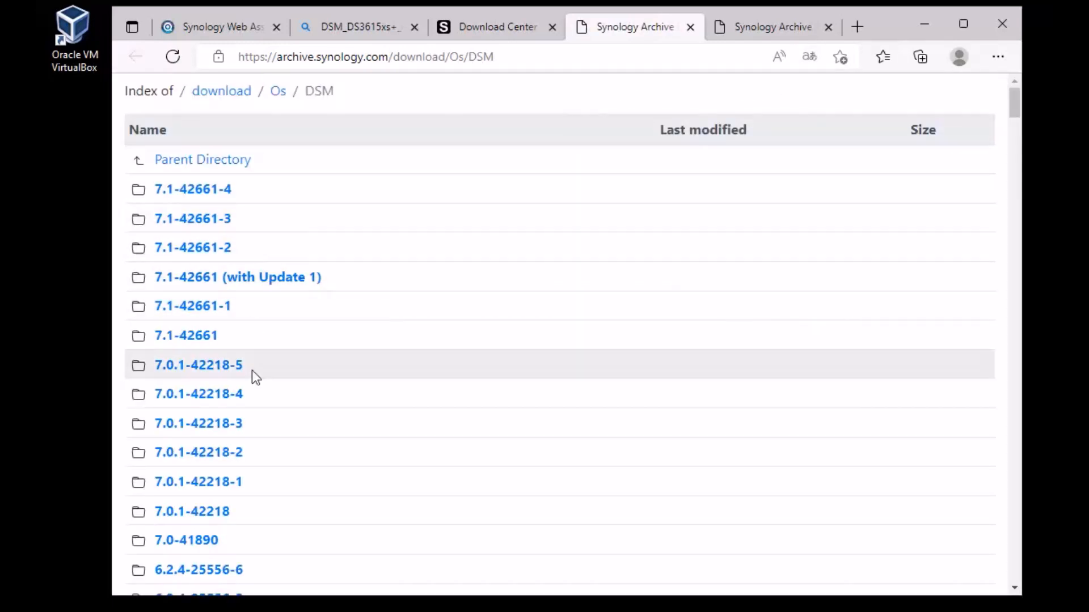
# Step: Browse the 7.1-42661 and 7.1-42661-1 folders, returning to the DSM version list
pyautogui.click(185, 338)
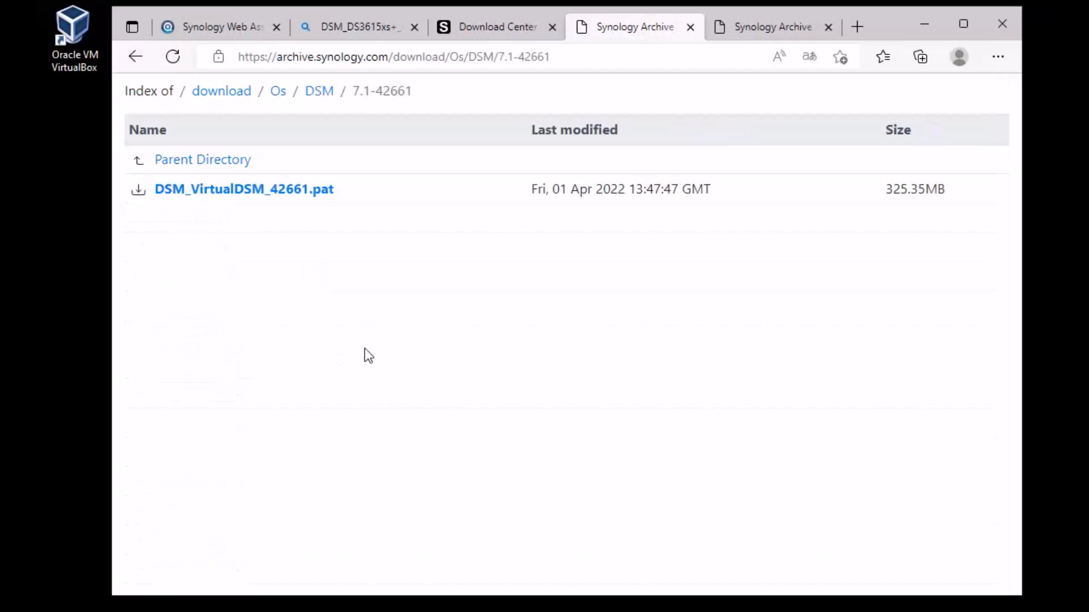
pyautogui.click(186, 162)
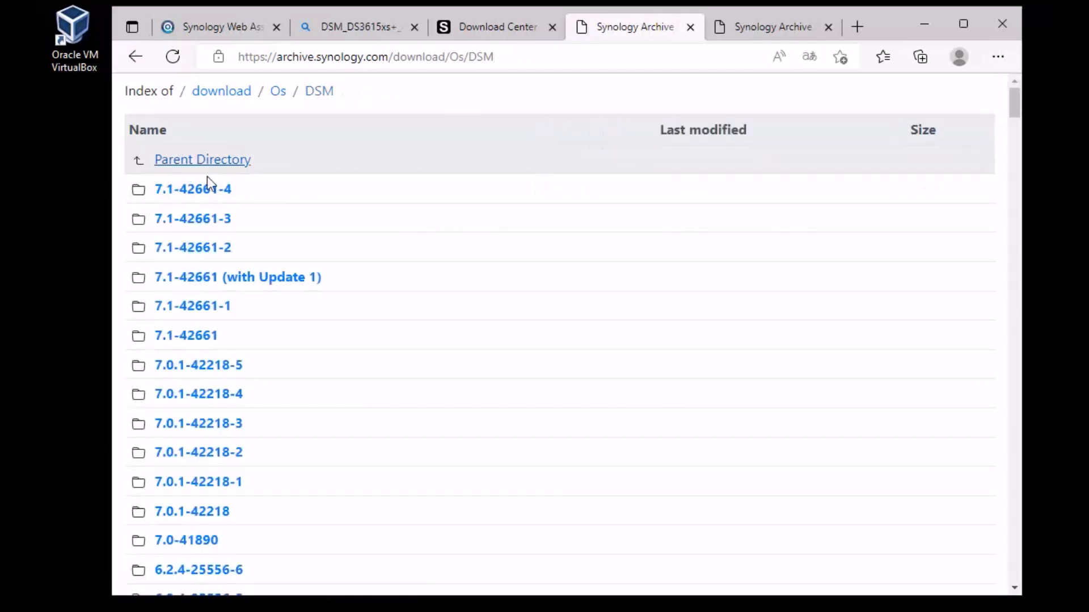
pyautogui.click(205, 311)
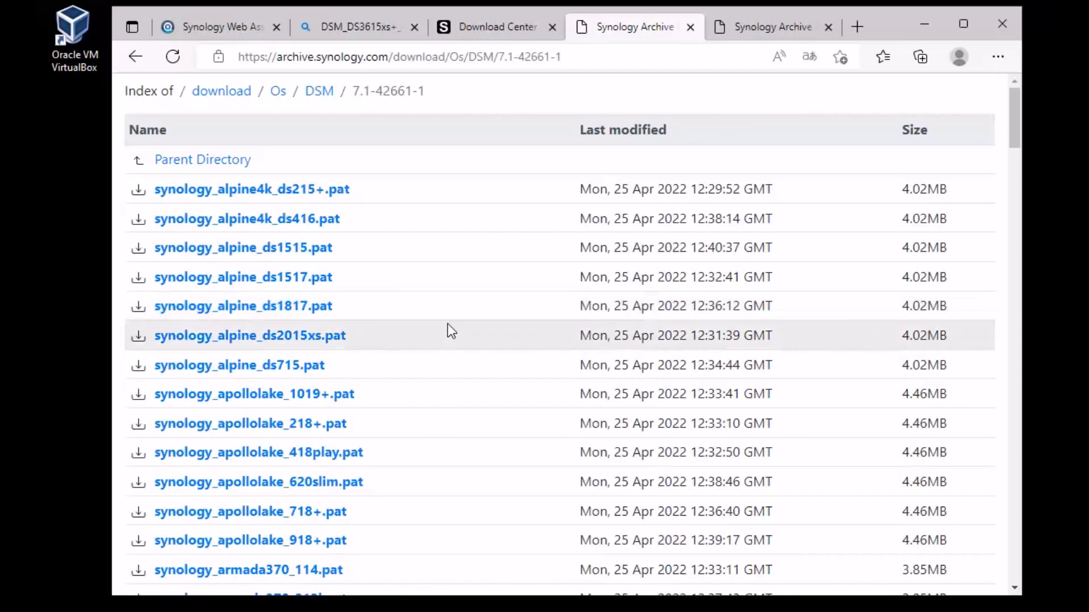
pyautogui.scroll(-5, 403, 227)
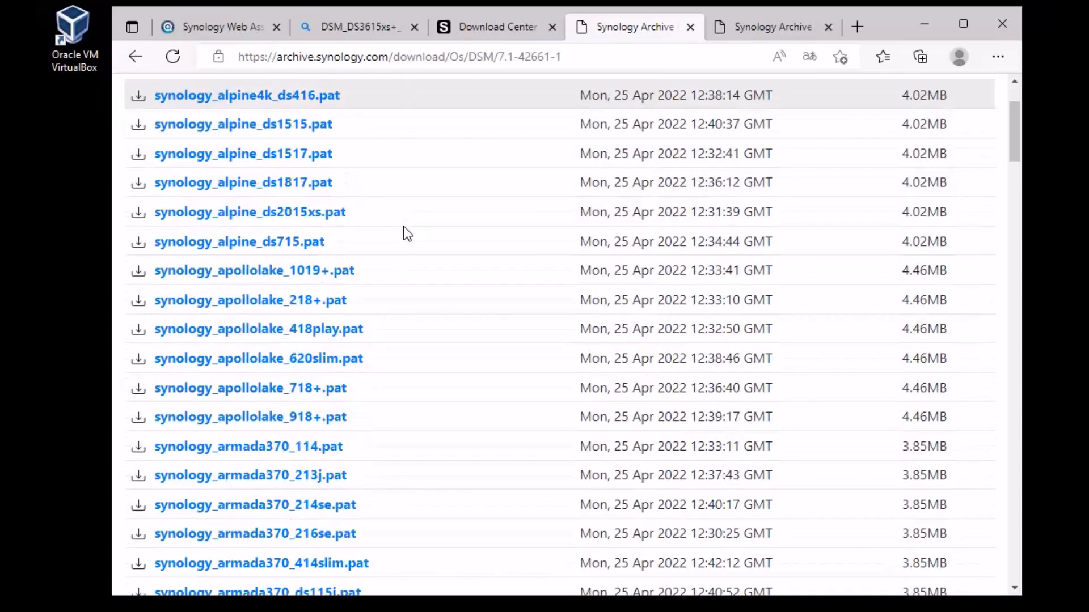
pyautogui.scroll(4, 403, 227)
pyautogui.click(161, 84)
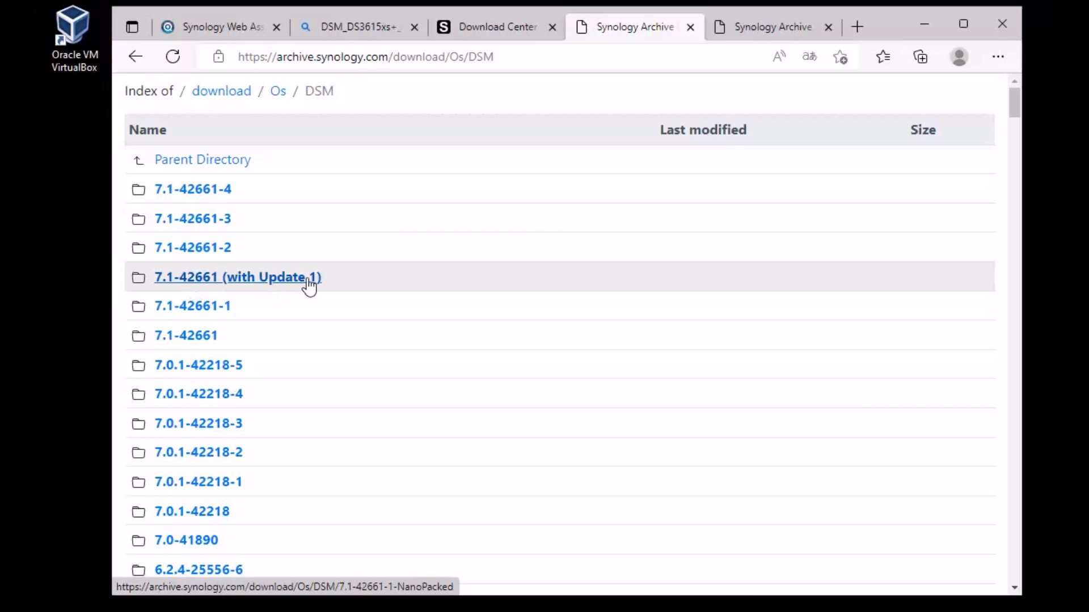
# Step: Browse the 7.1-42661 (with Update 1) .pat files, then return to the Web Assistant tab
pyautogui.click(197, 278)
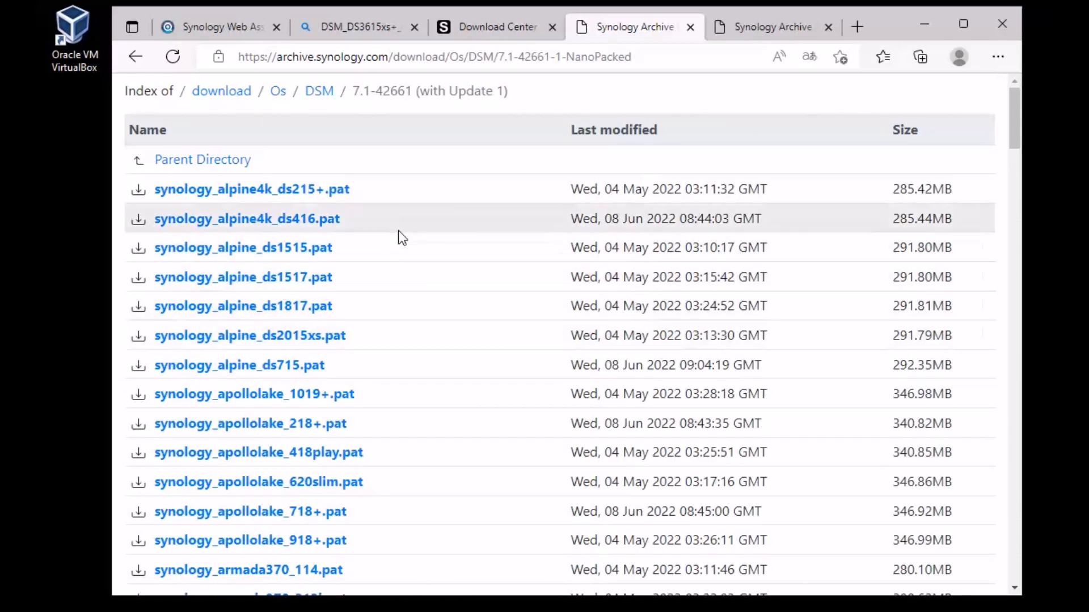
pyautogui.scroll(-5, 399, 230)
pyautogui.scroll(-6, 399, 230)
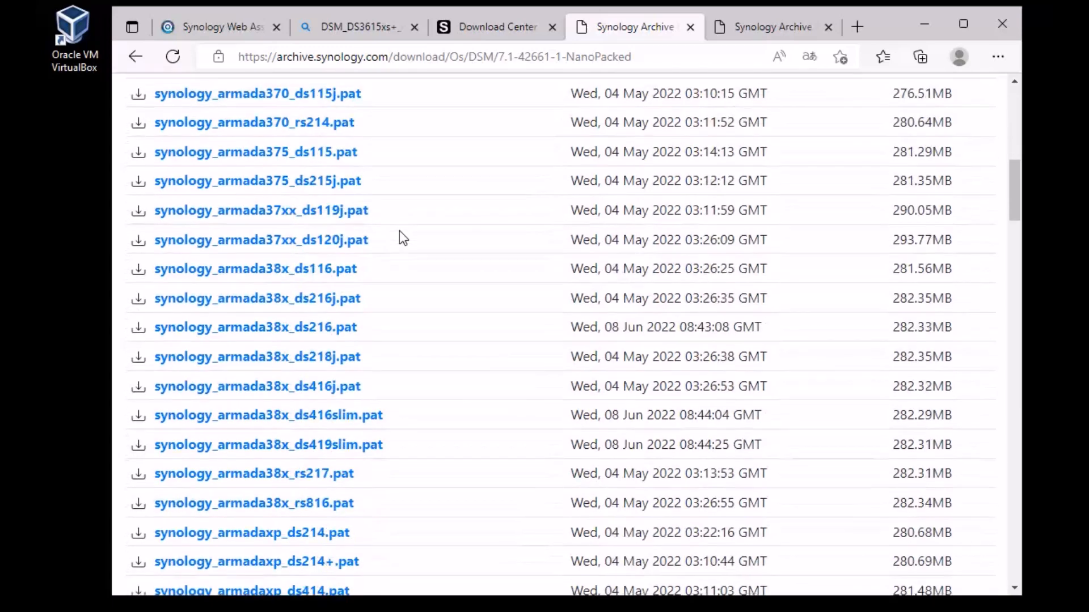
pyautogui.scroll(-3, 399, 230)
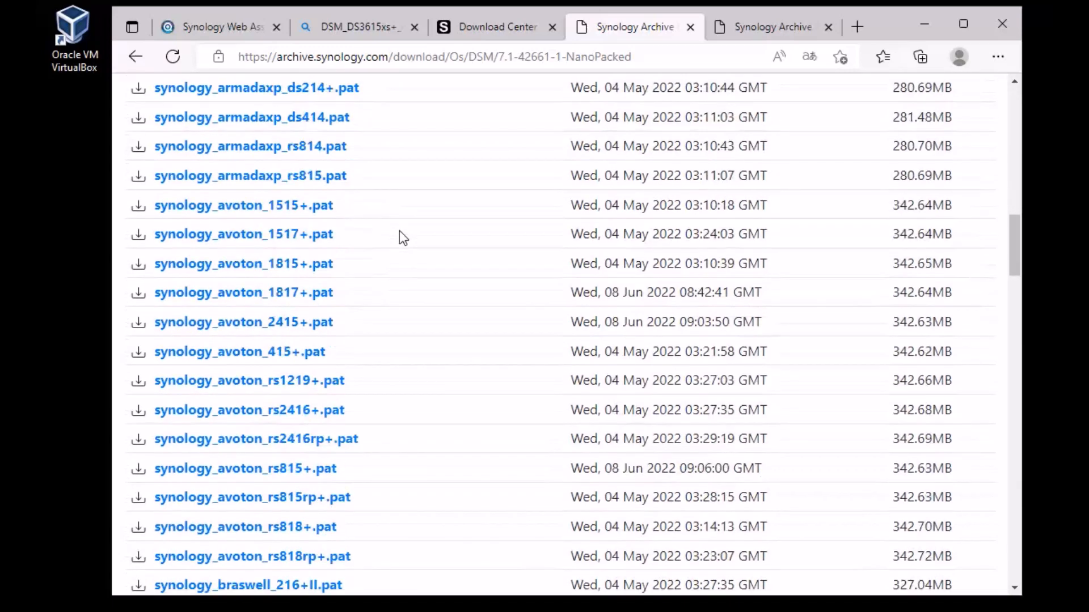
pyautogui.scroll(-2, 411, 245)
pyautogui.scroll(-5, 402, 220)
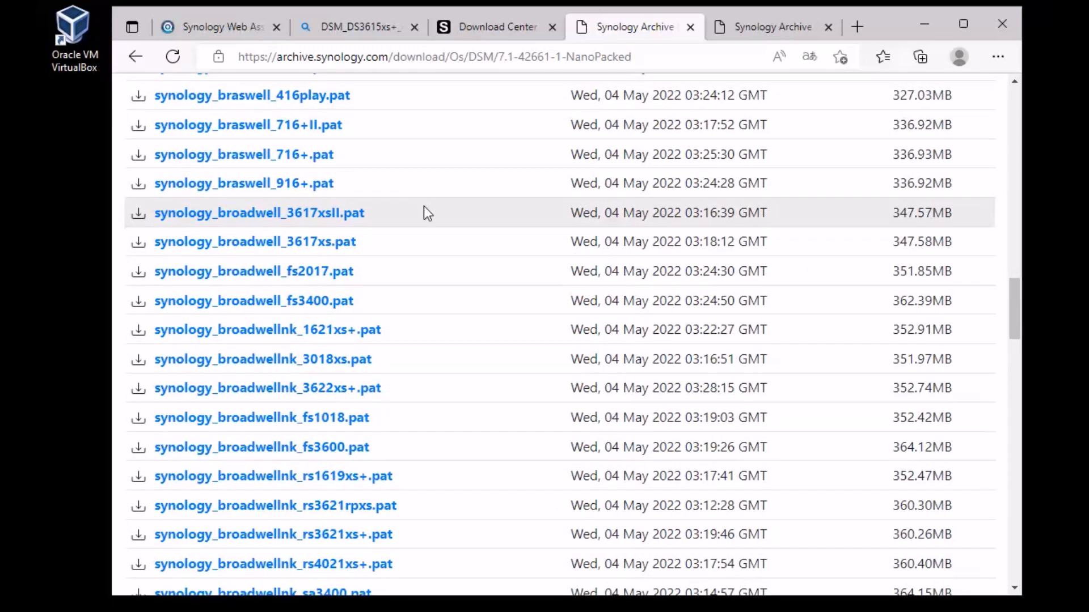
pyautogui.scroll(-3, 423, 206)
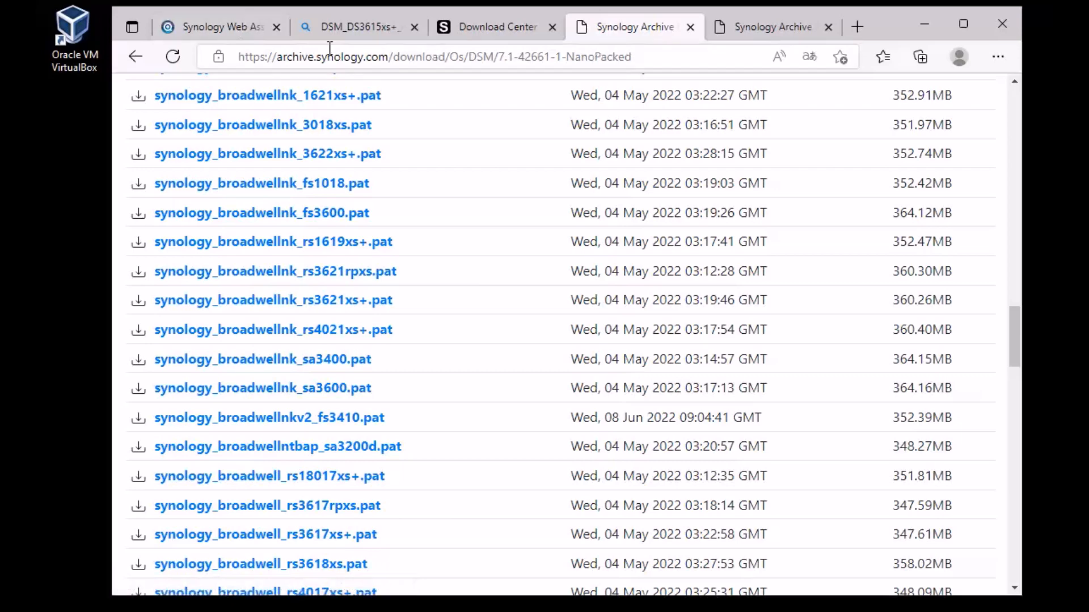
pyautogui.click(232, 31)
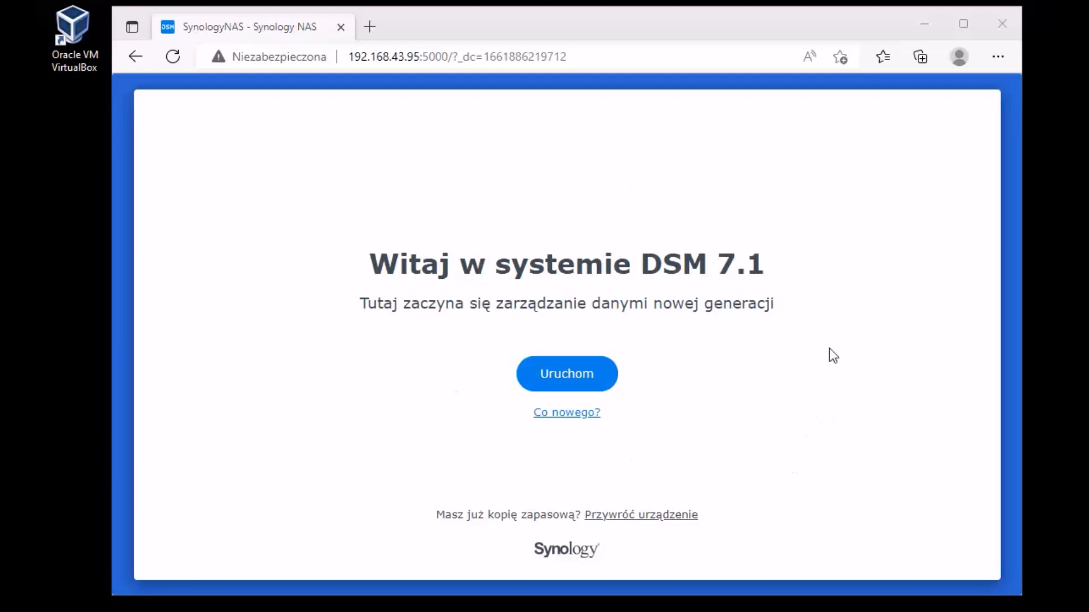
# Step: Launch DSM 7.1 first-time setup with 'Uruchom' and focus the 'Nazwa urządzenia' field
pyautogui.click(569, 382)
pyautogui.click(406, 227)
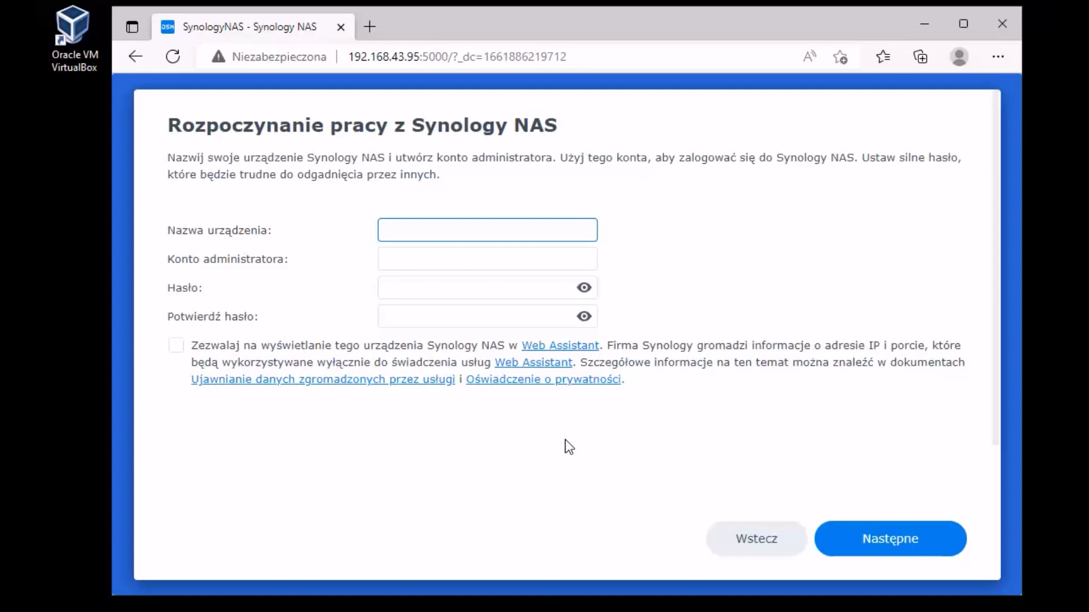
# Step: Enter device name Hellnas and the administrator account name
pyautogui.write('llnas')
pyautogui.click(423, 250)
pyautogui.write('admin')
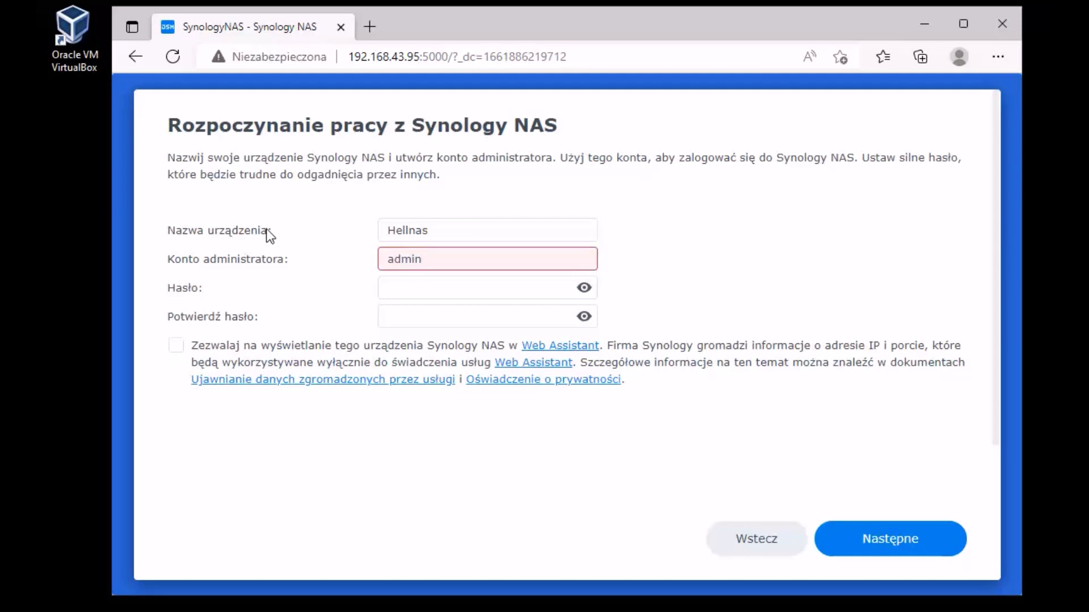
pyautogui.write('istrator')
pyautogui.click(470, 310)
pyautogui.click(477, 282)
pyautogui.click(465, 259)
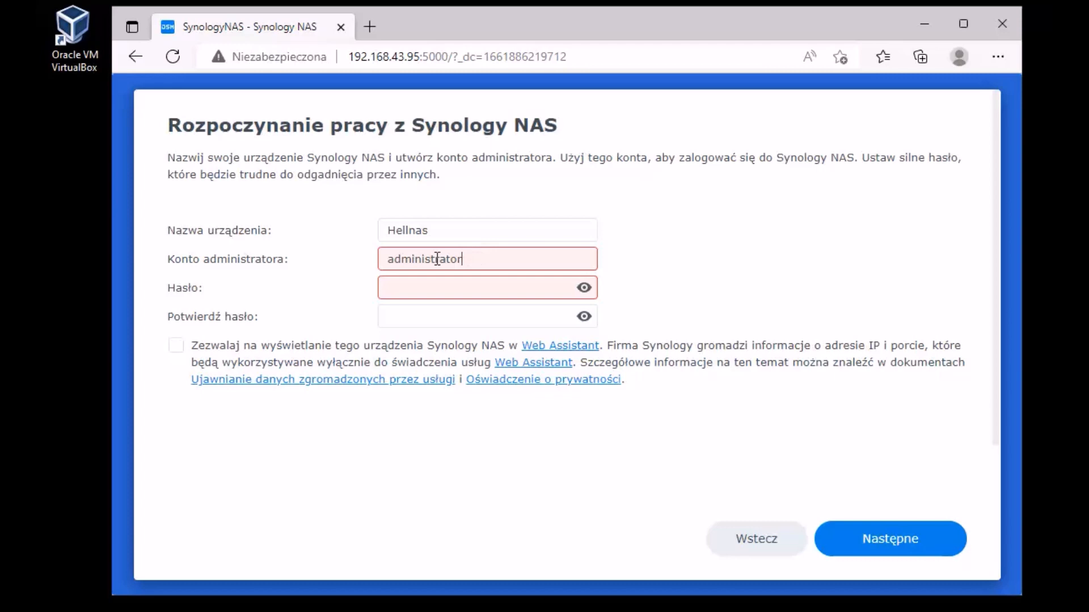
pyautogui.doubleClick(475, 252)
pyautogui.write('Admin')
# Step: Set the administrator password, finish the account name, and submit the setup form
pyautogui.click(468, 280)
pyautogui.write('********')
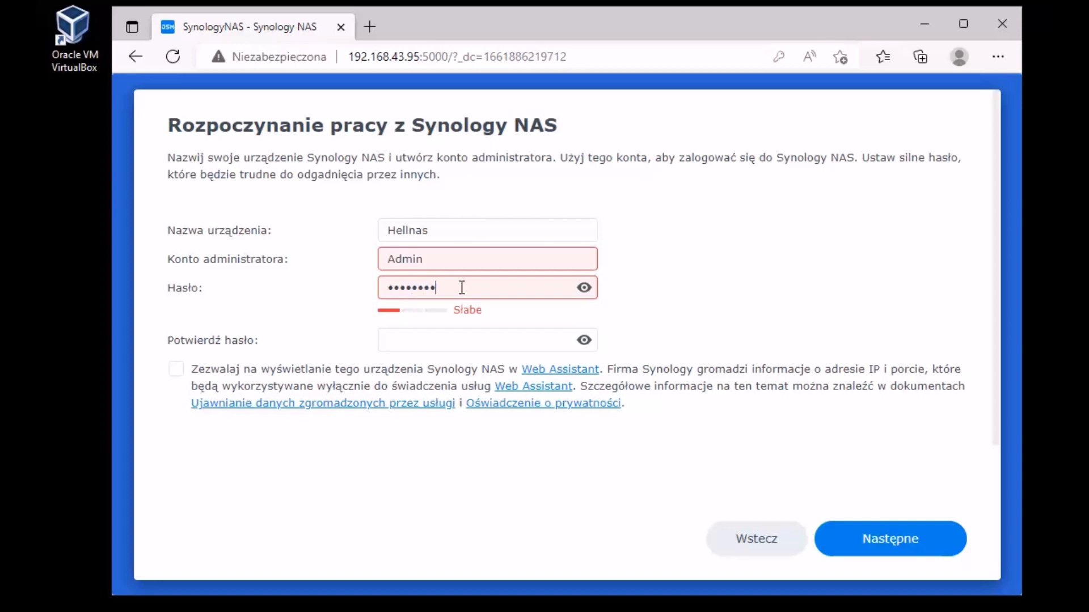
pyautogui.write('***')
pyautogui.click(441, 340)
pyautogui.write('***********')
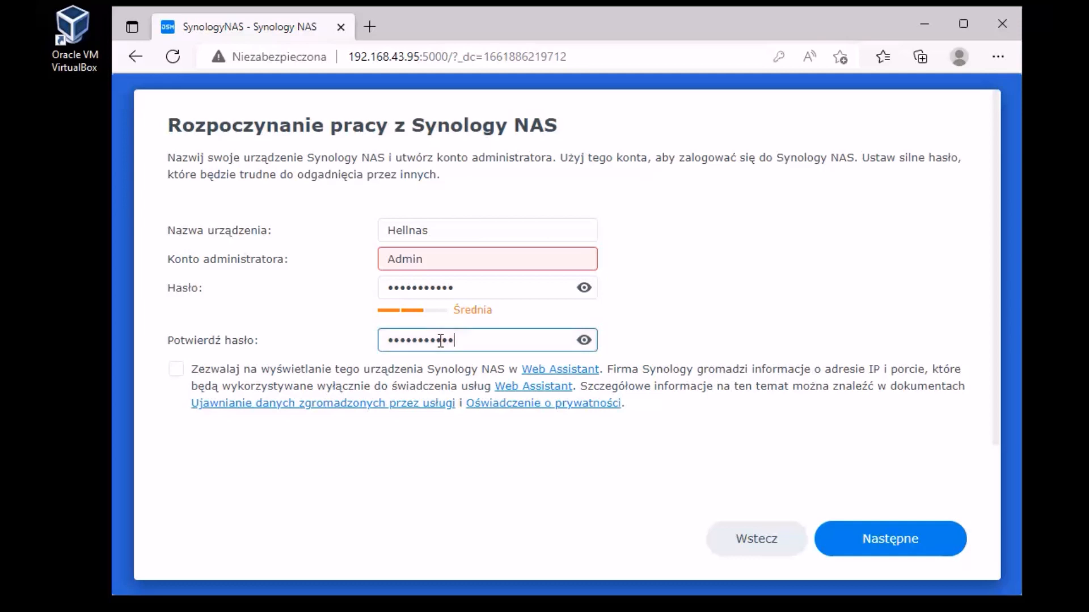
pyautogui.click(444, 252)
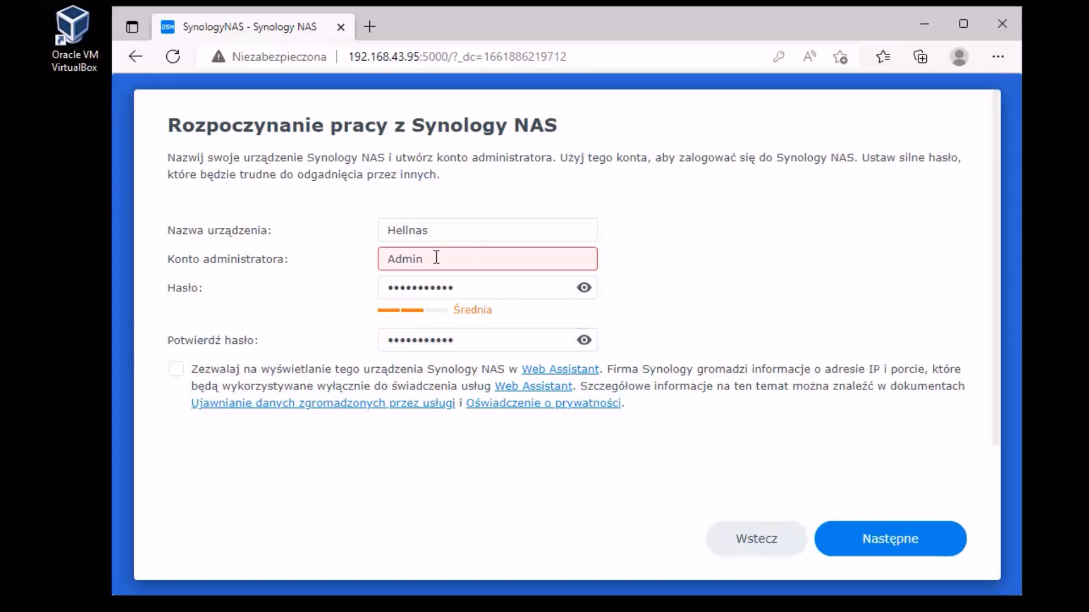
pyautogui.write('nas')
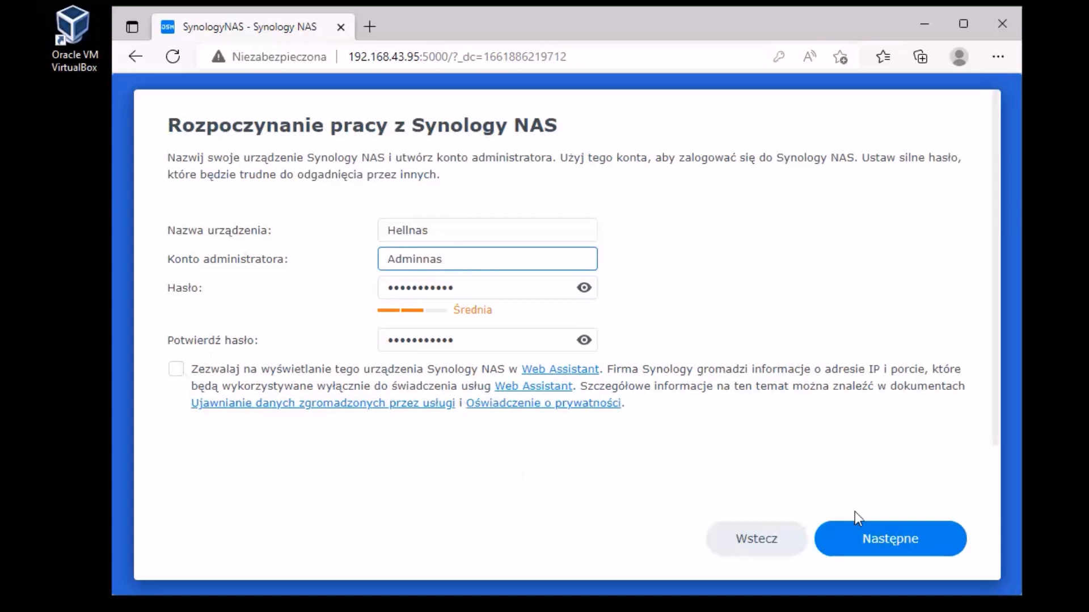
pyautogui.click(895, 543)
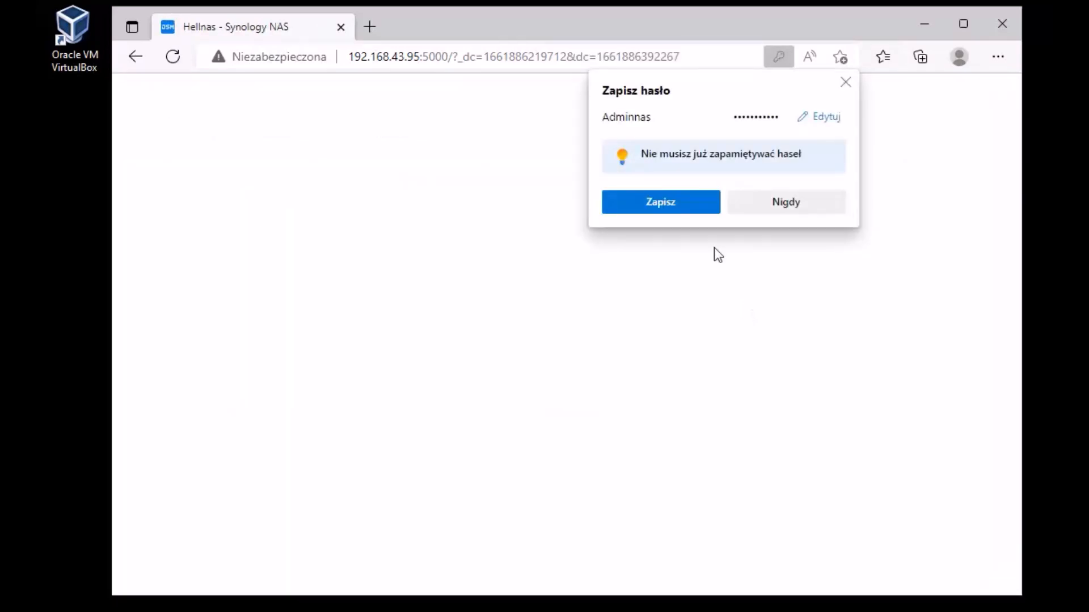
# Step: Decline saving the password and choose to be notified and install updates manually
pyautogui.click(796, 201)
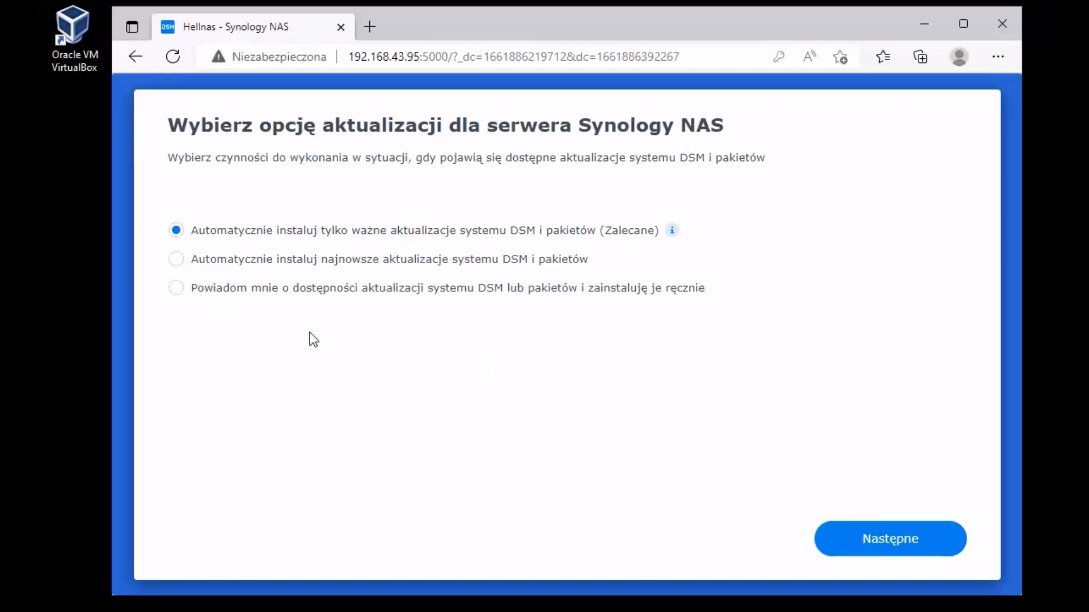
pyautogui.click(261, 289)
pyautogui.click(900, 535)
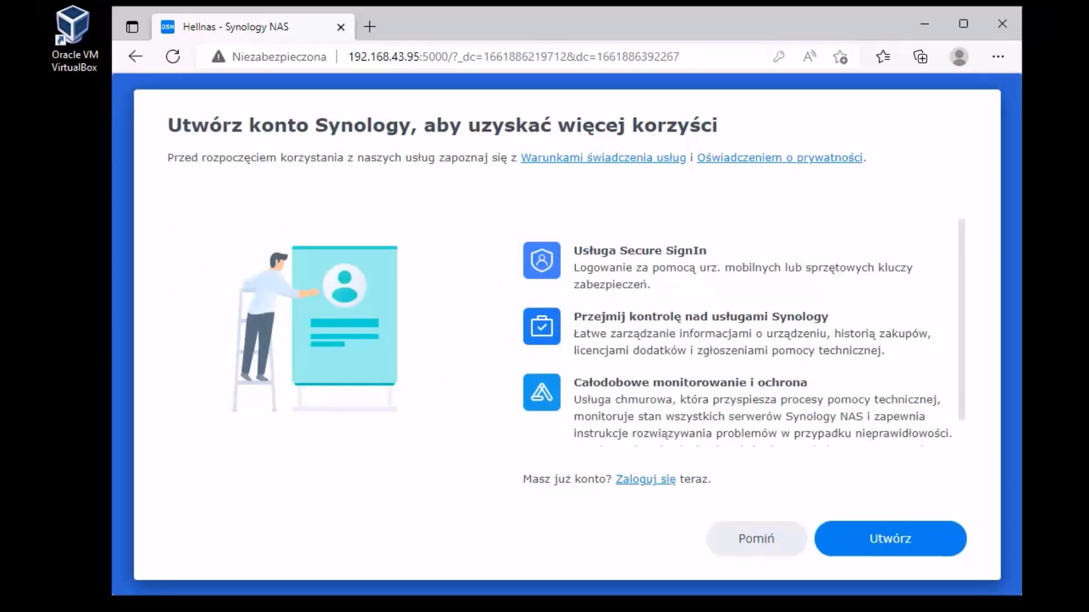
# Step: Skip the Synology account and submit the device analysis page without sharing data
pyautogui.click(782, 554)
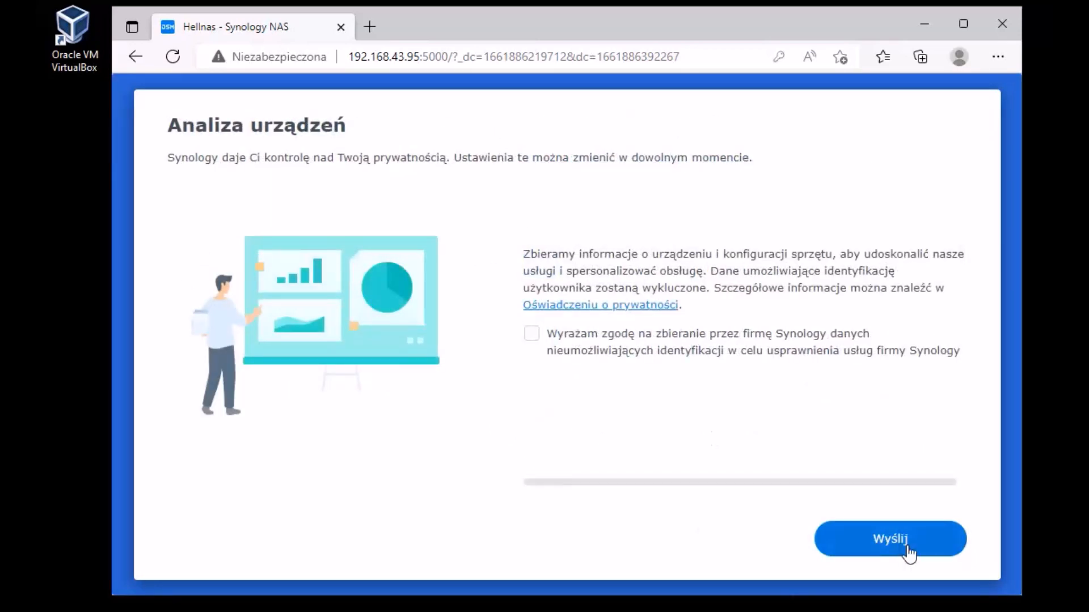
pyautogui.click(545, 336)
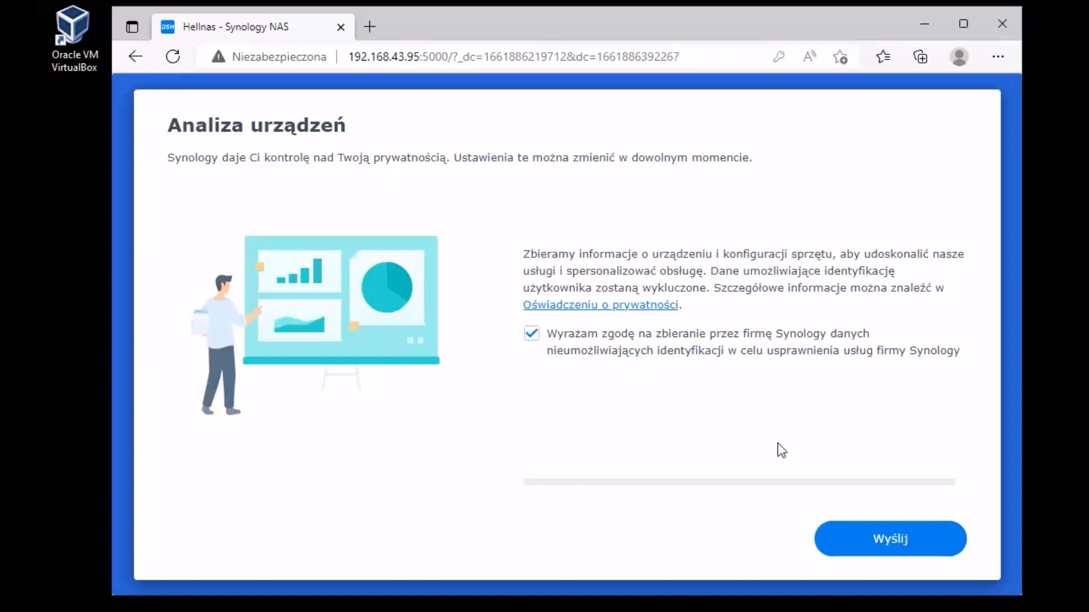
pyautogui.click(724, 334)
pyautogui.click(889, 536)
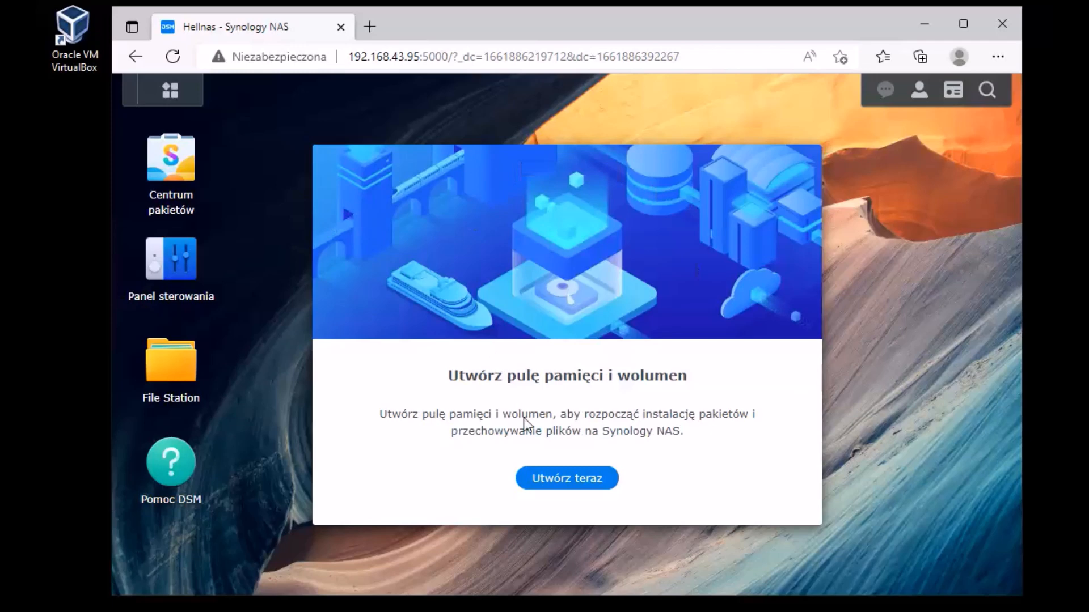
# Step: Start the storage pool wizard, then close it and confirm abandoning the storage setup
pyautogui.click(567, 478)
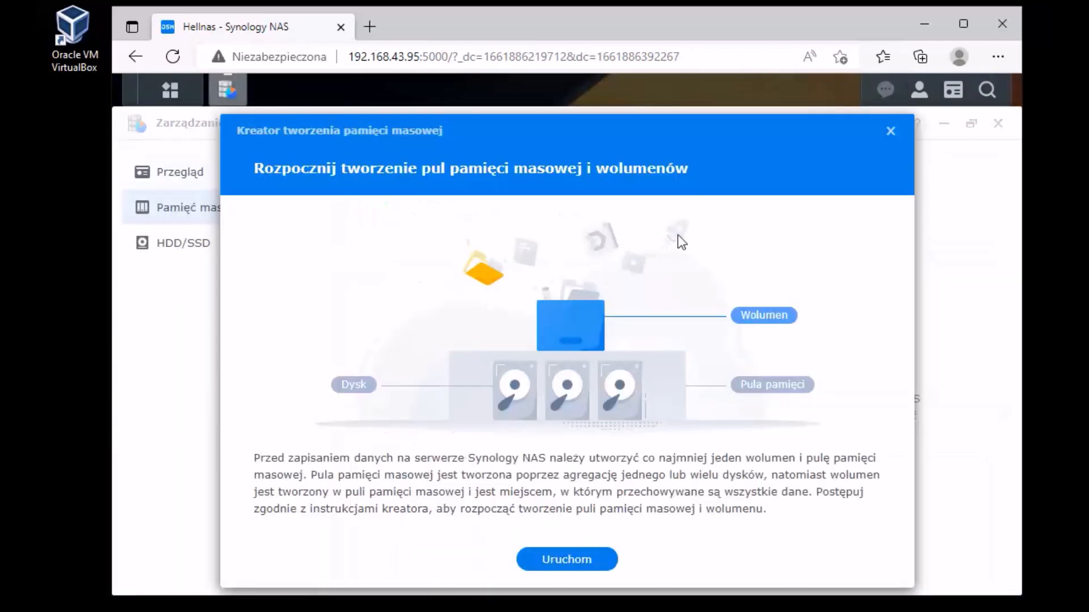
pyautogui.click(890, 131)
pyautogui.click(732, 403)
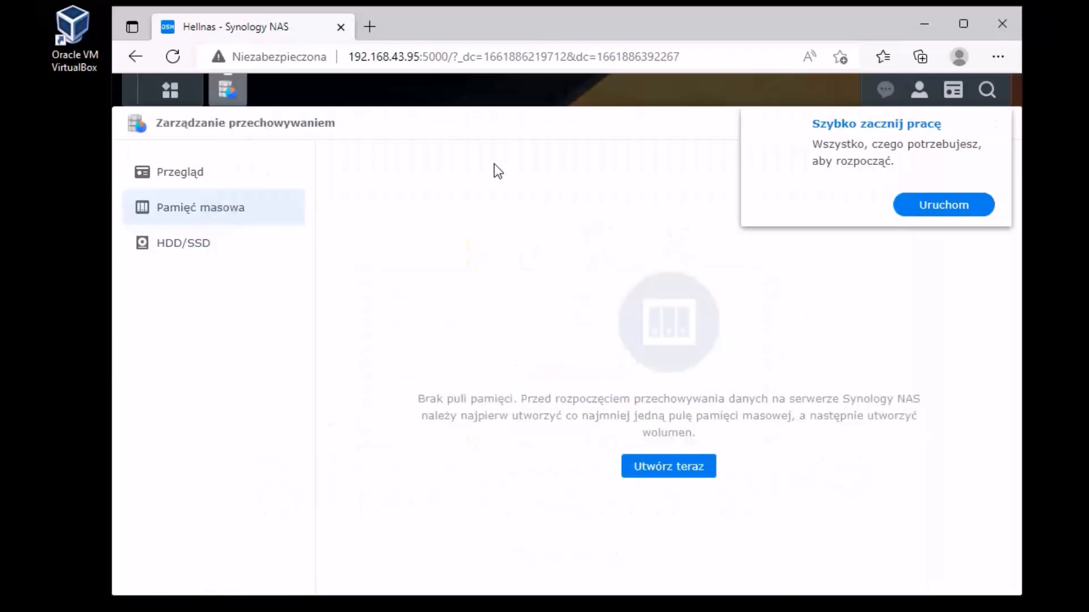
# Step: Dismiss the quick-start and DSM Help tips and close Storage Manager
pyautogui.click(994, 128)
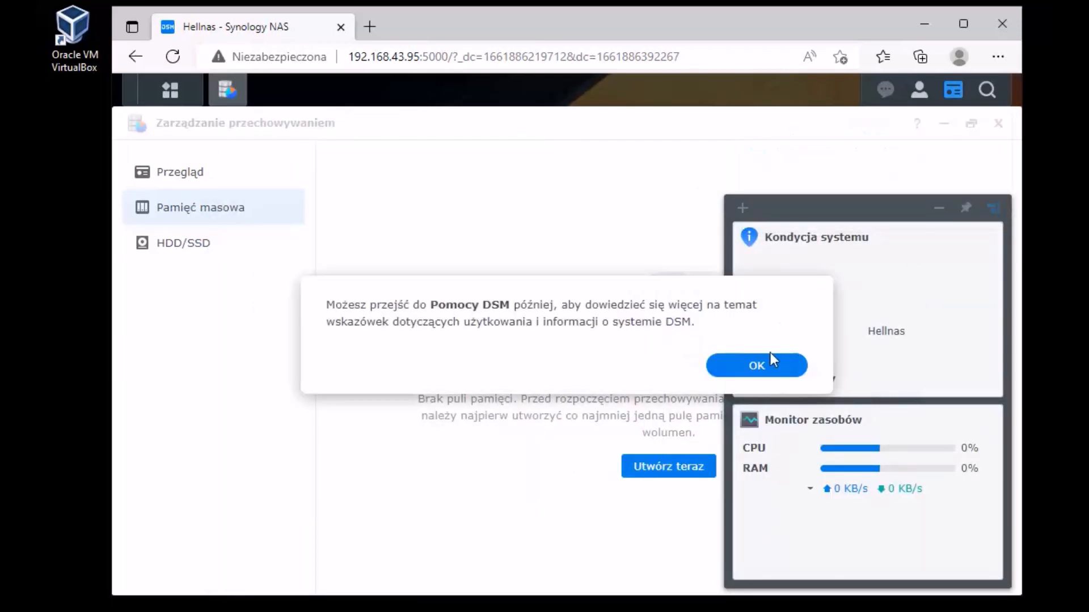
pyautogui.click(762, 365)
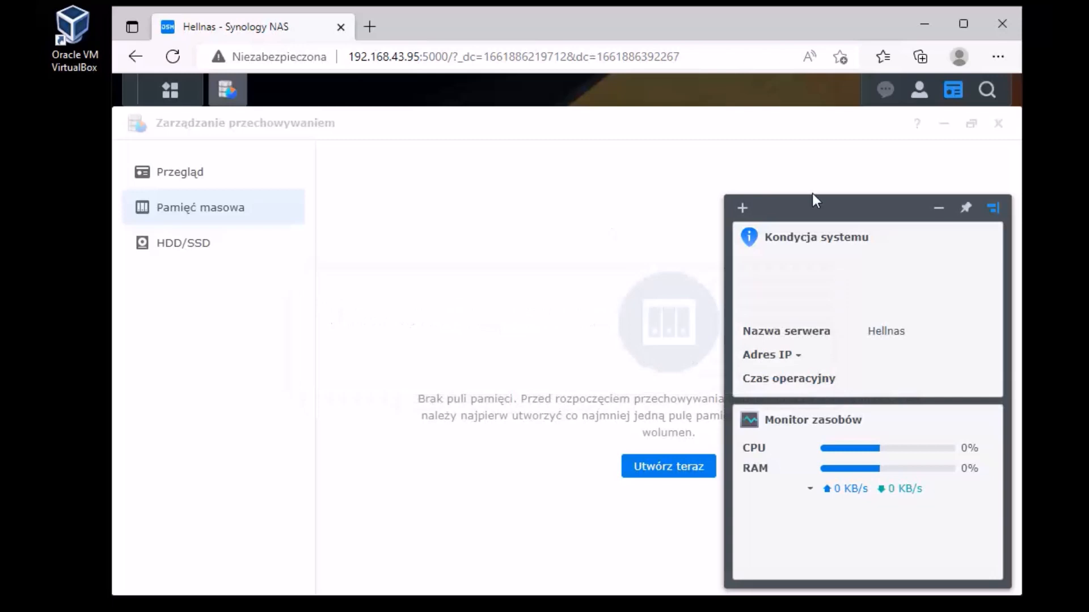
pyautogui.click(999, 124)
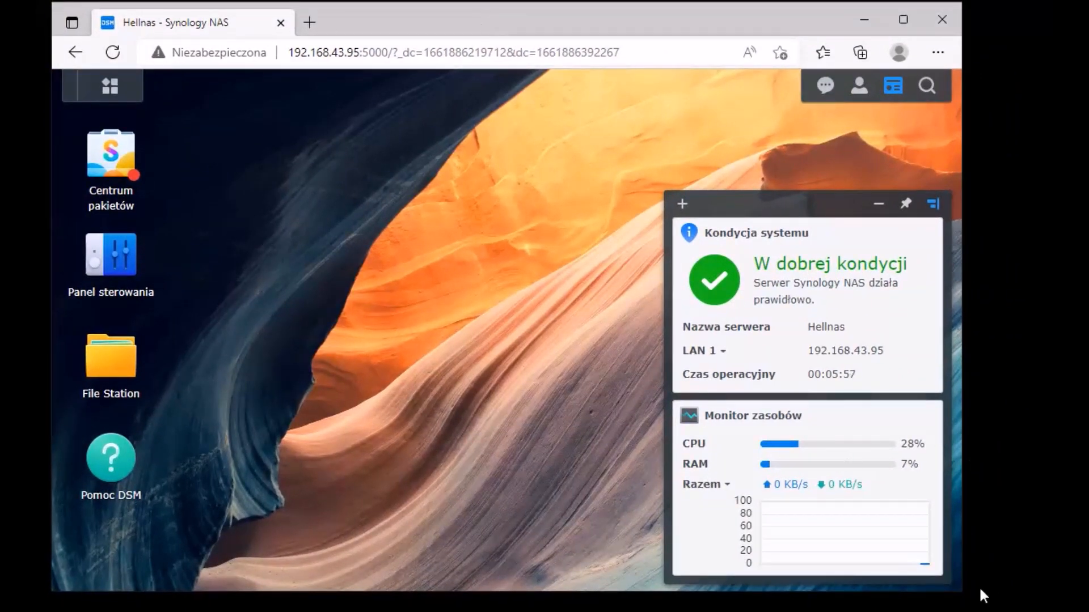
# Step: Widen the browser window and launch File Station from the DSM desktop
pyautogui.moveTo(965, 588); pyautogui.dragTo(1037, 601)
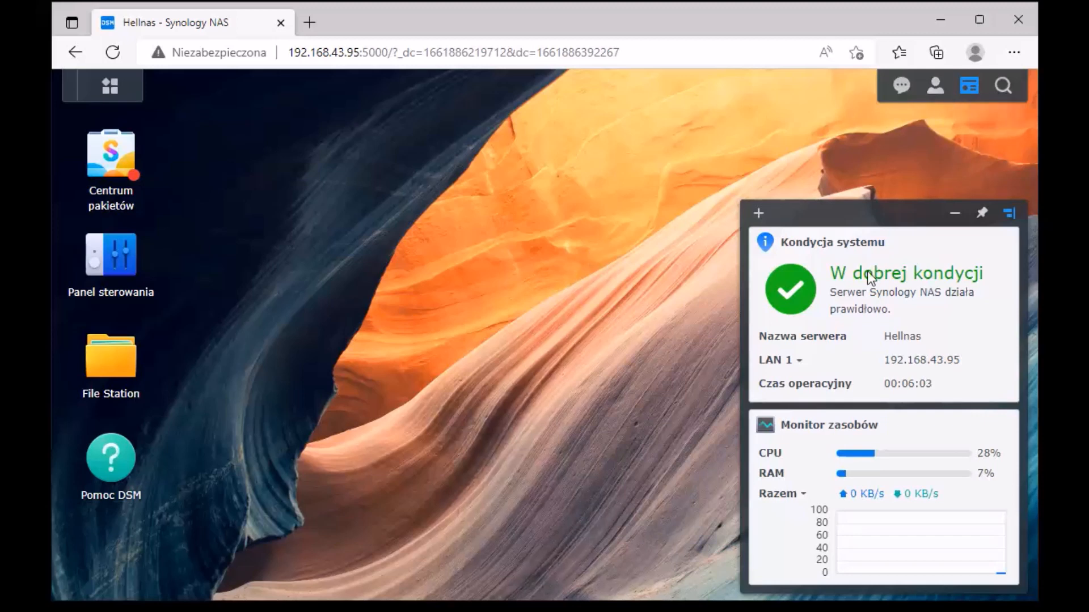
pyautogui.click(127, 347)
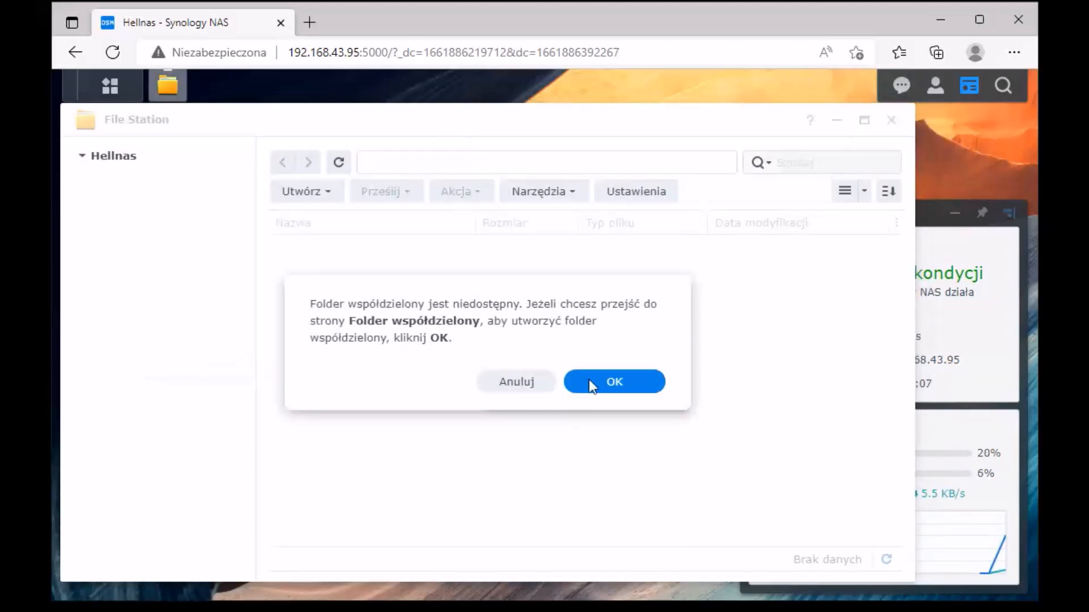
# Step: Abandon the Utwórz pulę pamięci wizard and list drives under HDD/SSD, showing the initialized 30 GB disk
pyautogui.click(626, 385)
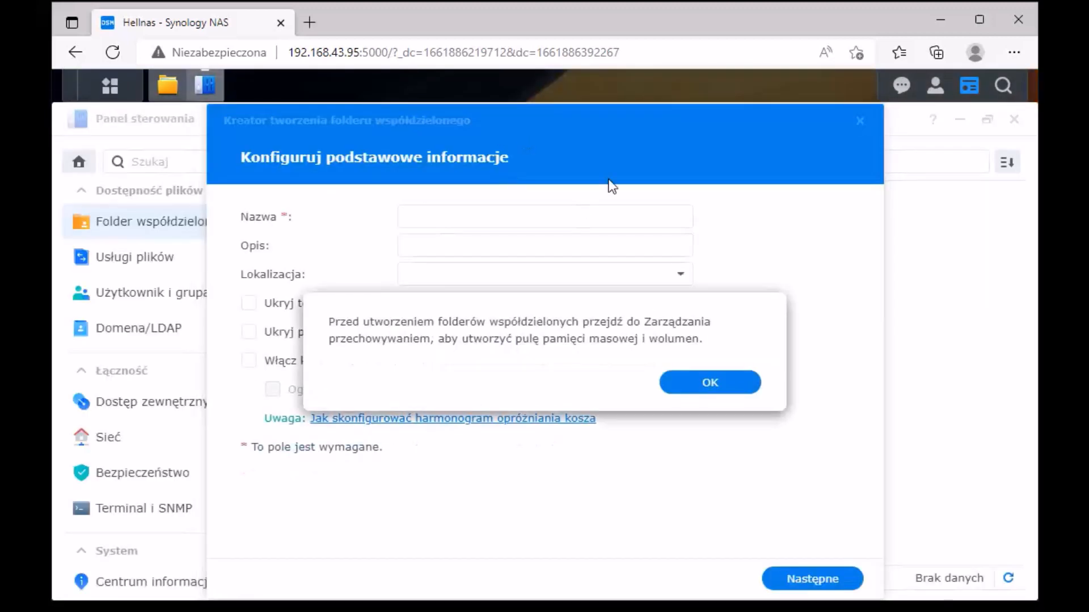
pyautogui.click(731, 386)
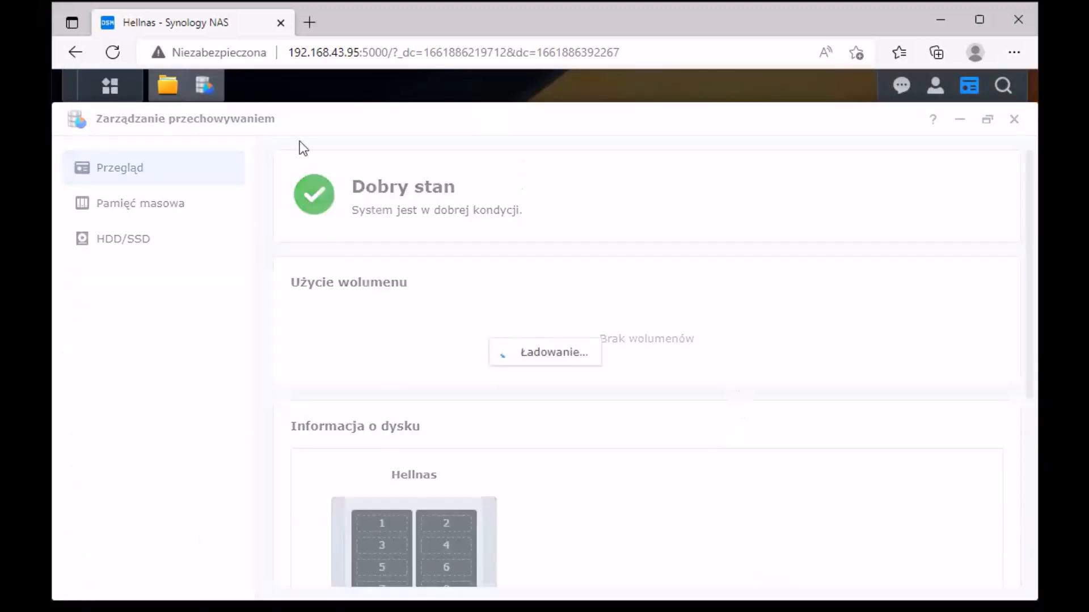
pyautogui.click(868, 131)
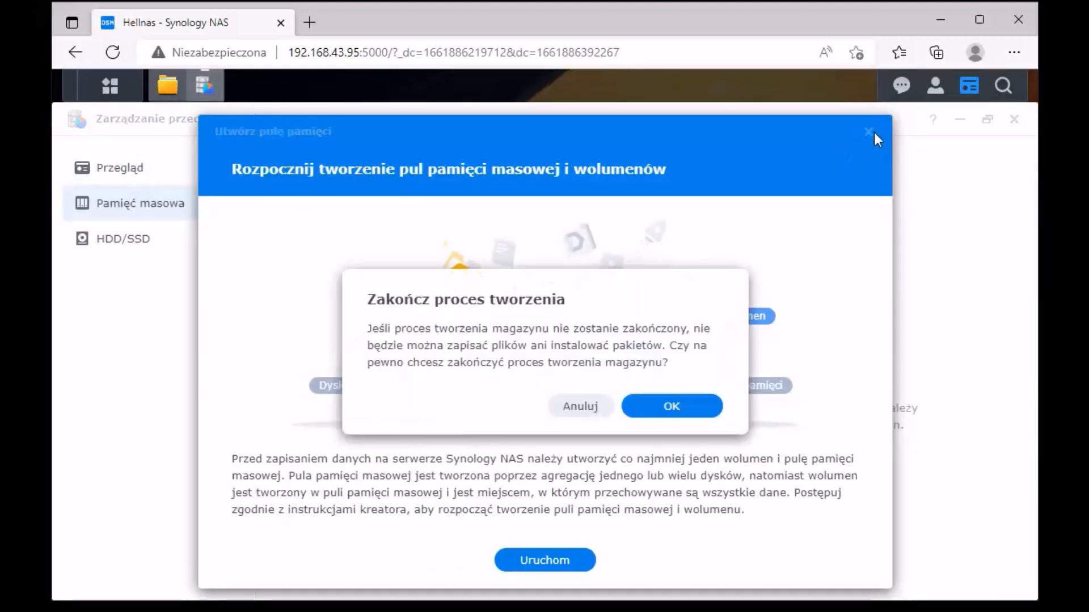
pyautogui.click(670, 416)
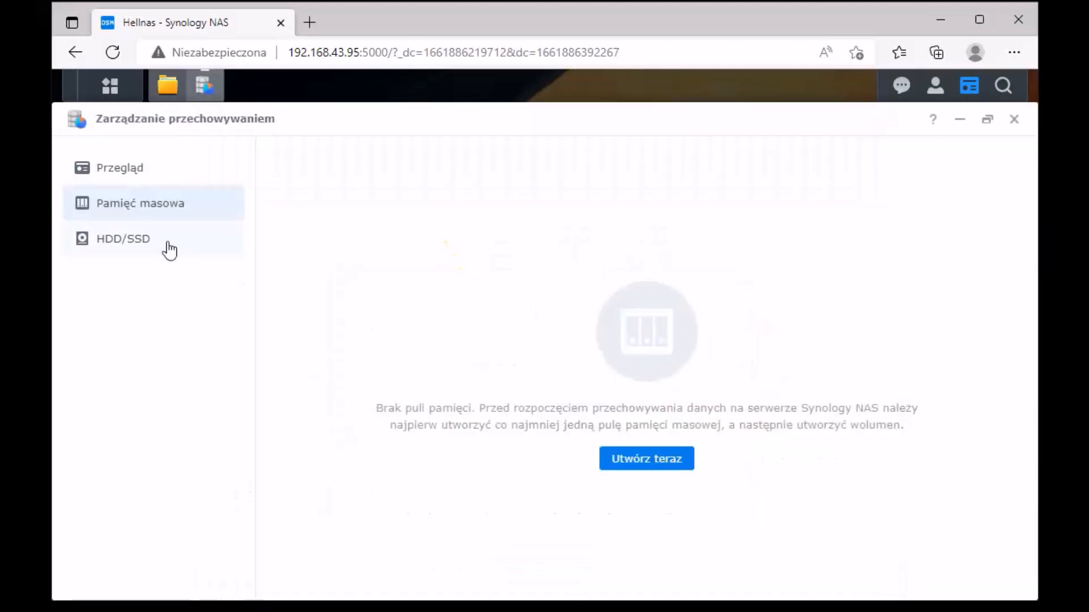
pyautogui.click(154, 172)
pyautogui.click(107, 245)
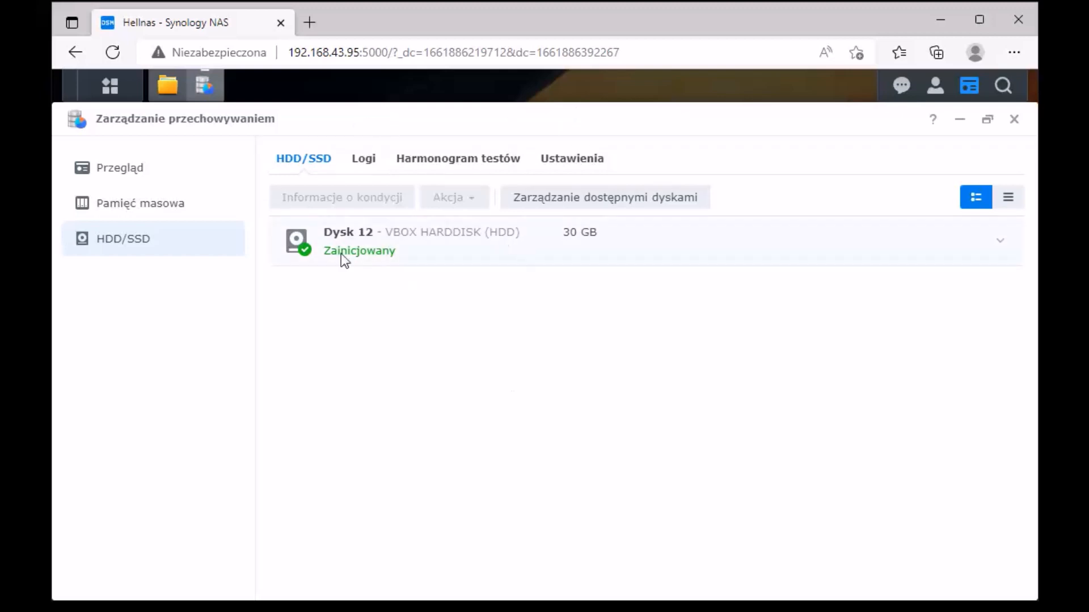
# Step: Review Dysk 12's Harmonogram testów and Logi, then close Storage Manager and File Station
pyautogui.click(564, 237)
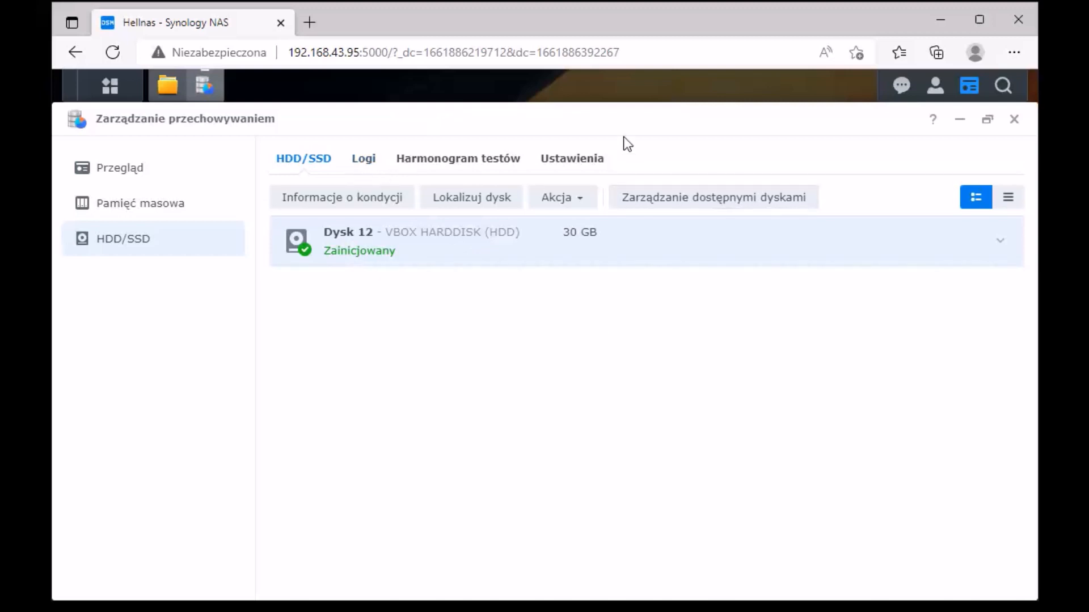
pyautogui.click(444, 165)
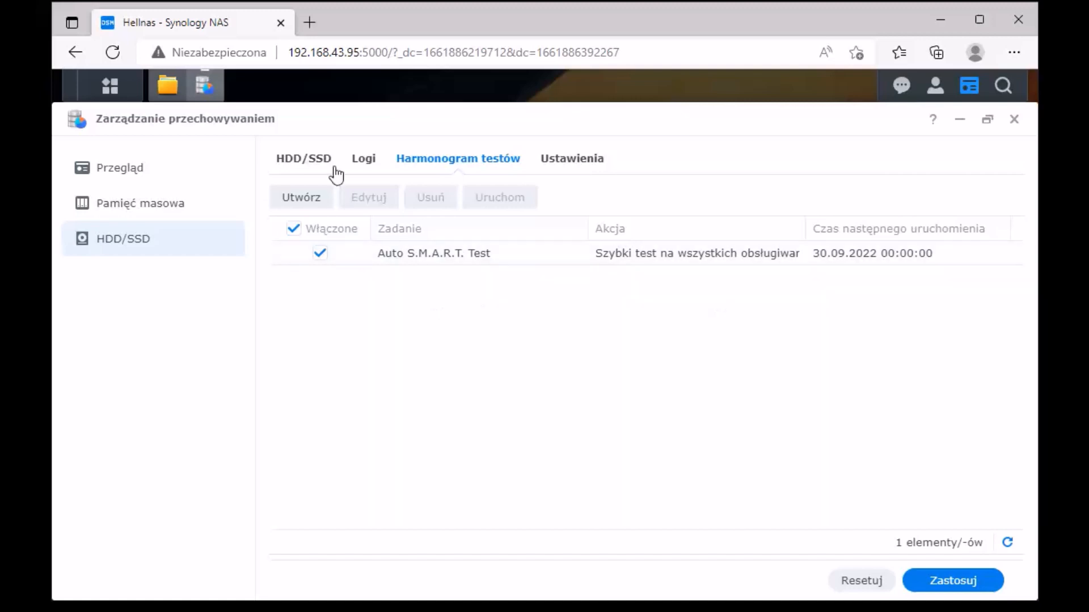
pyautogui.click(356, 163)
pyautogui.click(318, 163)
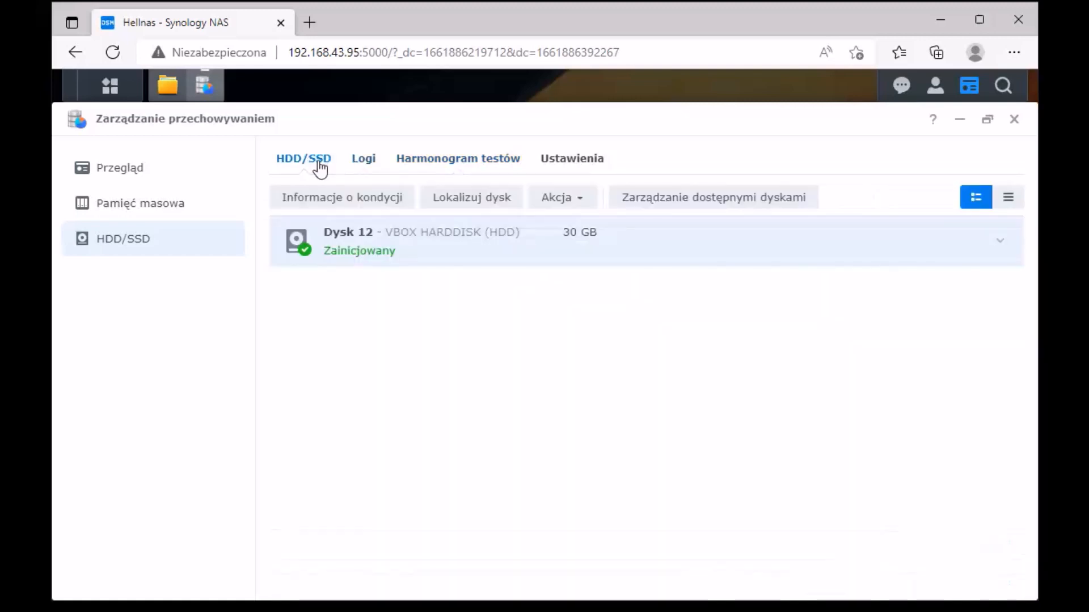
pyautogui.click(1013, 121)
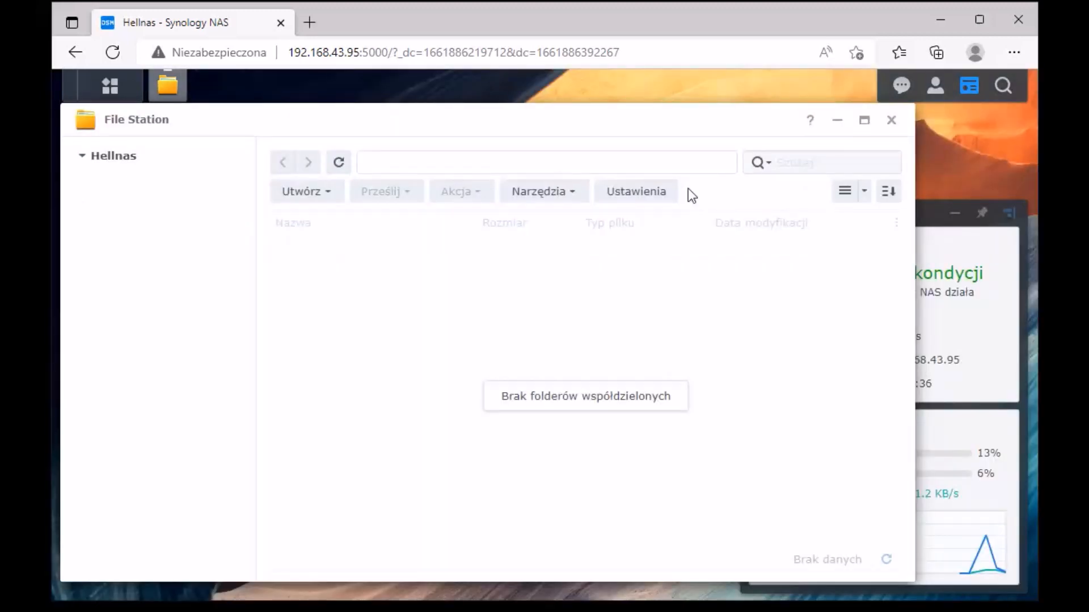
pyautogui.click(889, 118)
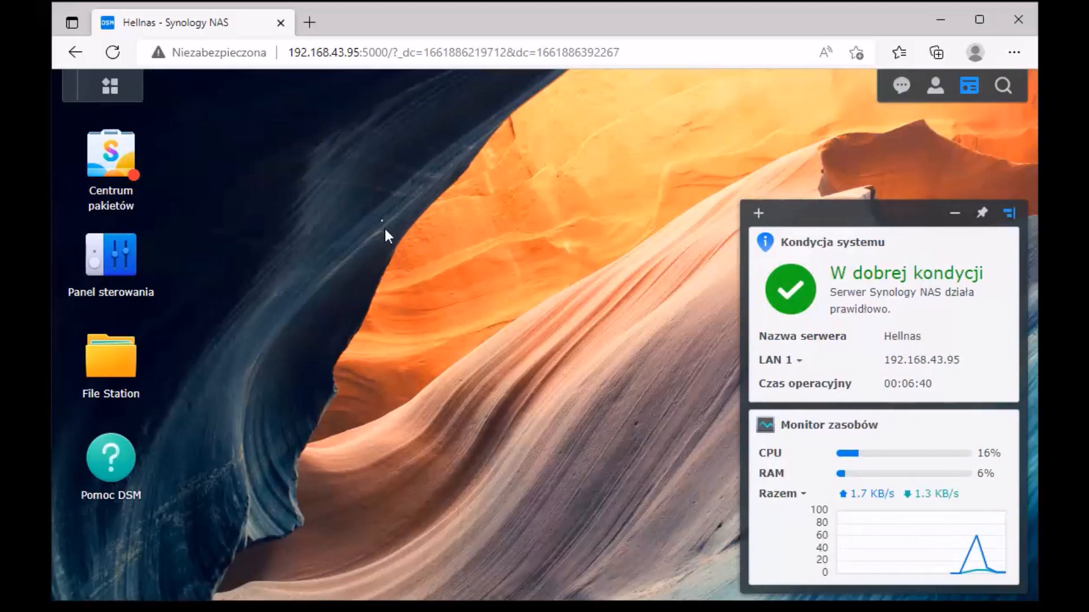